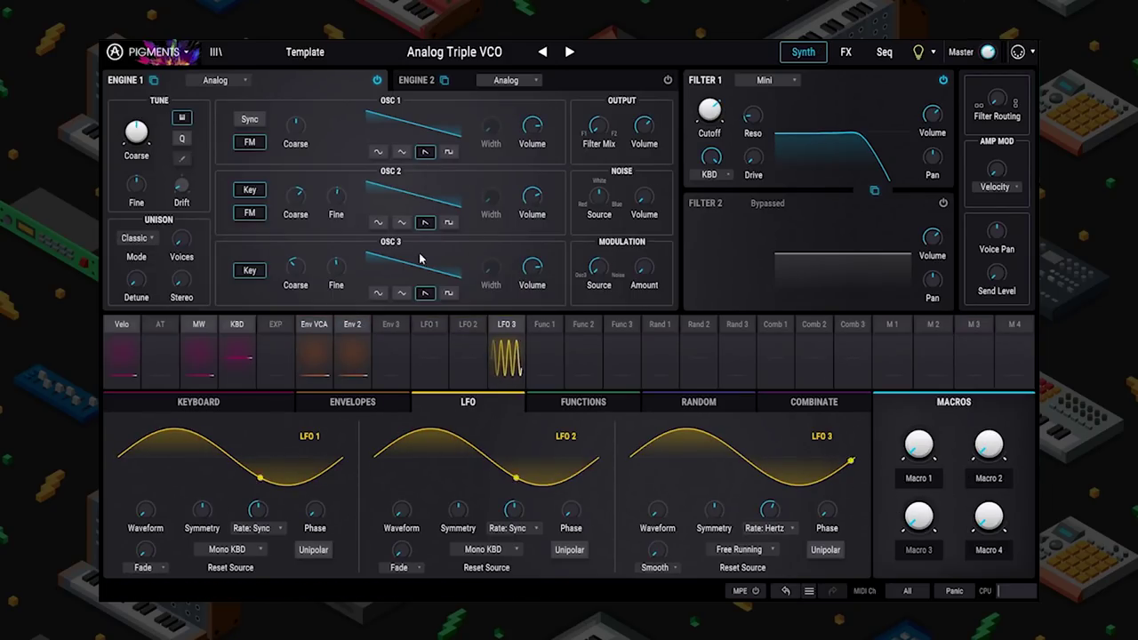
- Switch Engine 1 from Analog to Wavetable and load the Throaty Additive wavetable
{"action": "left_click", "coordinate": [213, 85]}
{"action": "left_click", "coordinate": [224, 130]}
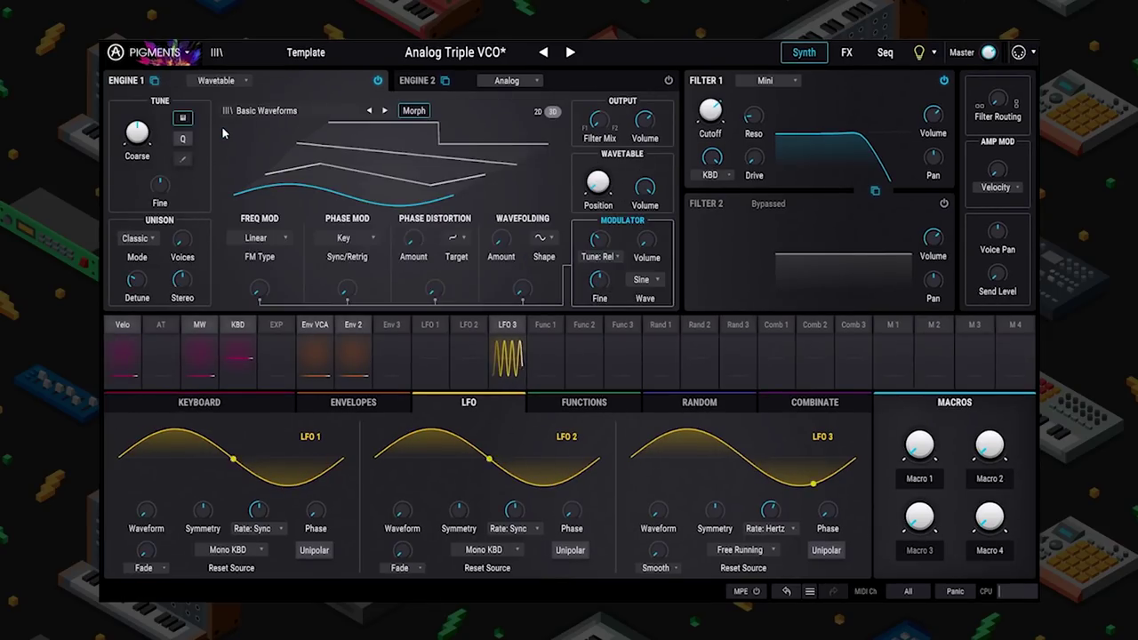
{"action": "left_click", "coordinate": [294, 111]}
{"action": "left_click", "coordinate": [399, 255]}
{"action": "double_click", "coordinate": [390, 282]}
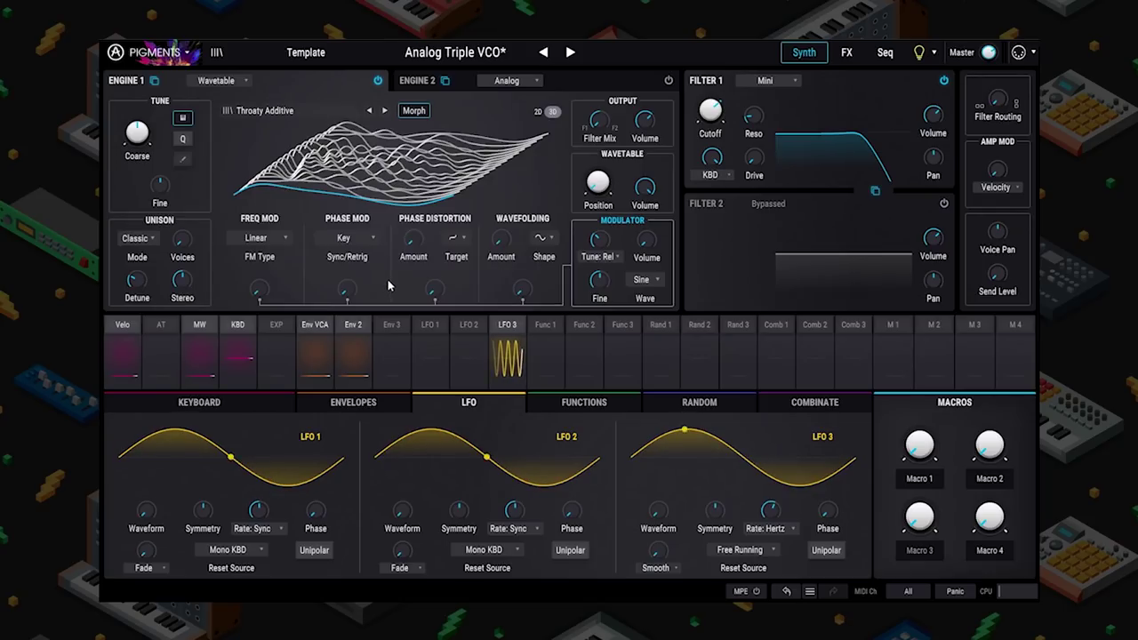
{"action": "mouse_move", "coordinate": [598, 182]}
{"action": "left_mouse_down"}
{"action": "mouse_move", "coordinate": [598, 93]}
{"action": "mouse_move", "coordinate": [597, 183]}
{"action": "left_mouse_up"}
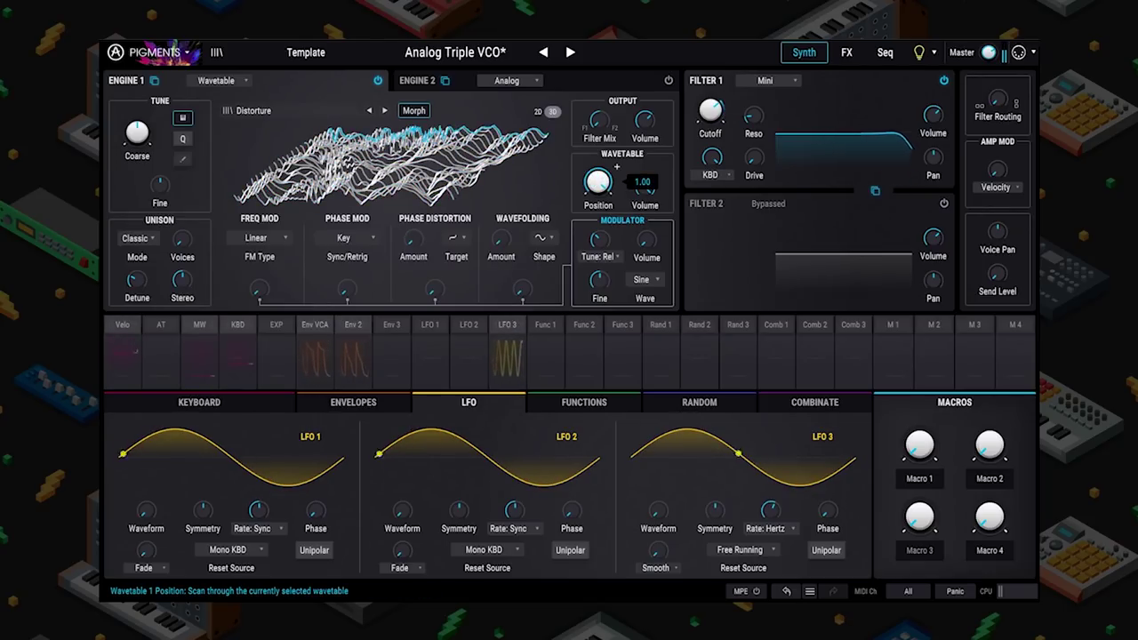
- Shape the Env VCA envelope with minimum attack, a longer decay, full sustain and a longer release
{"action": "left_click", "coordinate": [317, 354]}
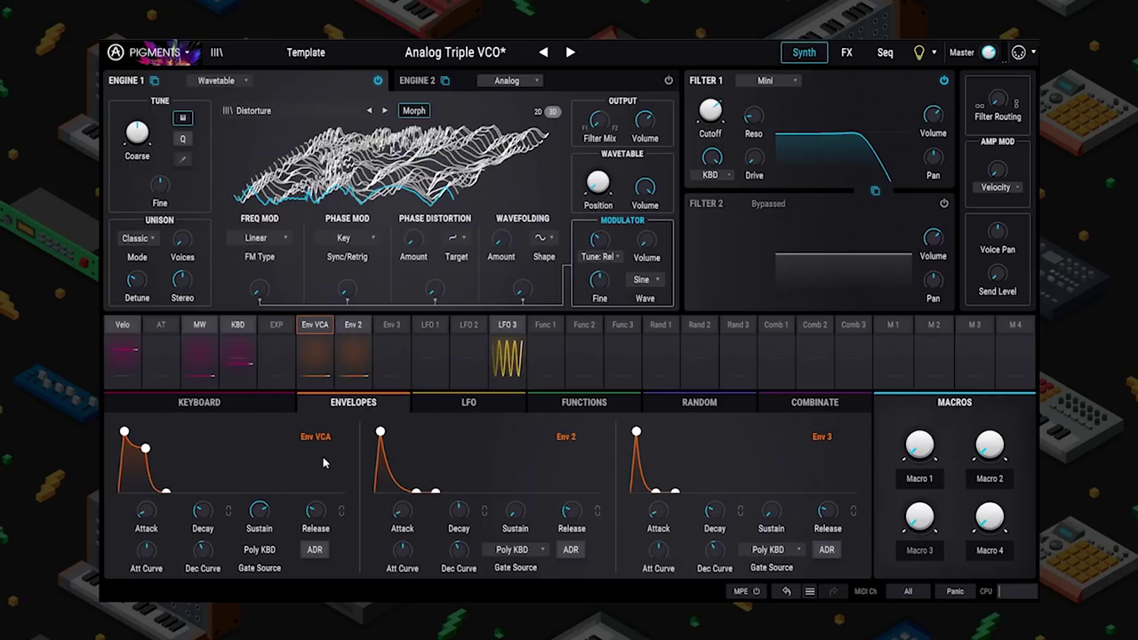
{"action": "left_click_drag", "start_coordinate": [126, 434], "coordinate": [114, 411]}
{"action": "left_click_drag", "start_coordinate": [139, 449], "coordinate": [161, 450]}
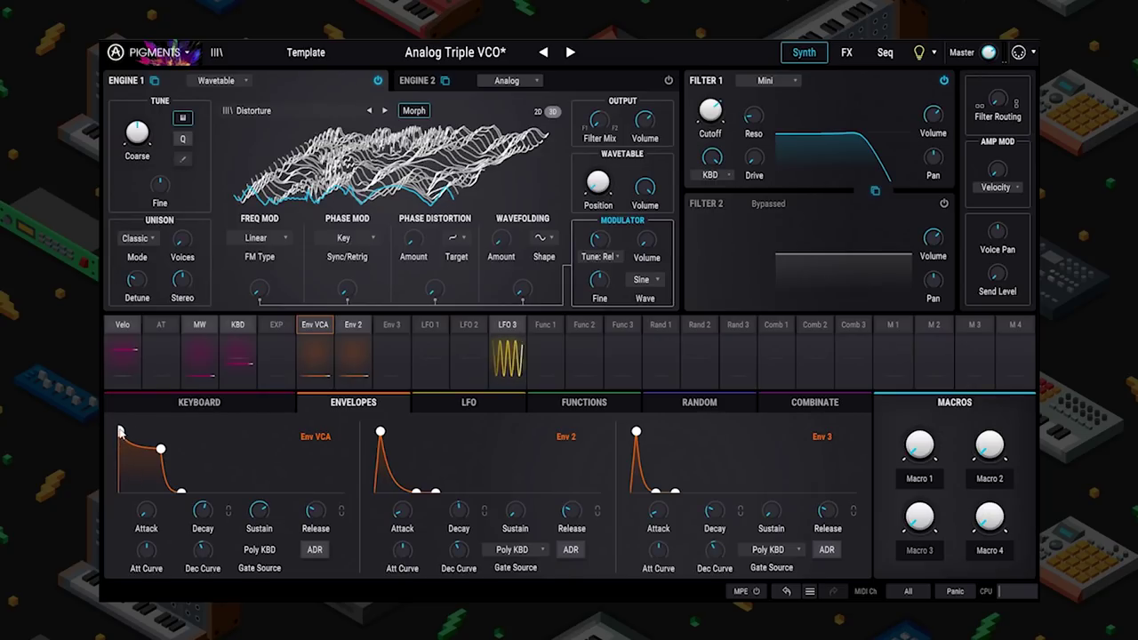
{"action": "left_click_drag", "start_coordinate": [120, 432], "coordinate": [154, 444]}
{"action": "left_click_drag", "start_coordinate": [251, 516], "coordinate": [254, 498]}
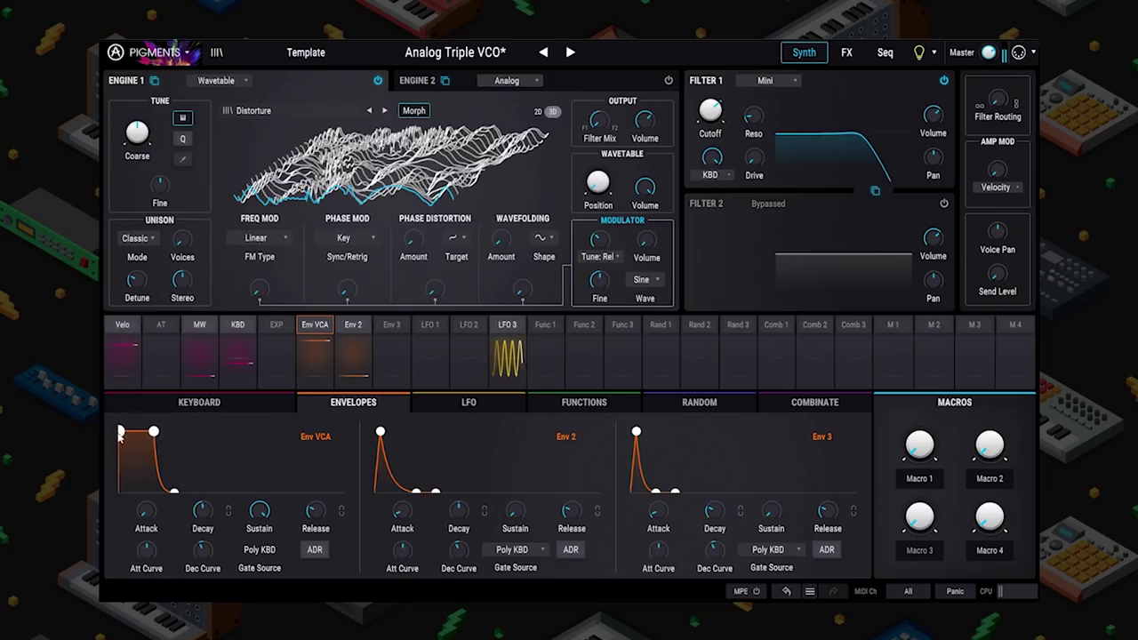
{"action": "left_click_drag", "start_coordinate": [198, 499], "coordinate": [216, 494]}
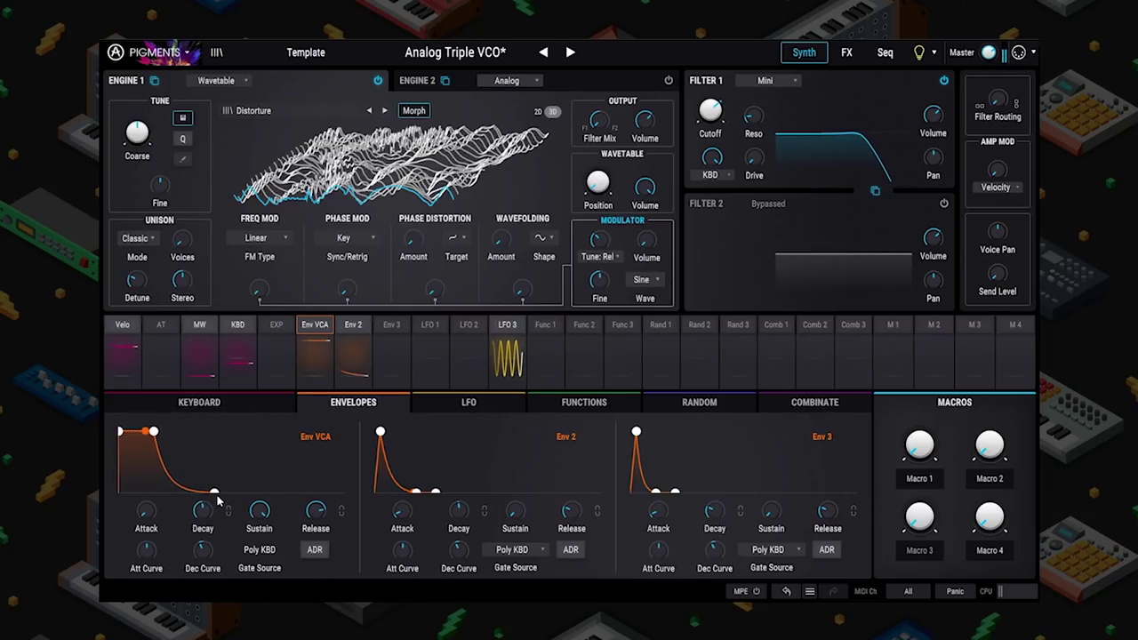
- Lengthen the Env VCA attack, shorten its release, and try different attack and decay curves, including an attack curve of 20.0
{"action": "left_click_drag", "start_coordinate": [120, 433], "coordinate": [138, 434]}
{"action": "left_click_drag", "start_coordinate": [141, 549], "coordinate": [141, 509]}
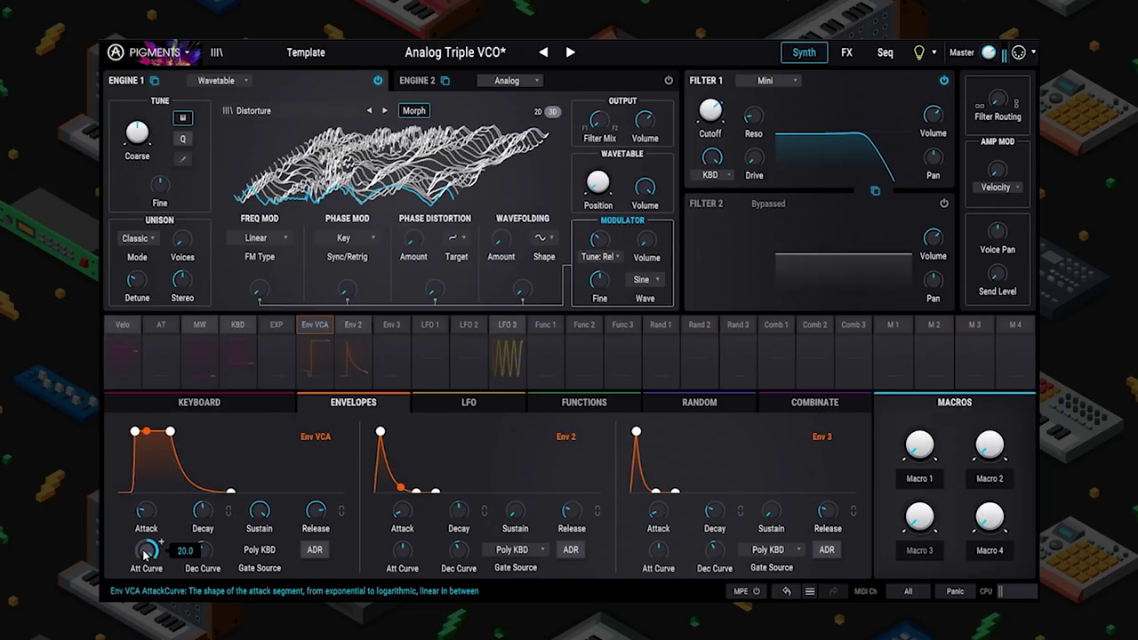
{"action": "left_click_drag", "start_coordinate": [134, 432], "coordinate": [142, 432]}
{"action": "left_click_drag", "start_coordinate": [237, 490], "coordinate": [201, 493]}
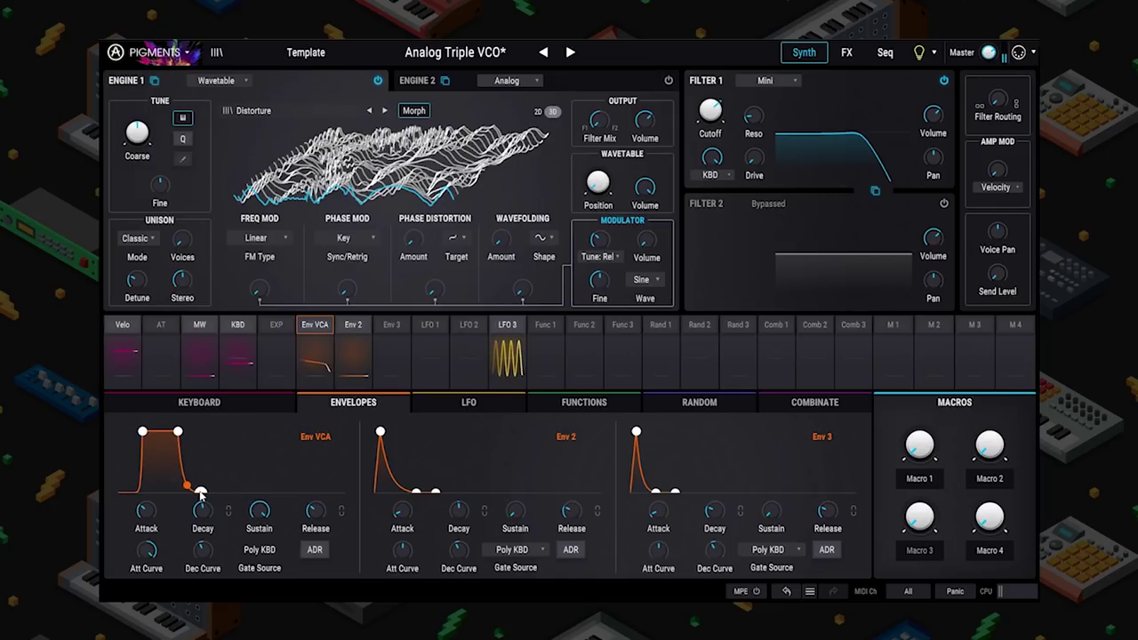
{"action": "left_click_drag", "start_coordinate": [148, 559], "coordinate": [203, 555]}
{"action": "mouse_move", "coordinate": [203, 511]}
{"action": "left_mouse_down"}
{"action": "mouse_move", "coordinate": [203, 502]}
{"action": "mouse_move", "coordinate": [203, 534]}
{"action": "mouse_move", "coordinate": [204, 516]}
{"action": "left_mouse_up"}
{"action": "left_click_drag", "start_coordinate": [148, 552], "coordinate": [157, 545]}
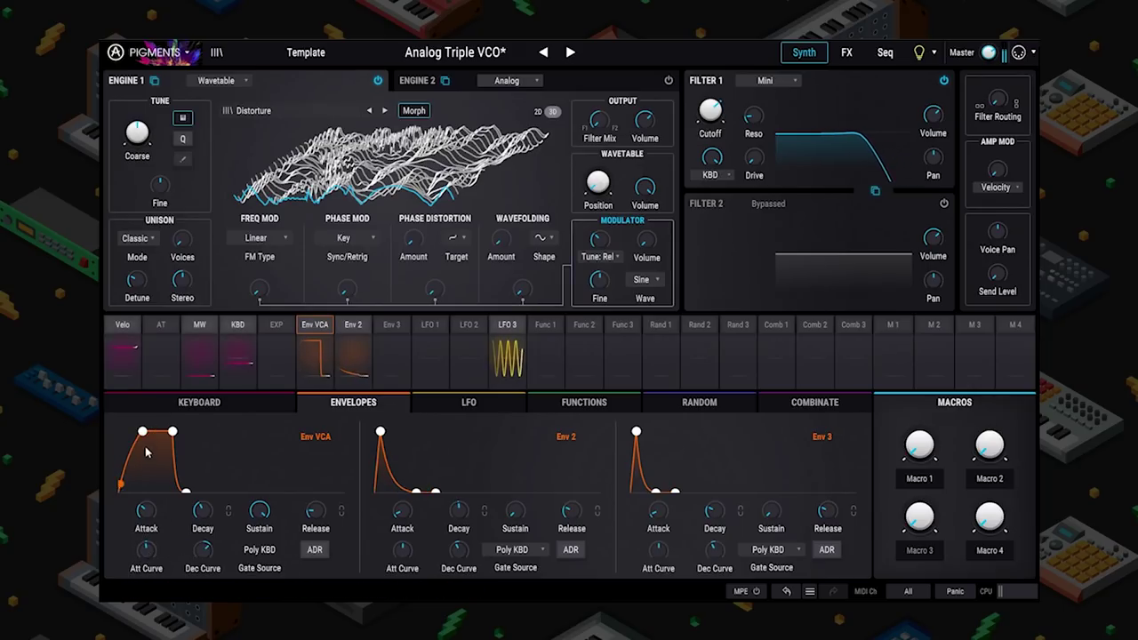
- Reshape Env VCA into a plucky contour with minimum attack, short decay and low sustain, adjusting its decay curve and release
{"action": "left_click_drag", "start_coordinate": [144, 432], "coordinate": [140, 483]}
{"action": "left_click_drag", "start_coordinate": [202, 554], "coordinate": [203, 532]}
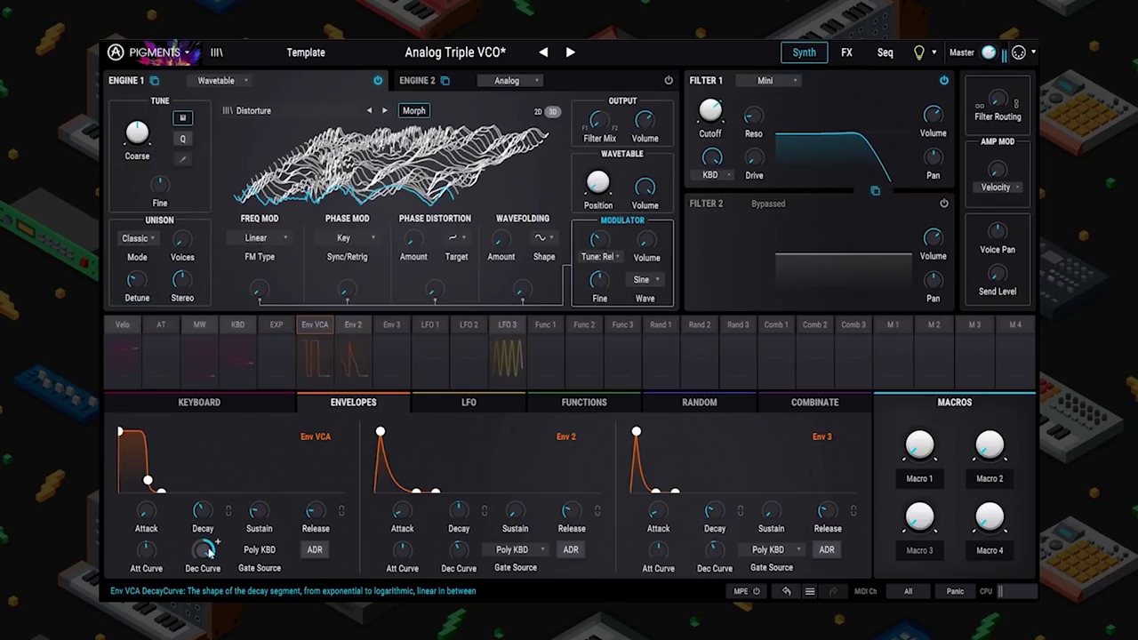
{"action": "left_click_drag", "start_coordinate": [147, 481], "coordinate": [192, 492]}
{"action": "mouse_move", "coordinate": [138, 460]}
{"action": "left_mouse_down"}
{"action": "mouse_move", "coordinate": [144, 480]}
{"action": "mouse_move", "coordinate": [141, 470]}
{"action": "left_mouse_up"}
{"action": "left_click_drag", "start_coordinate": [203, 545], "coordinate": [202, 543]}
{"action": "left_click_drag", "start_coordinate": [190, 492], "coordinate": [174, 492]}
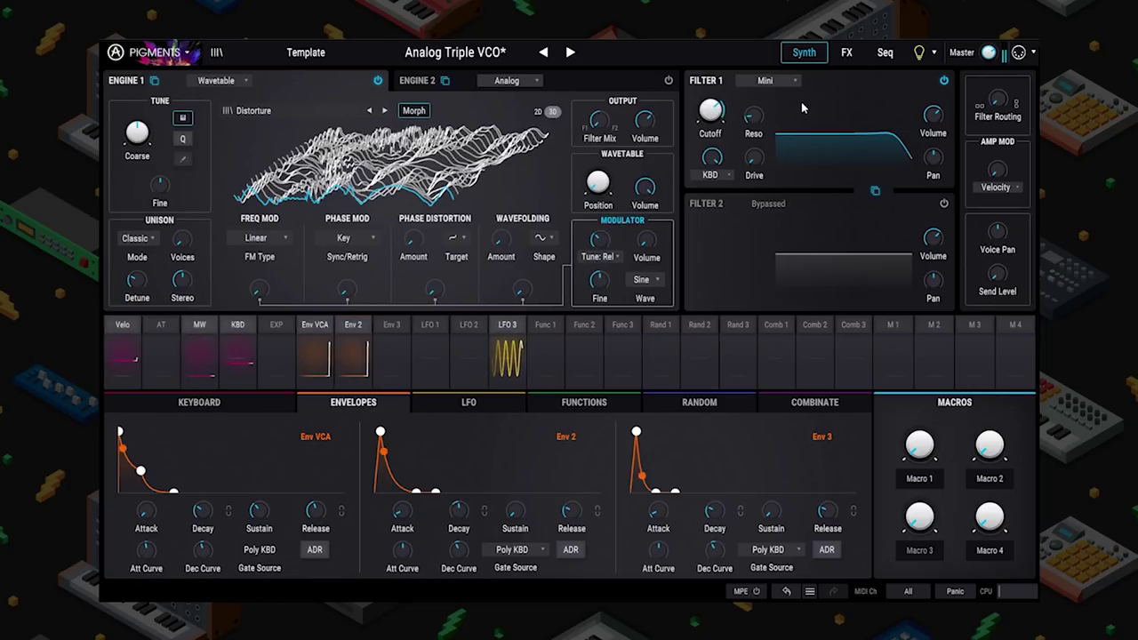
- Adjust Filter 1's cutoff and resonance, and change its filter type to MultiMode
{"action": "left_click_drag", "start_coordinate": [714, 113], "coordinate": [714, 153]}
{"action": "left_click_drag", "start_coordinate": [755, 117], "coordinate": [755, 82]}
{"action": "left_click", "coordinate": [765, 80]}
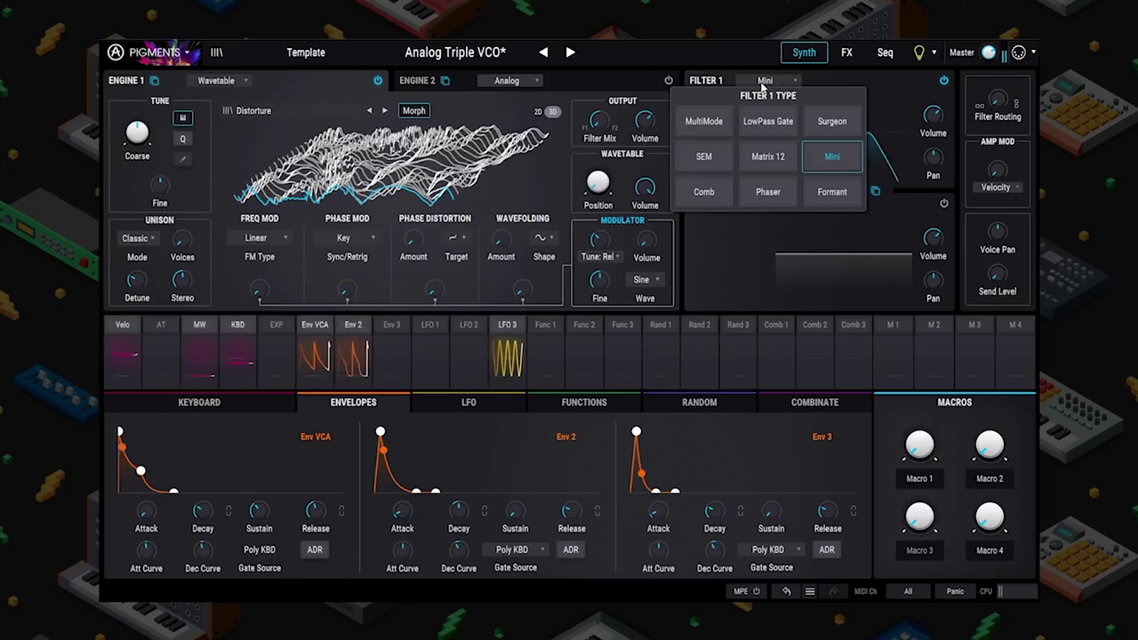
{"action": "left_click", "coordinate": [691, 125]}
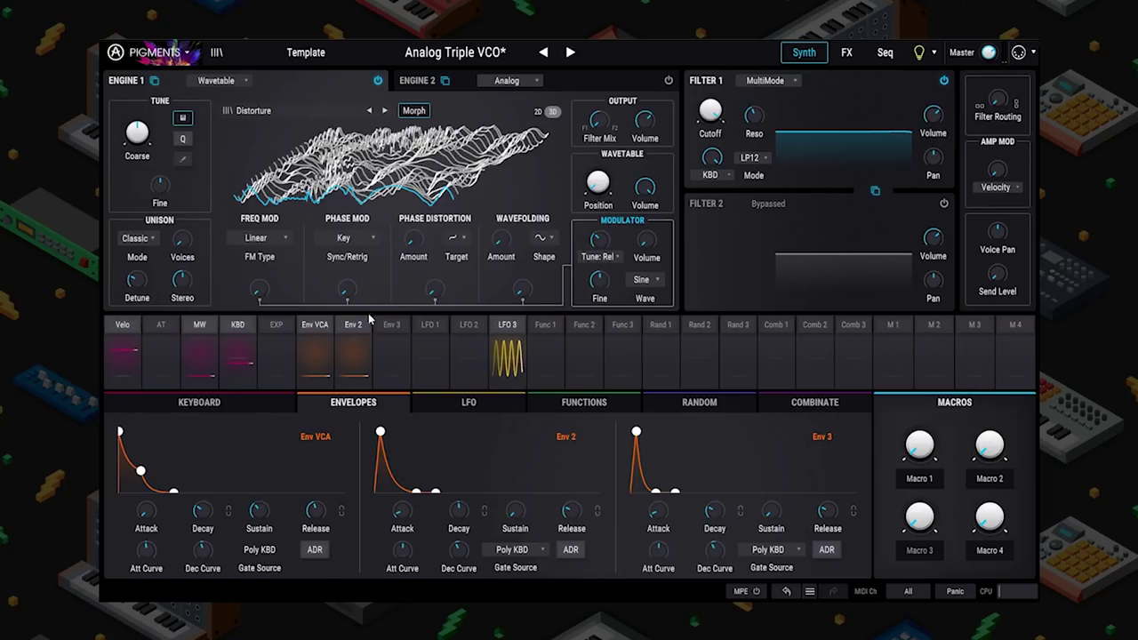
- Route Env 3 to the Engine 1 wavetable position at 0.90, and lengthen the envelope's attack and decay with a higher sustain
{"action": "left_click", "coordinate": [397, 334]}
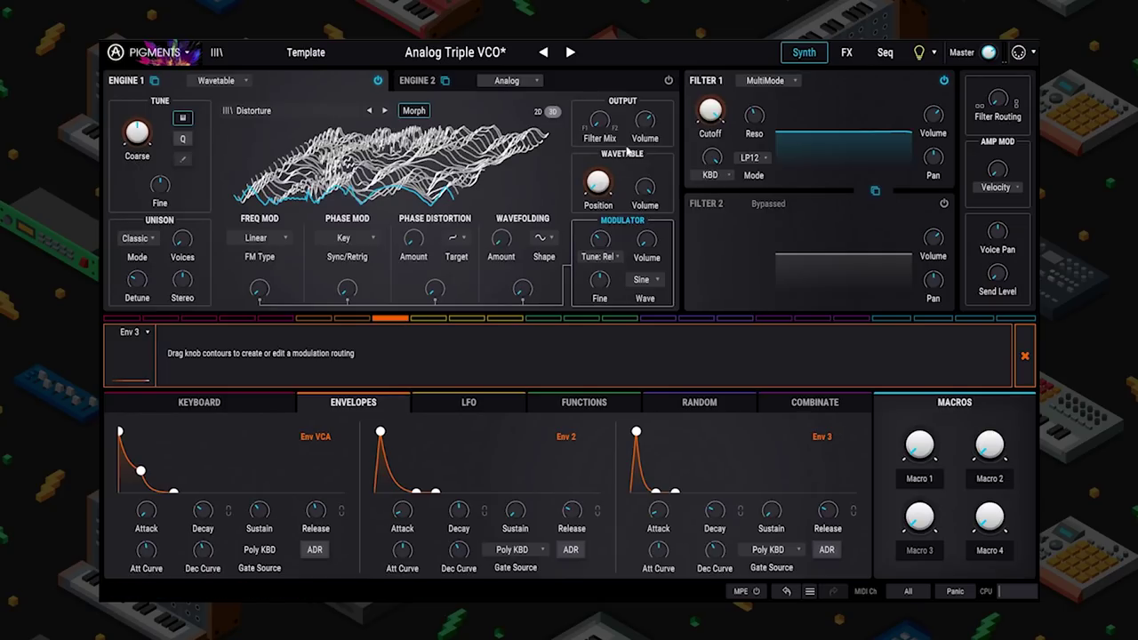
{"action": "left_click_drag", "start_coordinate": [580, 180], "coordinate": [580, 124]}
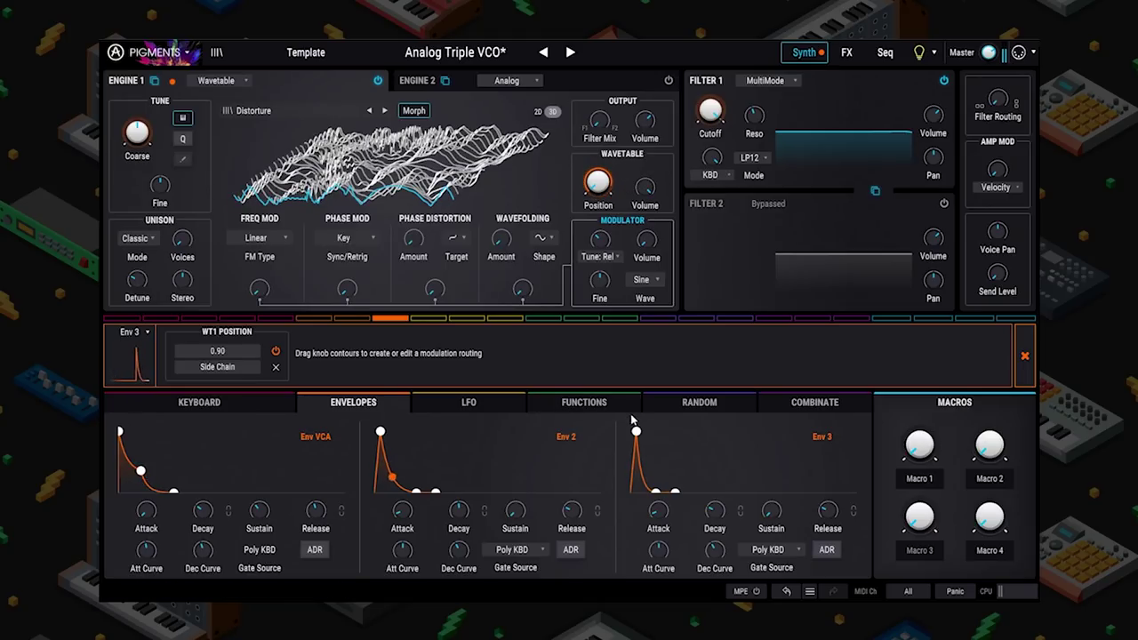
{"action": "left_click_drag", "start_coordinate": [635, 431], "coordinate": [655, 433]}
{"action": "left_click_drag", "start_coordinate": [673, 490], "coordinate": [701, 449]}
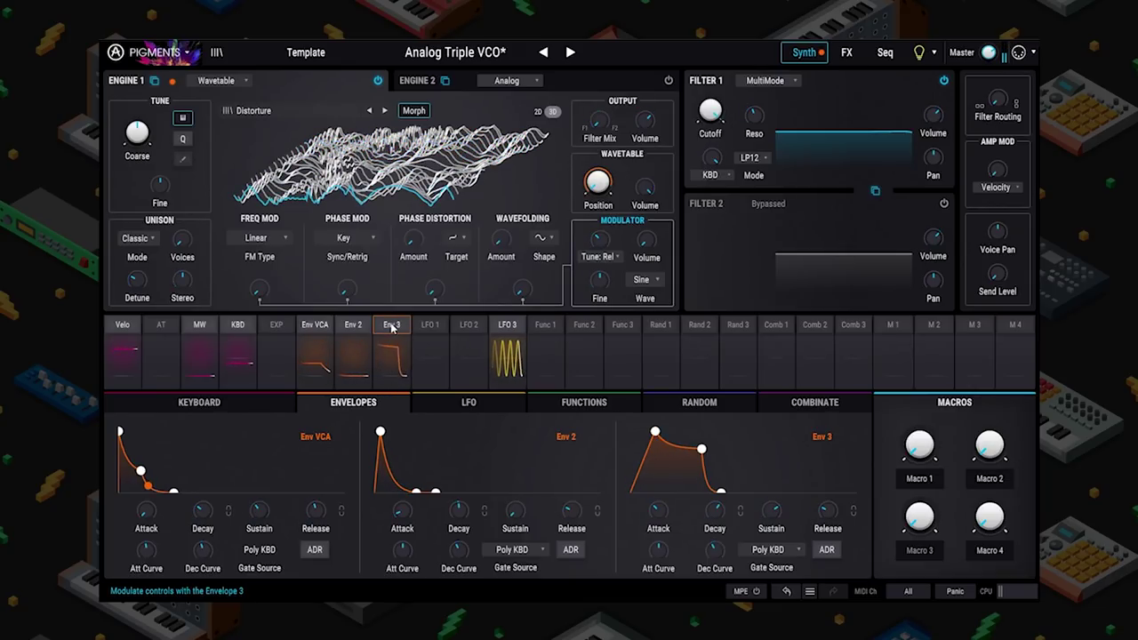
- Sweep the Env 3 modulation amount for wavetable position down and up, ending at 1.00
{"action": "left_click", "coordinate": [386, 371]}
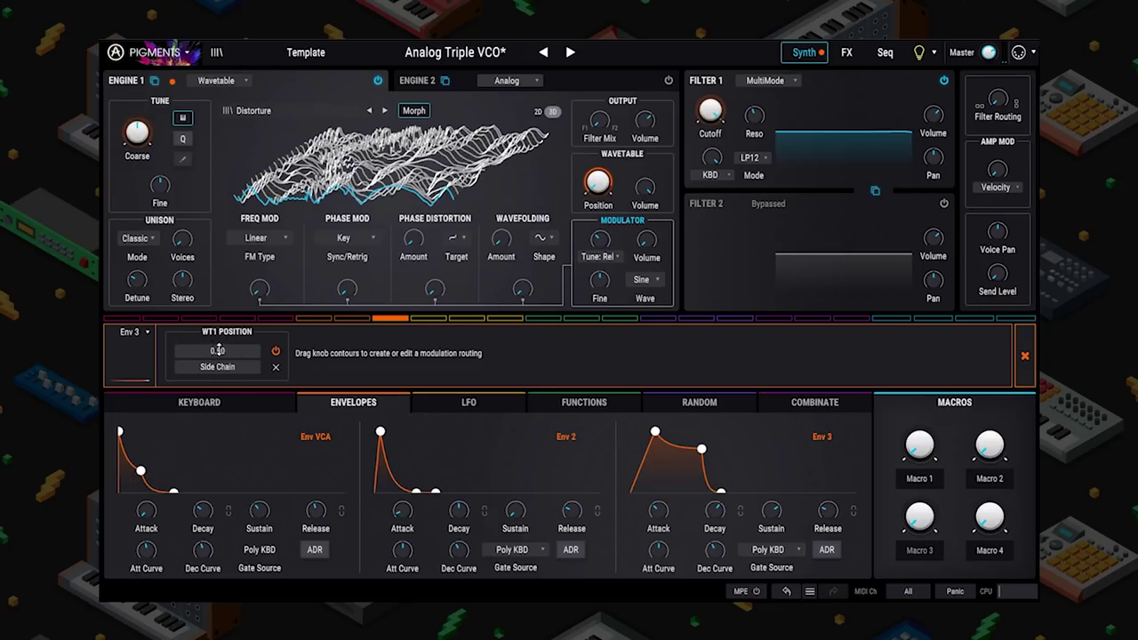
{"action": "left_click_drag", "start_coordinate": [226, 351], "coordinate": [227, 431]}
{"action": "left_click_drag", "start_coordinate": [227, 350], "coordinate": [227, 262]}
{"action": "left_click_drag", "start_coordinate": [227, 351], "coordinate": [226, 447]}
{"action": "left_click_drag", "start_coordinate": [223, 350], "coordinate": [223, 252]}
- Side-chain the Env 3 wavetable position routing to the Mod Wheel and close the routing editor
{"action": "left_click", "coordinate": [220, 367]}
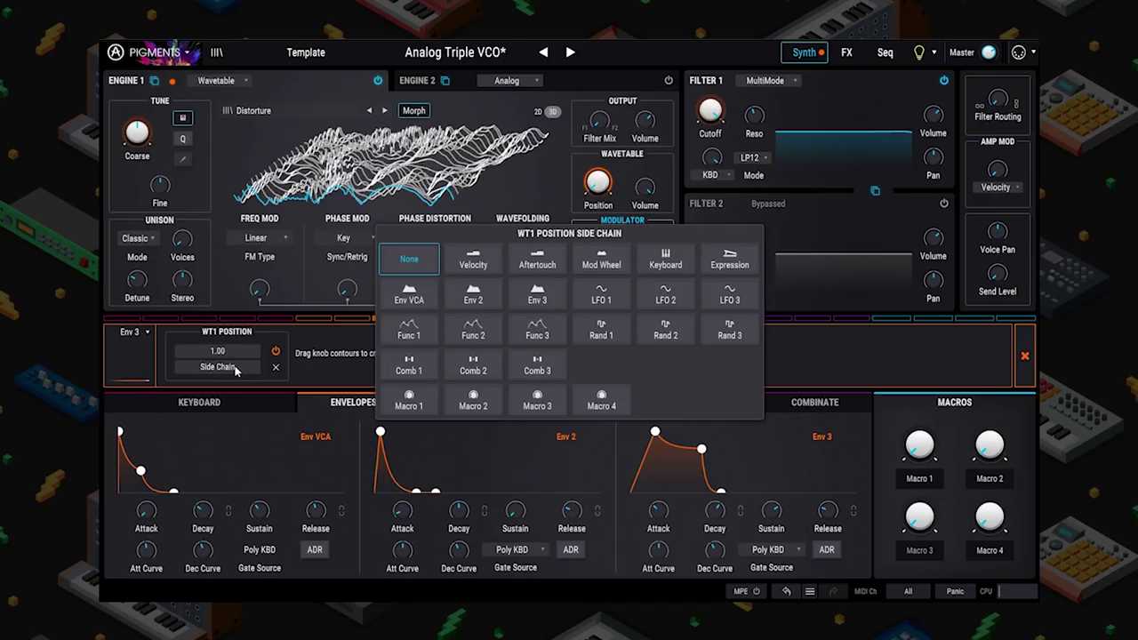
{"action": "left_click", "coordinate": [605, 261]}
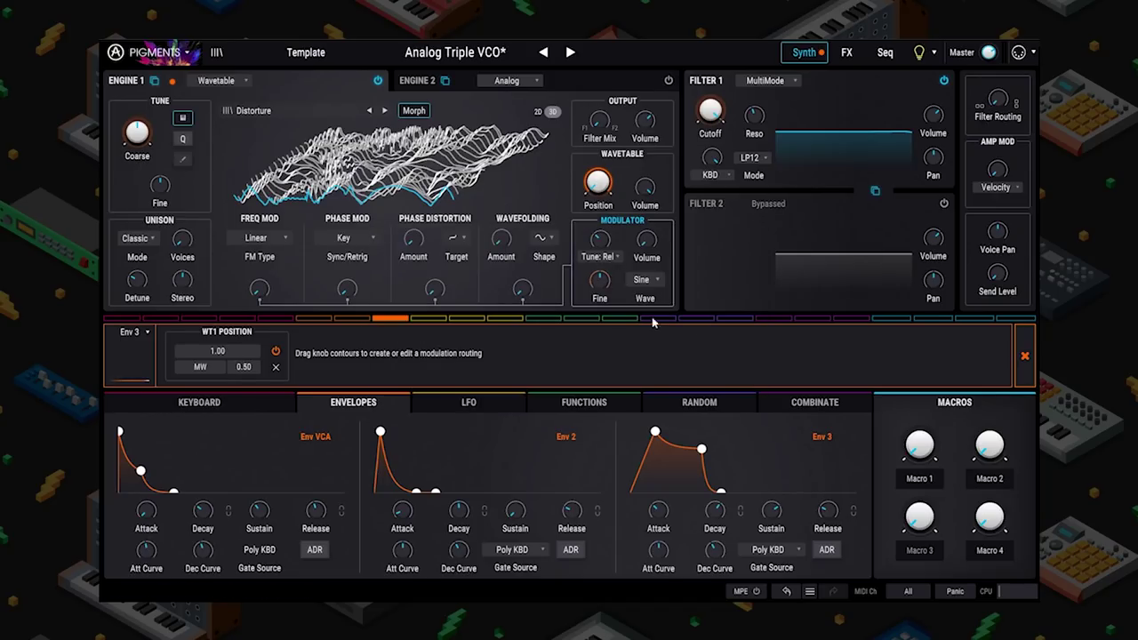
{"action": "left_click", "coordinate": [1026, 356]}
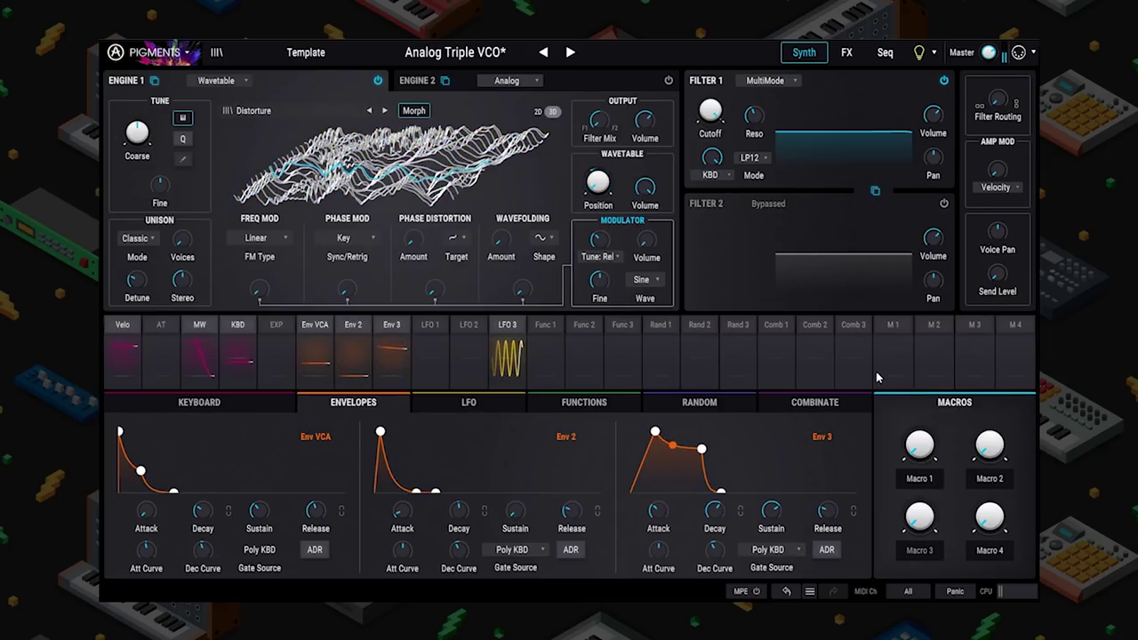
- Change the side chain source of the Env 3 wavetable position routing to LFO 1
{"action": "left_click", "coordinate": [391, 355]}
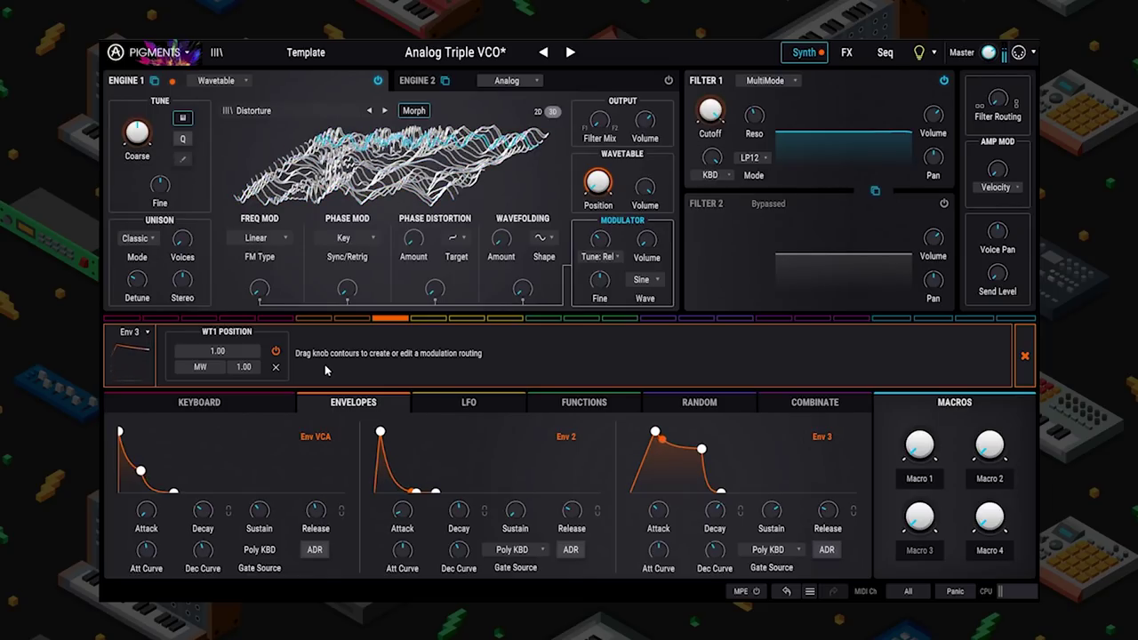
{"action": "left_click", "coordinate": [198, 370]}
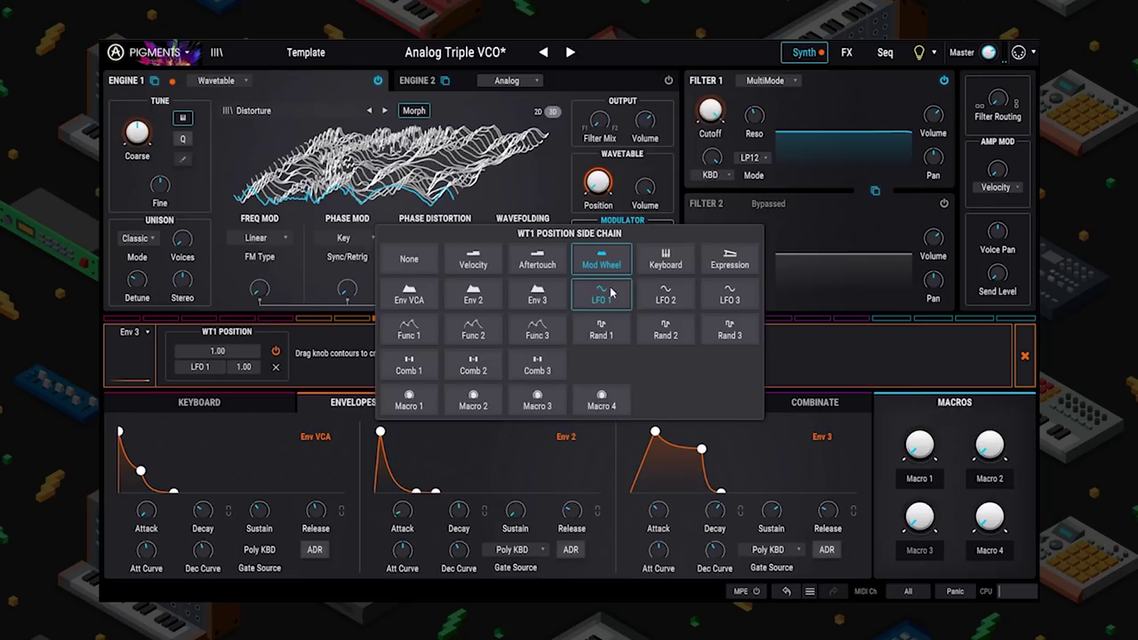
{"action": "left_click", "coordinate": [608, 295]}
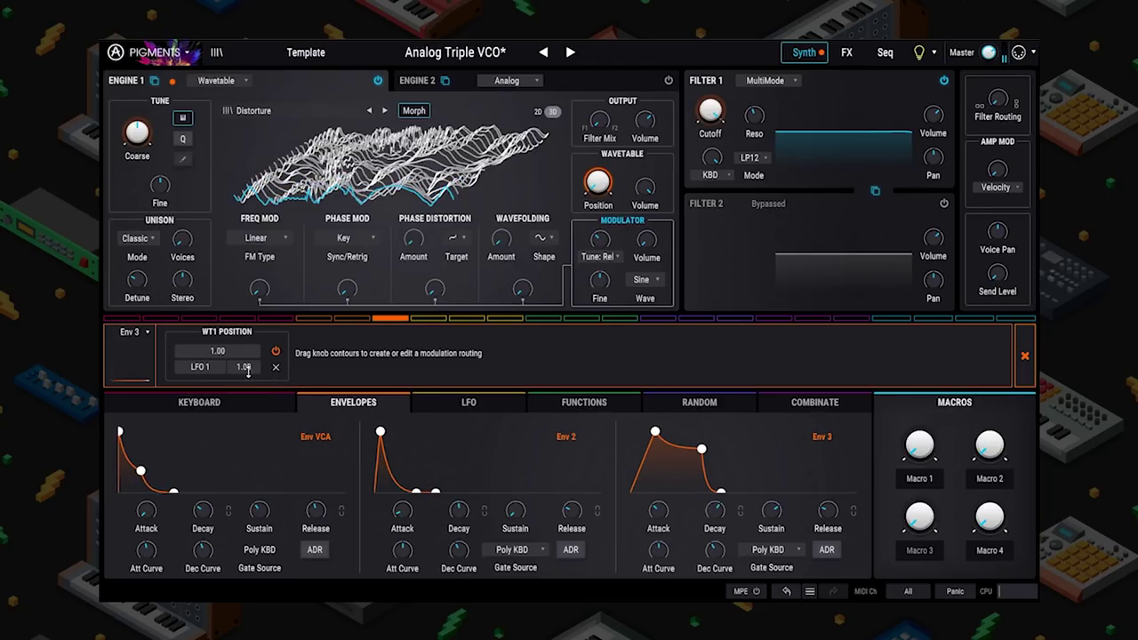
- Clear the LFO 1 side chain from the wavetable position routing and use Velocity as its side chain source
{"action": "left_click", "coordinate": [214, 374]}
{"action": "left_click", "coordinate": [208, 374]}
{"action": "left_click", "coordinate": [205, 373]}
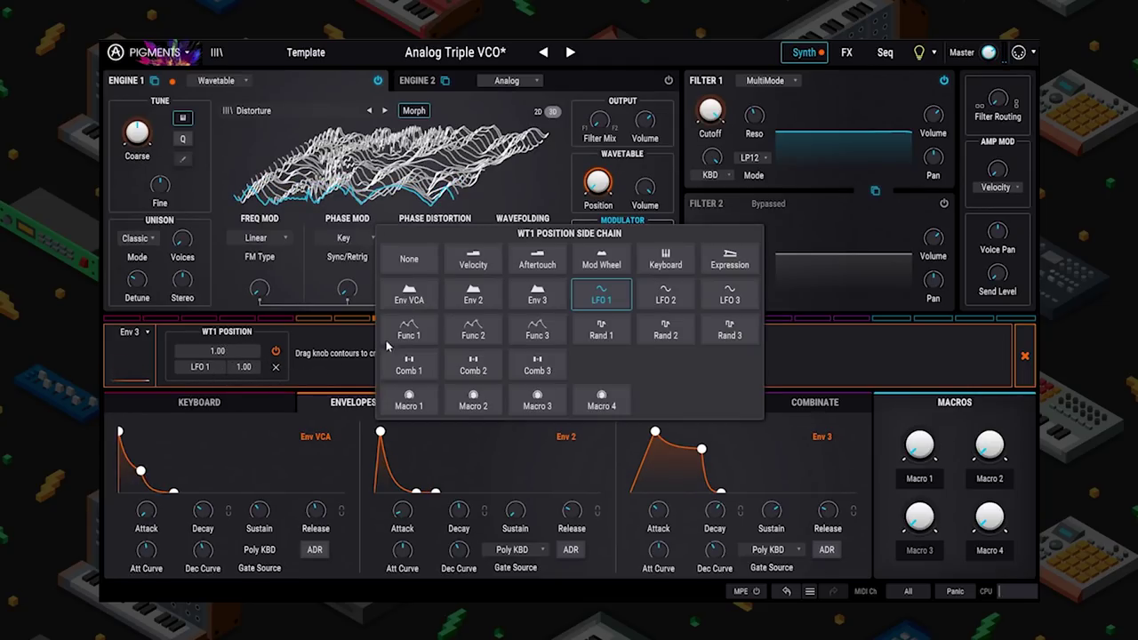
{"action": "left_click", "coordinate": [411, 262]}
{"action": "double_click", "coordinate": [244, 367]}
{"action": "left_click", "coordinate": [243, 368]}
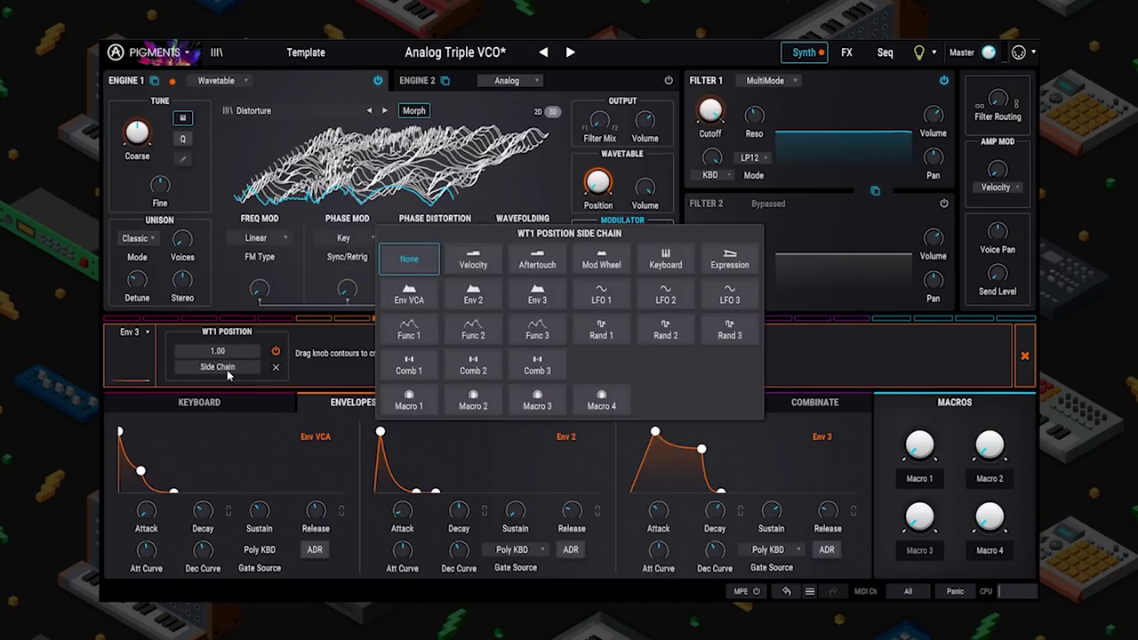
{"action": "left_click", "coordinate": [476, 265]}
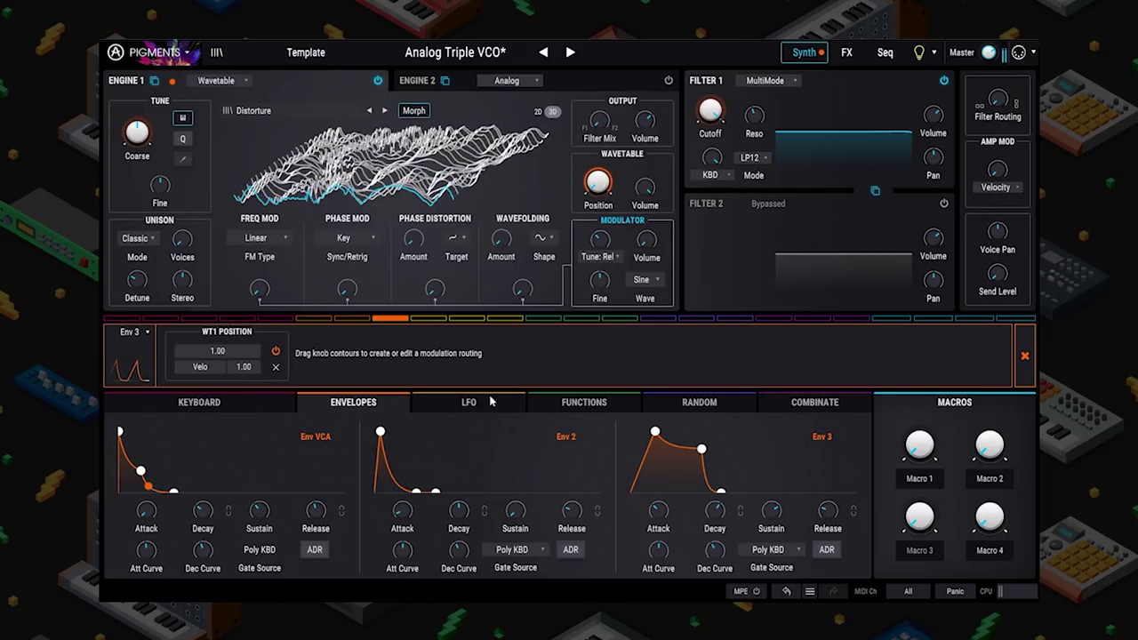
- Reduce Env 3's attack to the minimum, shorten its decay and lower its sustain
{"action": "left_click_drag", "start_coordinate": [658, 433], "coordinate": [615, 415]}
{"action": "left_click_drag", "start_coordinate": [678, 451], "coordinate": [653, 480]}
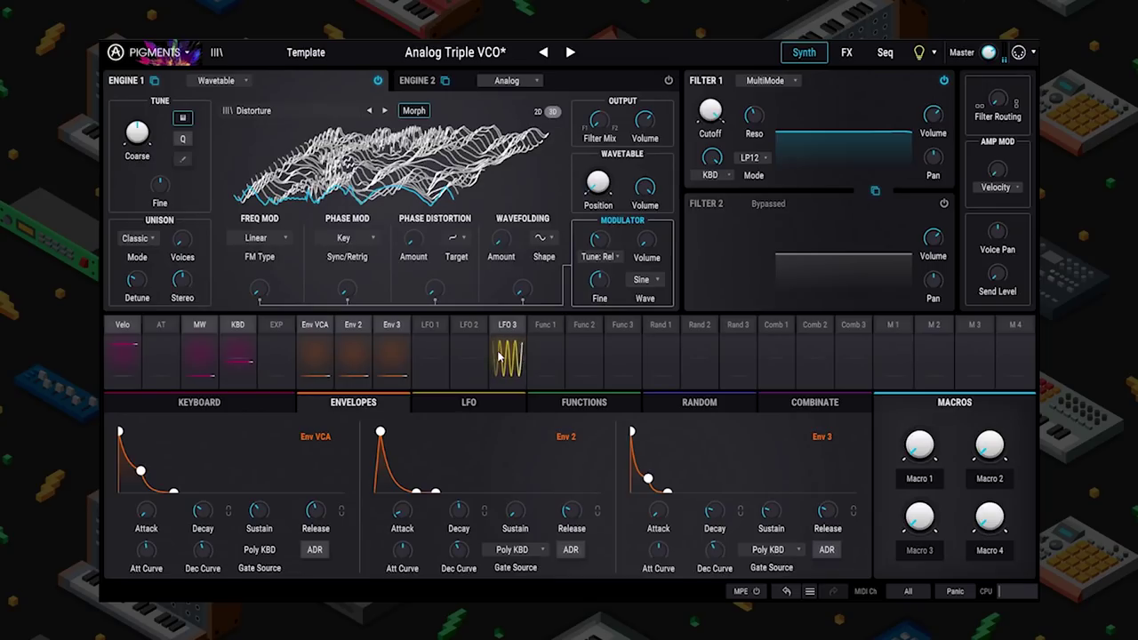
- Route Env 3 to the wavetable's FM amount at 0.60, PM at 0.33, phase distortion at 0.53 and wavefolding at 0.58
{"action": "left_click", "coordinate": [391, 325]}
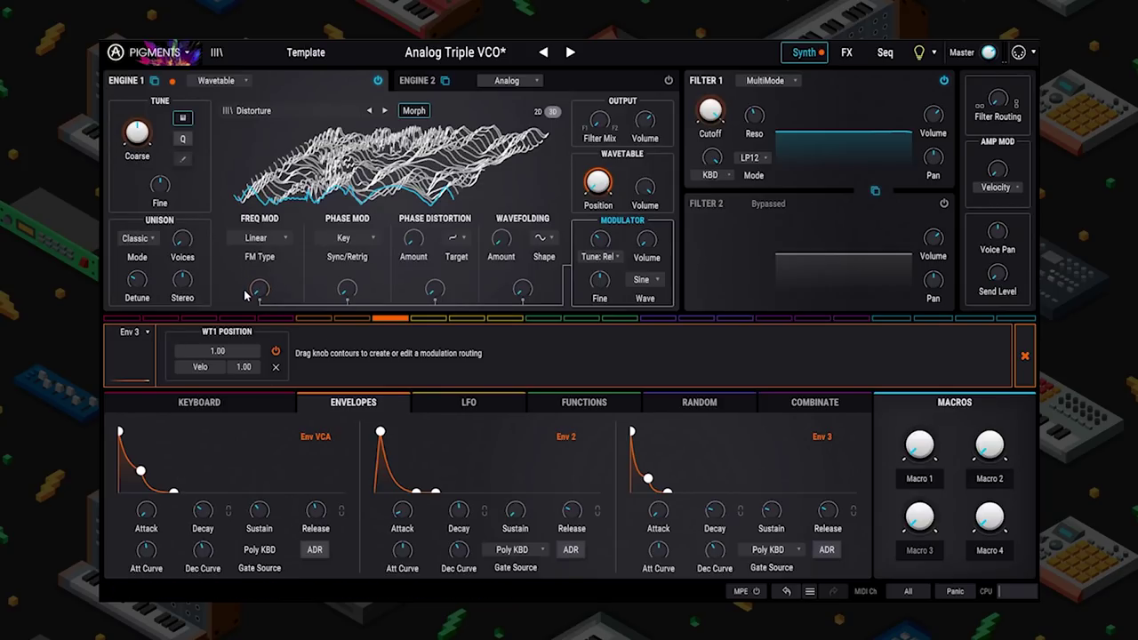
{"action": "left_click_drag", "start_coordinate": [256, 290], "coordinate": [251, 287]}
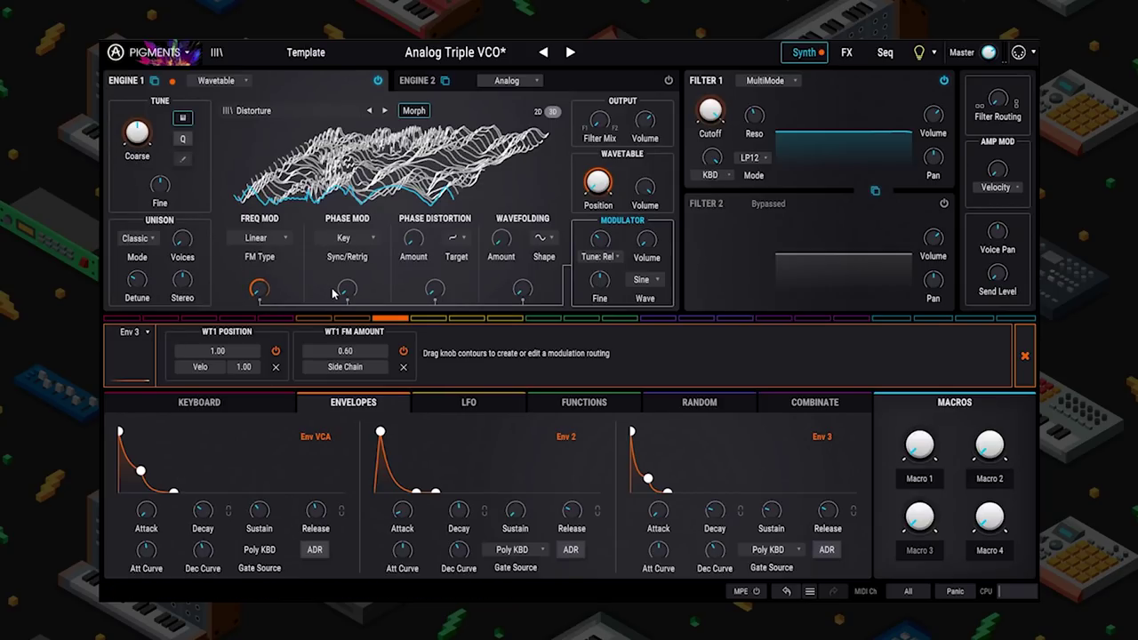
{"action": "left_click_drag", "start_coordinate": [334, 293], "coordinate": [342, 288]}
{"action": "left_click_drag", "start_coordinate": [432, 293], "coordinate": [434, 287]}
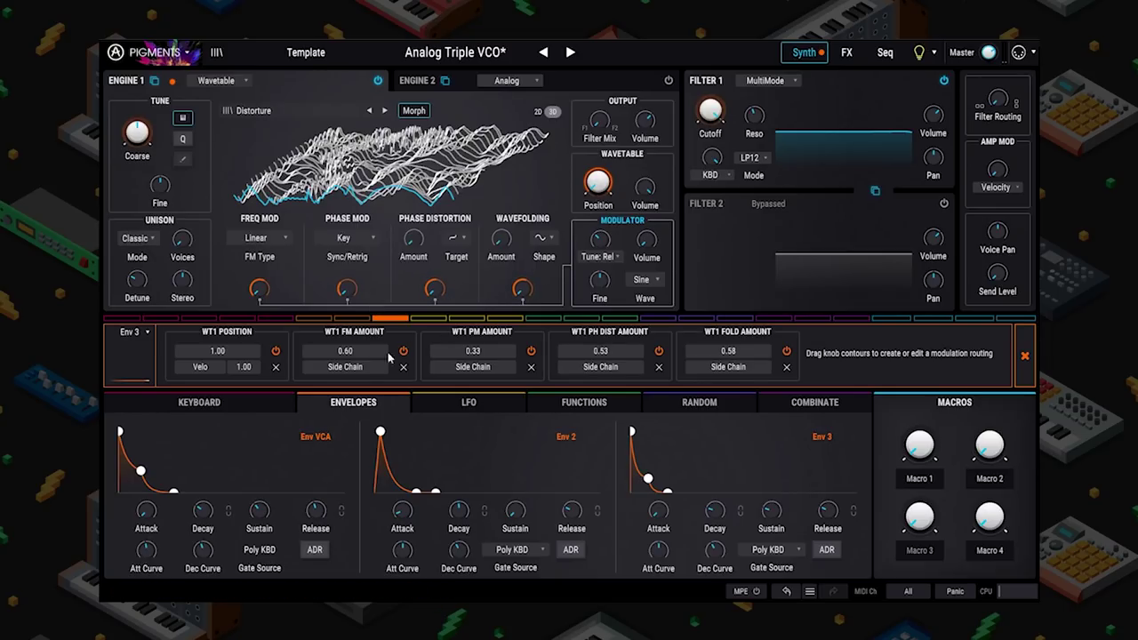
- Set Velocity as the side chain source for Env 3's FM, PM, phase distortion and wavefolding routings
{"action": "left_click", "coordinate": [346, 367]}
{"action": "left_click", "coordinate": [473, 262]}
{"action": "left_click", "coordinate": [458, 371]}
{"action": "left_click", "coordinate": [473, 260]}
{"action": "left_click", "coordinate": [591, 370]}
{"action": "left_click", "coordinate": [473, 260]}
{"action": "left_click", "coordinate": [728, 366]}
{"action": "left_click", "coordinate": [473, 260]}
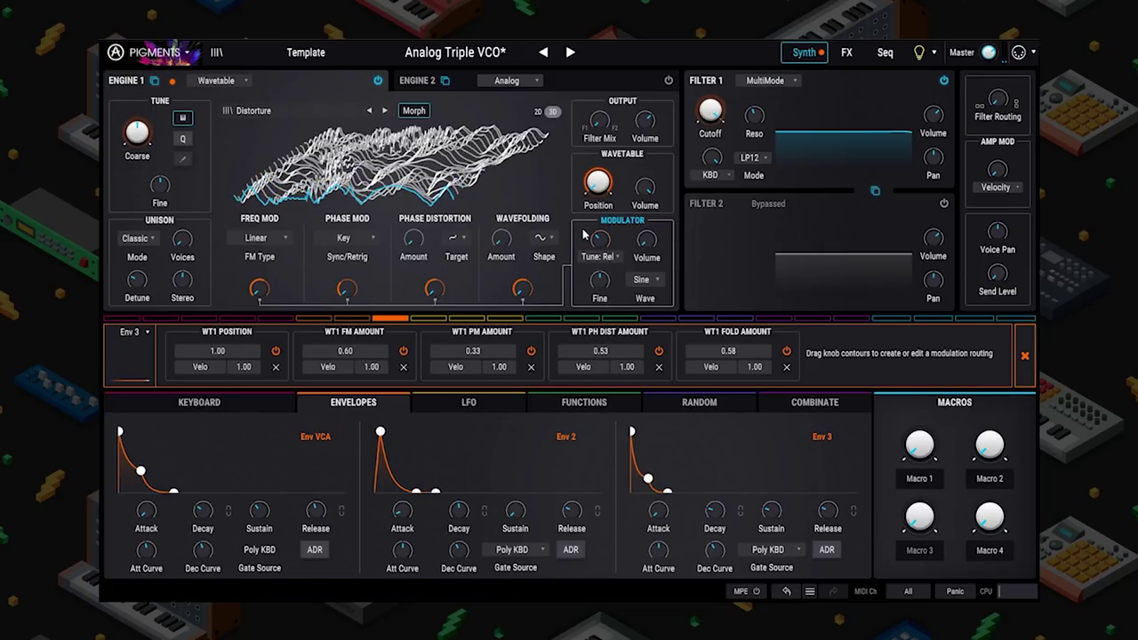
- Adjust the Engine 1 wavetable modulator's relative tuning and reopen the Env 3 modulation routings
{"action": "left_click_drag", "start_coordinate": [598, 239], "coordinate": [598, 213]}
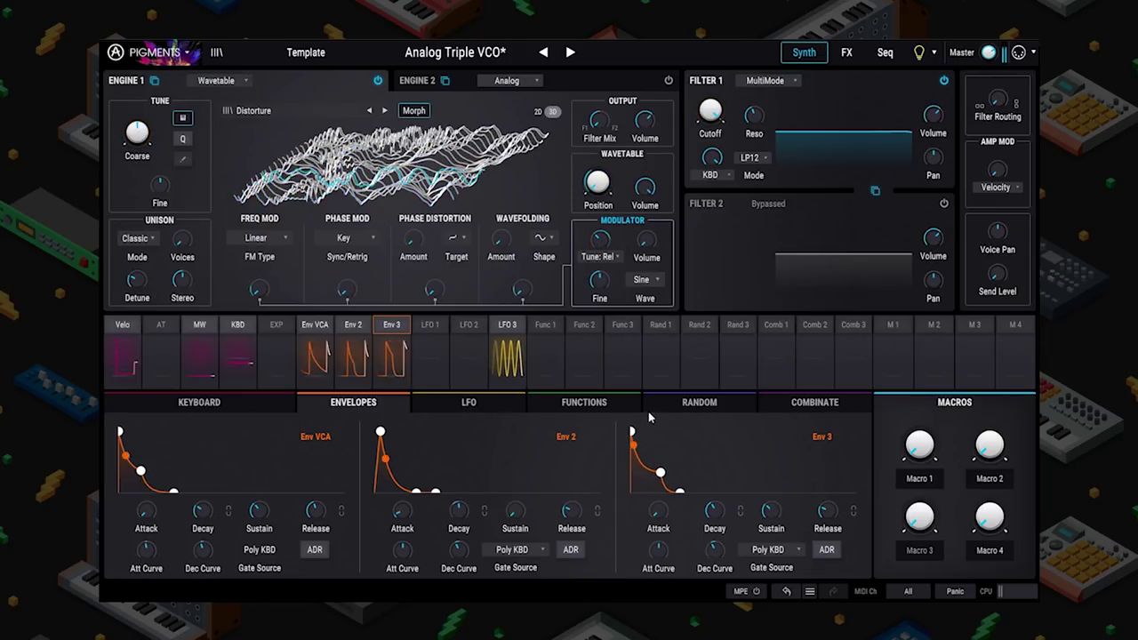
{"action": "left_click", "coordinate": [387, 331]}
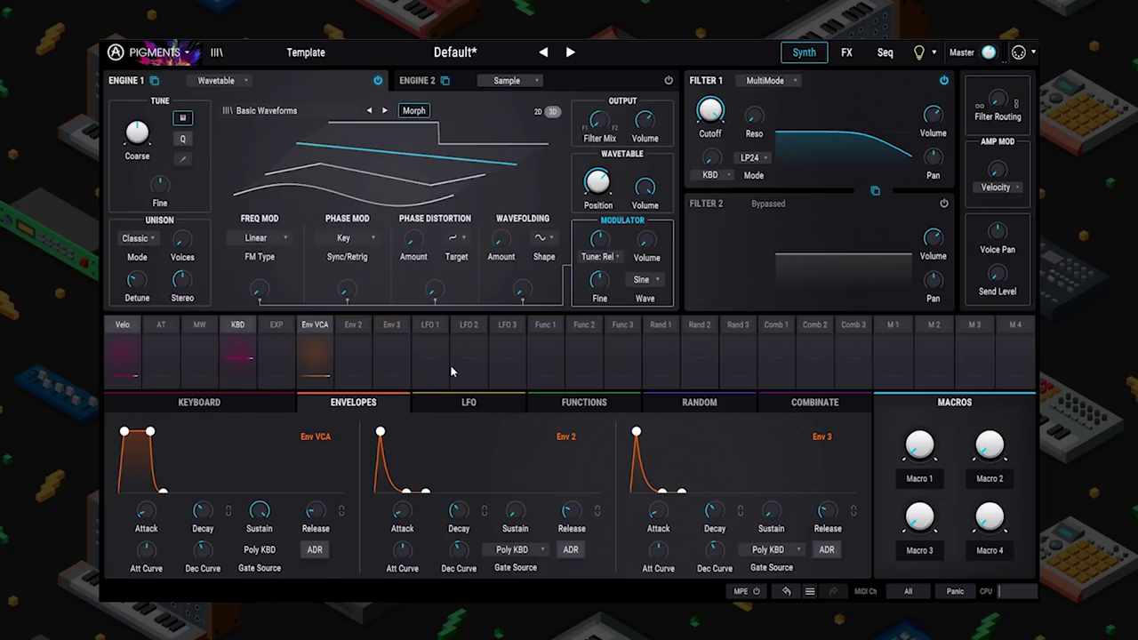
- Show the LFO settings and switch the Engine 1 Basic Waveforms display to 2D
{"action": "left_click", "coordinate": [470, 402]}
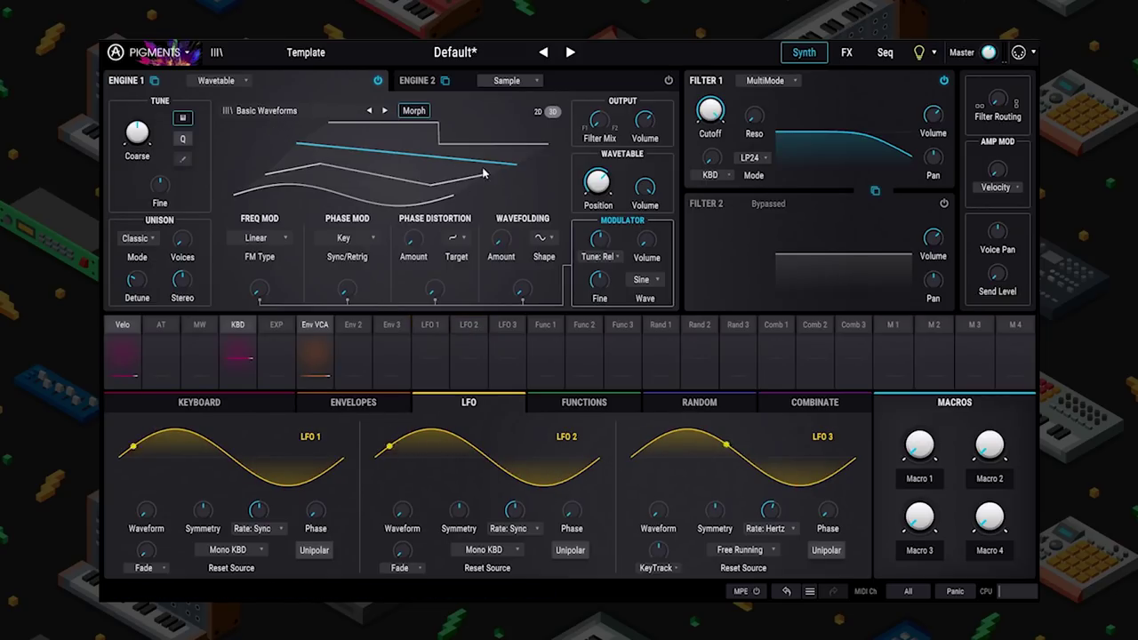
{"action": "left_click", "coordinate": [537, 111]}
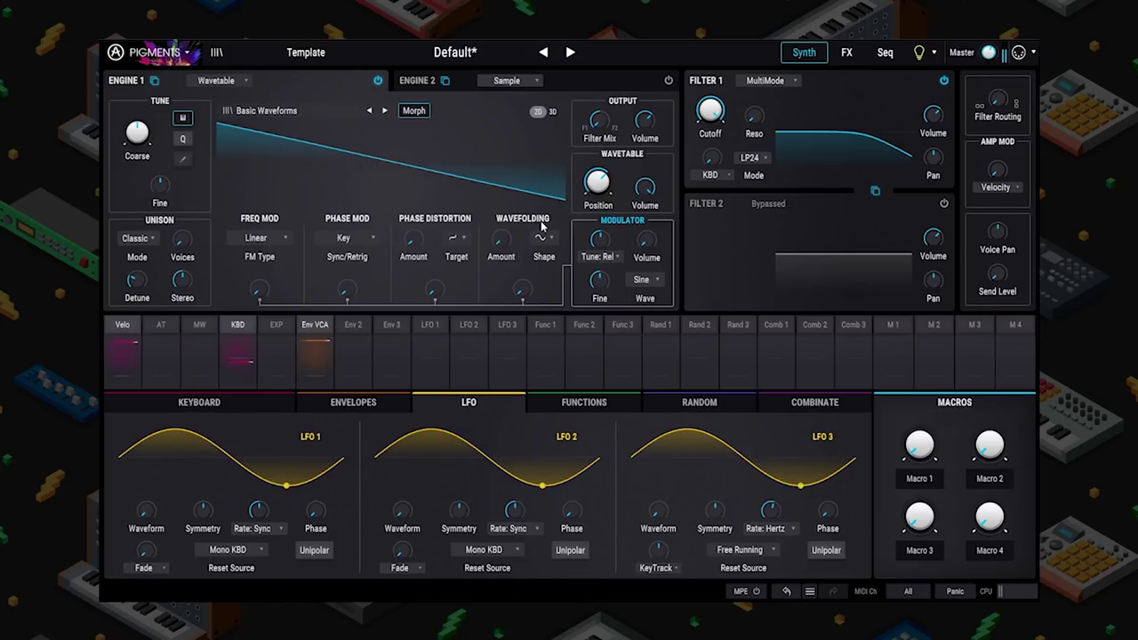
- Sweep Engine 1's wavetable position down to the sine wave and back up to the sawtooth
{"action": "left_click_drag", "start_coordinate": [598, 183], "coordinate": [598, 229]}
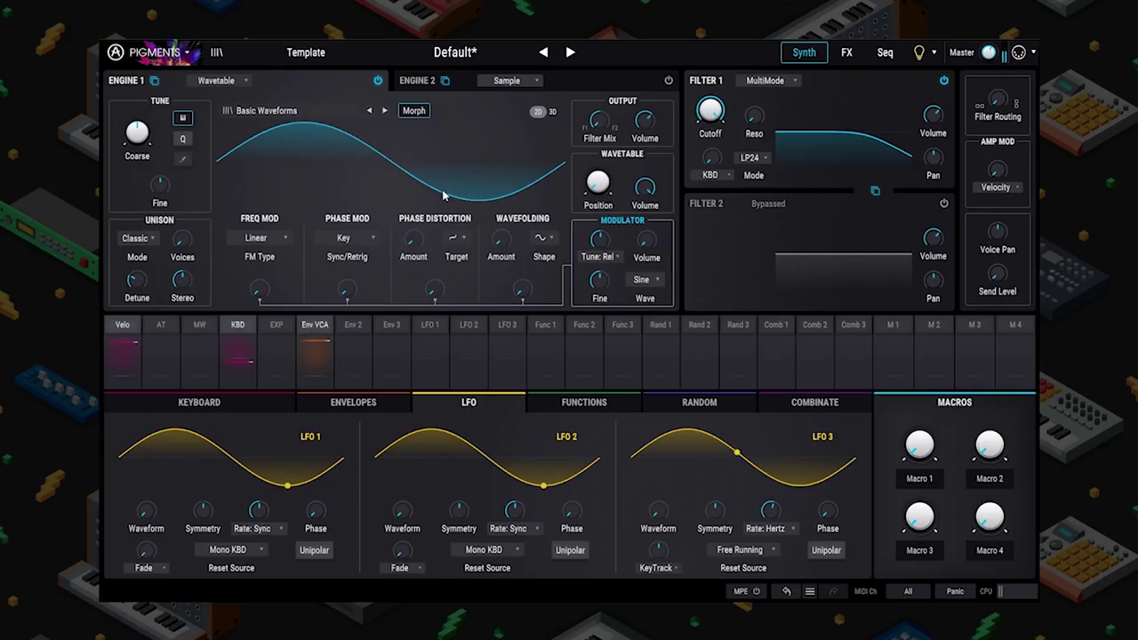
{"action": "left_click_drag", "start_coordinate": [609, 178], "coordinate": [619, 159]}
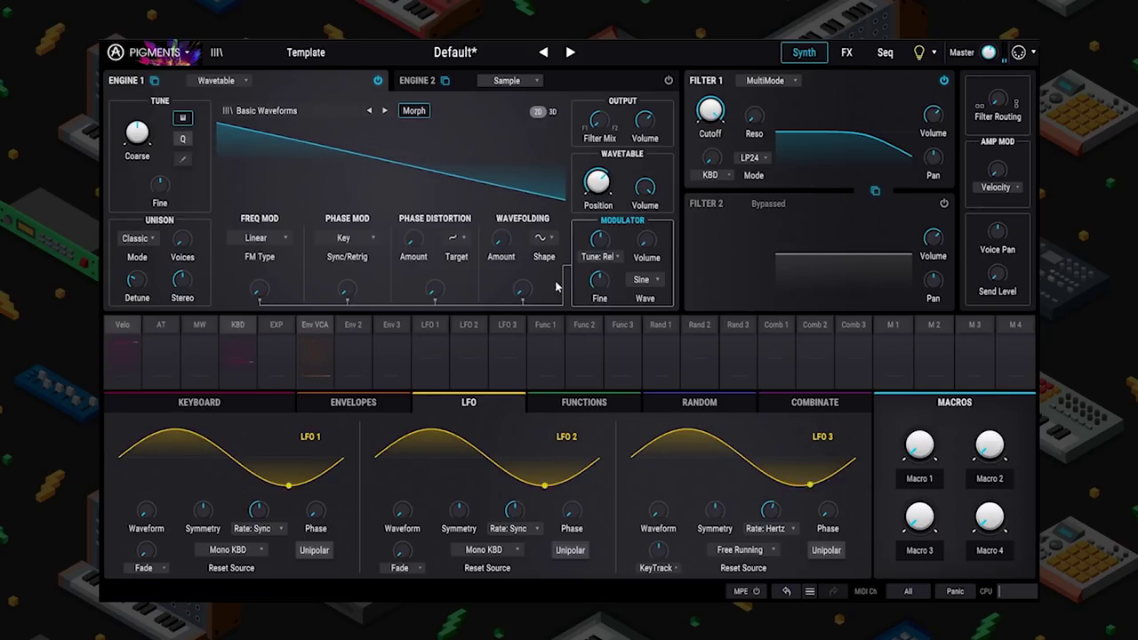
- Try LFO 2's rate in Hertz across its frequency range and return the rate type to Sync Binary
{"action": "left_click", "coordinate": [512, 529]}
{"action": "left_click", "coordinate": [420, 503]}
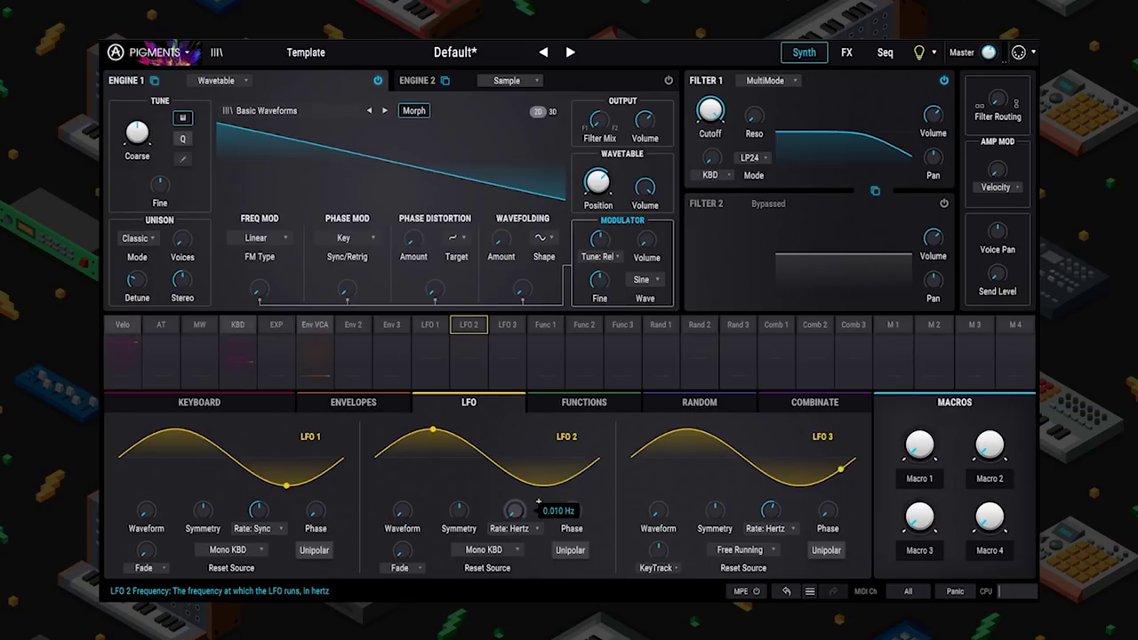
{"action": "left_click_drag", "start_coordinate": [520, 520], "coordinate": [520, 374]}
{"action": "left_click_drag", "start_coordinate": [521, 520], "coordinate": [520, 527]}
{"action": "left_click_drag", "start_coordinate": [521, 467], "coordinate": [514, 507]}
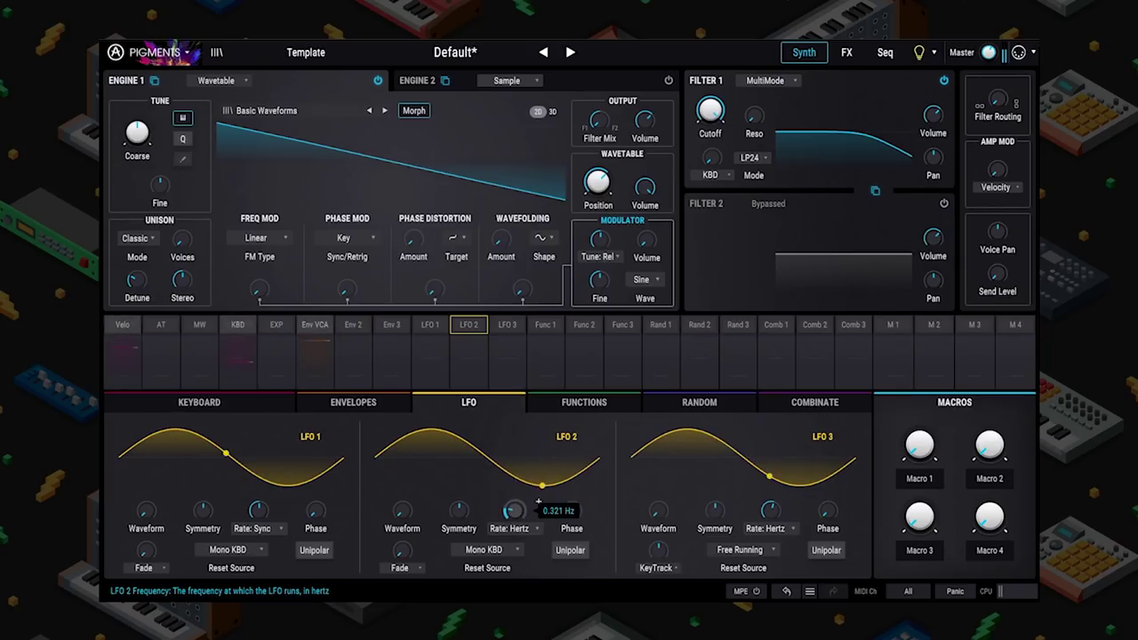
{"action": "left_click", "coordinate": [523, 529]}
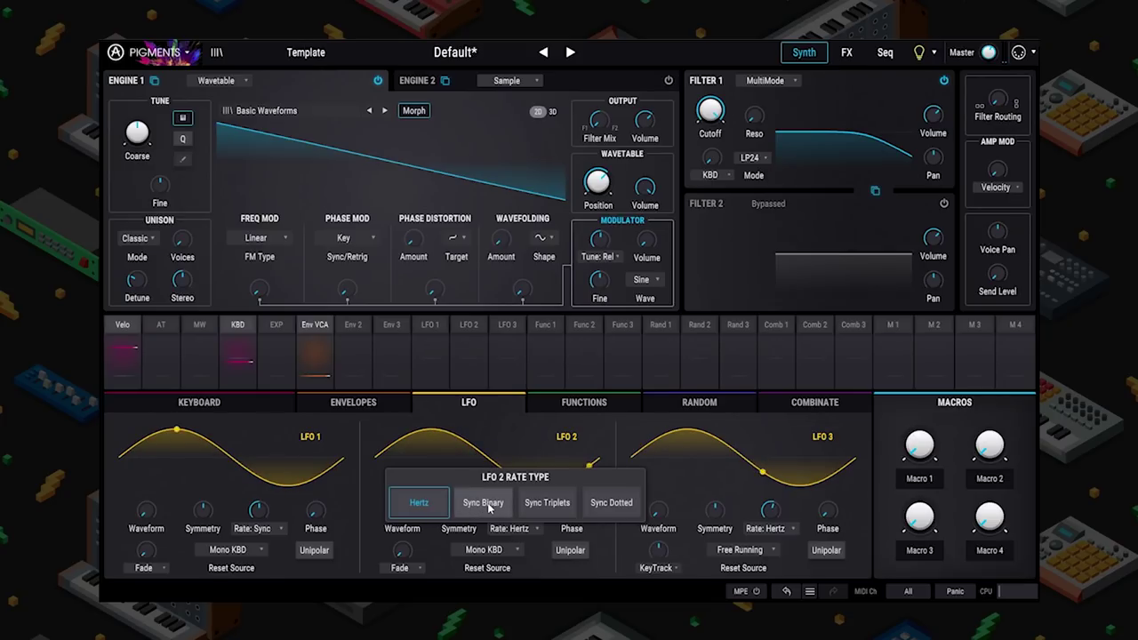
{"action": "left_click", "coordinate": [488, 503]}
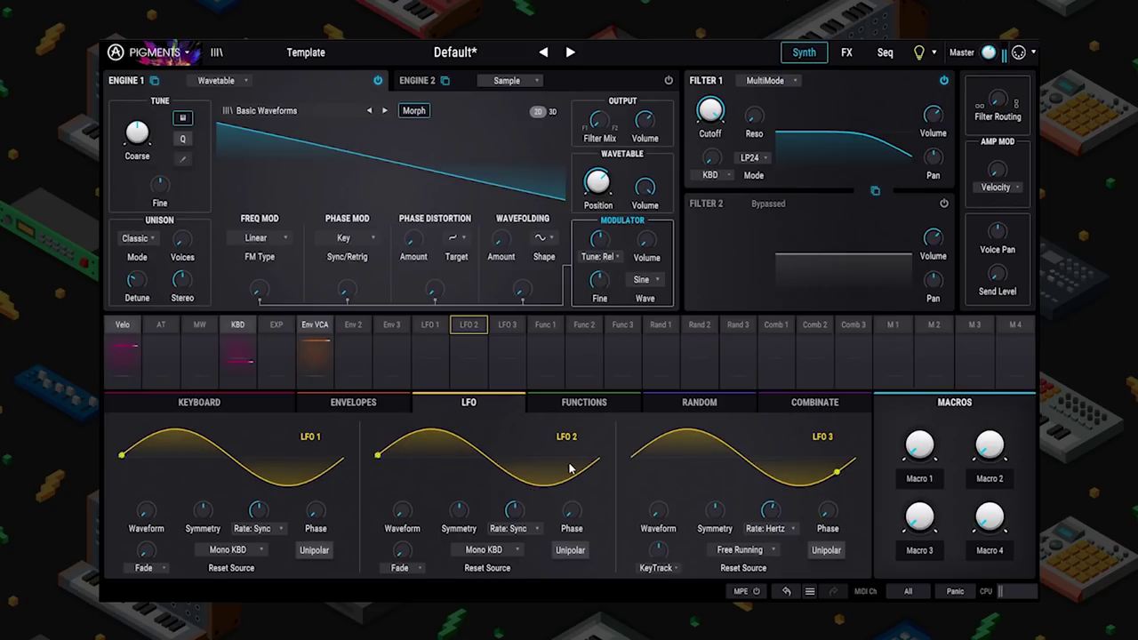
- Lower Filter 1's cutoff and route LFO 2 to it with an amount of 0.37
{"action": "left_click_drag", "start_coordinate": [471, 326], "coordinate": [721, 100]}
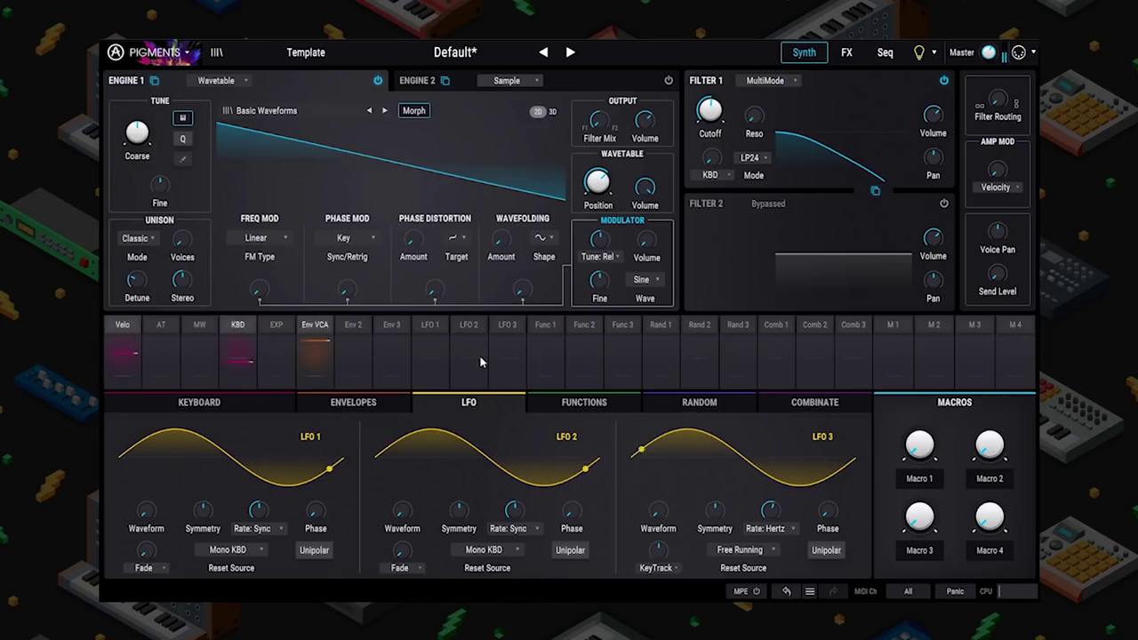
{"action": "left_click", "coordinate": [469, 326]}
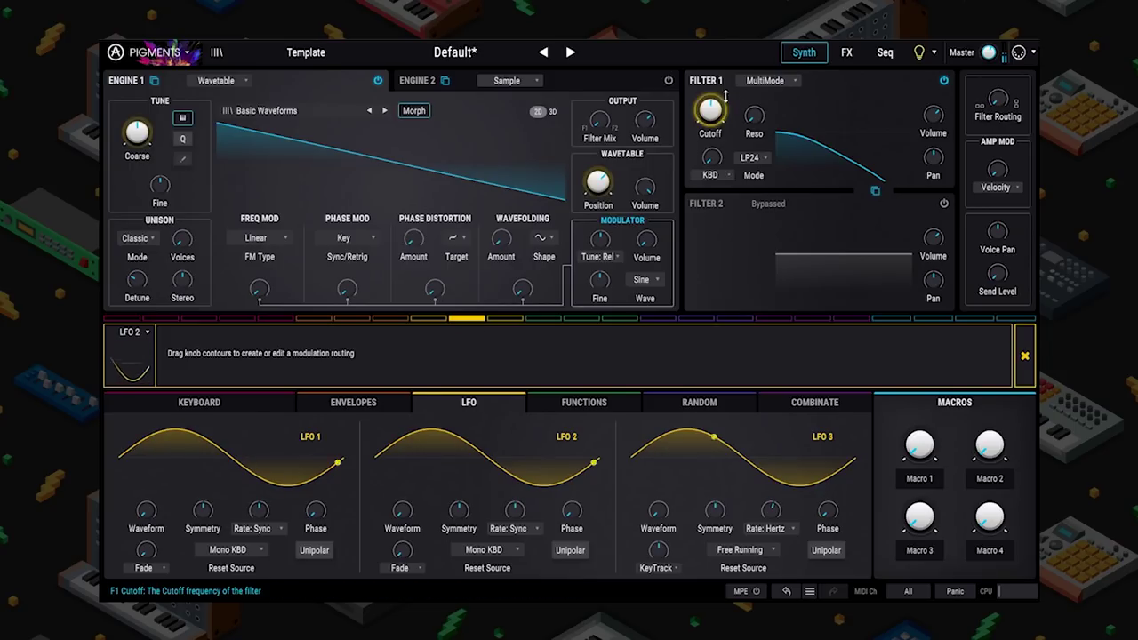
{"action": "left_click_drag", "start_coordinate": [702, 117], "coordinate": [703, 100]}
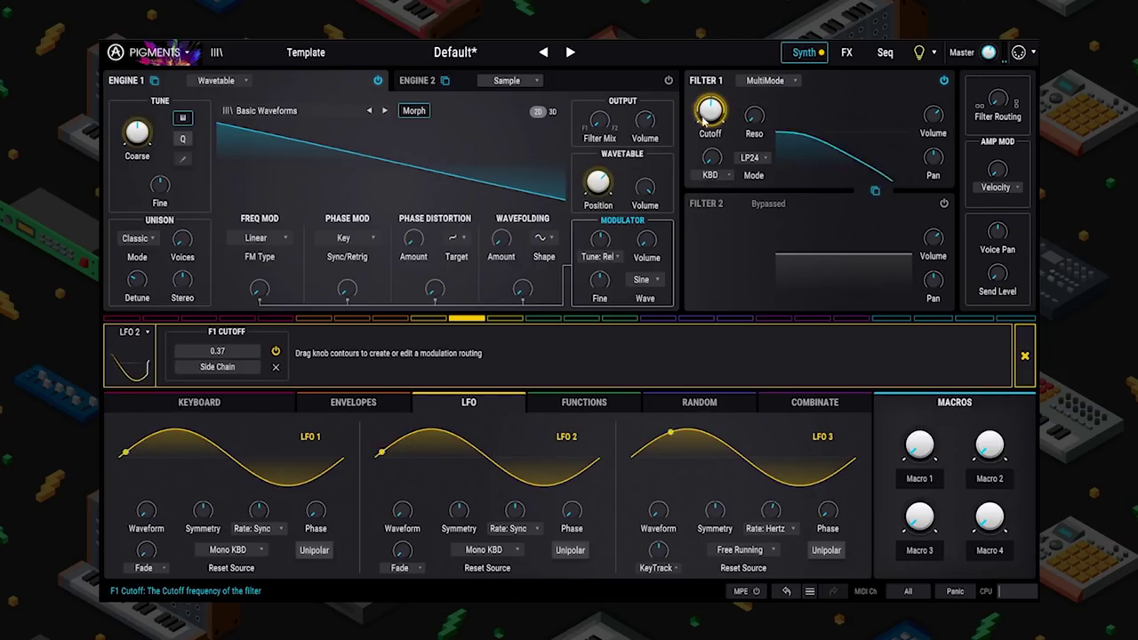
{"action": "left_click", "coordinate": [1025, 356]}
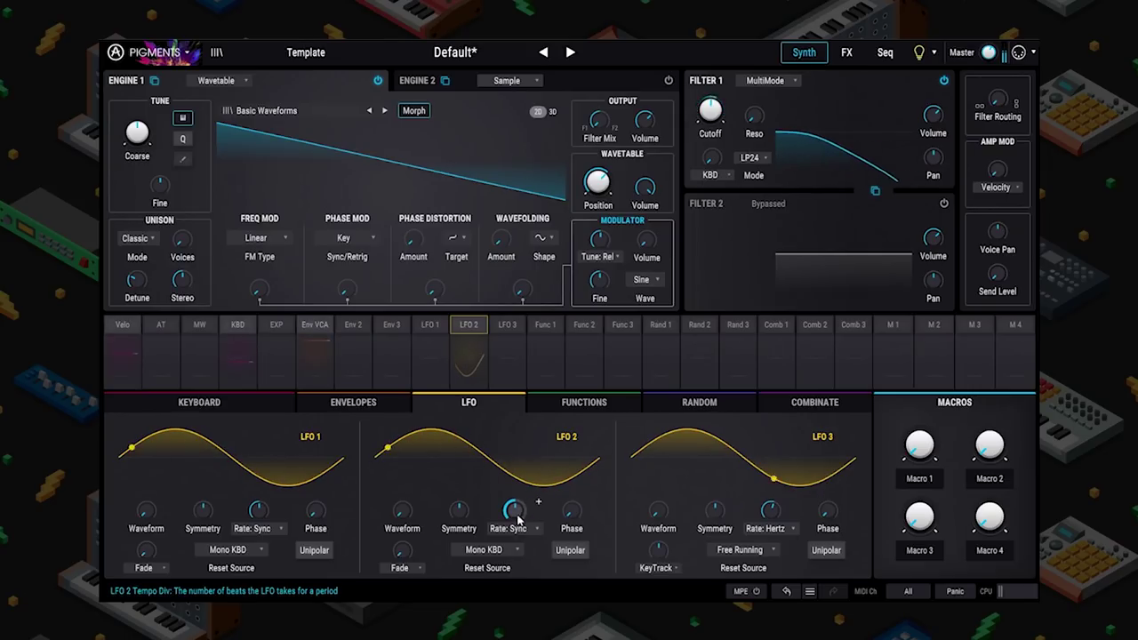
- Set LFO 3's rate type to Sync and its waveform to S&H
{"action": "scroll", "coordinate": [515, 510], "scroll_direction": "up", "scroll_amount": 3}
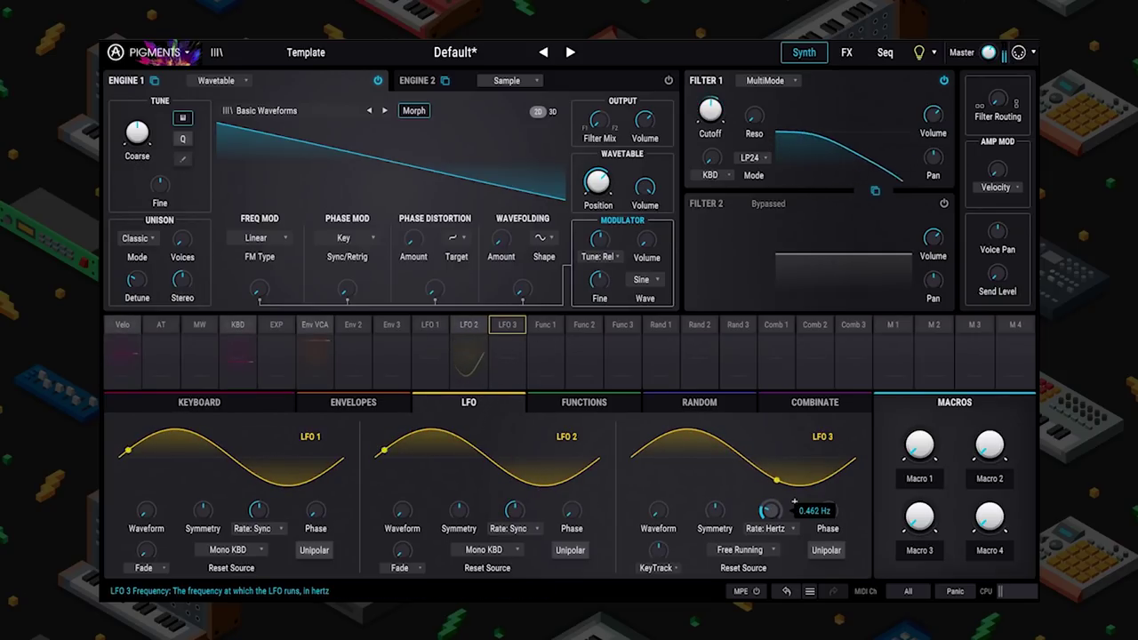
{"action": "left_click", "coordinate": [770, 531]}
{"action": "left_click", "coordinate": [739, 503]}
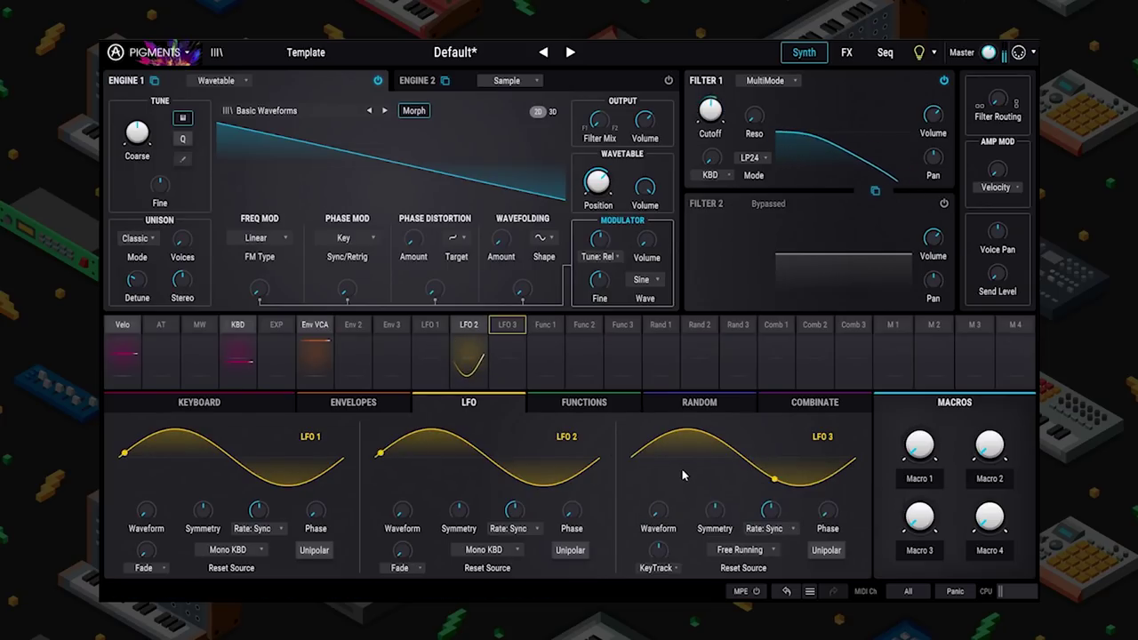
{"action": "left_click_drag", "start_coordinate": [660, 511], "coordinate": [673, 502]}
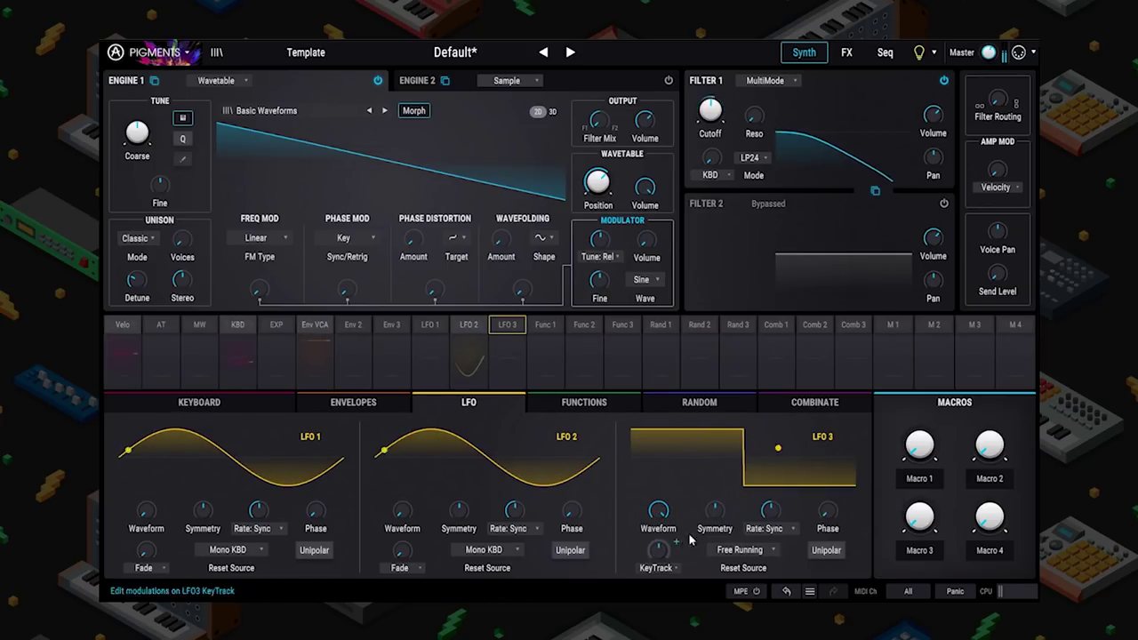
- Route LFO 3 to LFO 2's rate with a modulation amount of 0.28
{"action": "left_click_drag", "start_coordinate": [516, 509], "coordinate": [511, 514]}
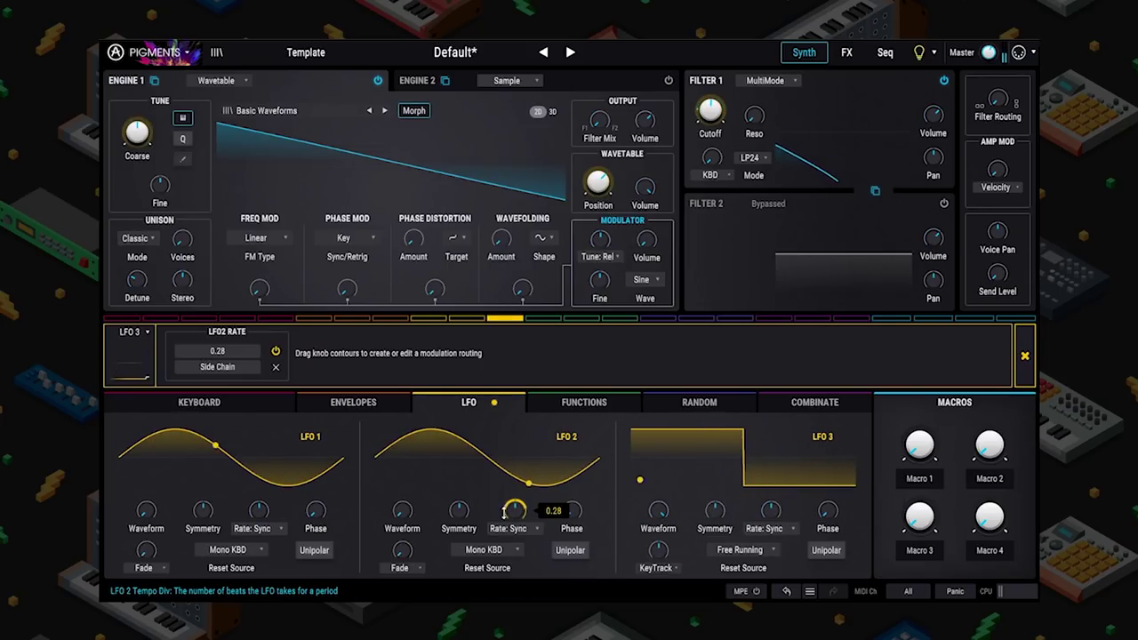
{"action": "mouse_move", "coordinate": [771, 510]}
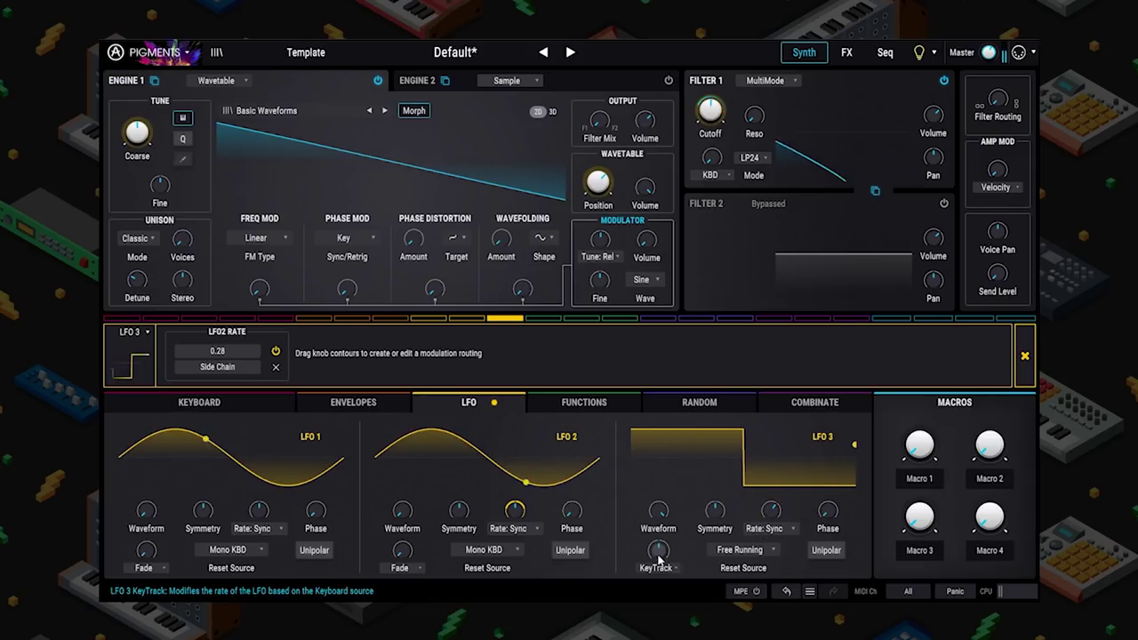
{"action": "mouse_move", "coordinate": [662, 518]}
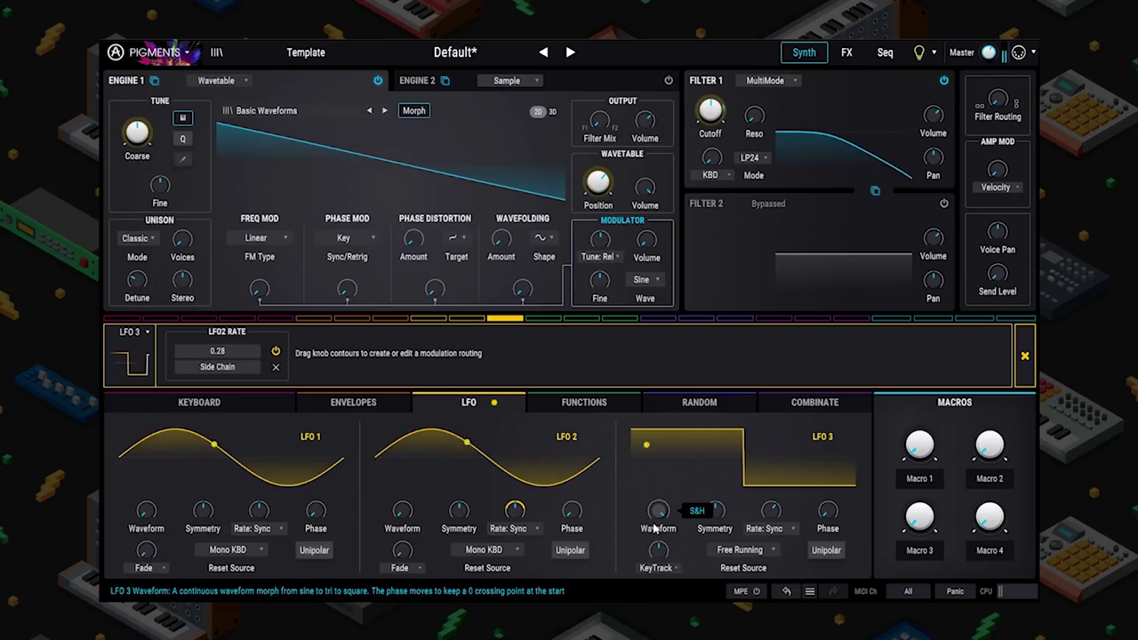
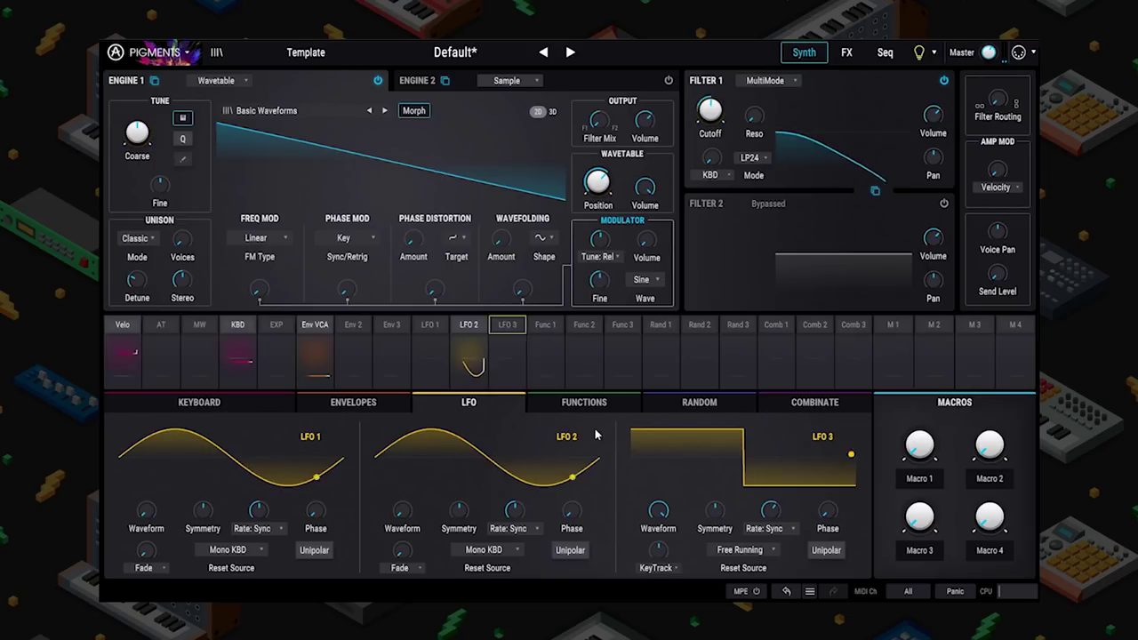
- Morph LFO 2's waveform away from Sine, reset its symmetry to centre and raise its phase
{"action": "mouse_move", "coordinate": [417, 502]}
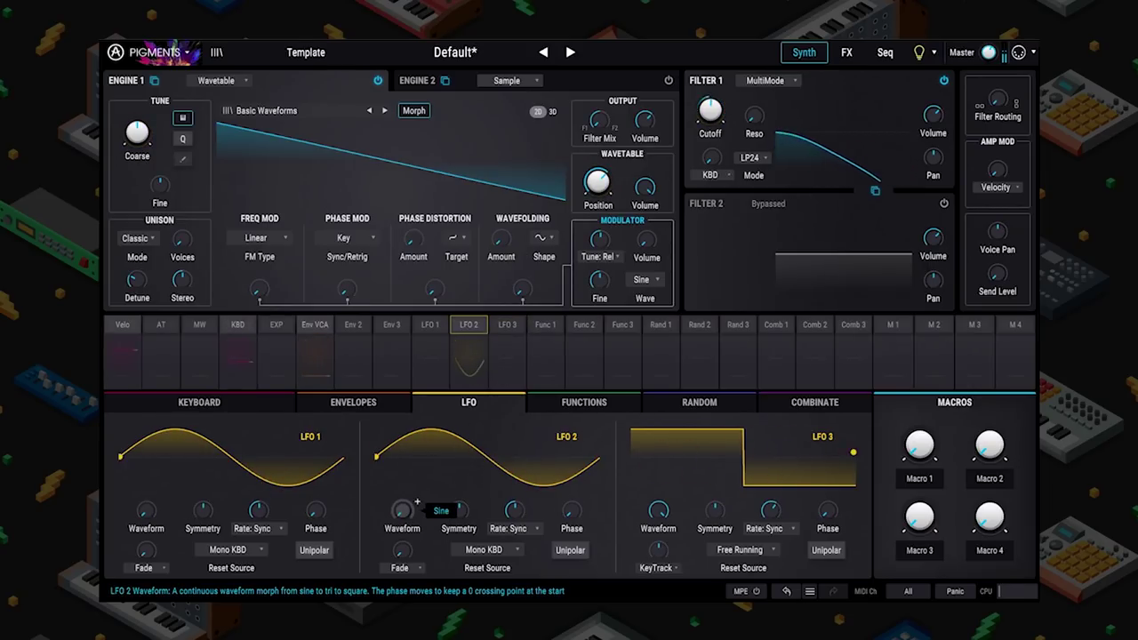
{"action": "mouse_move", "coordinate": [417, 503]}
{"action": "left_mouse_down"}
{"action": "mouse_move", "coordinate": [474, 503]}
{"action": "mouse_move", "coordinate": [417, 502]}
{"action": "left_mouse_up"}
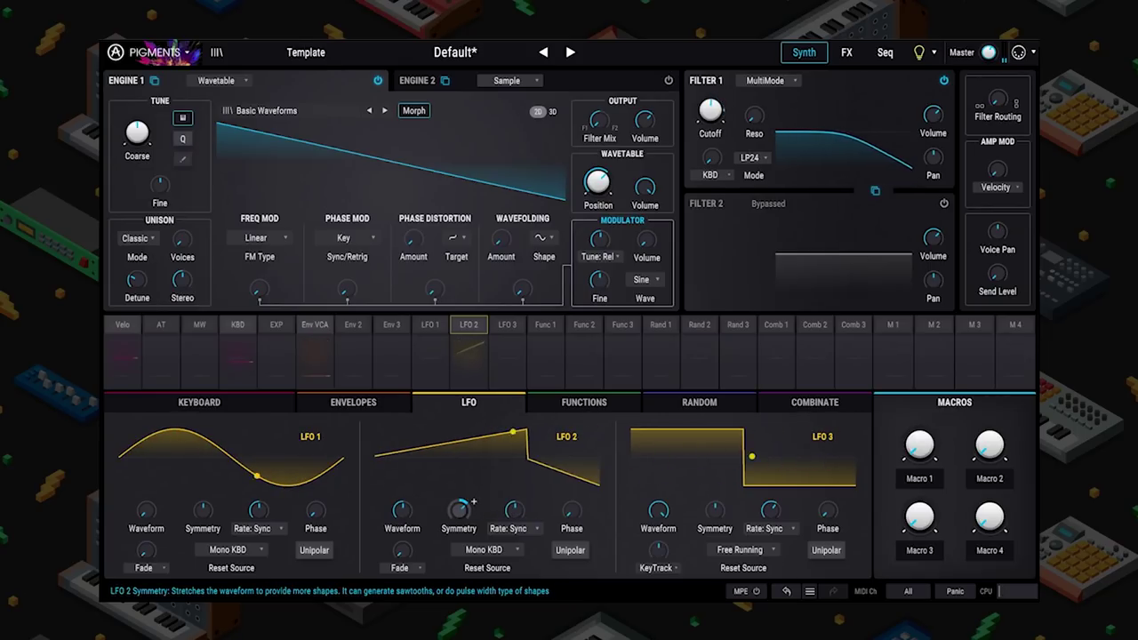
{"action": "double_click", "coordinate": [455, 517]}
{"action": "left_click_drag", "start_coordinate": [574, 518], "coordinate": [586, 475]}
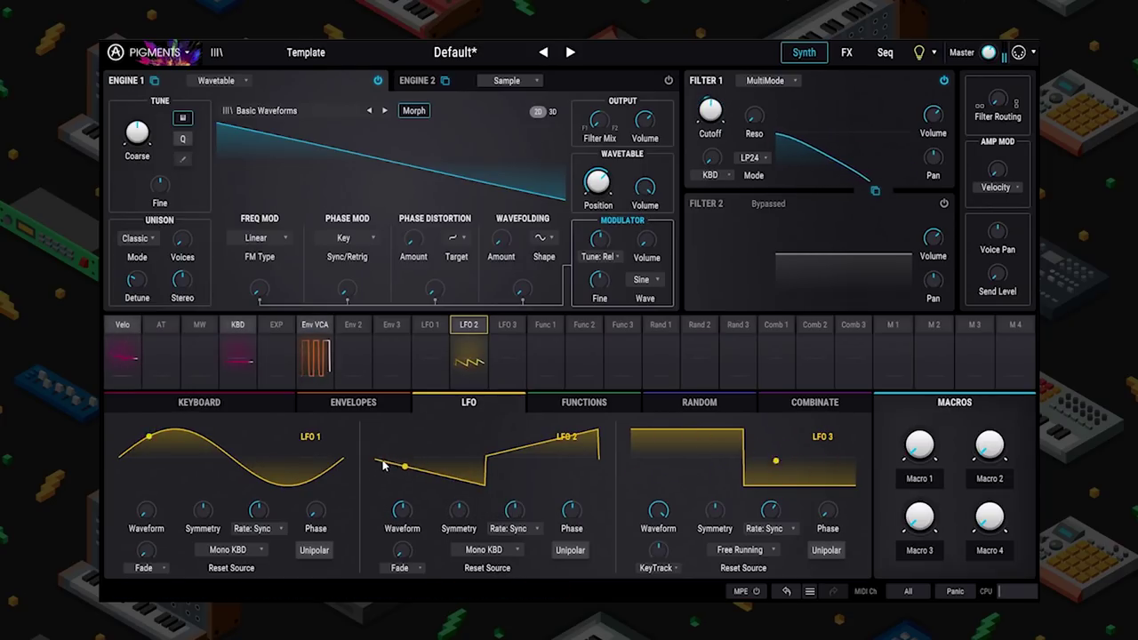
- Try Free Running as LFO 2's reset source and return it to Mono KBD
{"action": "left_click", "coordinate": [491, 549]}
{"action": "left_click", "coordinate": [648, 456]}
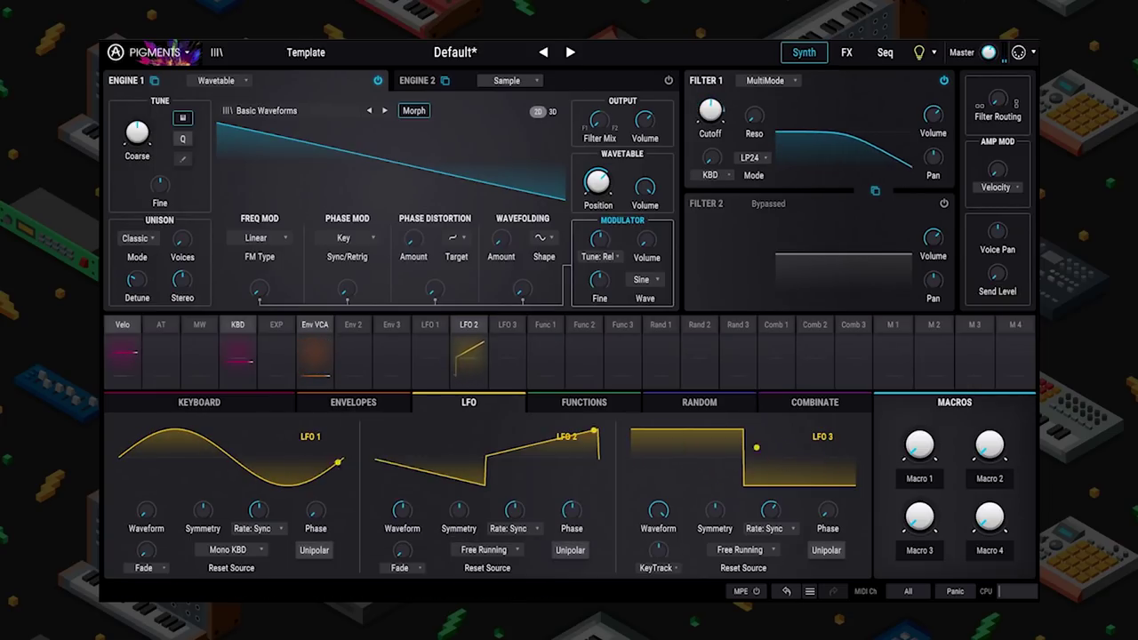
{"action": "left_click", "coordinate": [480, 552]}
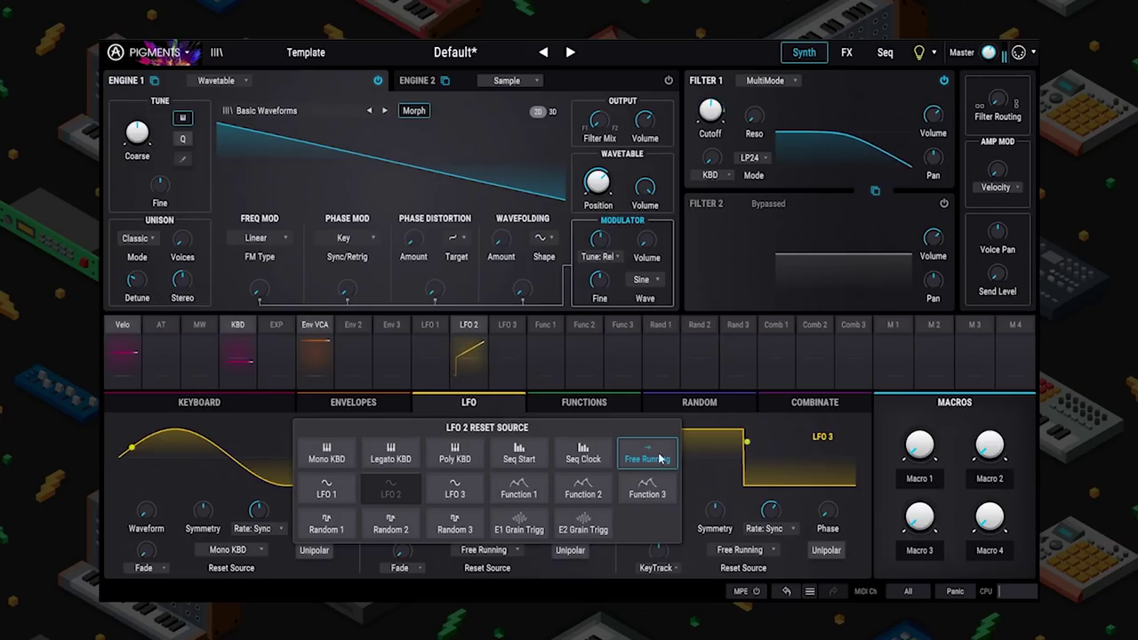
{"action": "left_click", "coordinate": [328, 456]}
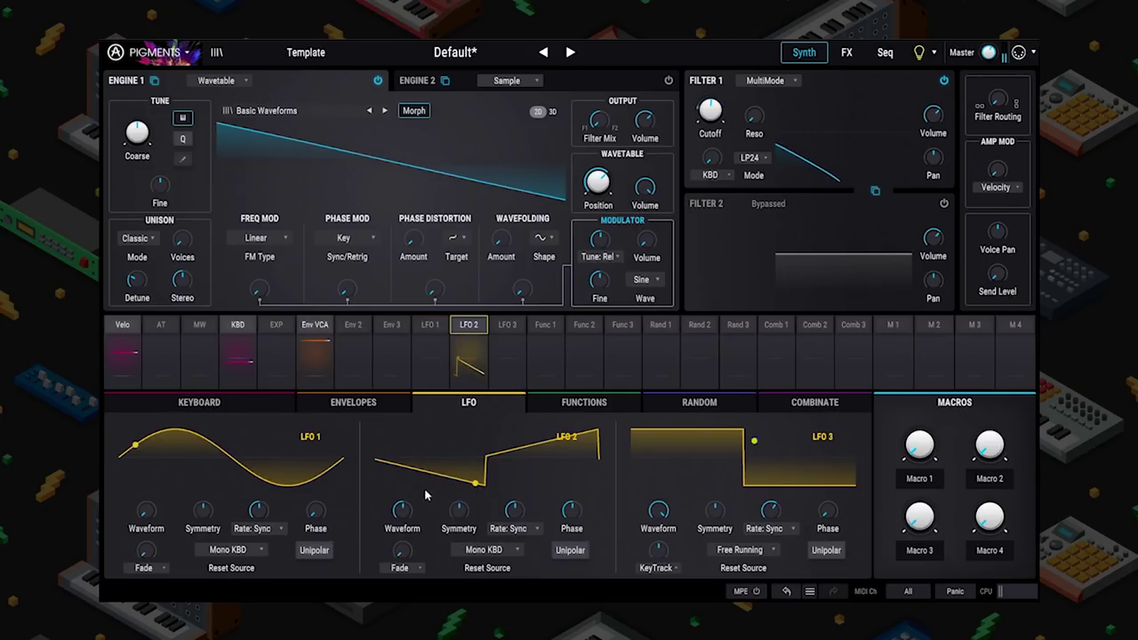
- Return LFO 2's waveform to Sine and adjust its rate, with the rate type set to Hertz
{"action": "mouse_move", "coordinate": [538, 503]}
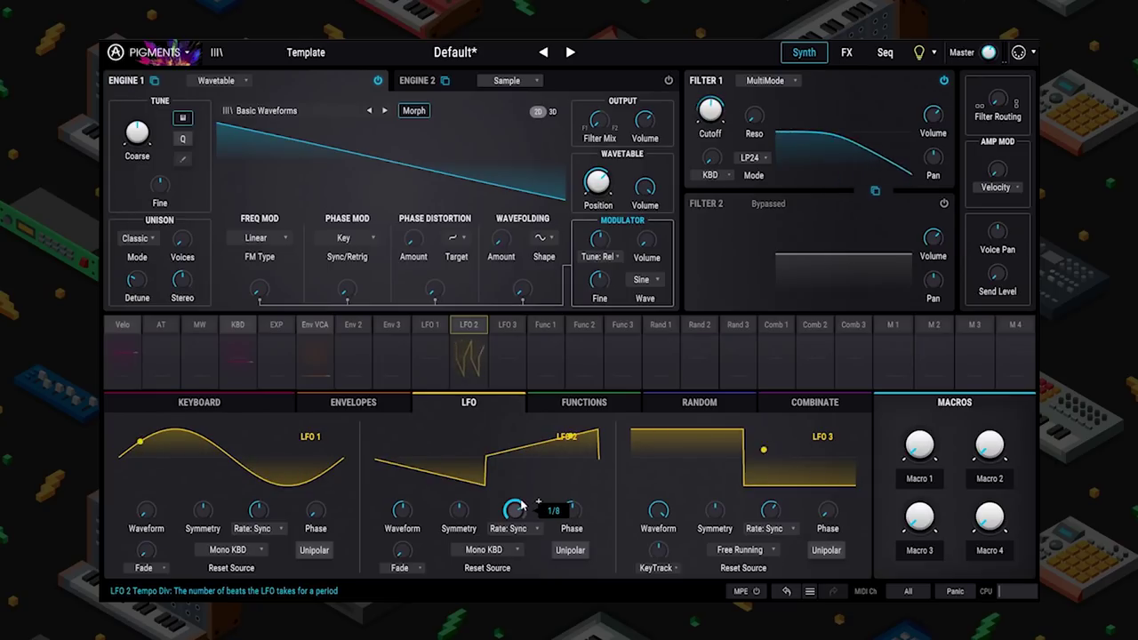
{"action": "left_click_drag", "start_coordinate": [524, 505], "coordinate": [524, 542]}
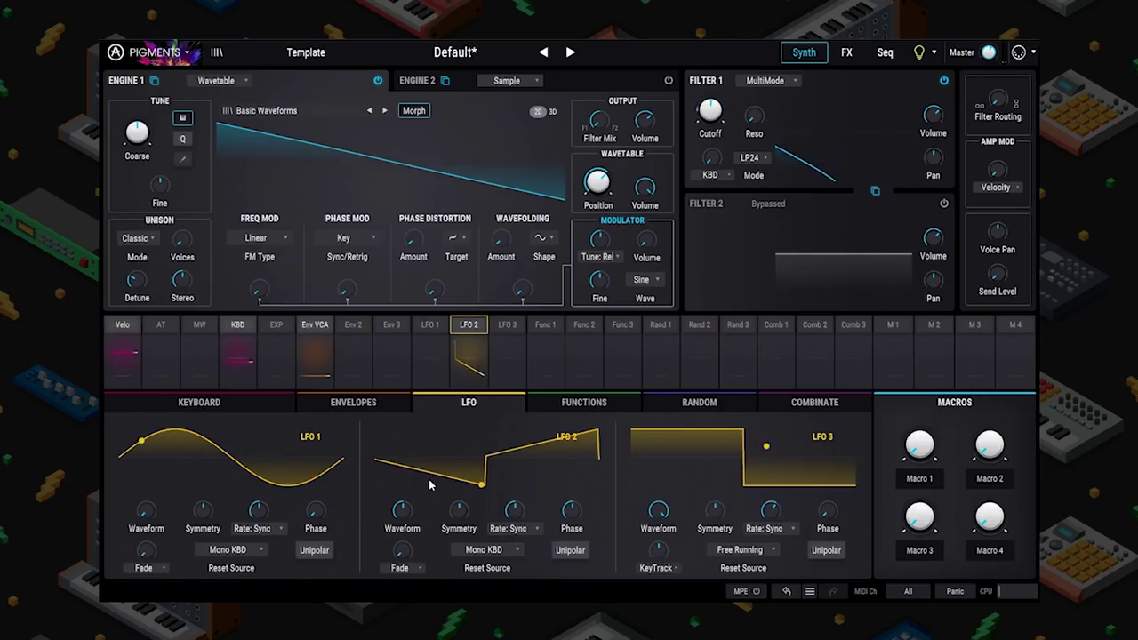
{"action": "left_click_drag", "start_coordinate": [403, 510], "coordinate": [403, 555]}
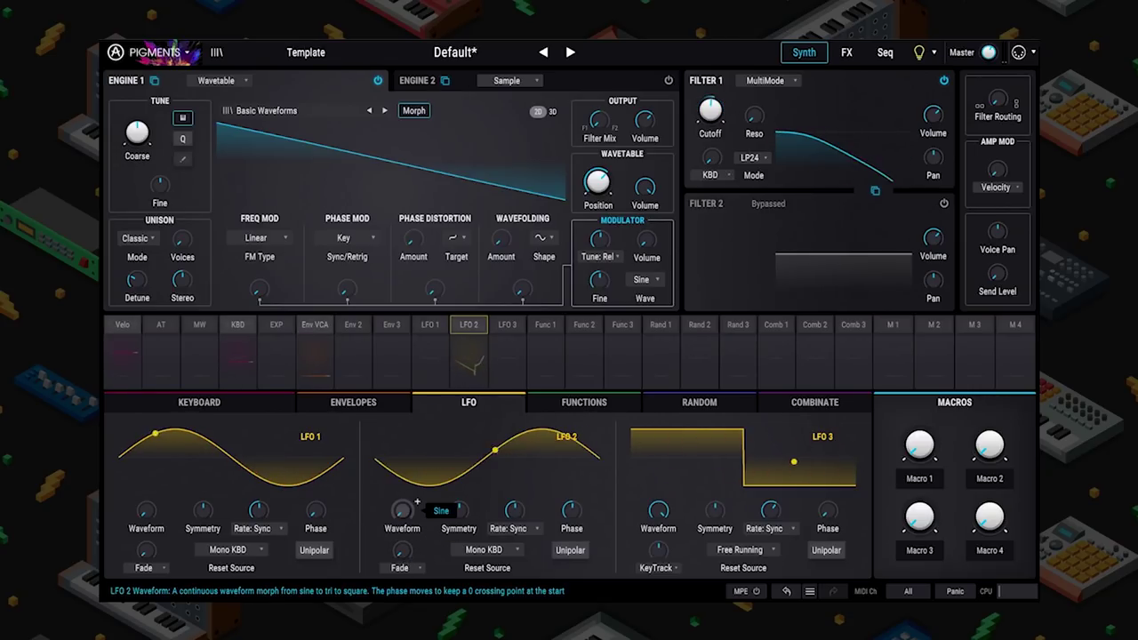
{"action": "left_click", "coordinate": [508, 528]}
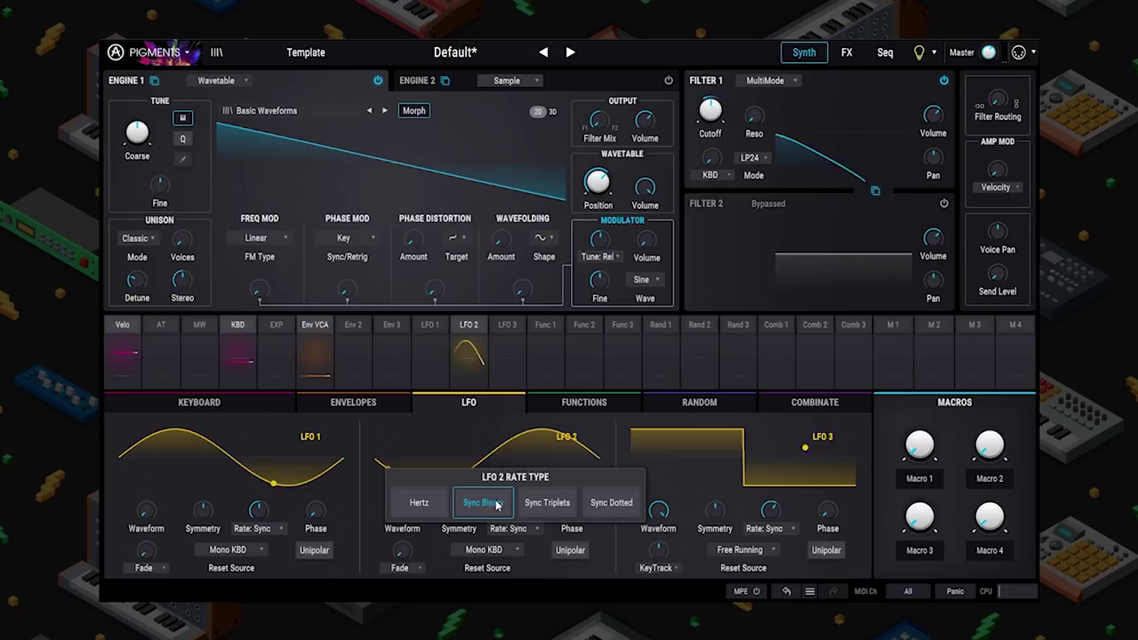
{"action": "left_click", "coordinate": [429, 506]}
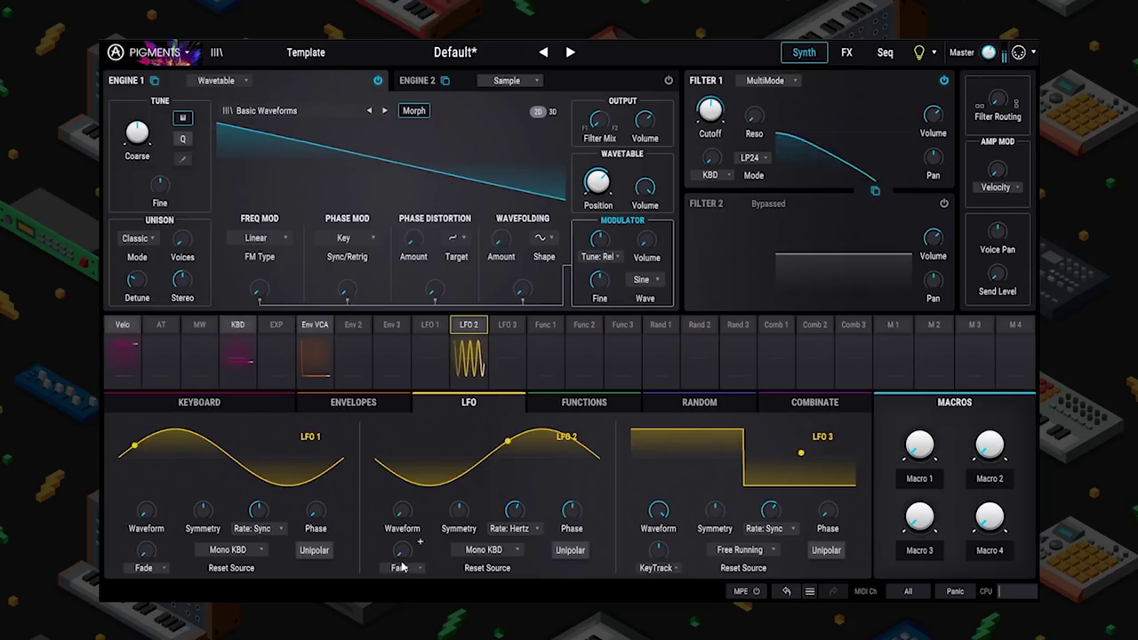
- Try a longer fade on LFO 2 and reset the fade to its default
{"action": "mouse_move", "coordinate": [402, 556]}
{"action": "left_click_drag", "start_coordinate": [402, 561], "coordinate": [408, 554]}
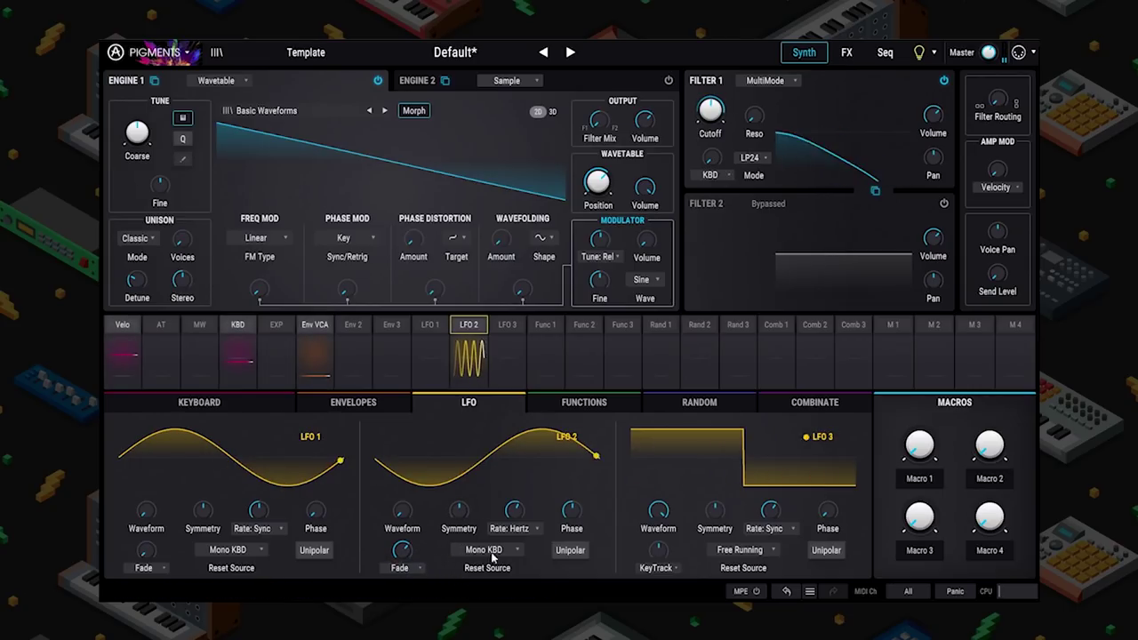
{"action": "double_click", "coordinate": [400, 552]}
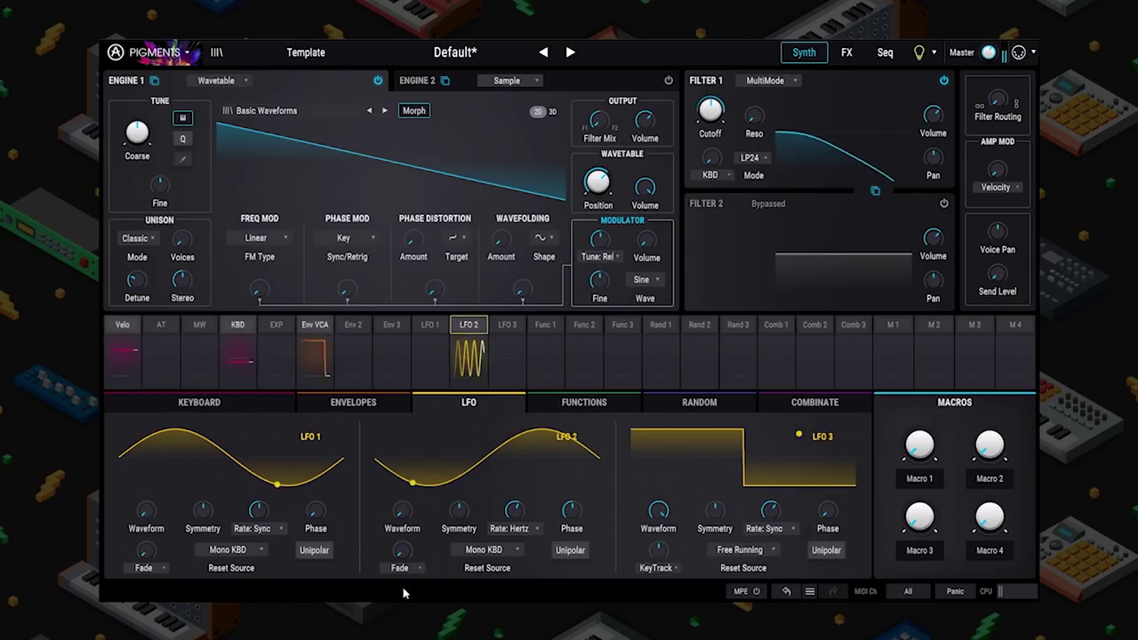
- Assign Env 3 as the side chain of LFO 2's modulation of Filter 1's cutoff
{"action": "left_click", "coordinate": [469, 356]}
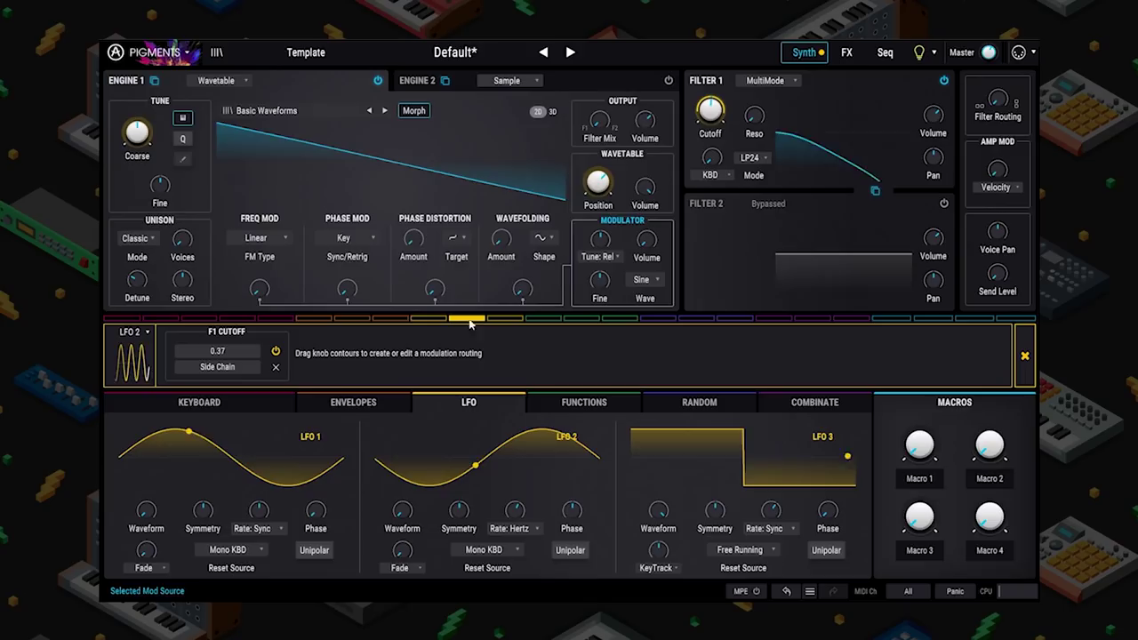
{"action": "left_click", "coordinate": [218, 368]}
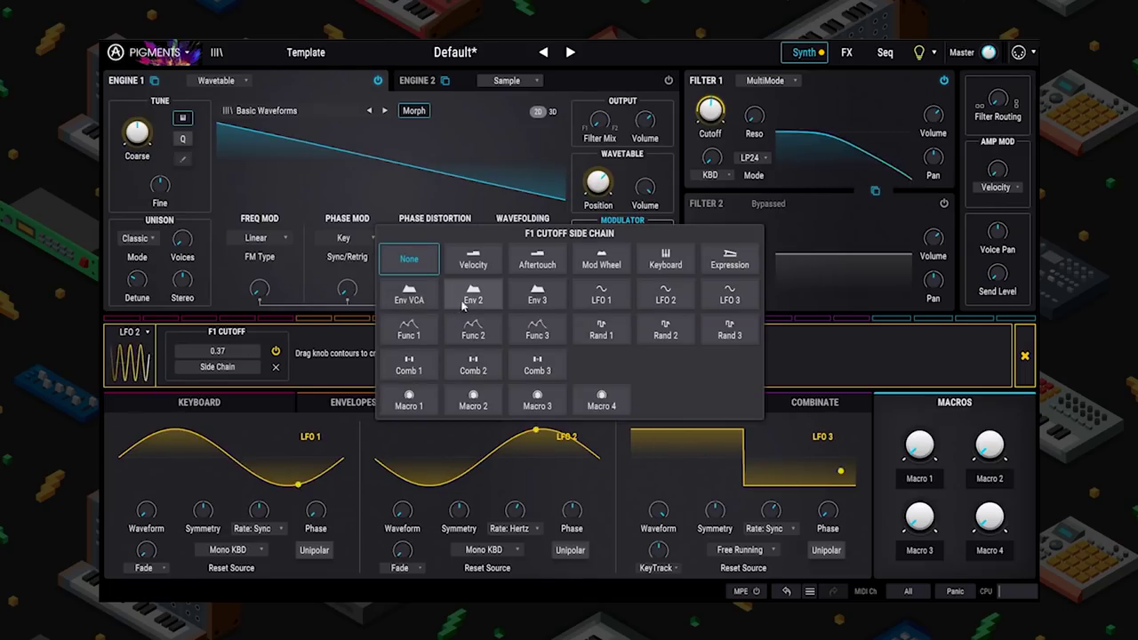
{"action": "left_click", "coordinate": [537, 296]}
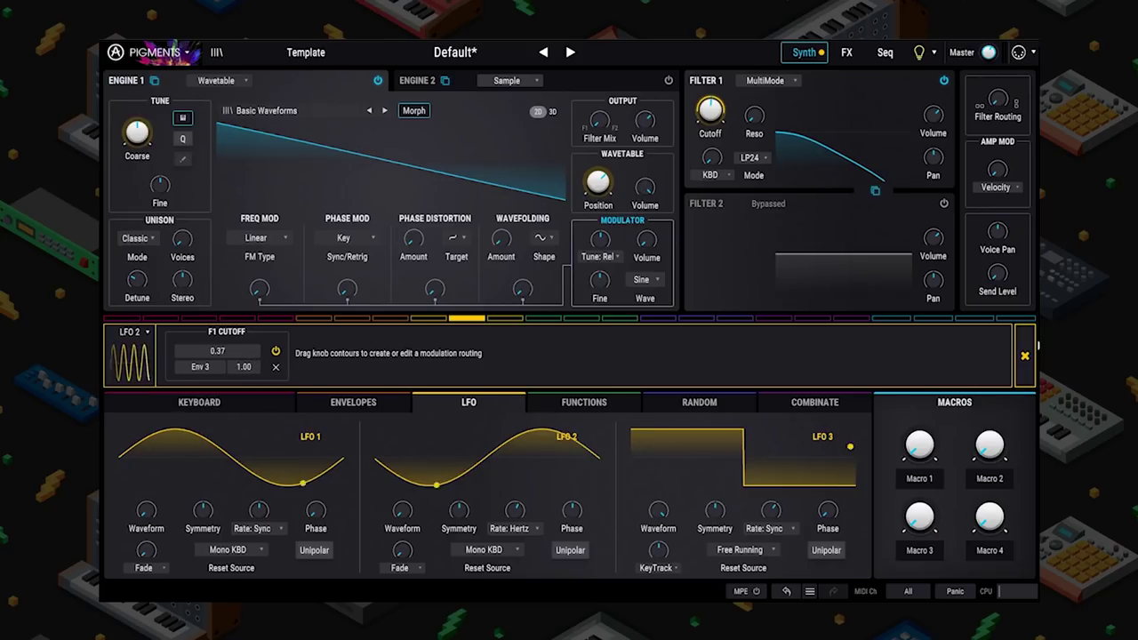
{"action": "left_click", "coordinate": [1025, 356]}
- Shape Env 3 with a slow attack, a partial sustain level and a longer release, and lengthen Env VCA's release
{"action": "left_click", "coordinate": [353, 402]}
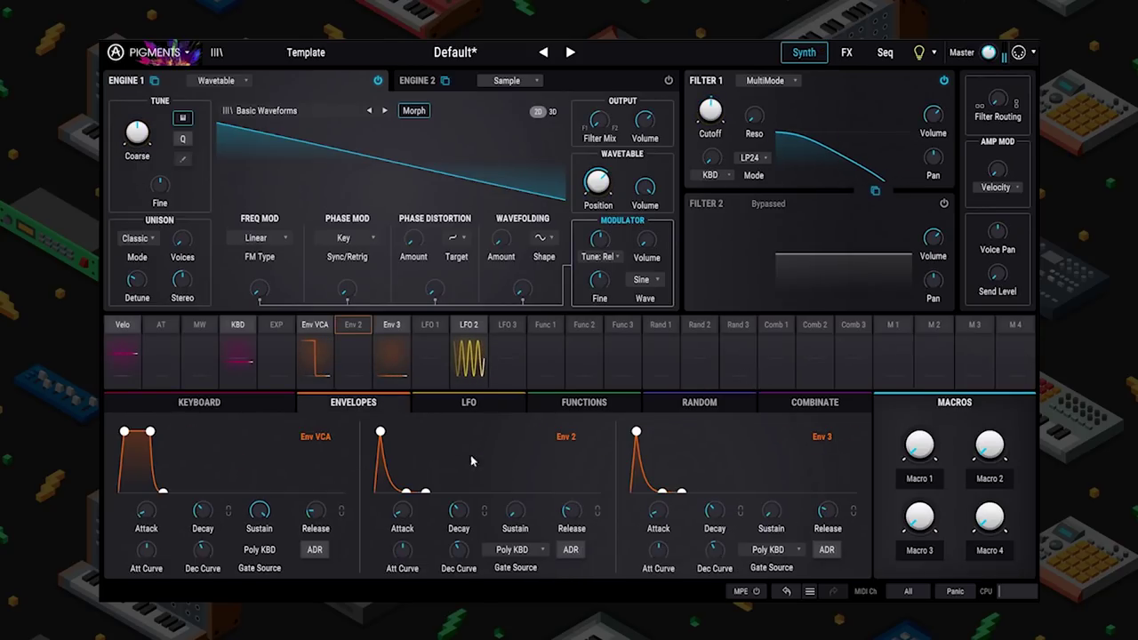
{"action": "left_click_drag", "start_coordinate": [644, 432], "coordinate": [673, 429]}
{"action": "left_click_drag", "start_coordinate": [700, 490], "coordinate": [705, 386]}
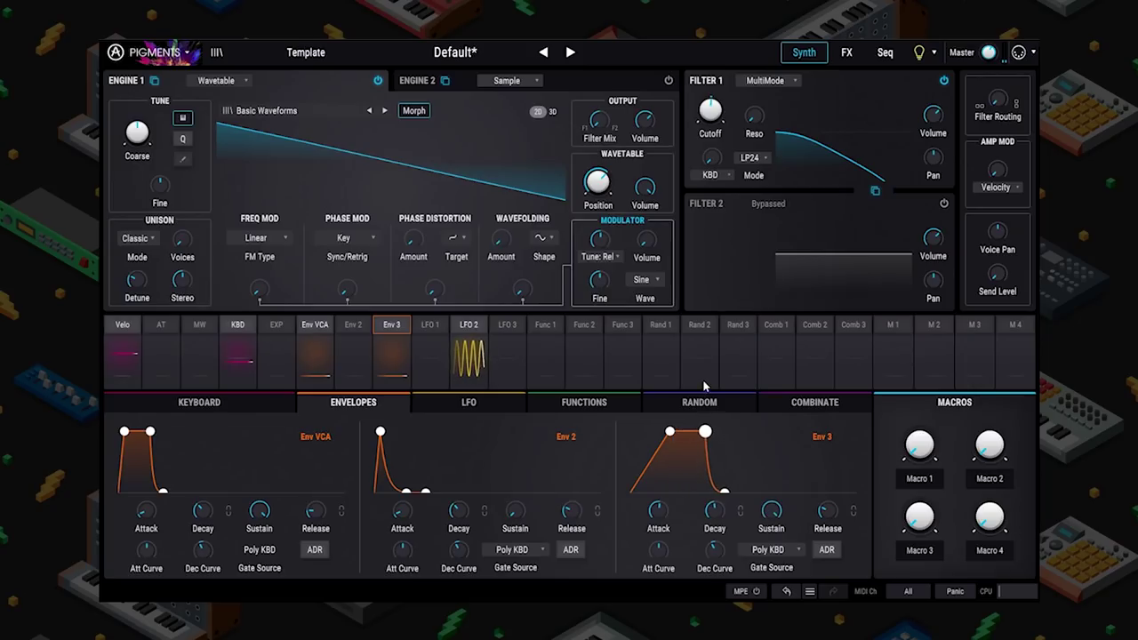
{"action": "left_click_drag", "start_coordinate": [748, 492], "coordinate": [759, 493]}
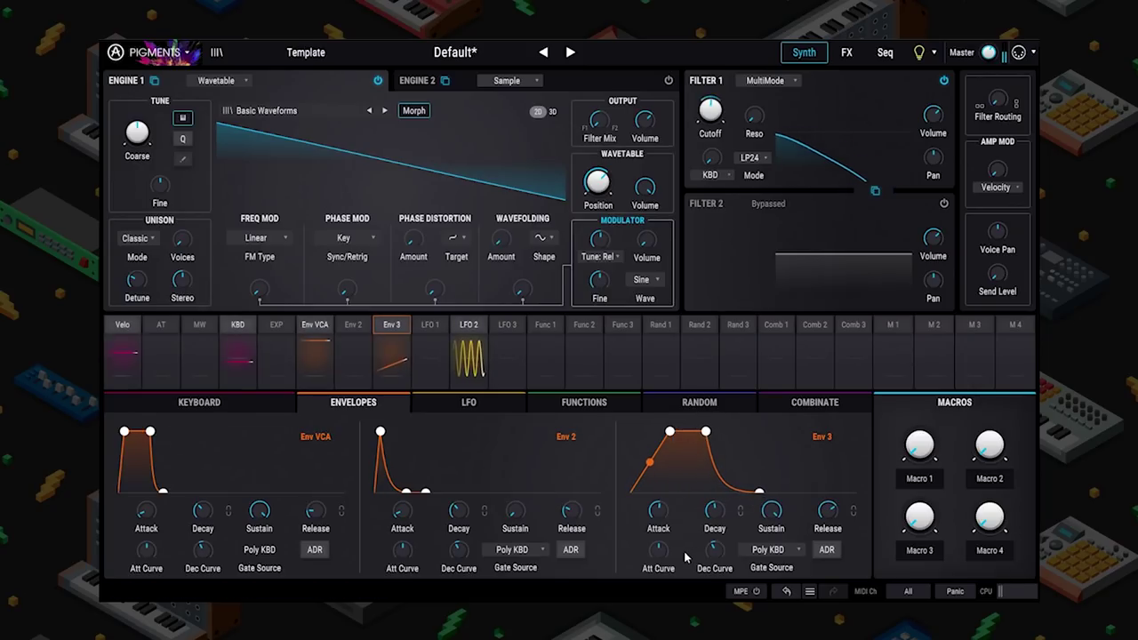
{"action": "left_click_drag", "start_coordinate": [707, 433], "coordinate": [695, 455]}
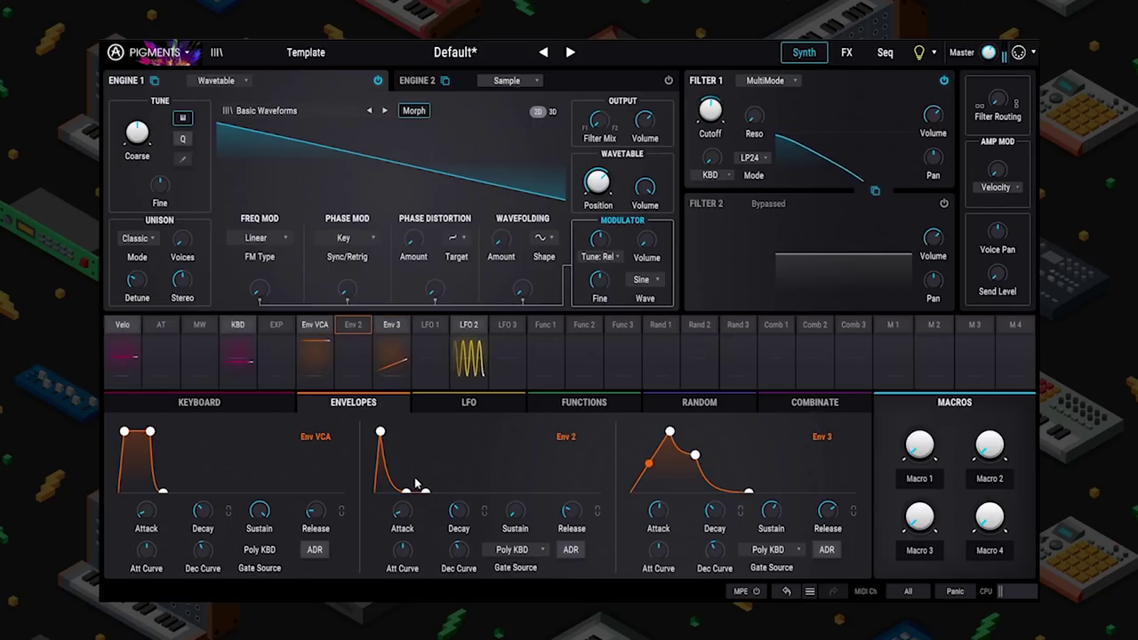
{"action": "left_click_drag", "start_coordinate": [163, 492], "coordinate": [204, 492]}
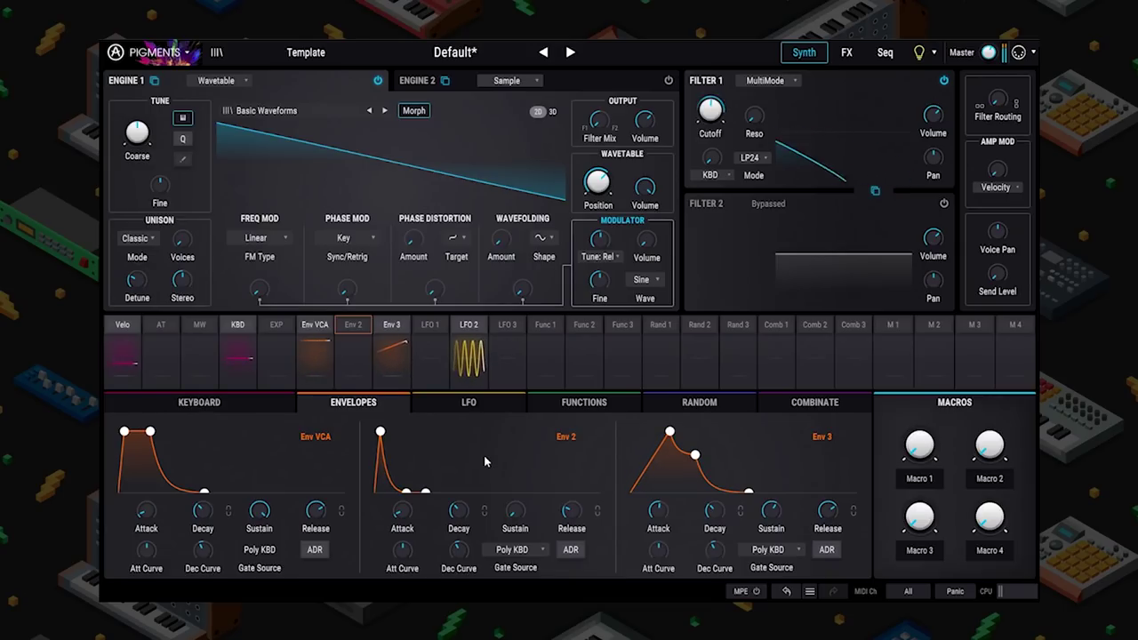
- Set LFO 2's waveform to Triangle and Engine 1's unison voices to 4
{"action": "left_click", "coordinate": [478, 327]}
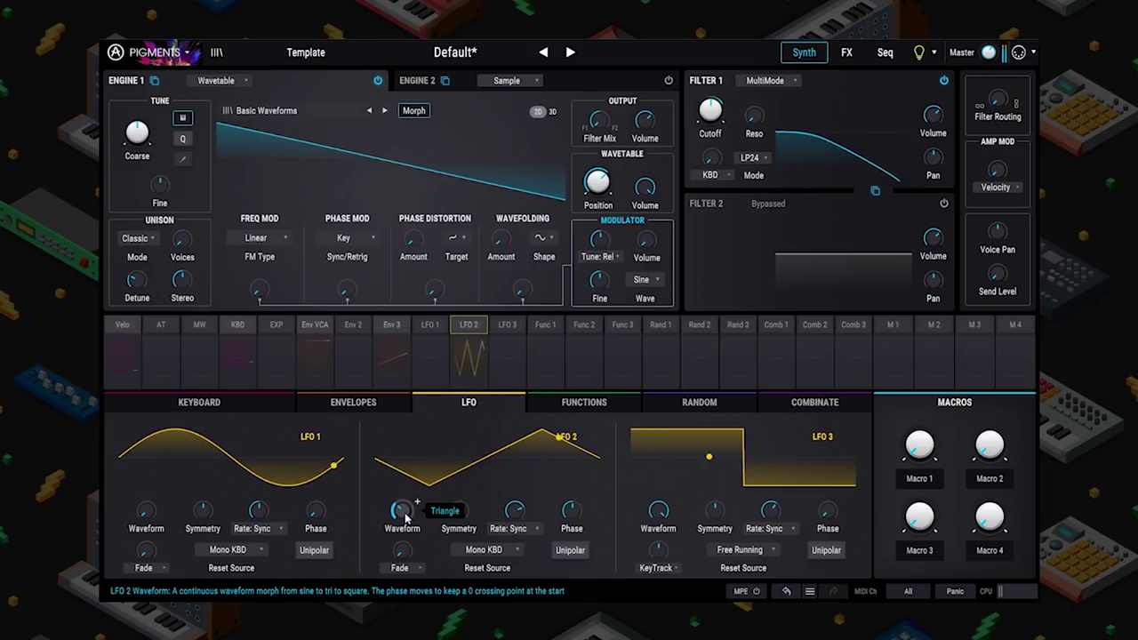
{"action": "left_click_drag", "start_coordinate": [183, 243], "coordinate": [184, 210]}
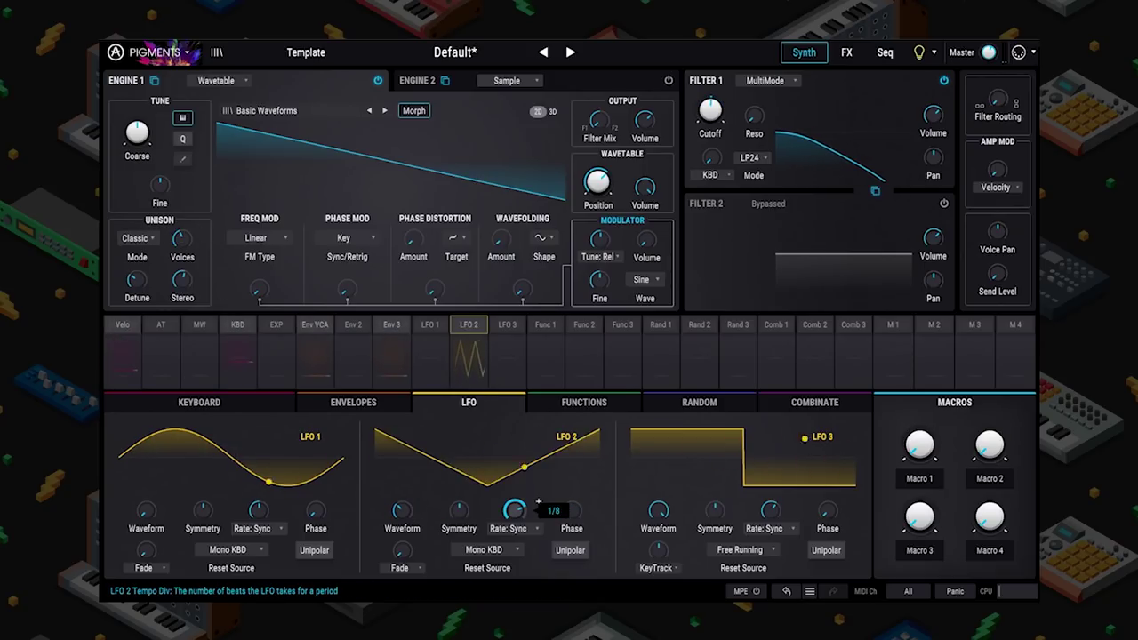
- Set LFO 2's rate type to Sync Dotted at 1/8.d and make its output unipolar
{"action": "left_click", "coordinate": [523, 528]}
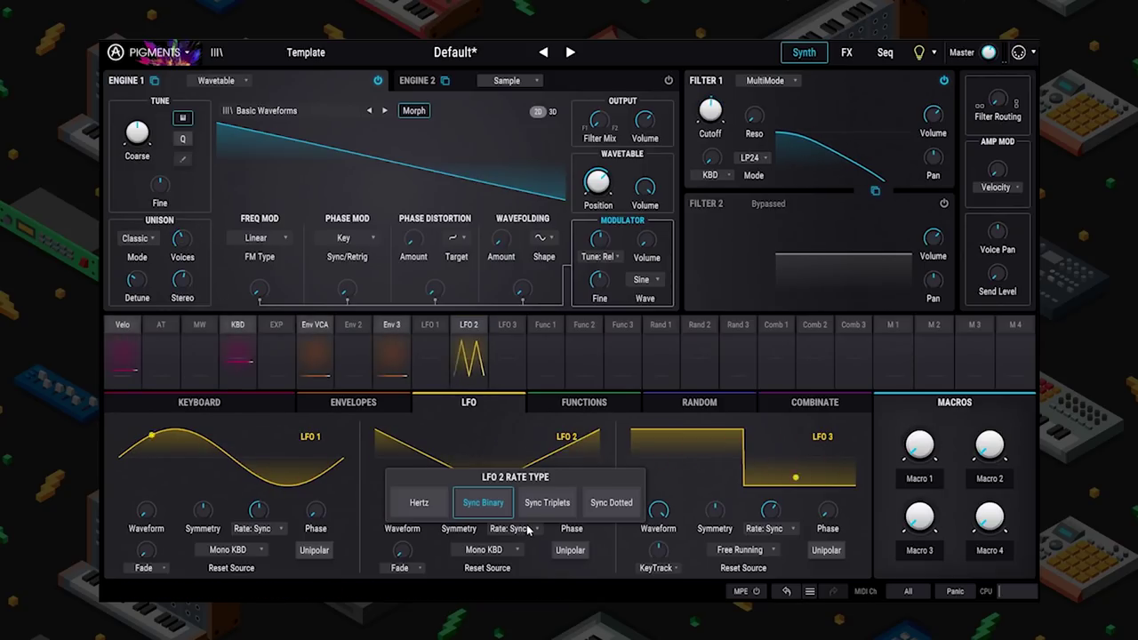
{"action": "left_click", "coordinate": [611, 503]}
{"action": "mouse_move", "coordinate": [538, 502]}
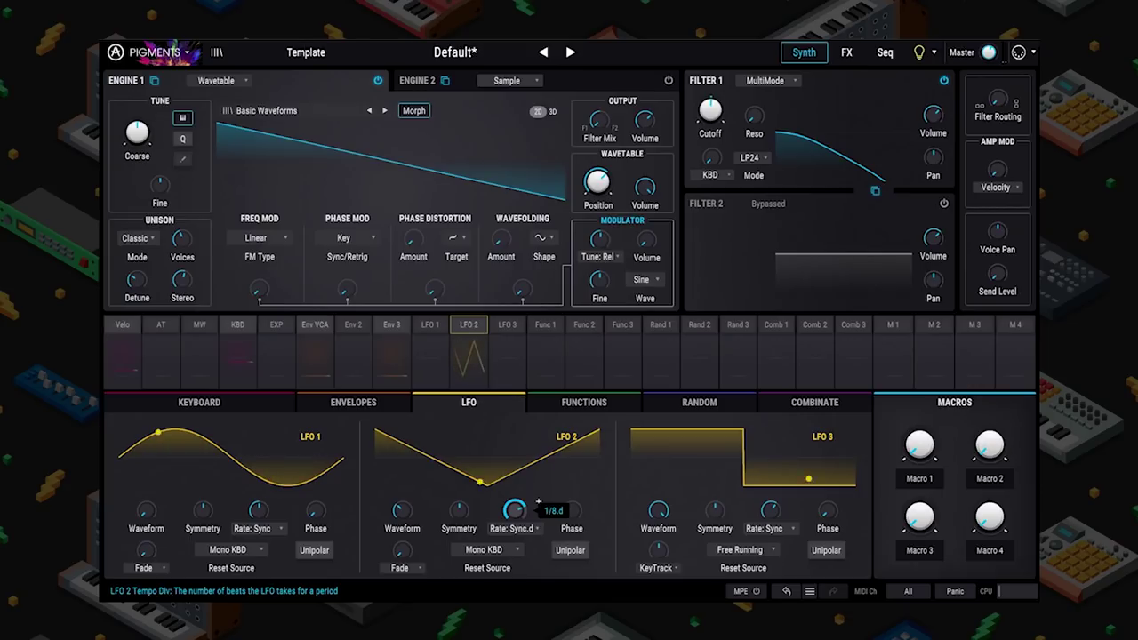
{"action": "mouse_move", "coordinate": [586, 503]}
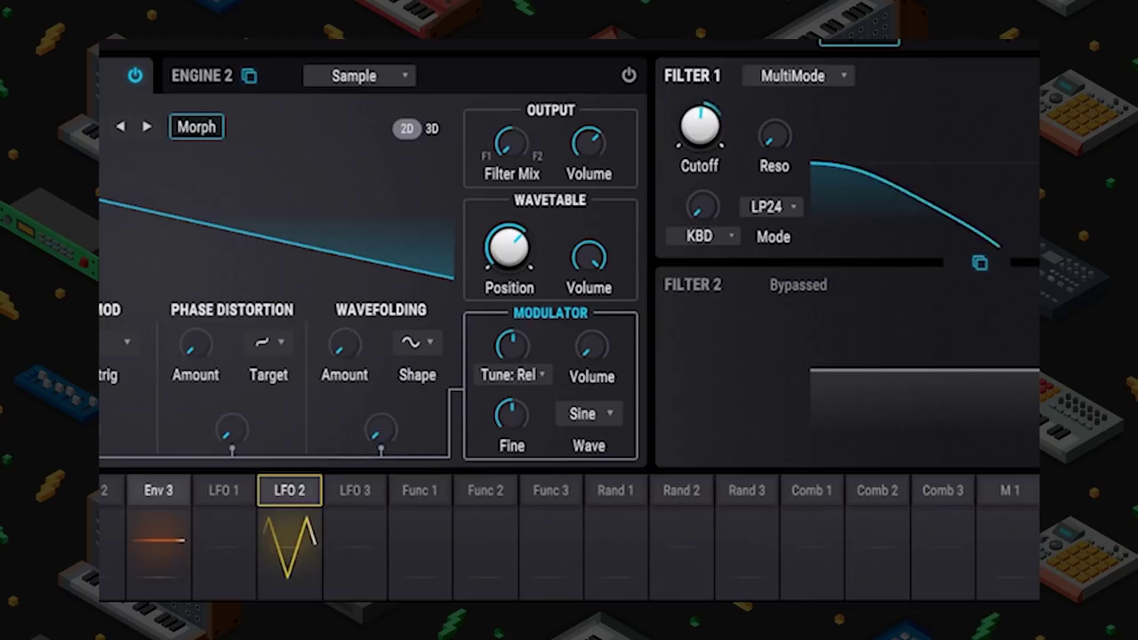
{"action": "mouse_move", "coordinate": [698, 124]}
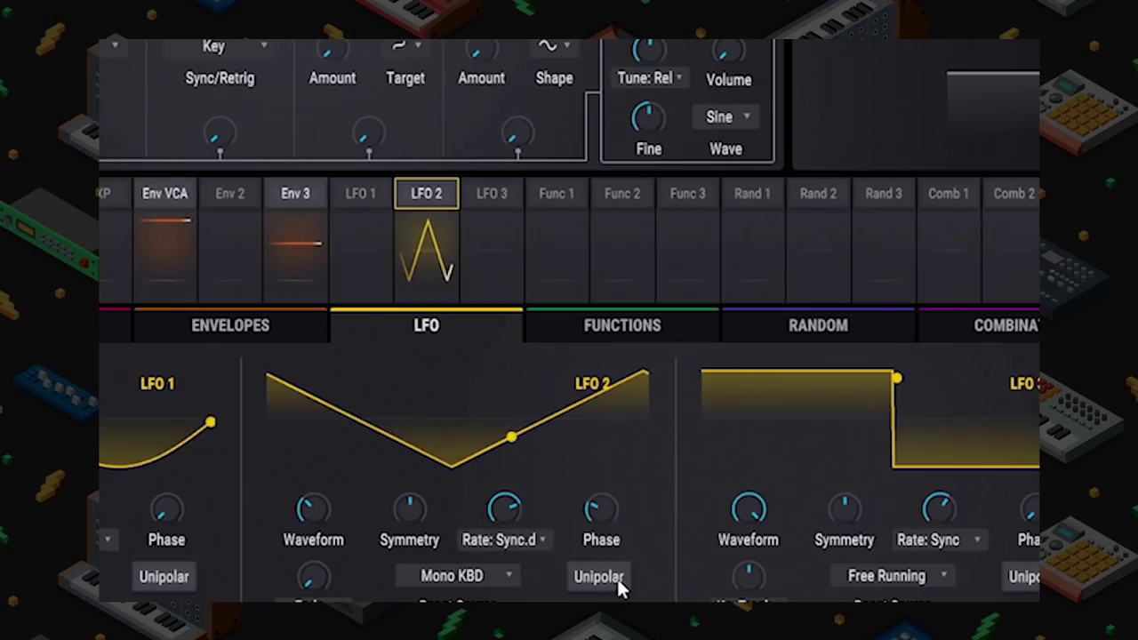
{"action": "left_click", "coordinate": [617, 580]}
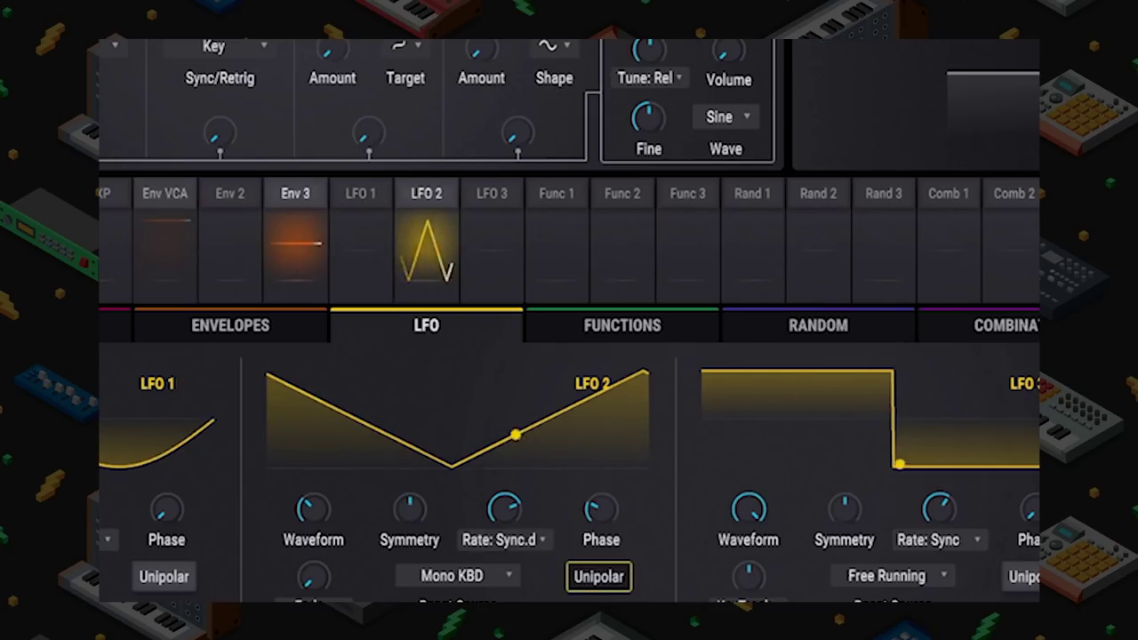
- Draw a zigzag curve in Function 1 by adding alternating high and low points across its length
{"action": "mouse_move", "coordinate": [721, 112]}
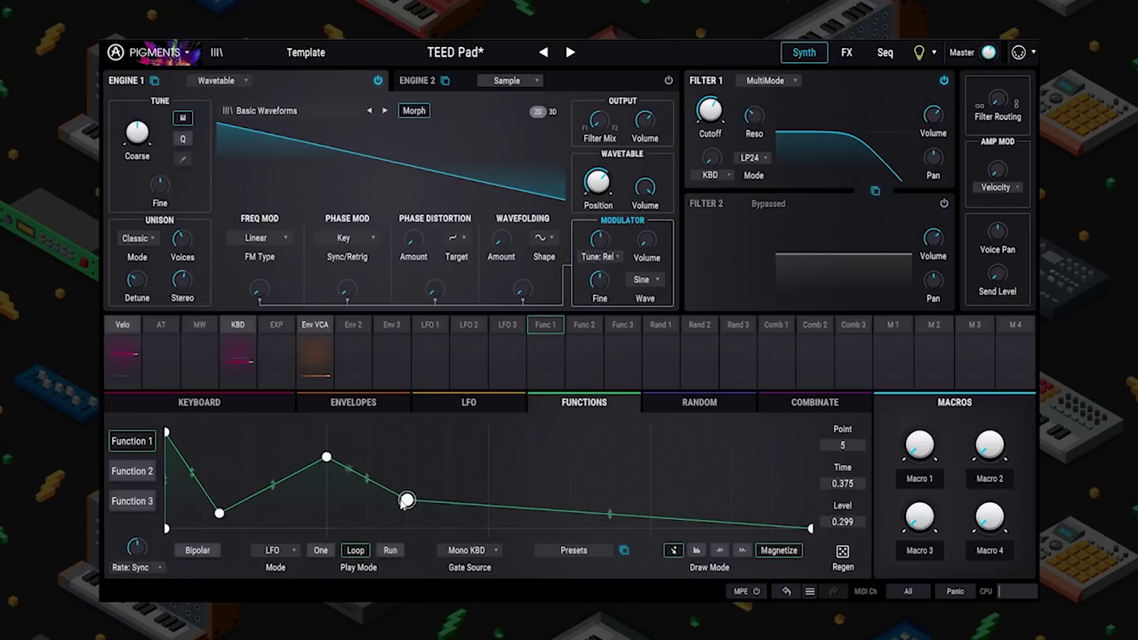
{"action": "left_click", "coordinate": [500, 449]}
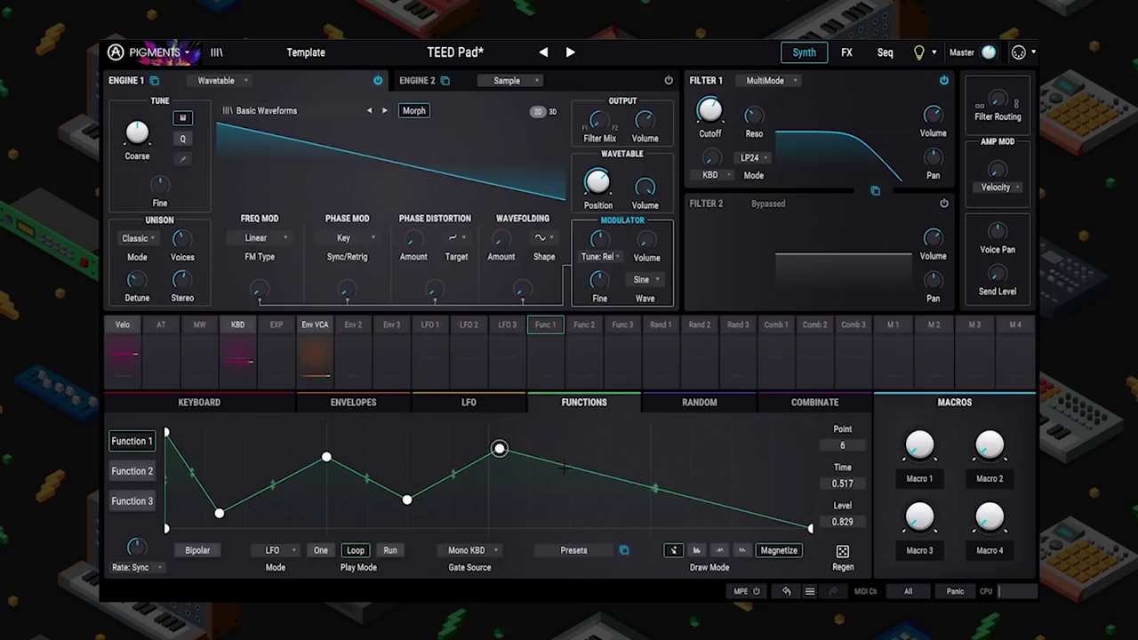
{"action": "left_click", "coordinate": [578, 507]}
{"action": "left_click", "coordinate": [650, 451]}
{"action": "left_click", "coordinate": [709, 507]}
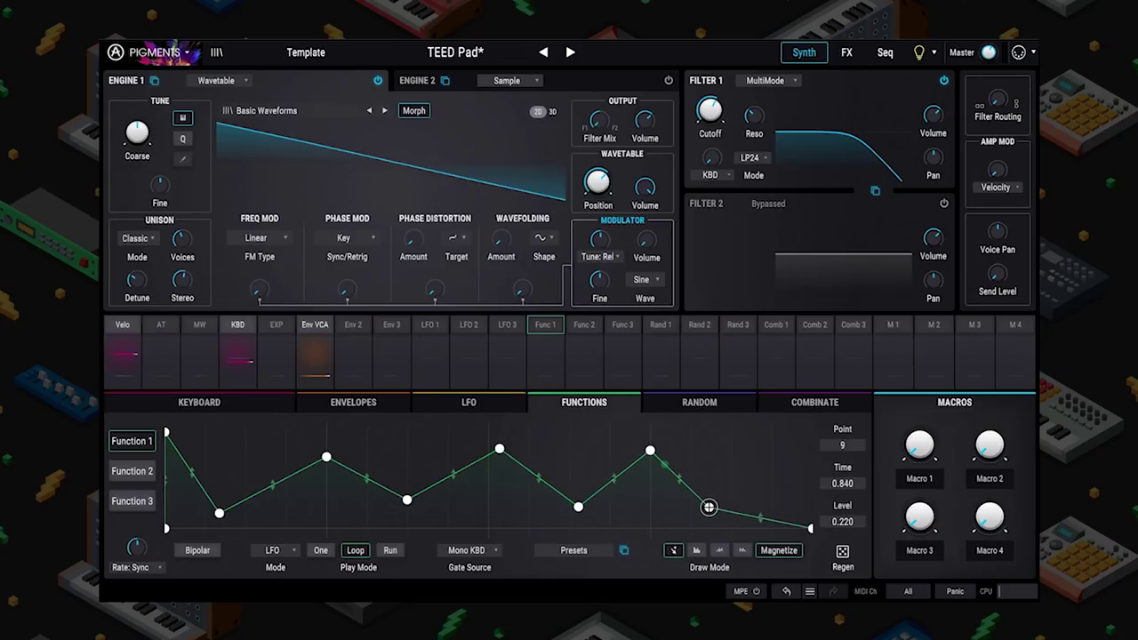
{"action": "left_click", "coordinate": [742, 504]}
{"action": "left_click_drag", "start_coordinate": [742, 504], "coordinate": [772, 451]}
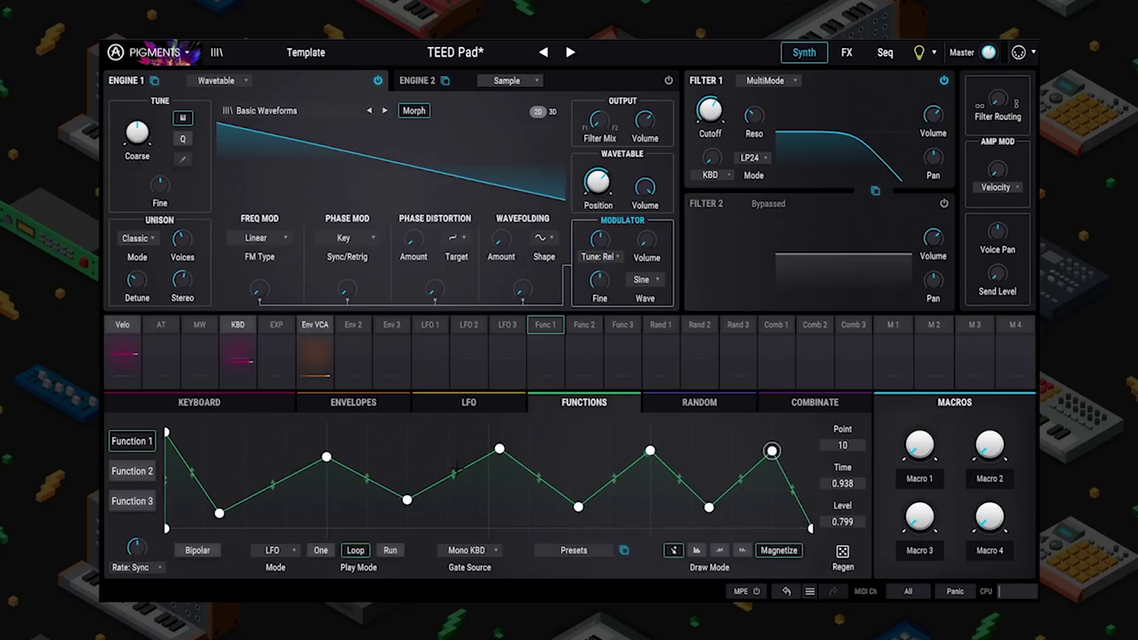
- Reshape the middle of Function 1's curve with a flat segment, extra points around the central peak, and the following point at time 0.625, level 0.378
{"action": "left_click_drag", "start_coordinate": [454, 472], "coordinate": [454, 500]}
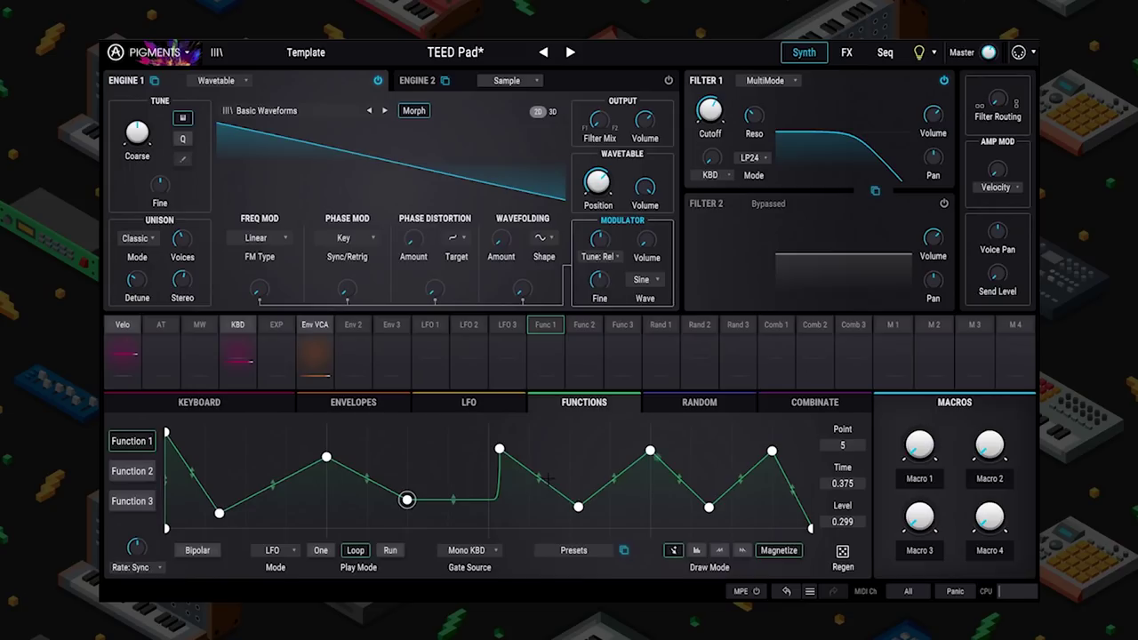
{"action": "left_click_drag", "start_coordinate": [549, 479], "coordinate": [470, 473]}
{"action": "left_click_drag", "start_coordinate": [580, 508], "coordinate": [569, 492]}
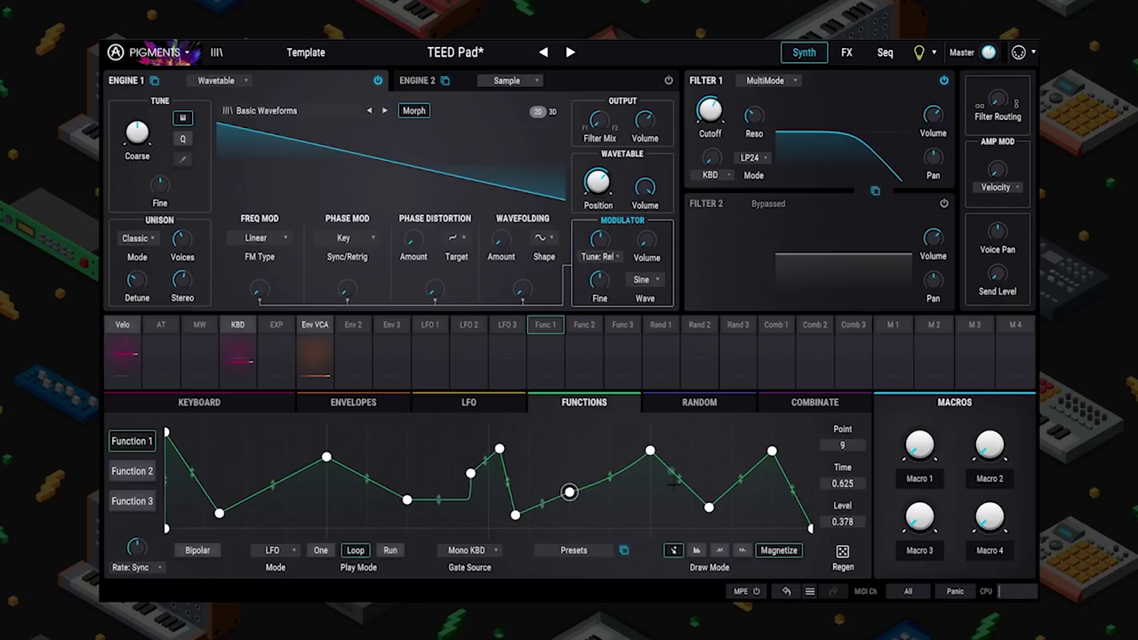
- Load the Chunky Sweep wavetable into Engine 1
{"action": "left_click", "coordinate": [316, 114]}
{"action": "scroll", "coordinate": [394, 245], "scroll_direction": "down", "scroll_amount": 1}
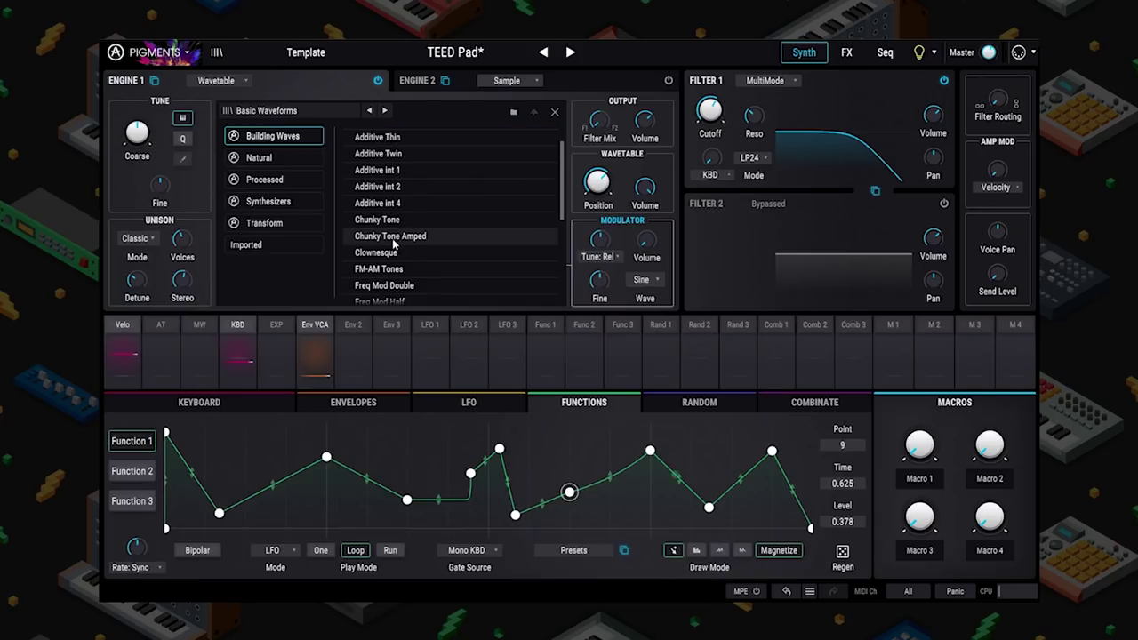
{"action": "left_click", "coordinate": [264, 223]}
{"action": "left_click", "coordinate": [394, 222]}
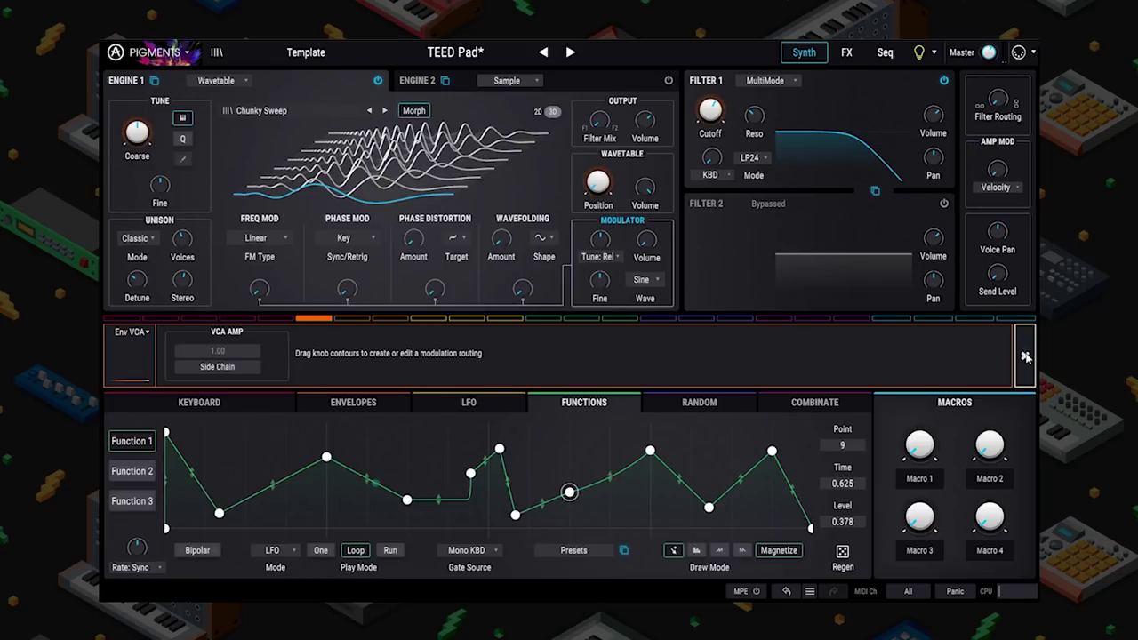
- Reshape Env 2 and Env VCA into gate-like envelopes with full sustain and zero release, removing Env VCA's attack too
{"action": "left_click", "coordinate": [397, 406]}
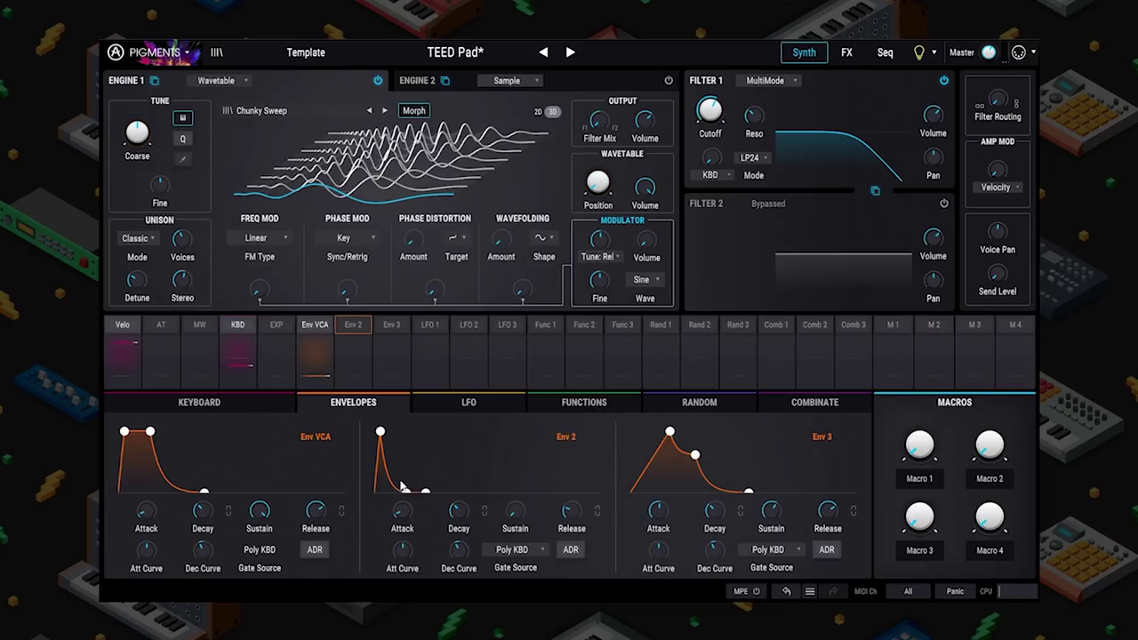
{"action": "left_click_drag", "start_coordinate": [405, 489], "coordinate": [423, 391]}
{"action": "left_click_drag", "start_coordinate": [444, 491], "coordinate": [422, 491]}
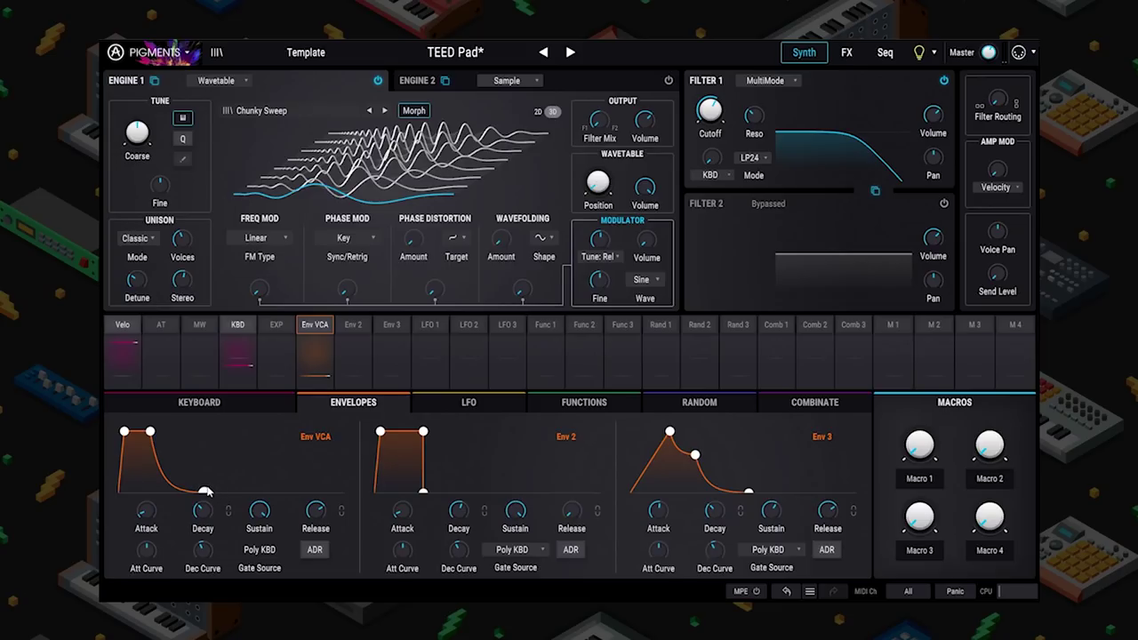
{"action": "left_click_drag", "start_coordinate": [205, 491], "coordinate": [204, 432]}
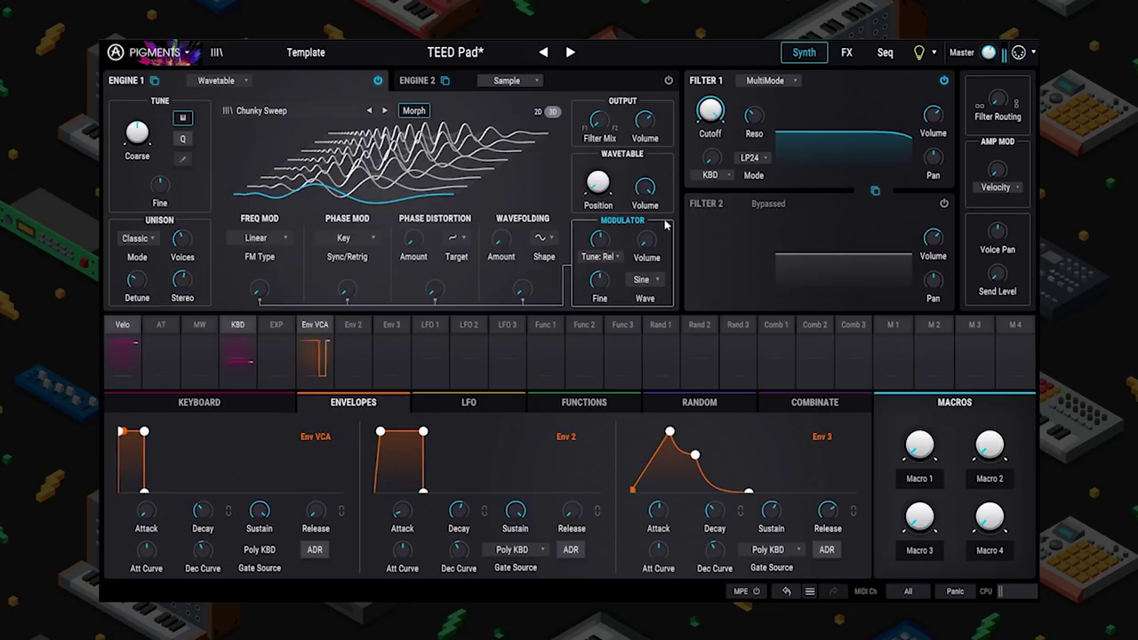
- Route Function 1 to Engine 1's Wavetable Position with an amount of 0.74
{"action": "left_click", "coordinate": [547, 333]}
{"action": "left_click_drag", "start_coordinate": [583, 183], "coordinate": [582, 171]}
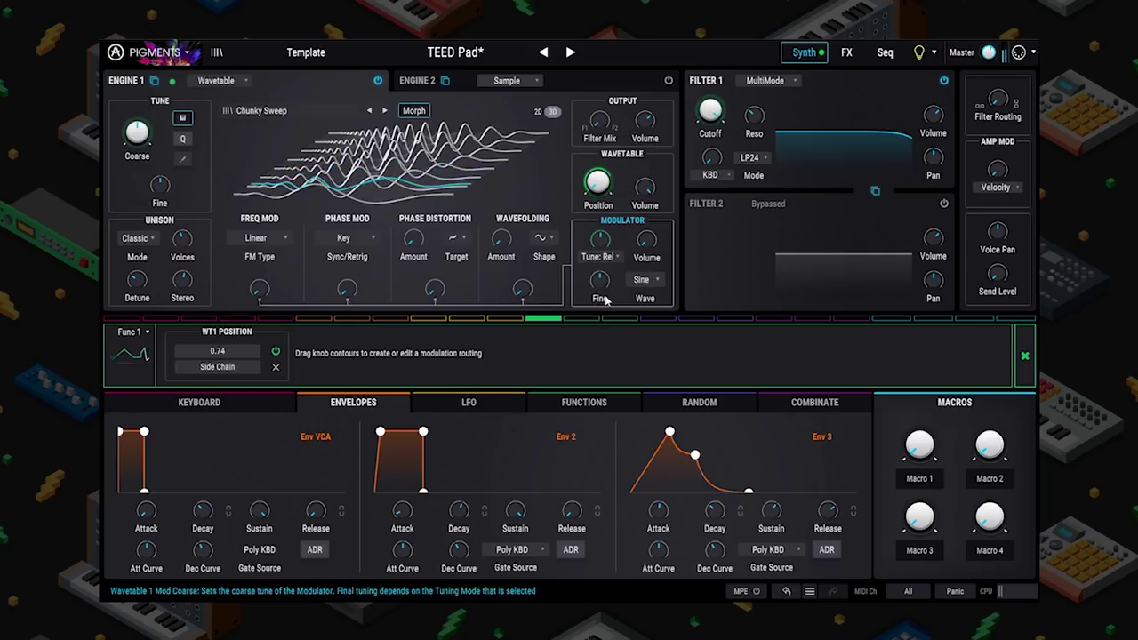
- Move Function 1's first low point further along the curve and set the point at time 0.250 to level 0.390
{"action": "left_click", "coordinate": [584, 402]}
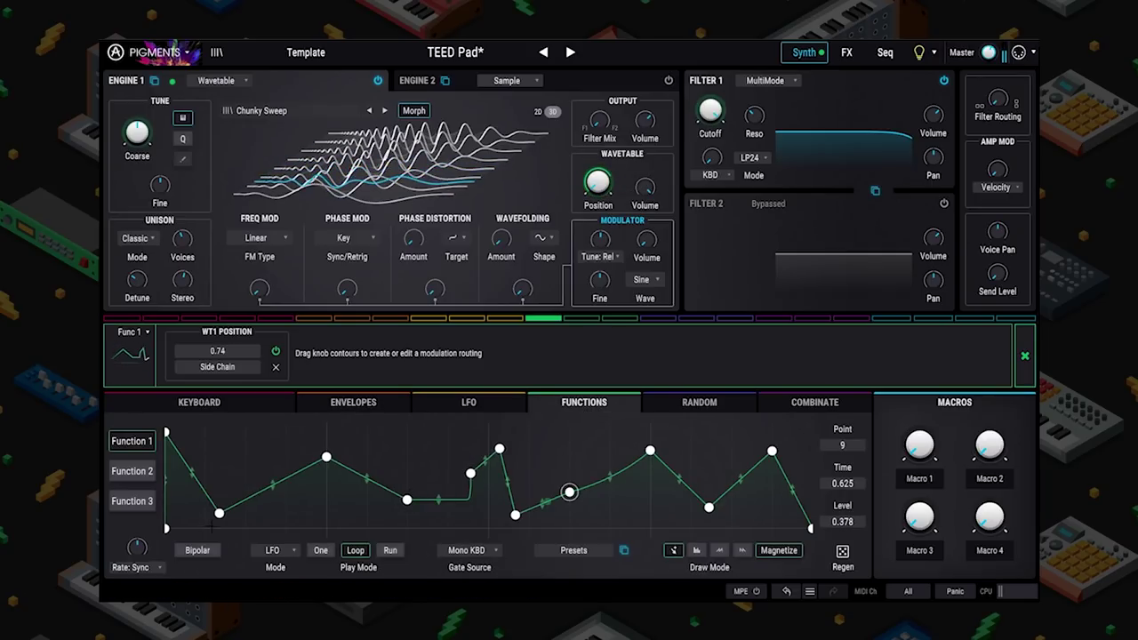
{"action": "left_click_drag", "start_coordinate": [219, 513], "coordinate": [246, 506]}
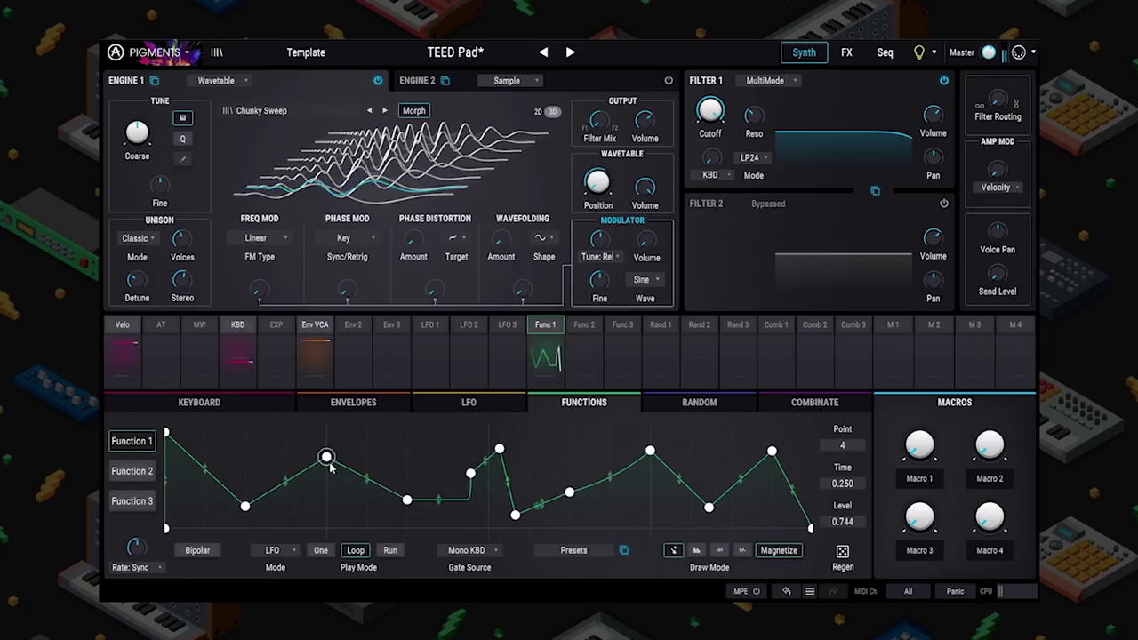
{"action": "left_click_drag", "start_coordinate": [329, 465], "coordinate": [329, 496]}
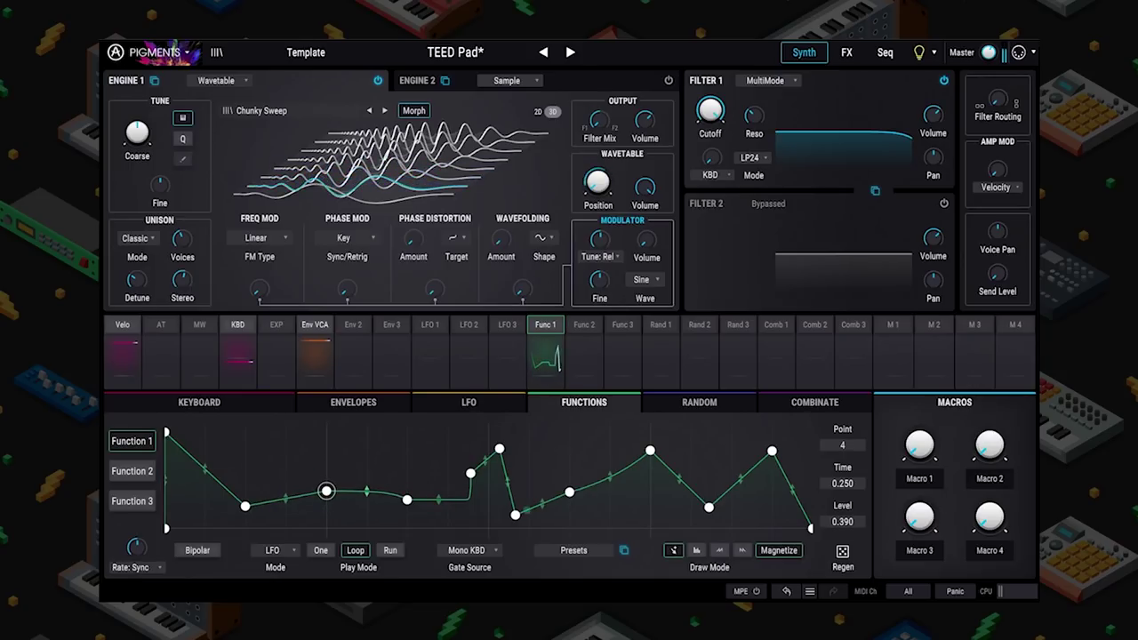
- Raise Function 1's point 9 to level 0.811, curve its descent to a lowered point 10, and move point 11 to time 0.813, level 0.622
{"action": "left_click_drag", "start_coordinate": [569, 492], "coordinate": [569, 451]}
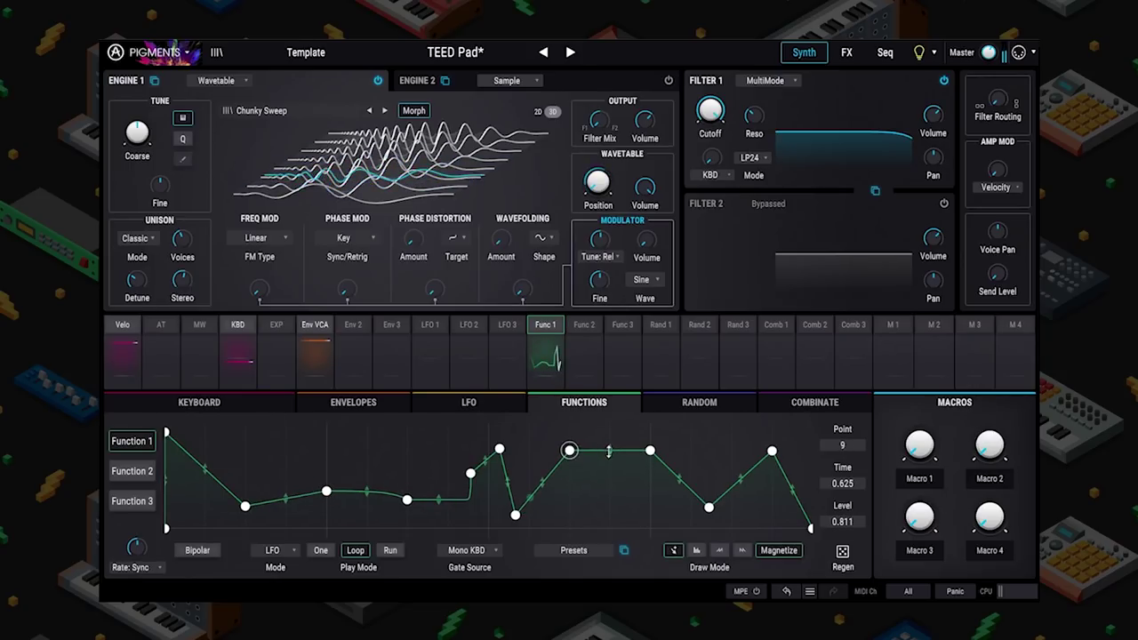
{"action": "left_click_drag", "start_coordinate": [650, 451], "coordinate": [650, 512]}
{"action": "left_click_drag", "start_coordinate": [610, 450], "coordinate": [610, 459]}
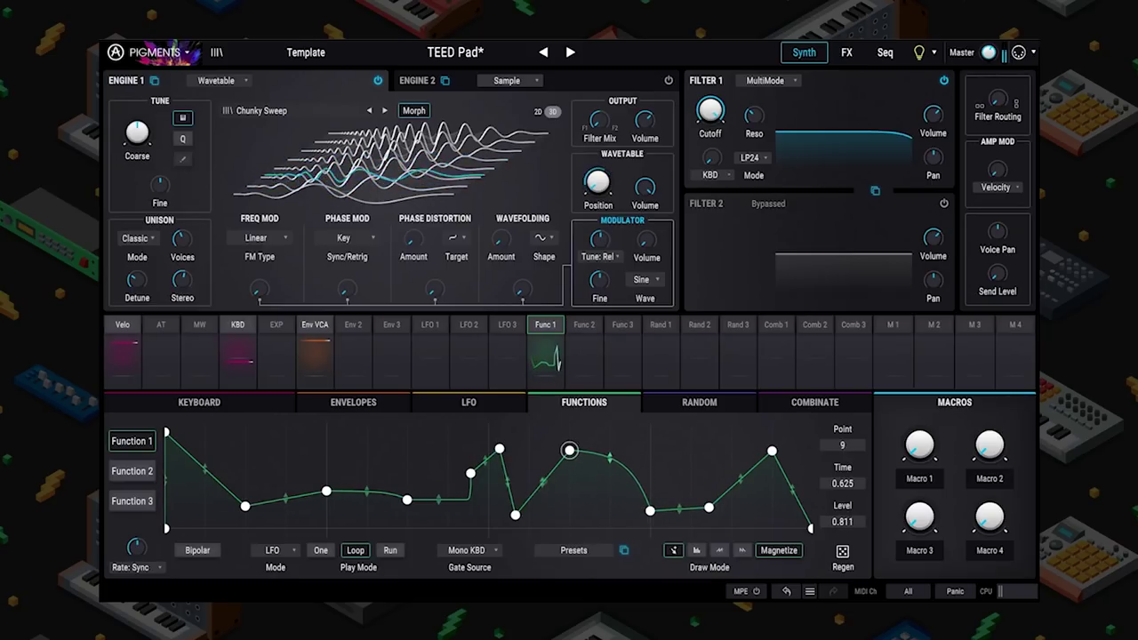
{"action": "left_click_drag", "start_coordinate": [709, 508], "coordinate": [691, 469]}
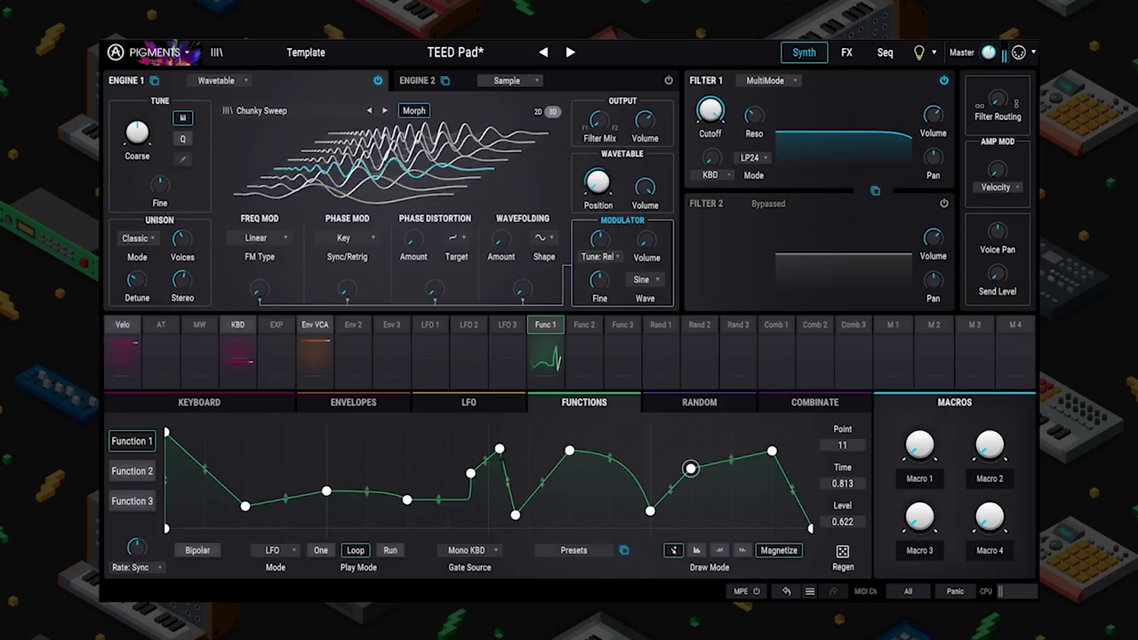
- Smooth Function 1's middle by setting point 4 to level 0.750, point 6 to 0.438/0.646 and point 8 to 0.563/0.207, straightening the flat segment
{"action": "left_click_drag", "start_coordinate": [326, 491], "coordinate": [366, 482]}
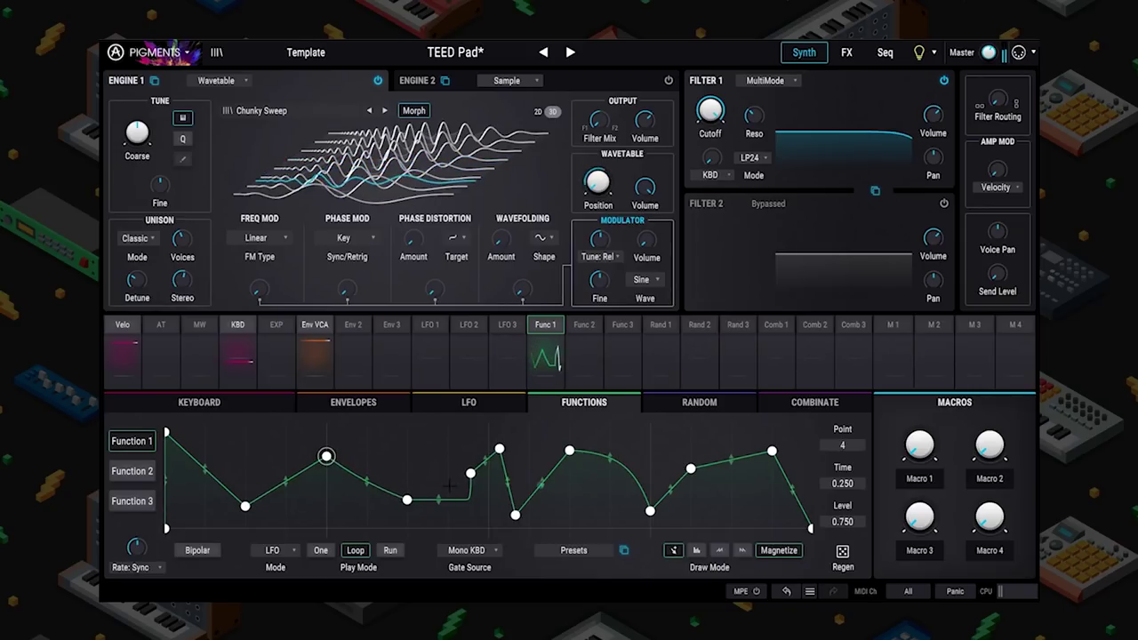
{"action": "left_click_drag", "start_coordinate": [470, 473], "coordinate": [447, 466]}
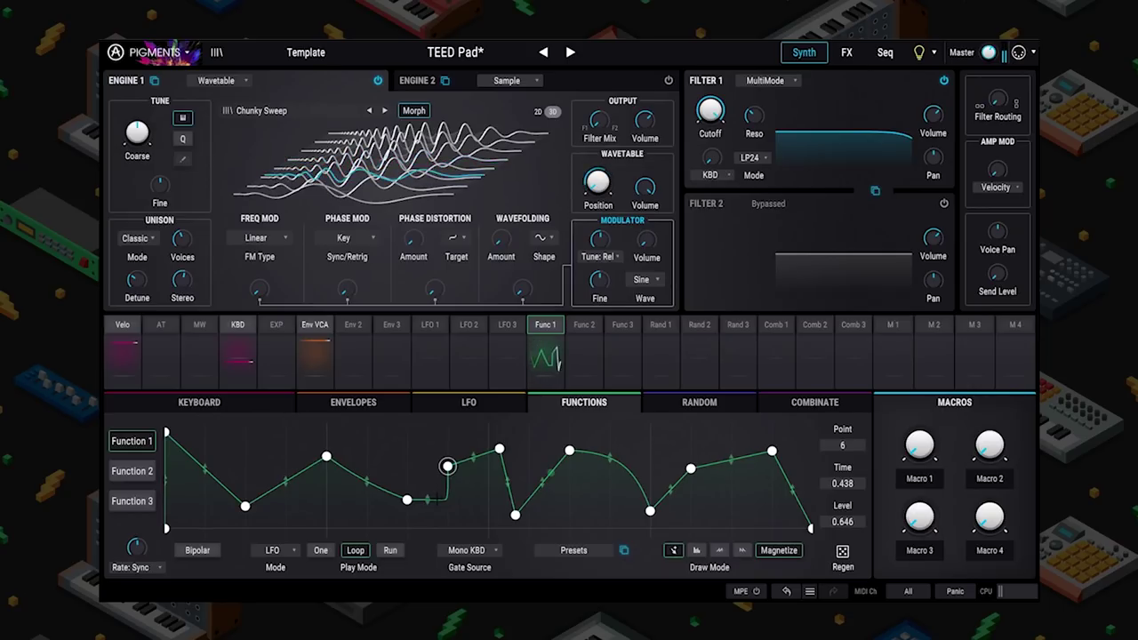
{"action": "left_click", "coordinate": [407, 500]}
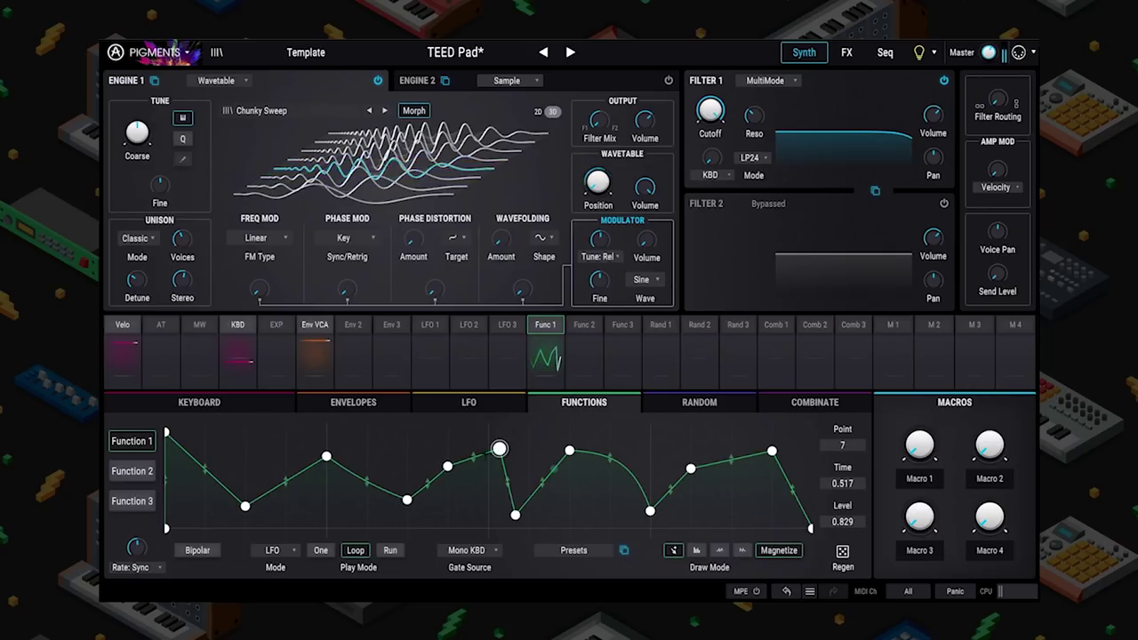
{"action": "left_click_drag", "start_coordinate": [500, 449], "coordinate": [488, 445]}
{"action": "left_click_drag", "start_coordinate": [515, 515], "coordinate": [530, 509]}
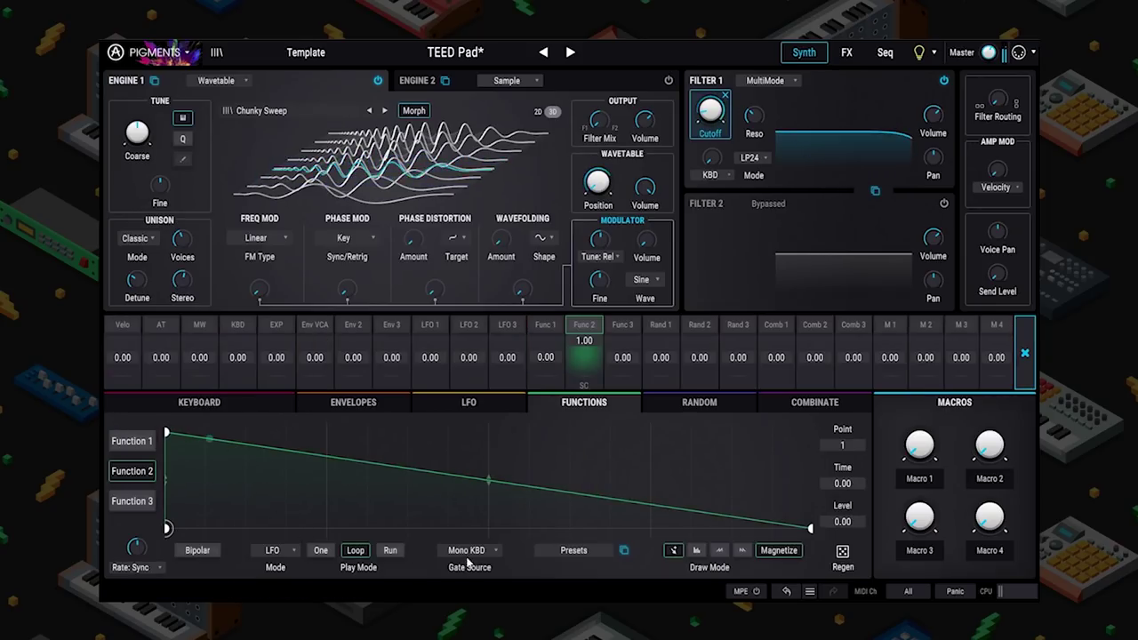
- Try the Strum and Step Sequencer 8 presets on Function 2
{"action": "left_click", "coordinate": [608, 553]}
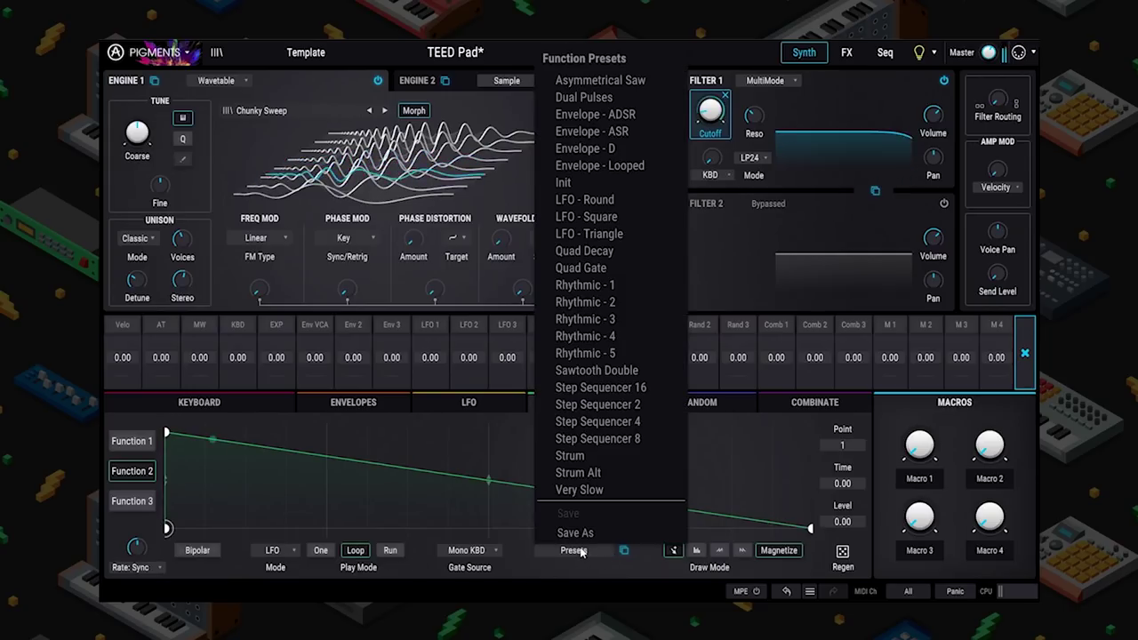
{"action": "left_click", "coordinate": [589, 458]}
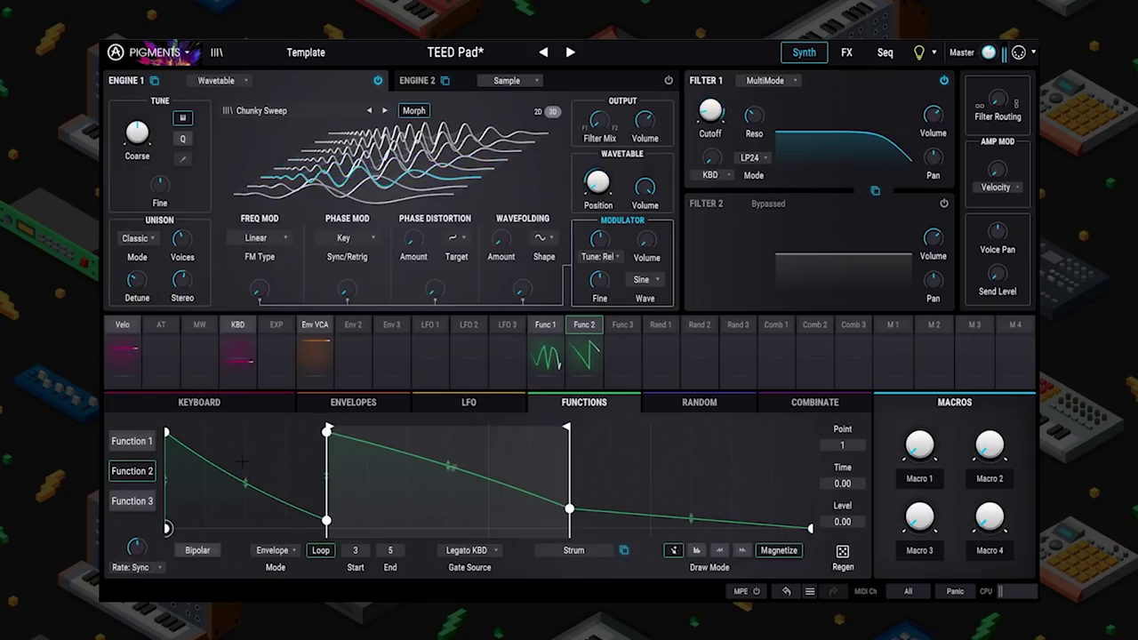
{"action": "left_click", "coordinate": [560, 550]}
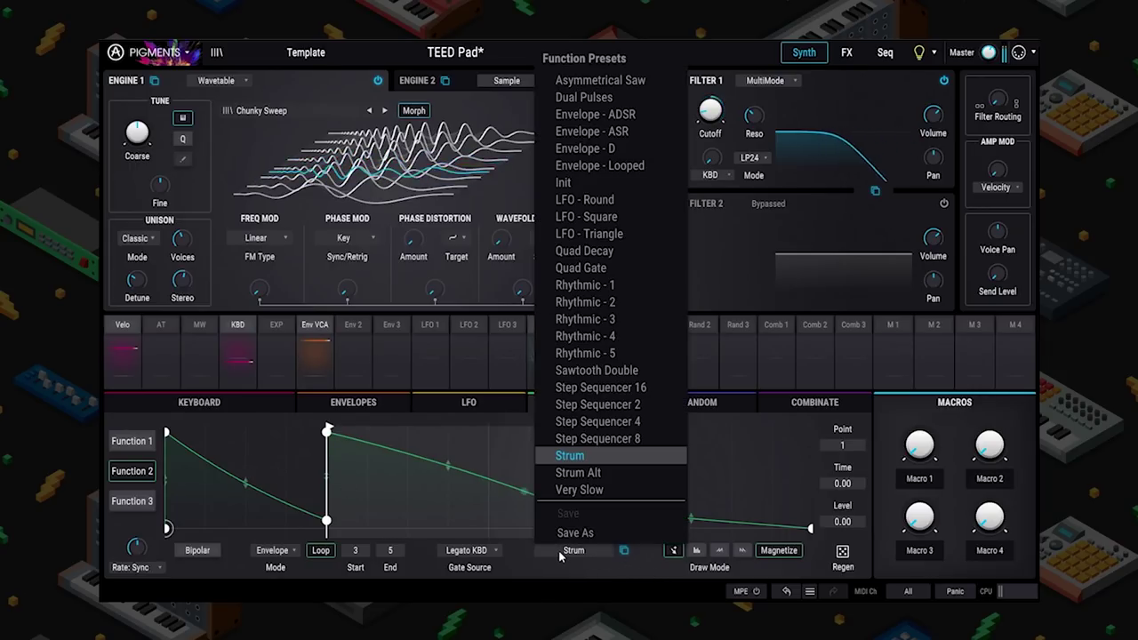
{"action": "left_click", "coordinate": [602, 442]}
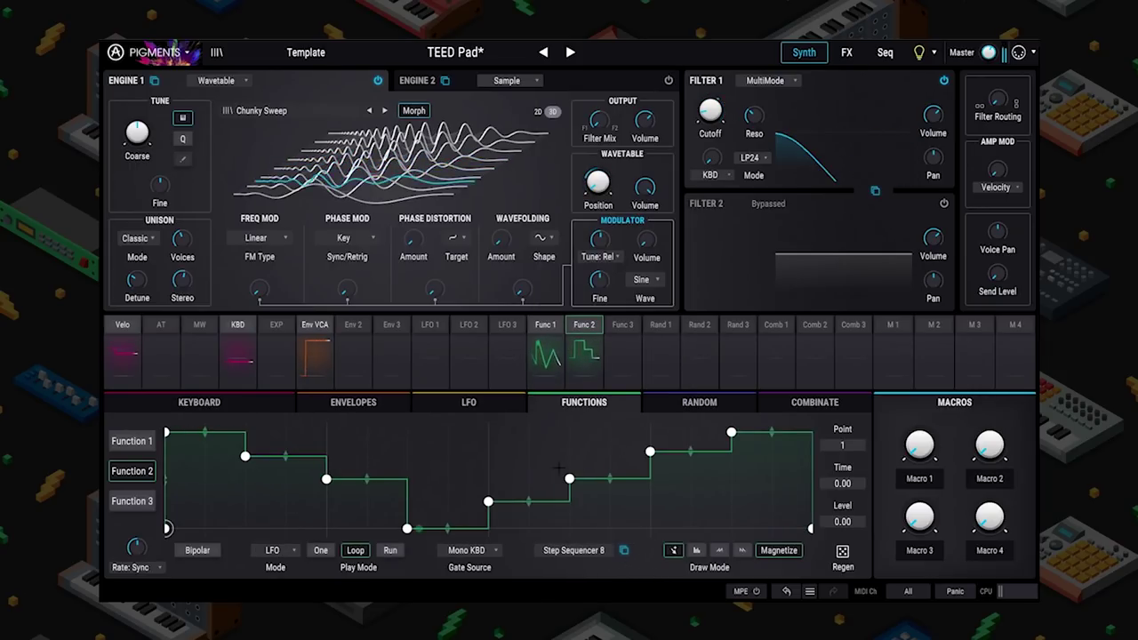
- Compare the Step Sequencer 16 and Sawtooth Double presets on Function 2, ending on Step Sequencer 16
{"action": "left_click", "coordinate": [578, 553]}
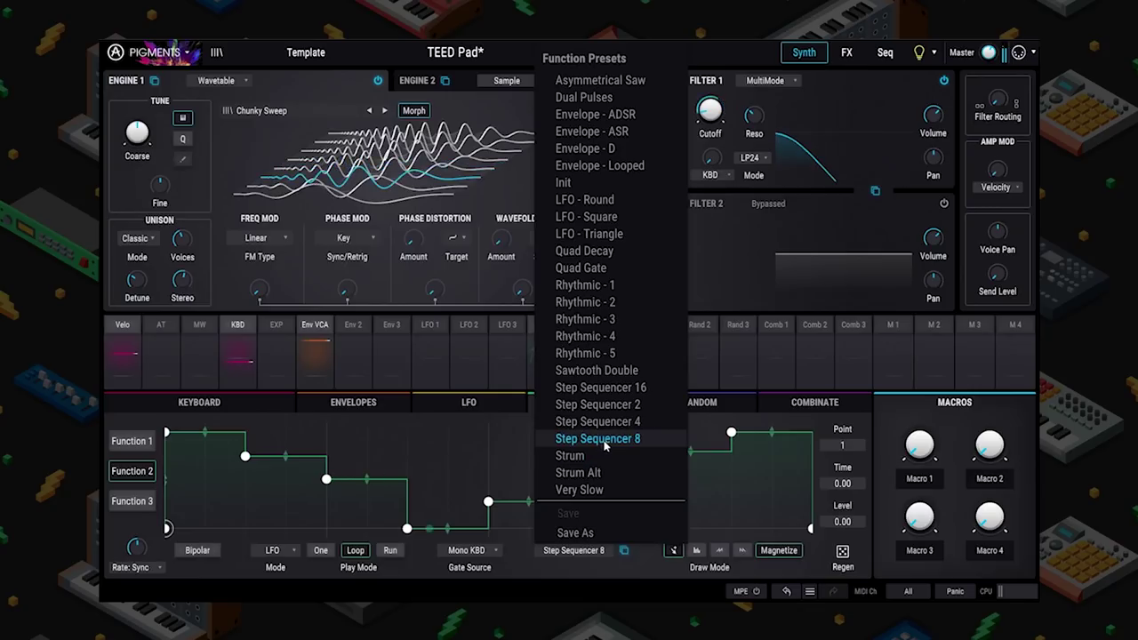
{"action": "left_click", "coordinate": [602, 388]}
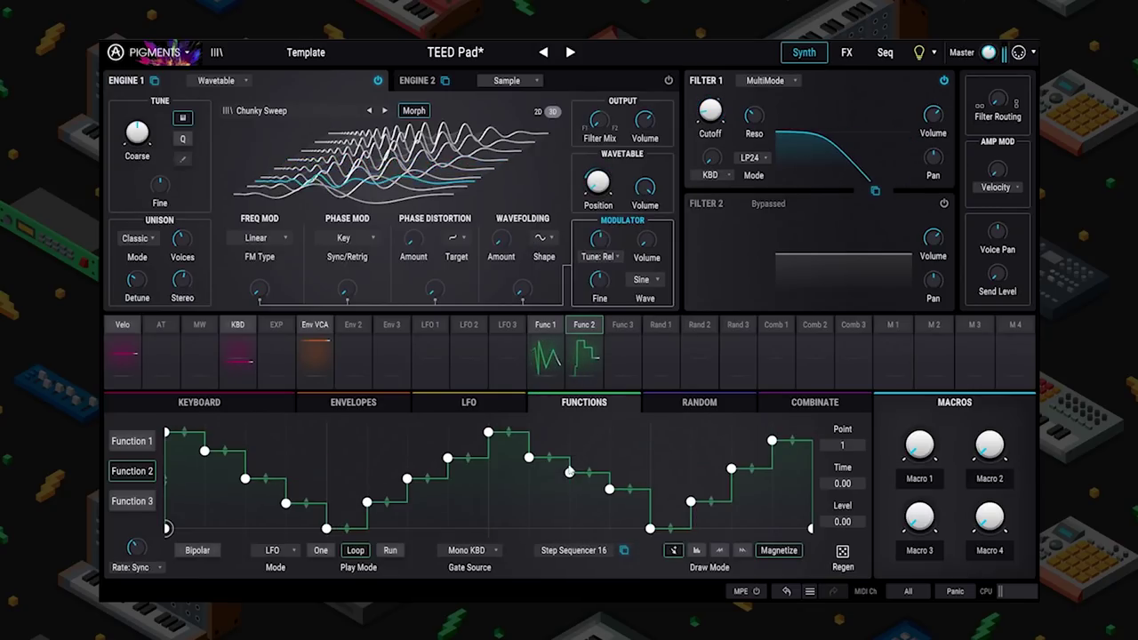
{"action": "left_click", "coordinate": [587, 564]}
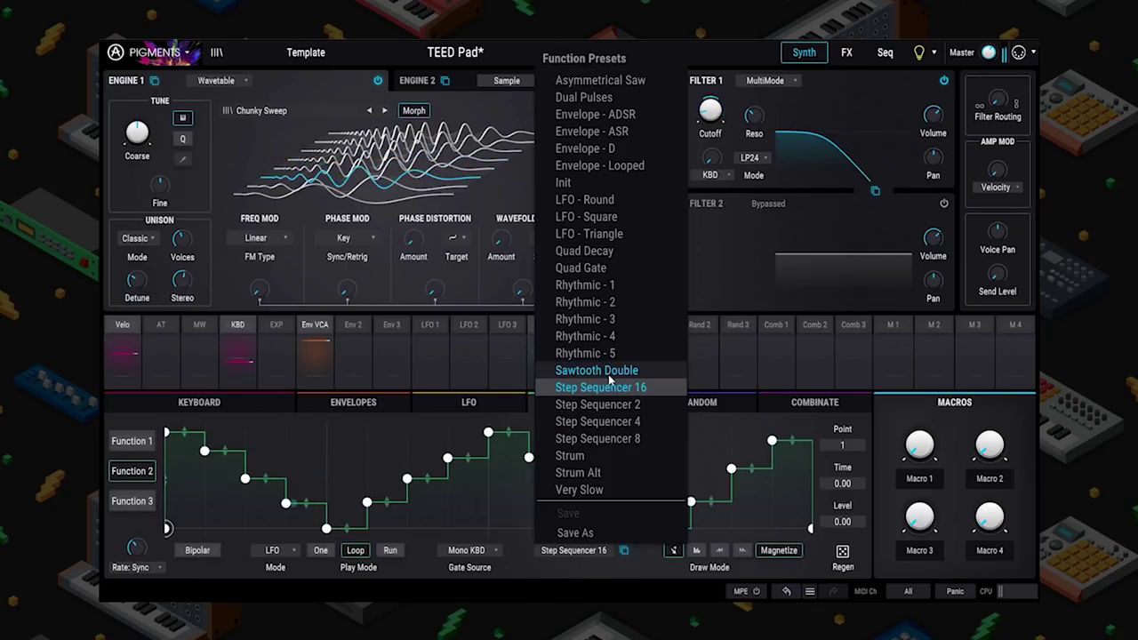
{"action": "left_click", "coordinate": [605, 372]}
{"action": "left_click", "coordinate": [577, 551]}
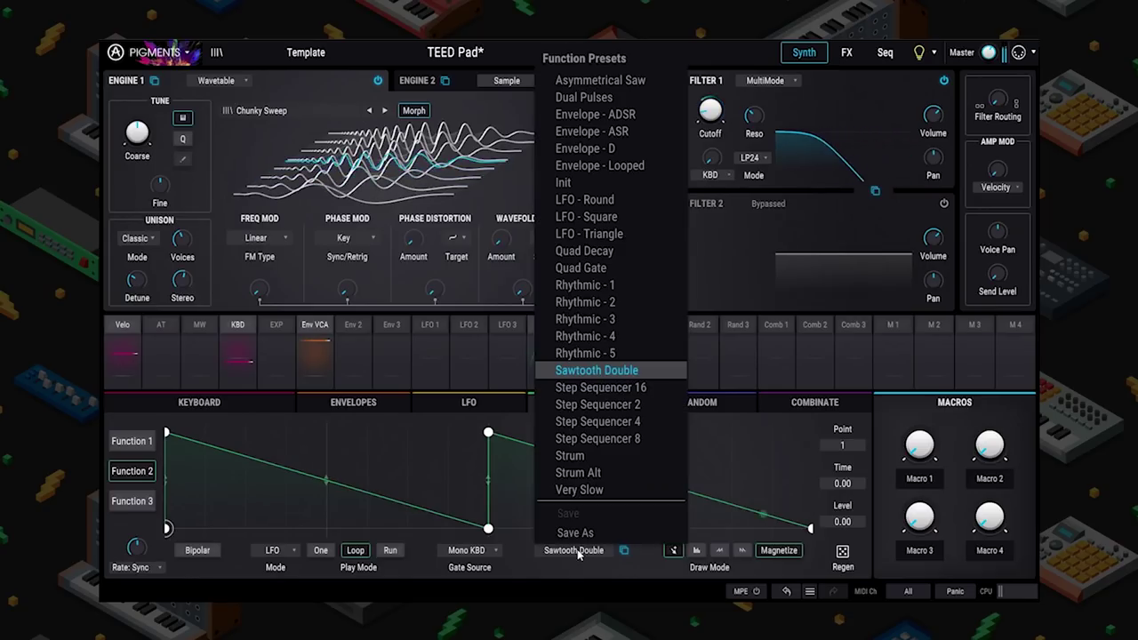
{"action": "left_click", "coordinate": [602, 386]}
- Change Filter 1's cutoff modulation source from Function 2 to Function 1 with an amount of 1.00
{"action": "left_click", "coordinate": [556, 329]}
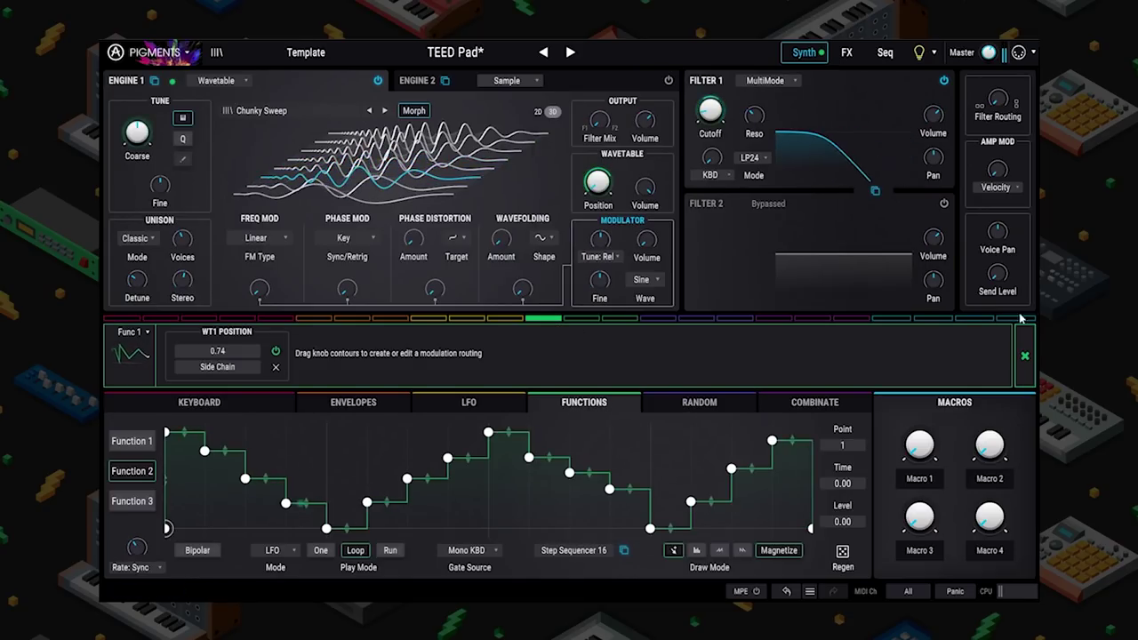
{"action": "left_click", "coordinate": [1023, 343]}
{"action": "left_click_drag", "start_coordinate": [583, 355], "coordinate": [711, 111]}
{"action": "left_click_drag", "start_coordinate": [552, 353], "coordinate": [548, 340]}
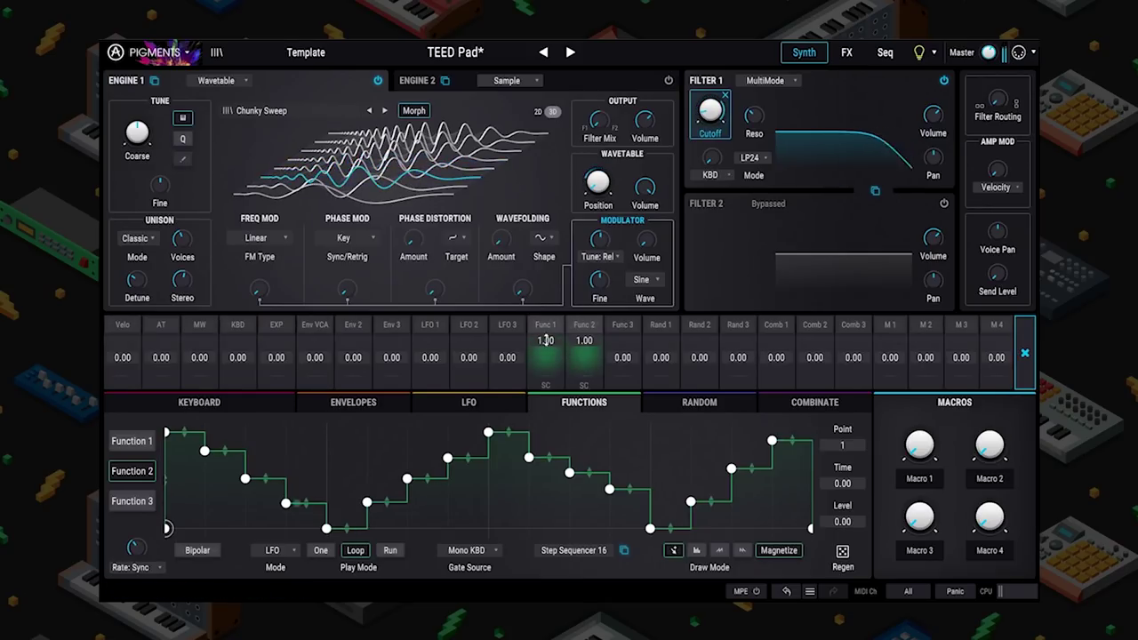
- Replace Function 1 with Function 2 at 0.76 as the Wavetable Position modulator, and regenerate Function 2's curve
{"action": "left_click", "coordinate": [621, 165]}
{"action": "left_click", "coordinate": [620, 169]}
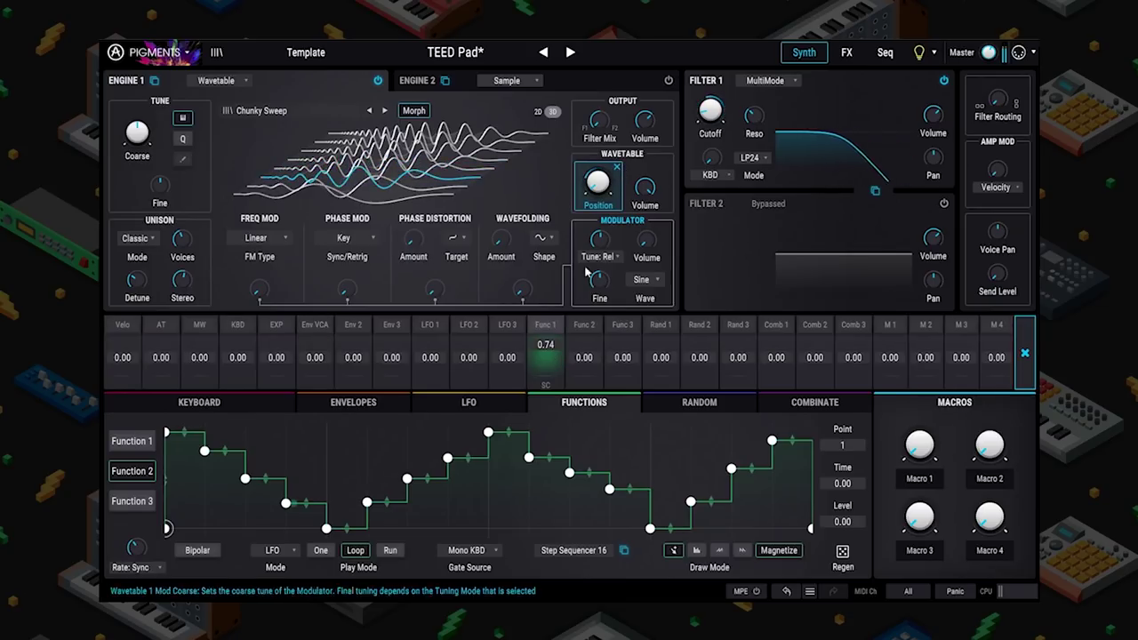
{"action": "left_click_drag", "start_coordinate": [546, 357], "coordinate": [546, 384]}
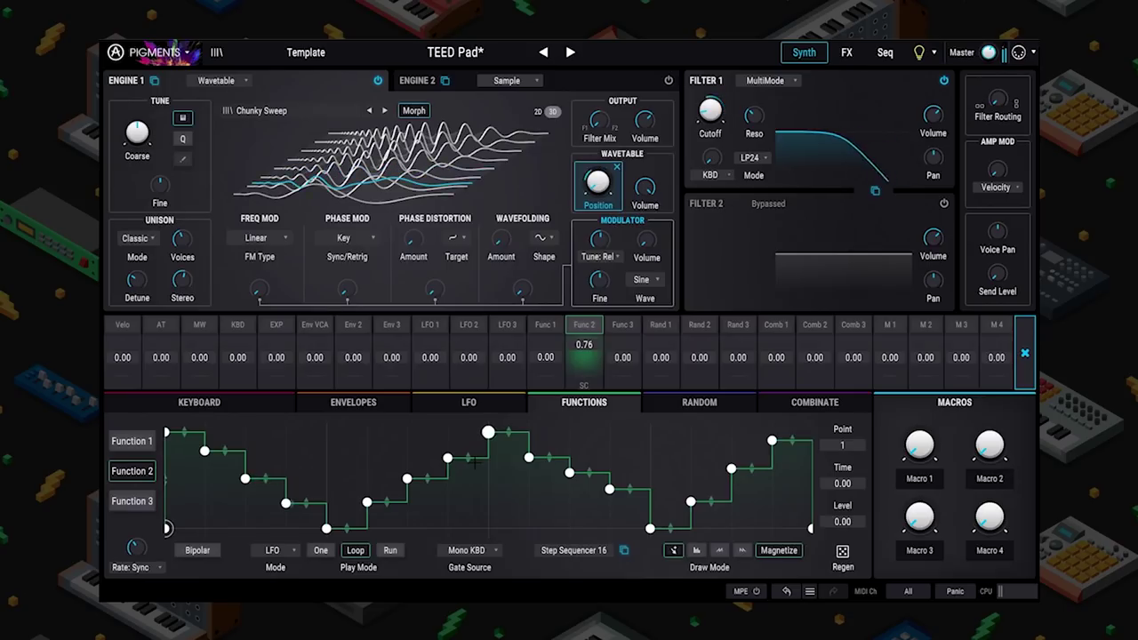
{"action": "left_click", "coordinate": [838, 556]}
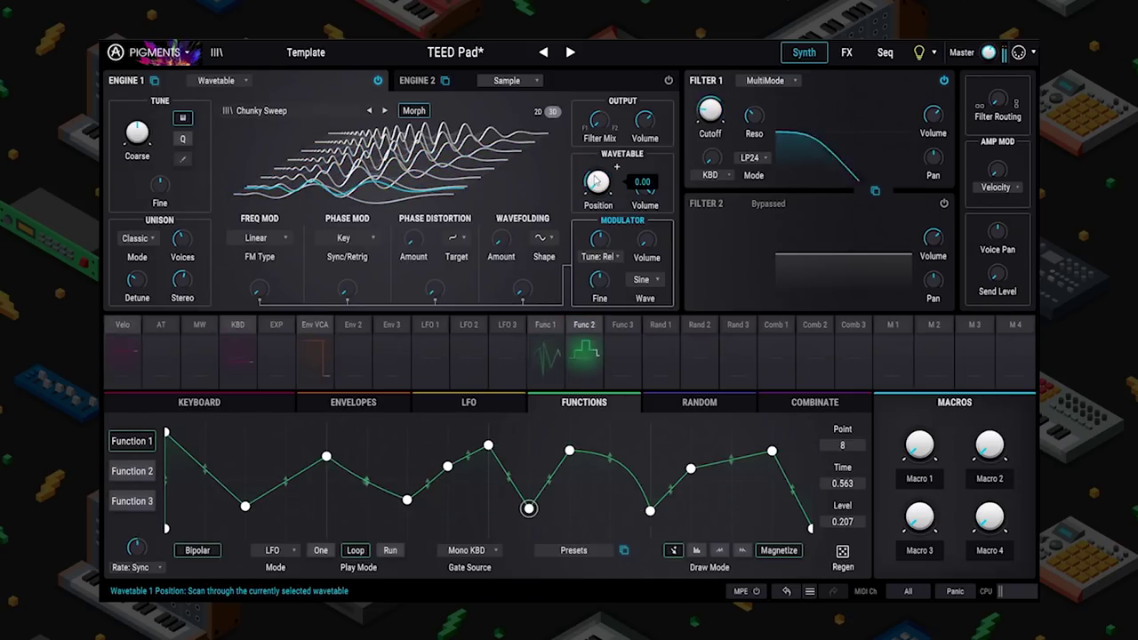
- Set Engine 1's unison mode to Chord with an m9 chord and increase the unison voices
{"action": "left_click", "coordinate": [143, 240]}
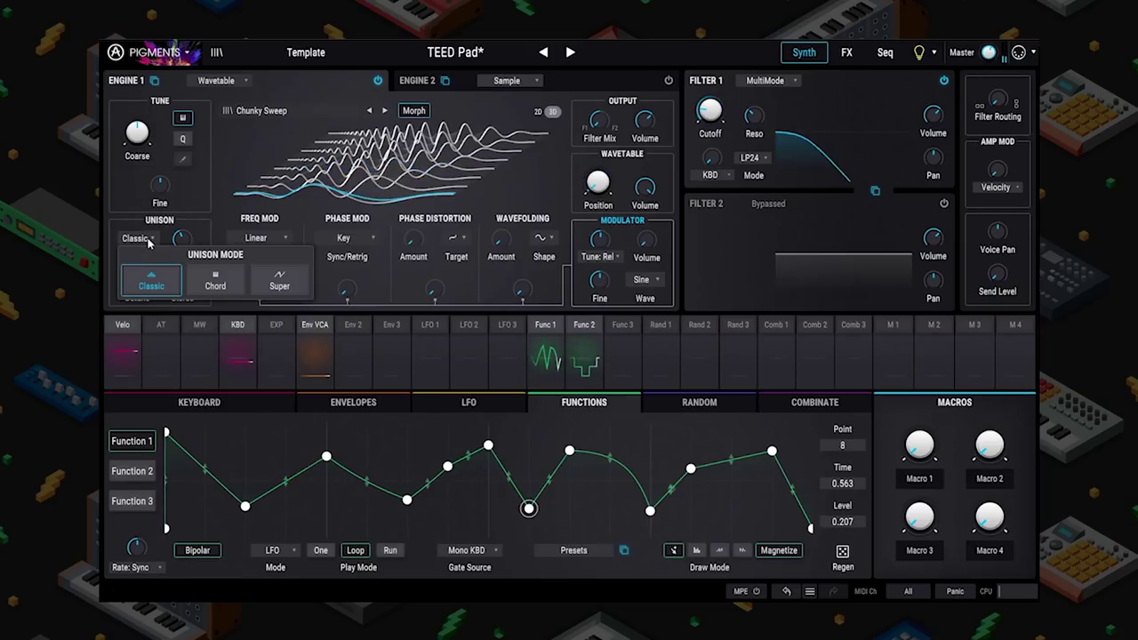
{"action": "left_click", "coordinate": [215, 281]}
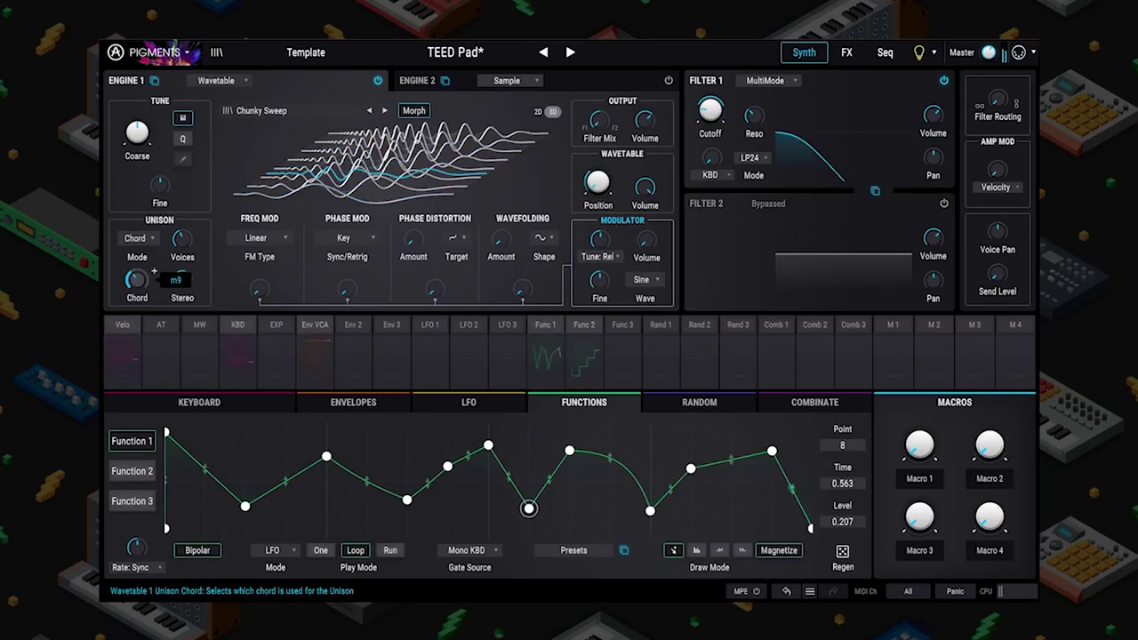
{"action": "mouse_move", "coordinate": [199, 232]}
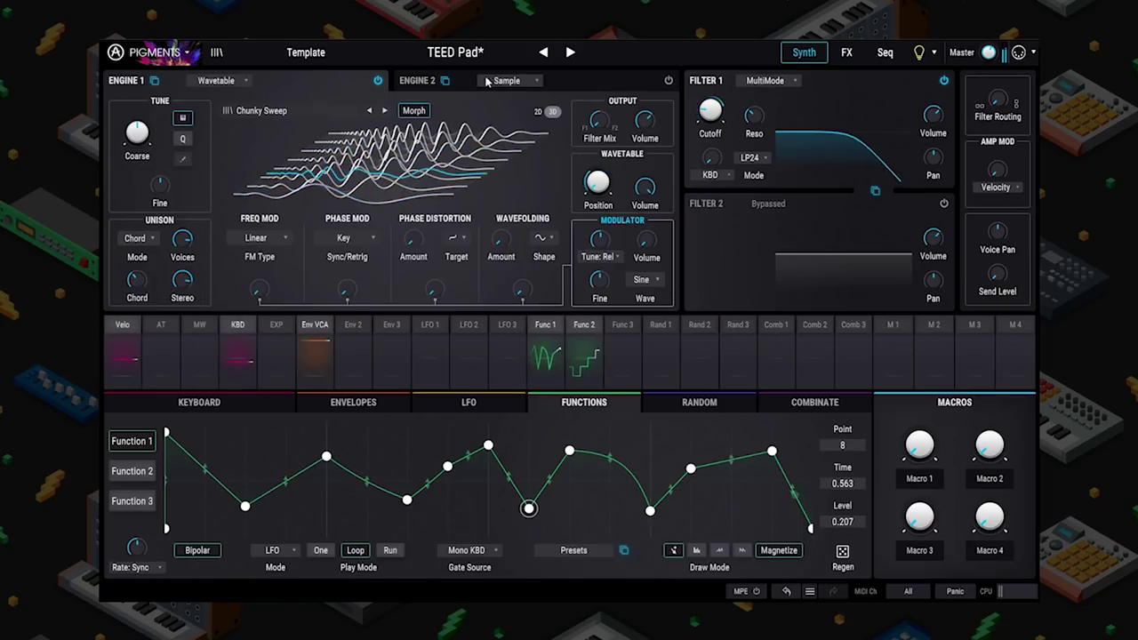
- Turn on Engine 2 as an Analog engine with Chord unison mode
{"action": "left_click", "coordinate": [419, 83]}
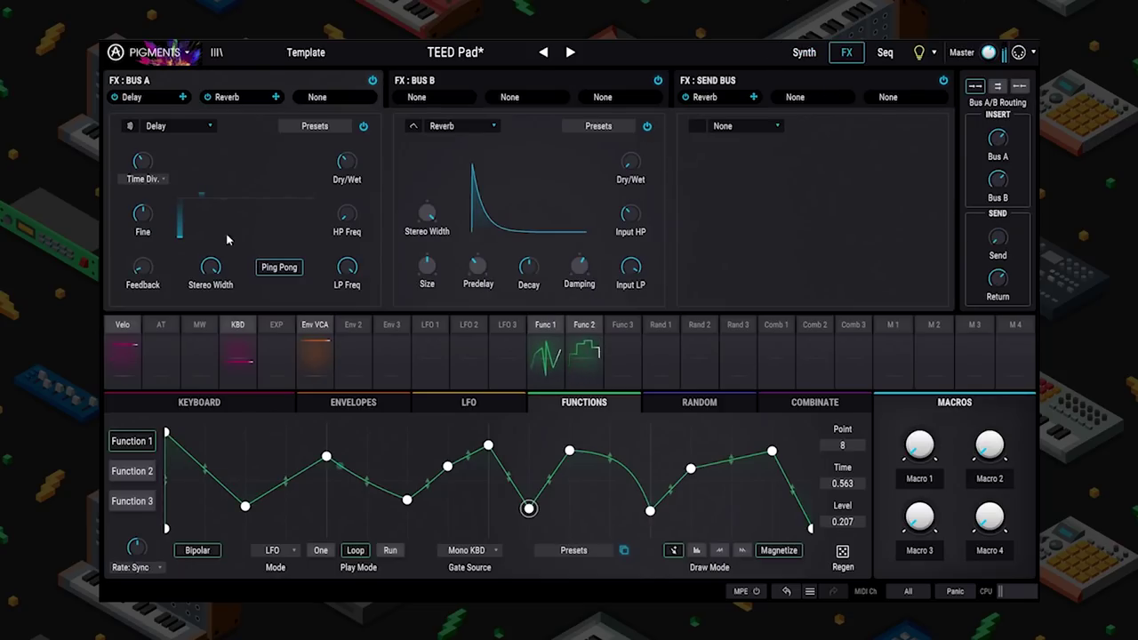
- Adjust the time division of Bus A's Delay and the Dry/Wet mix of its Reverb, and return to the synth page
{"action": "mouse_move", "coordinate": [163, 154]}
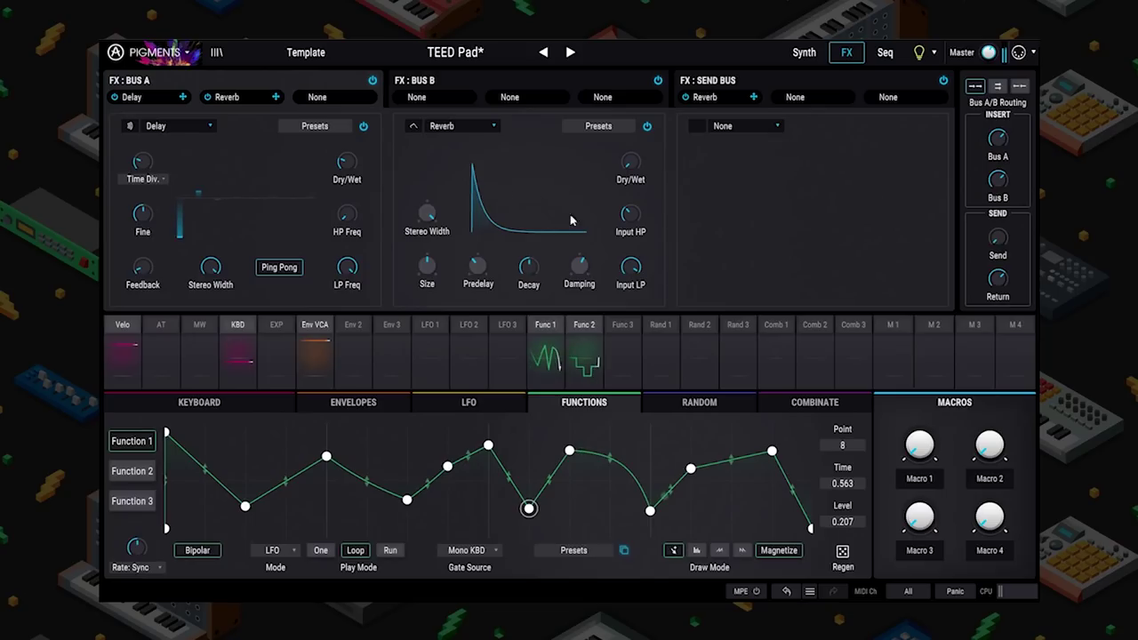
{"action": "mouse_move", "coordinate": [646, 154]}
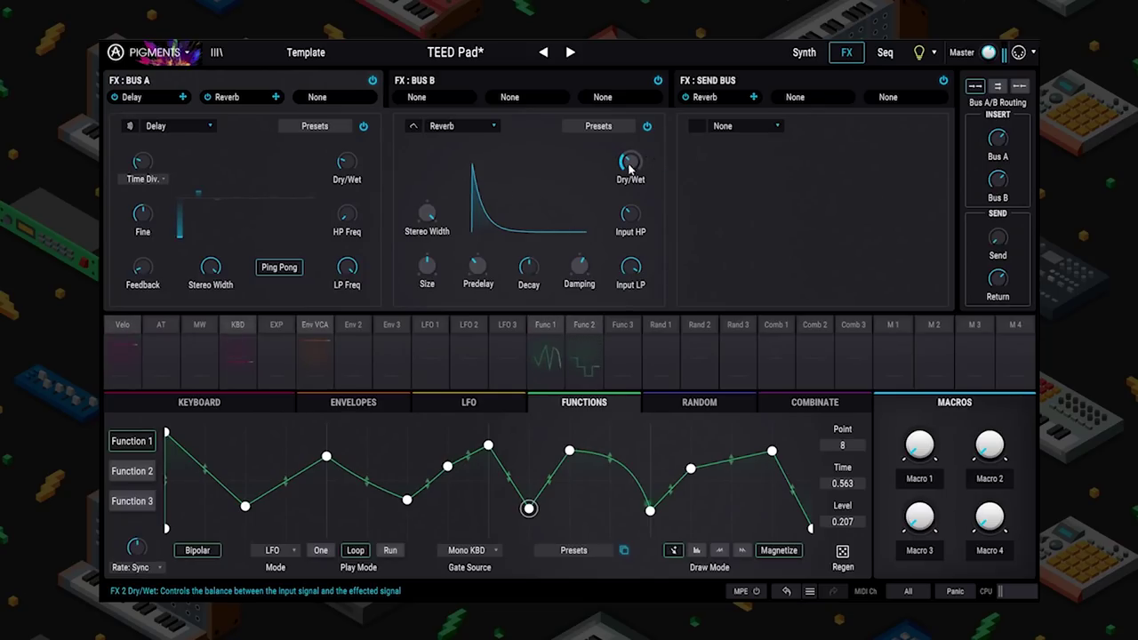
{"action": "left_click", "coordinate": [803, 52]}
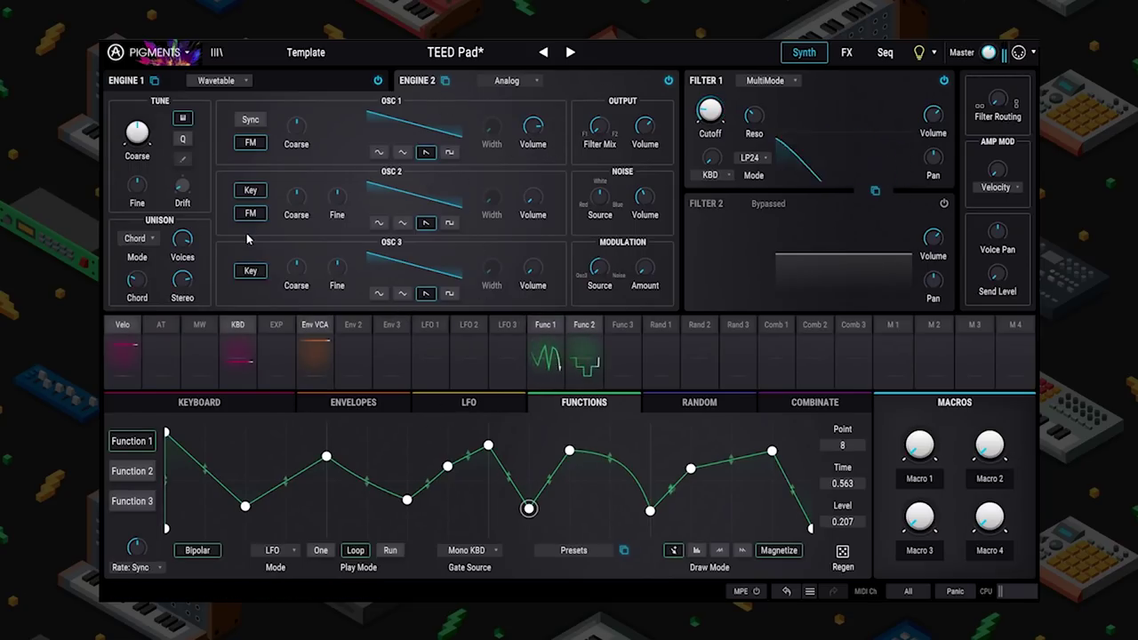
- Route LFO 2 to Engine 1's modulator amounts: FM 0.67, PM 0.65, phase distortion 0.71 and wavefolding 0.75
{"action": "left_click", "coordinate": [286, 82]}
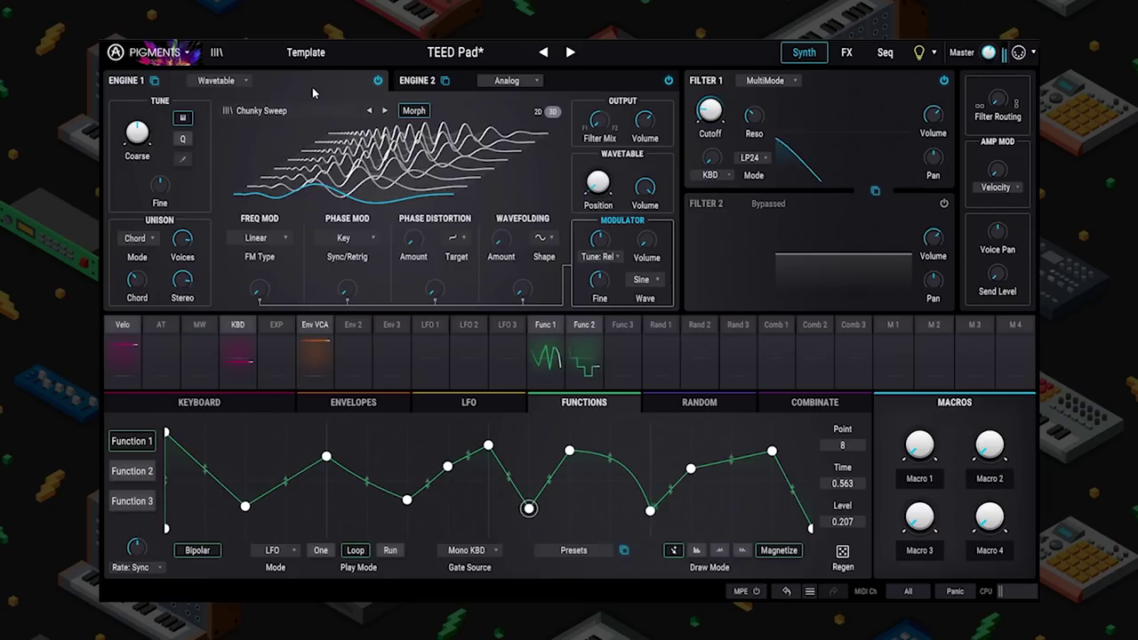
{"action": "mouse_move", "coordinate": [164, 194]}
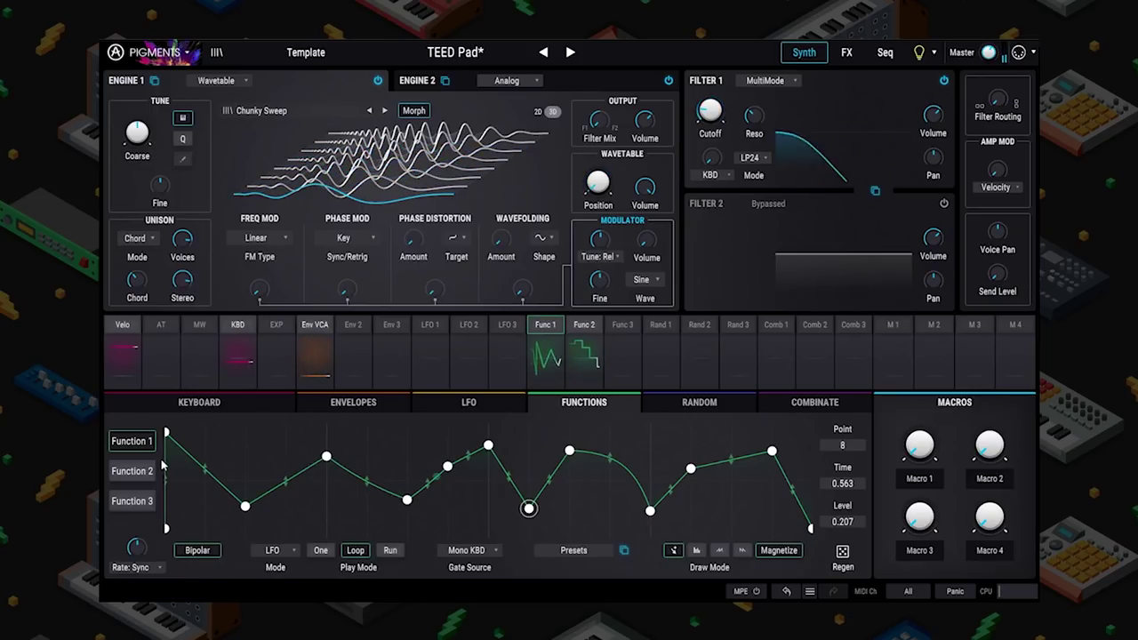
{"action": "left_click", "coordinate": [246, 506]}
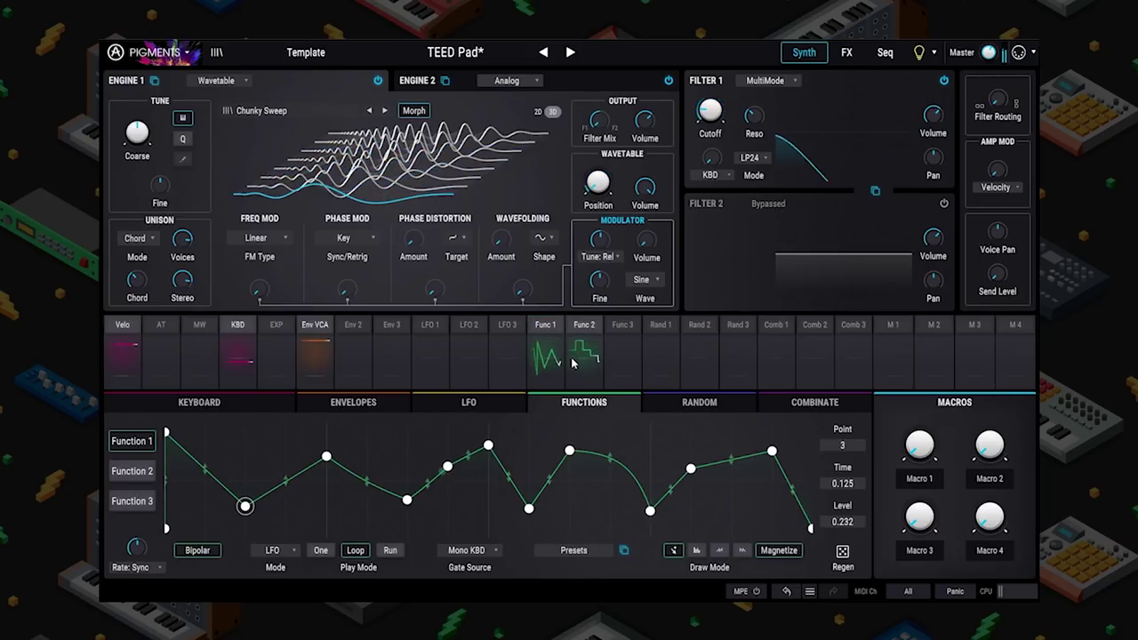
{"action": "left_click", "coordinate": [469, 351]}
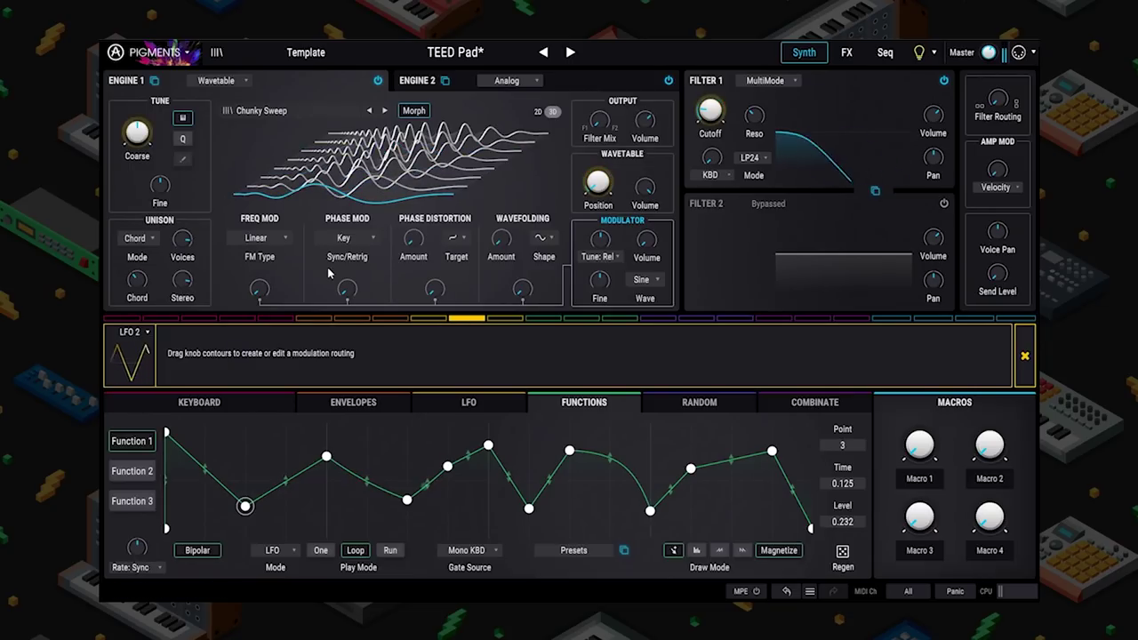
{"action": "left_click_drag", "start_coordinate": [259, 281], "coordinate": [259, 256]}
{"action": "left_click_drag", "start_coordinate": [335, 289], "coordinate": [334, 262]}
{"action": "left_click_drag", "start_coordinate": [435, 294], "coordinate": [435, 277]}
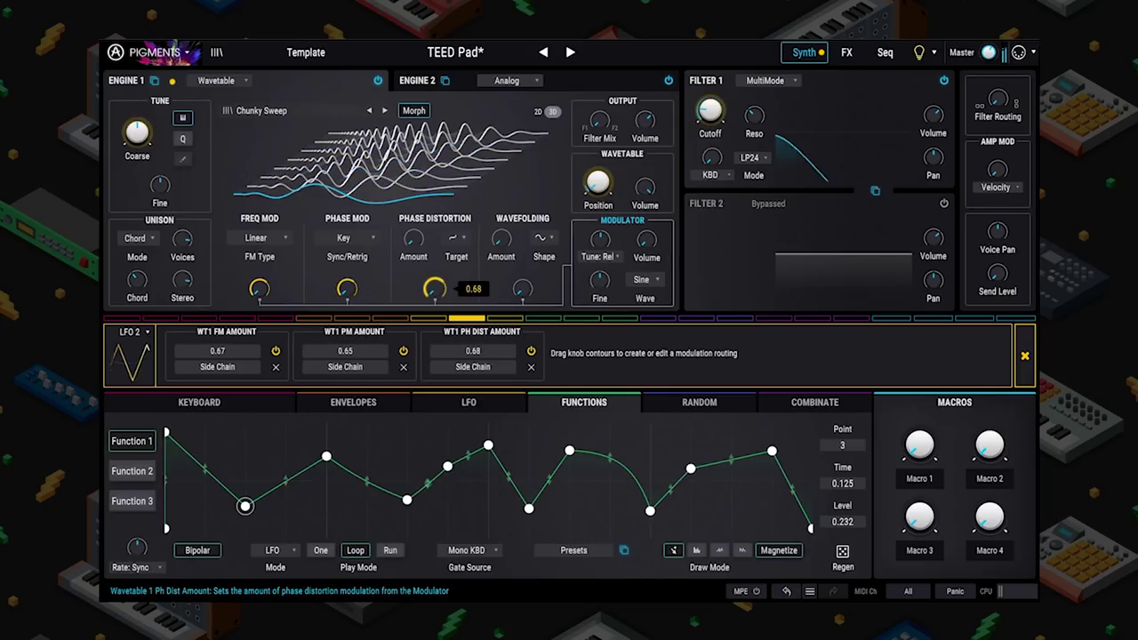
{"action": "left_click_drag", "start_coordinate": [516, 286], "coordinate": [523, 278]}
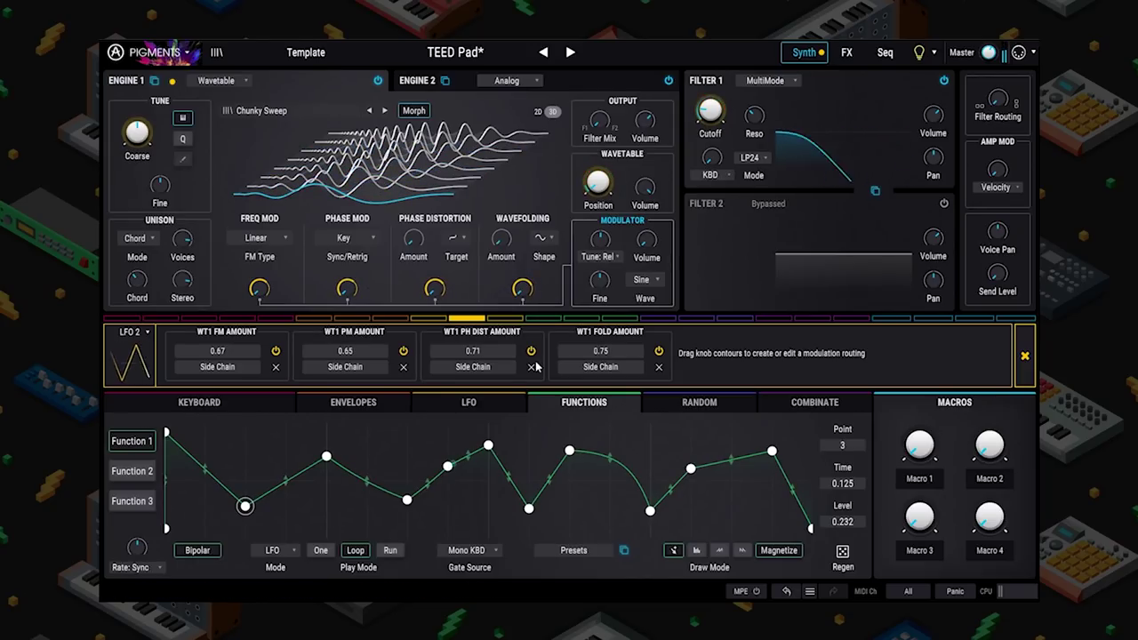
- Turn on Filter 2, adjust its cutoff, and close LFO 2's routing view
{"action": "left_click", "coordinate": [944, 204]}
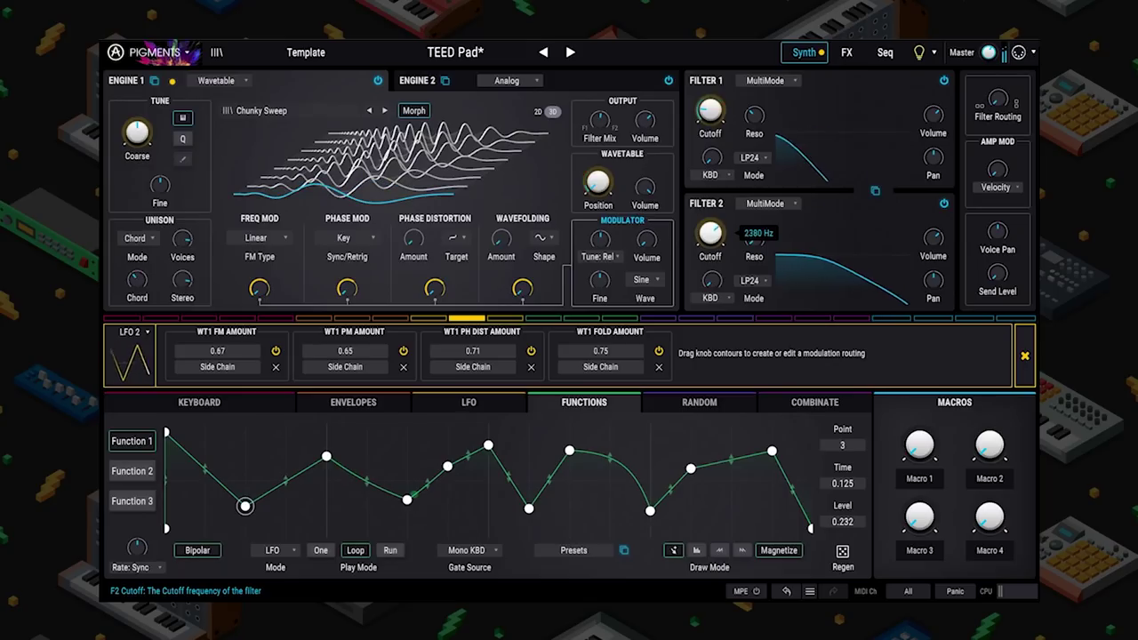
{"action": "mouse_move", "coordinate": [754, 238]}
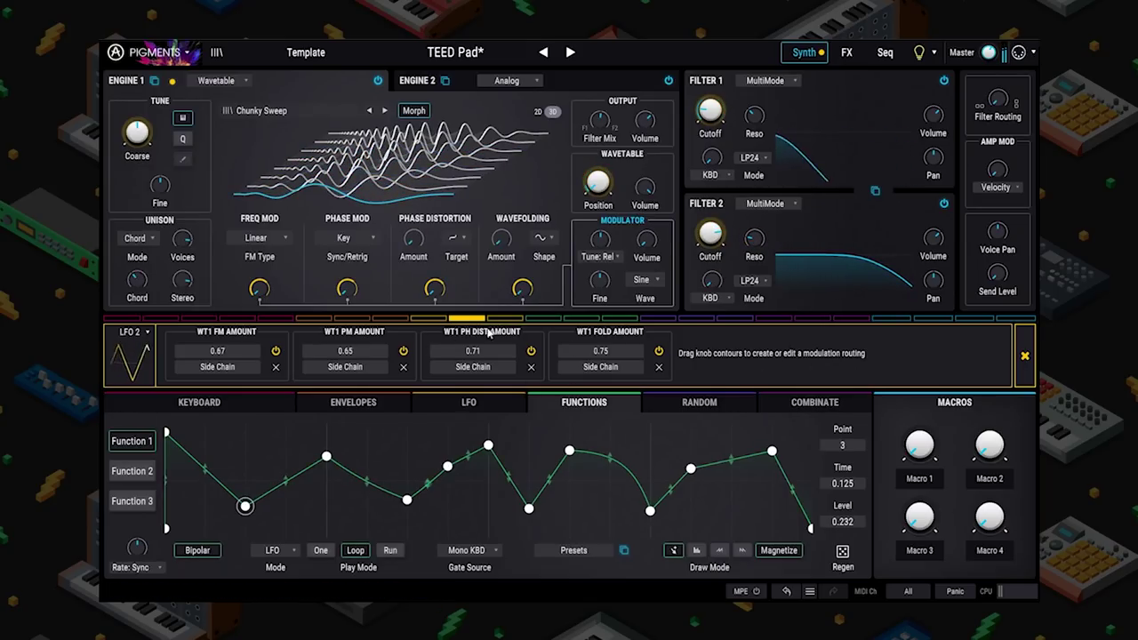
{"action": "left_click", "coordinate": [1023, 355]}
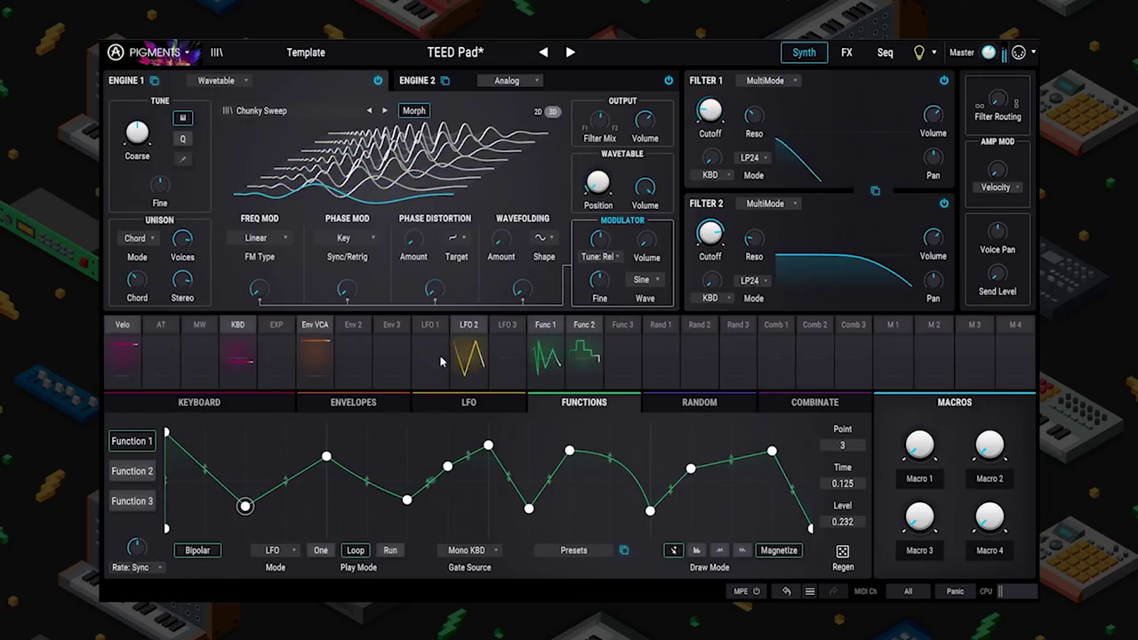
- Reshape LFO 2 by lowering its waveform and symmetry settings, and reduce its synced rate
{"action": "left_click", "coordinate": [464, 402]}
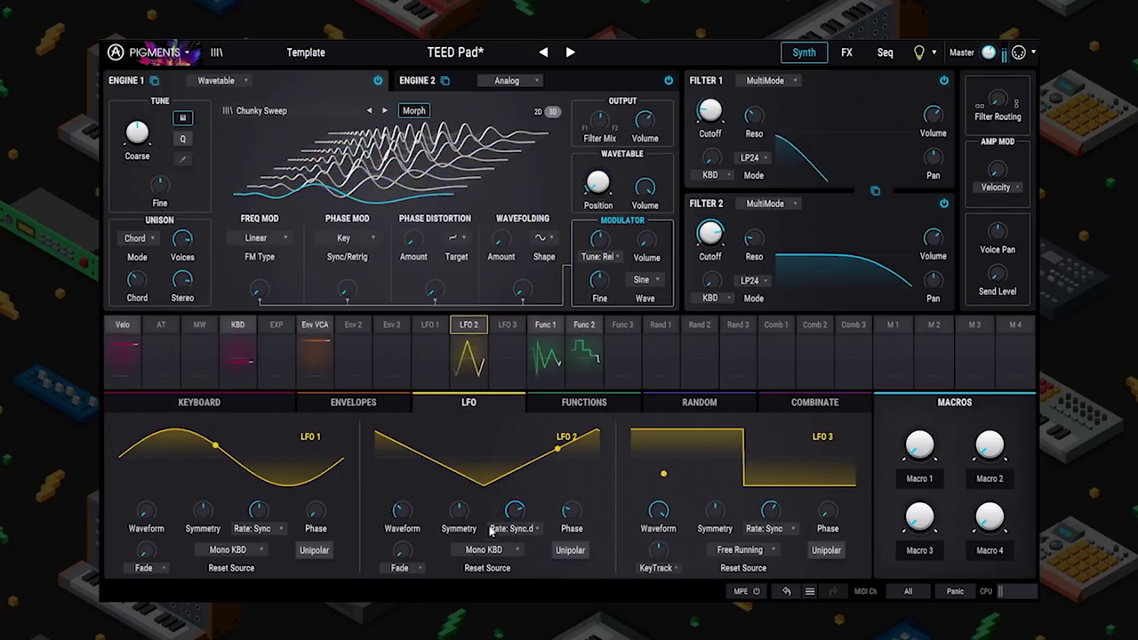
{"action": "left_click_drag", "start_coordinate": [458, 510], "coordinate": [458, 516]}
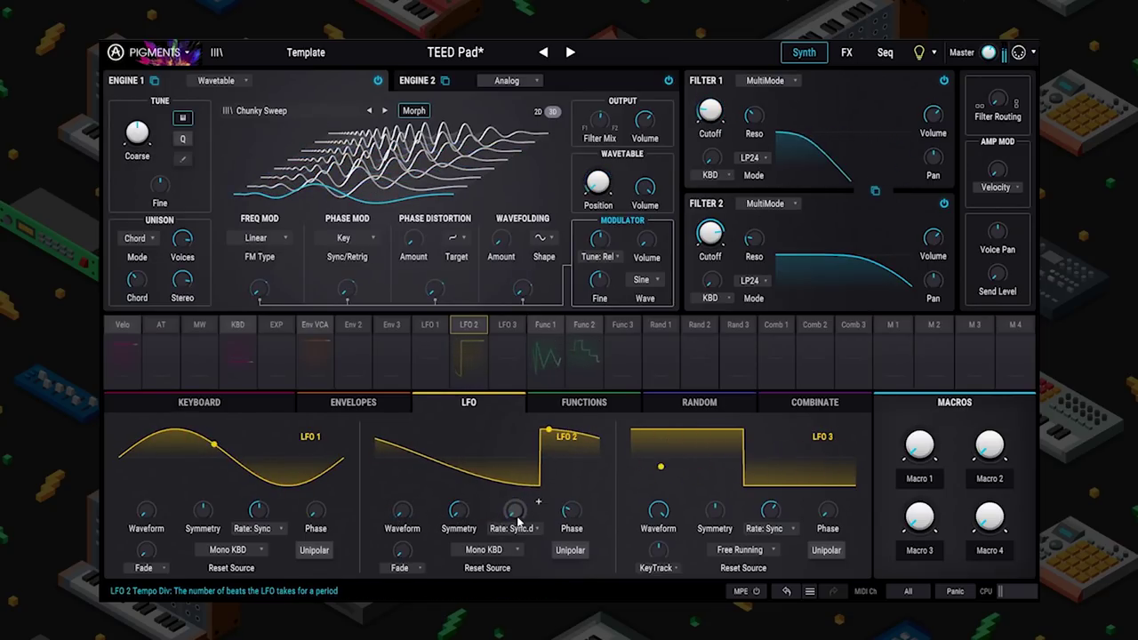
{"action": "mouse_move", "coordinate": [516, 522]}
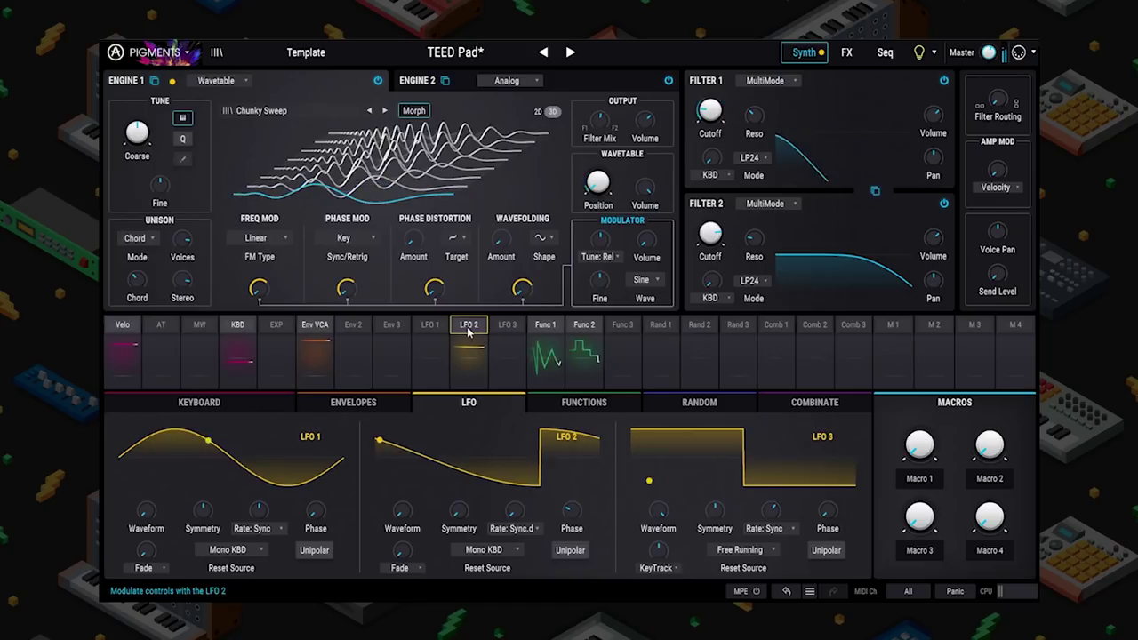
- Modulate LFO 2's rate with Function 2 at 0.78, and set LFO 2's reset source to Free Running
{"action": "left_click", "coordinate": [582, 327]}
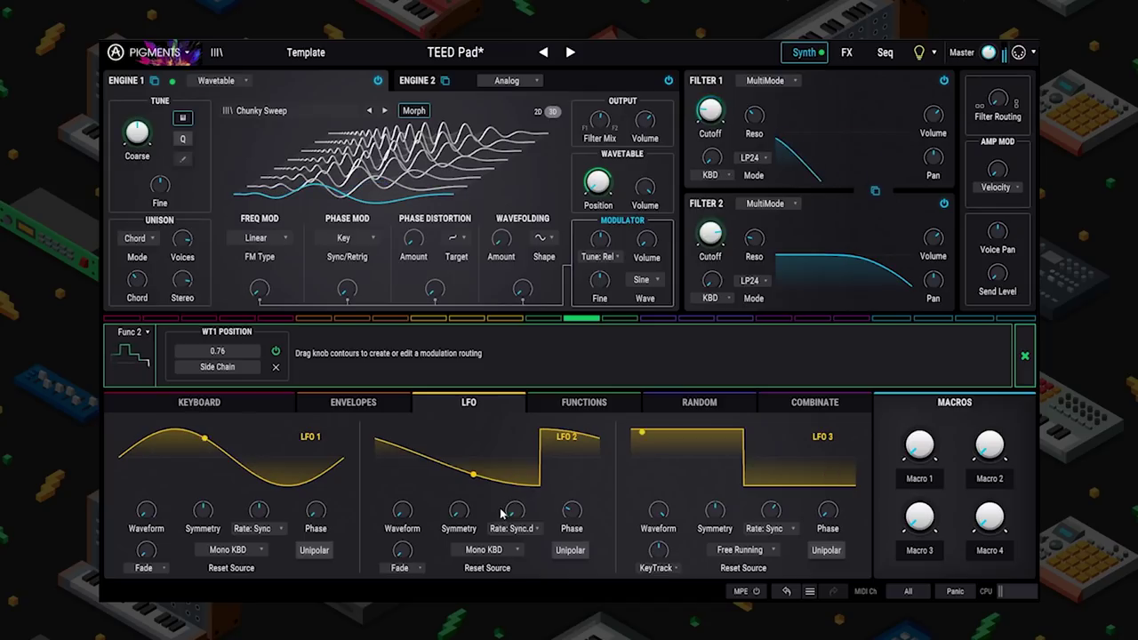
{"action": "left_click_drag", "start_coordinate": [504, 513], "coordinate": [504, 507]}
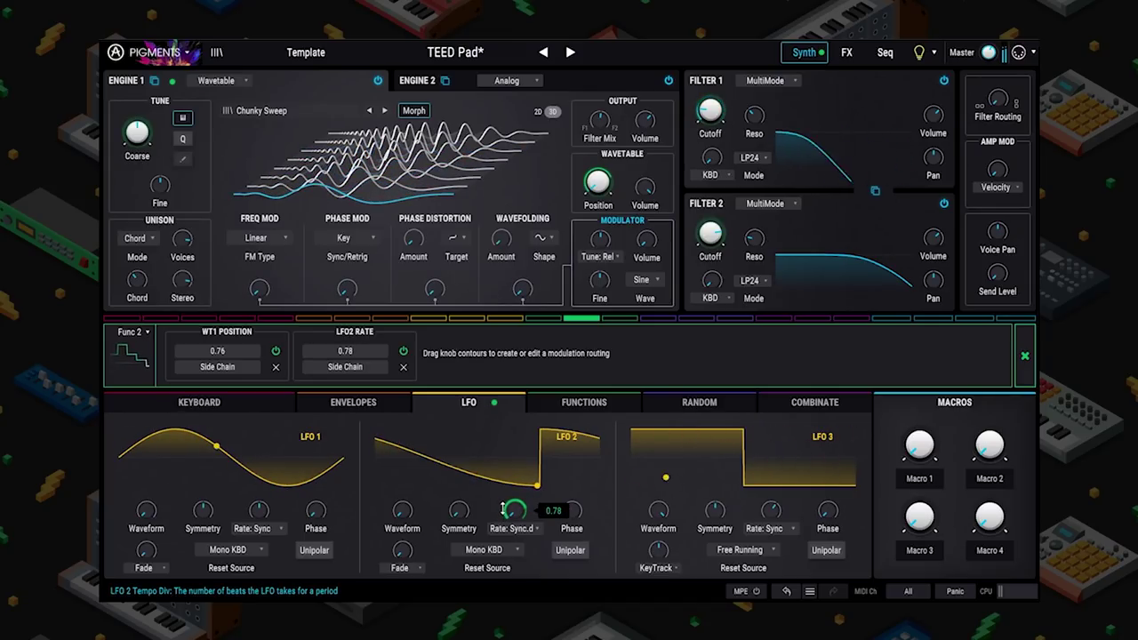
{"action": "left_click", "coordinate": [474, 553]}
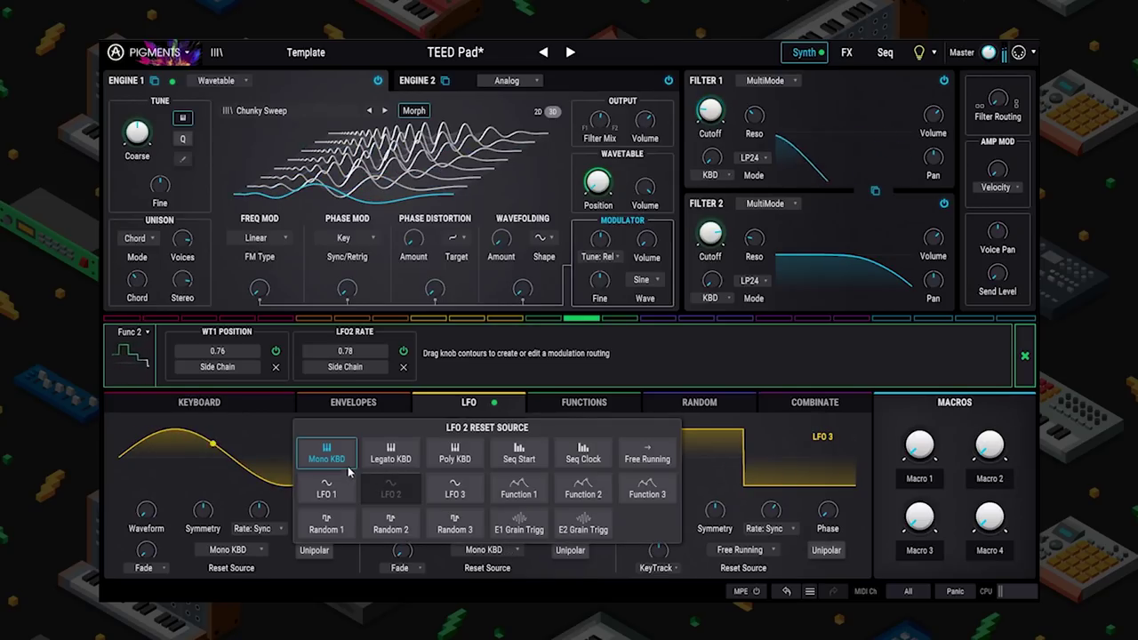
{"action": "left_click", "coordinate": [615, 459]}
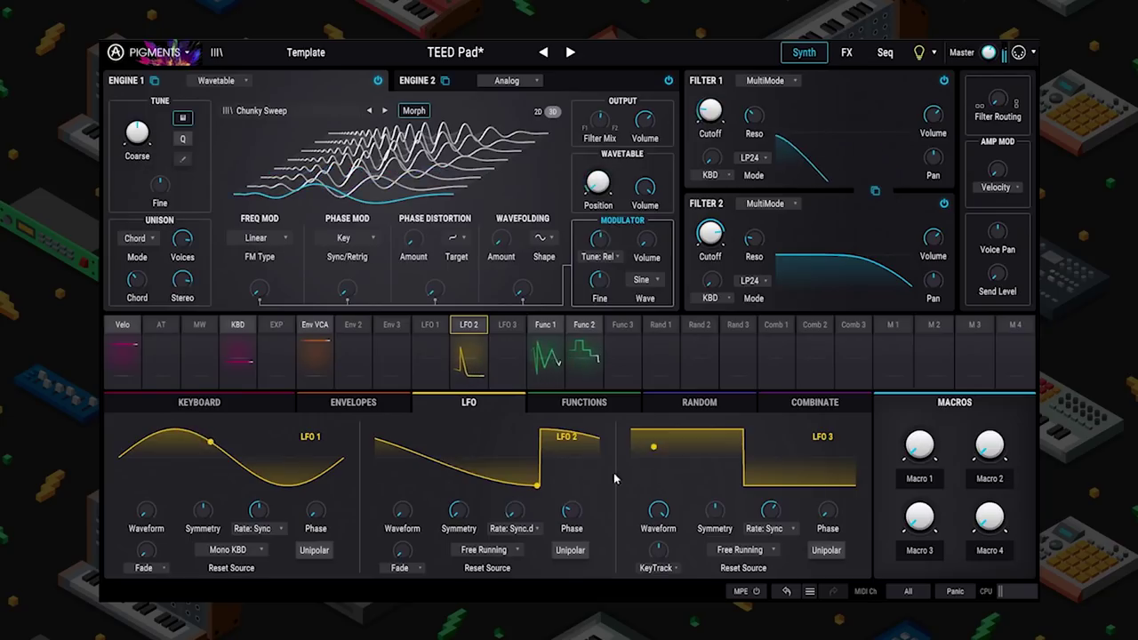
- Modulate Filter 2's cutoff with LFO 3 at 0.33, and change Filter 2 to the SEM type with adjusted resonance
{"action": "left_click", "coordinate": [507, 330]}
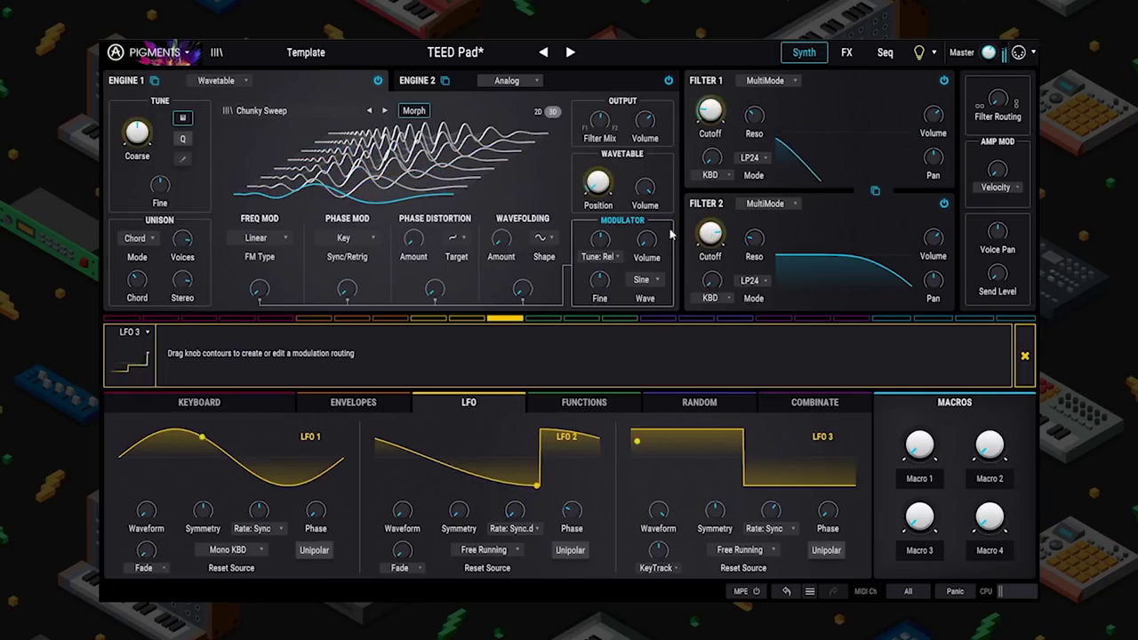
{"action": "left_click_drag", "start_coordinate": [700, 233], "coordinate": [699, 212]}
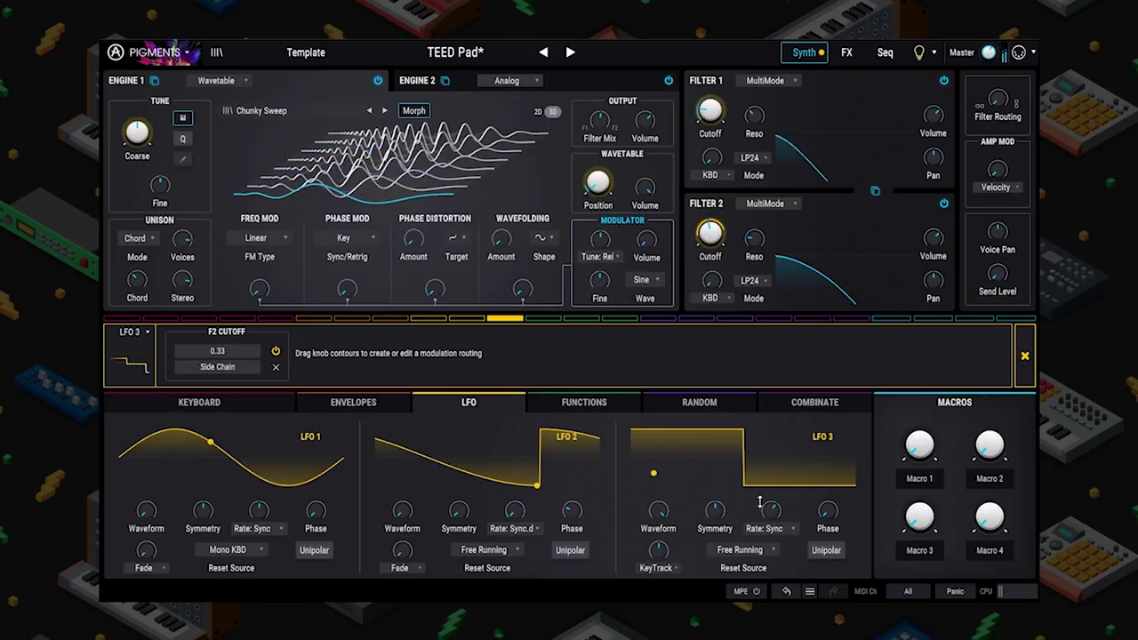
{"action": "left_click", "coordinate": [765, 202]}
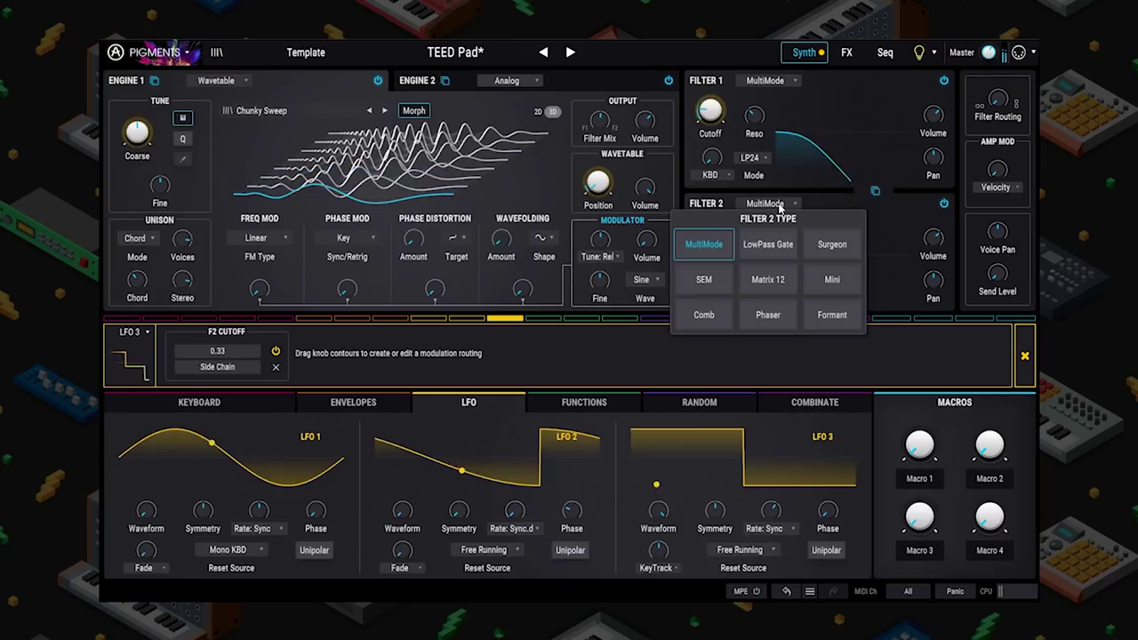
{"action": "left_click", "coordinate": [756, 279]}
{"action": "left_click", "coordinate": [760, 206]}
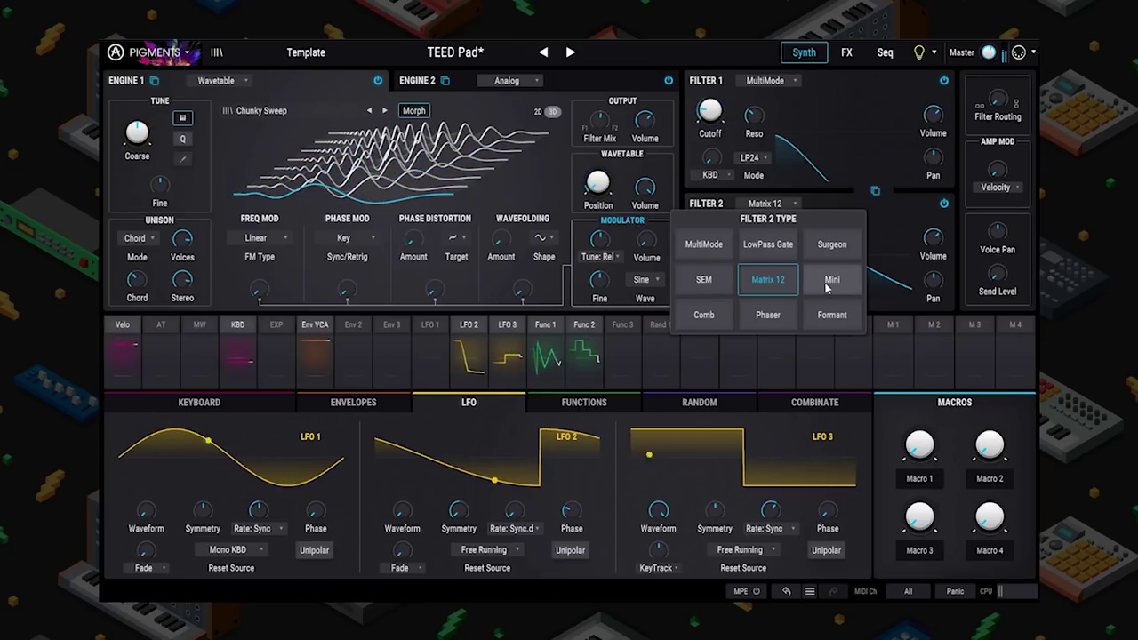
{"action": "left_click", "coordinate": [729, 280]}
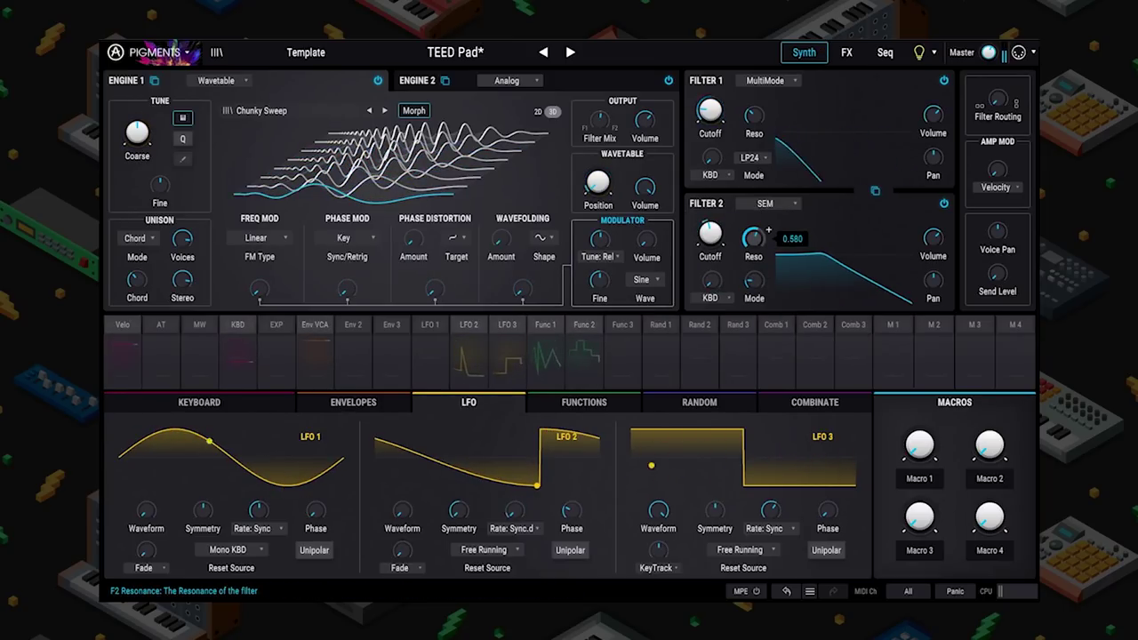
{"action": "mouse_move", "coordinate": [752, 284]}
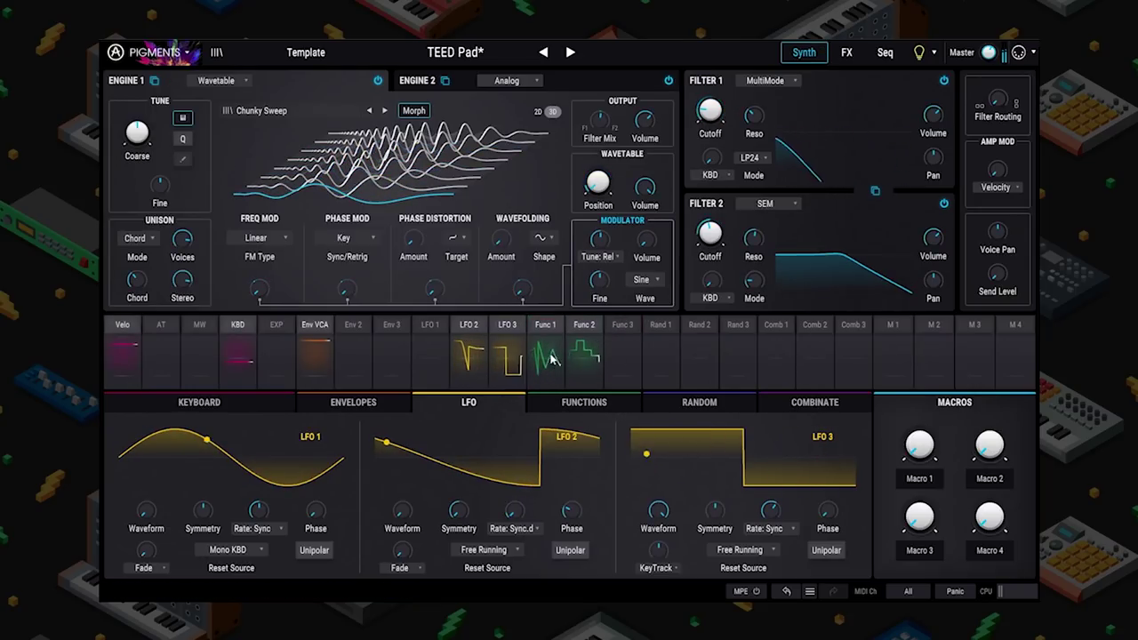
- Change LFO 3 to a sine waveform with its rate in Hertz, and raise Filter 1's cutoff
{"action": "left_click", "coordinate": [508, 325]}
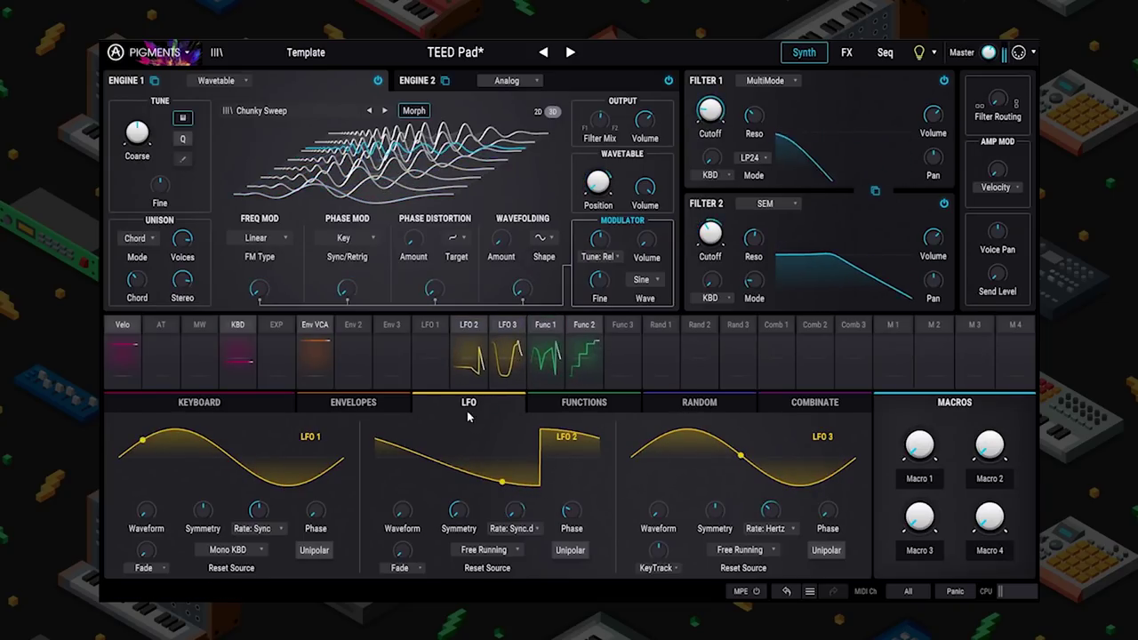
{"action": "left_click_drag", "start_coordinate": [711, 111], "coordinate": [710, 98]}
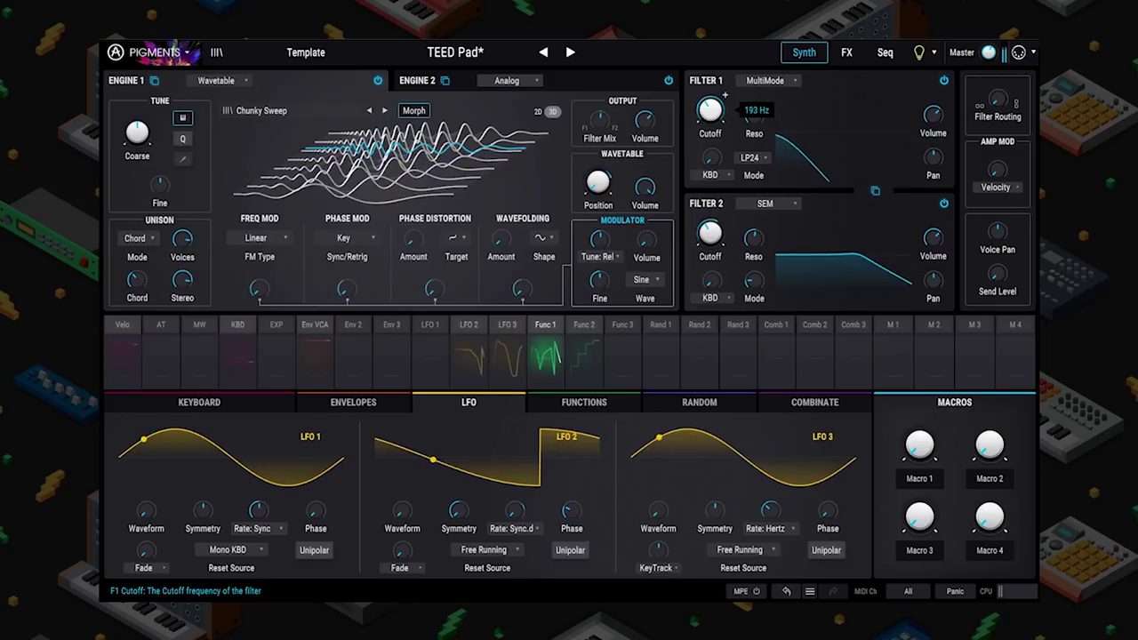
{"action": "mouse_move", "coordinate": [725, 218]}
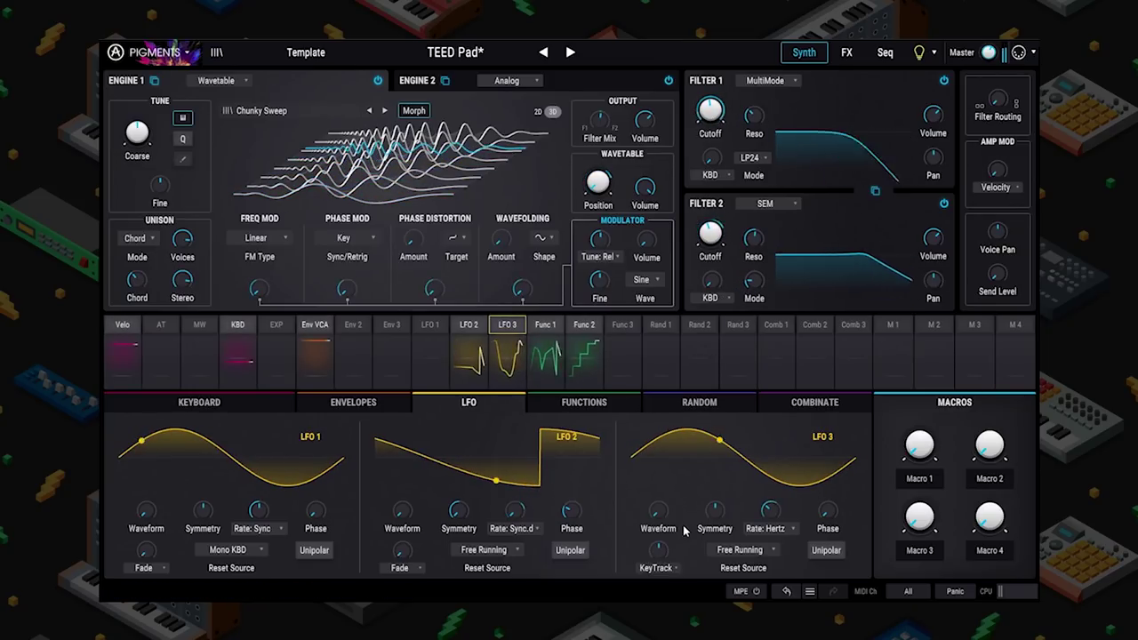
- Load the Rhythmic - 2 preset as Function 2's curve
{"action": "mouse_move", "coordinate": [728, 505]}
{"action": "left_click", "coordinate": [584, 402]}
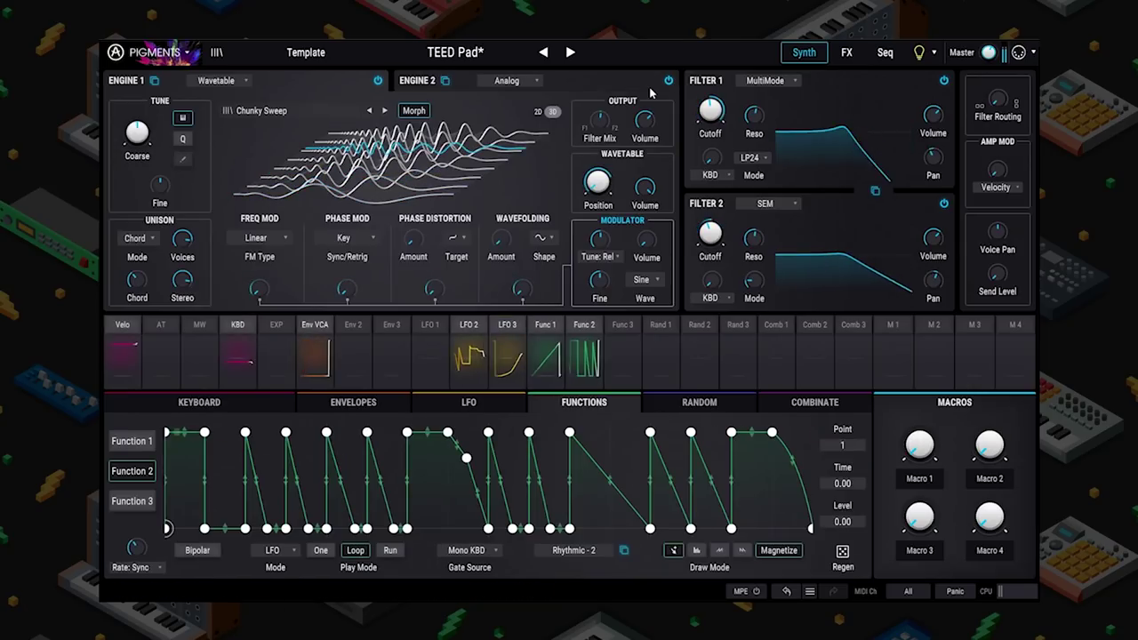
- Replace the Distortion in Bus A's first slot with a Compressor, and set its output gain to about 11.9 dB
{"action": "left_click", "coordinate": [847, 51]}
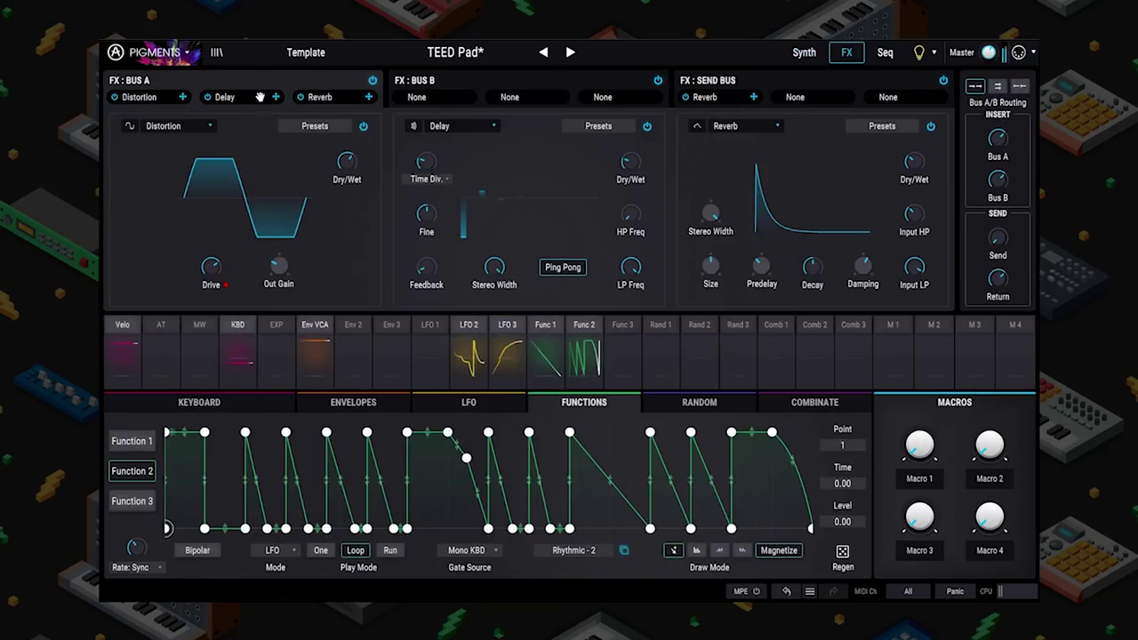
{"action": "left_click", "coordinate": [201, 131]}
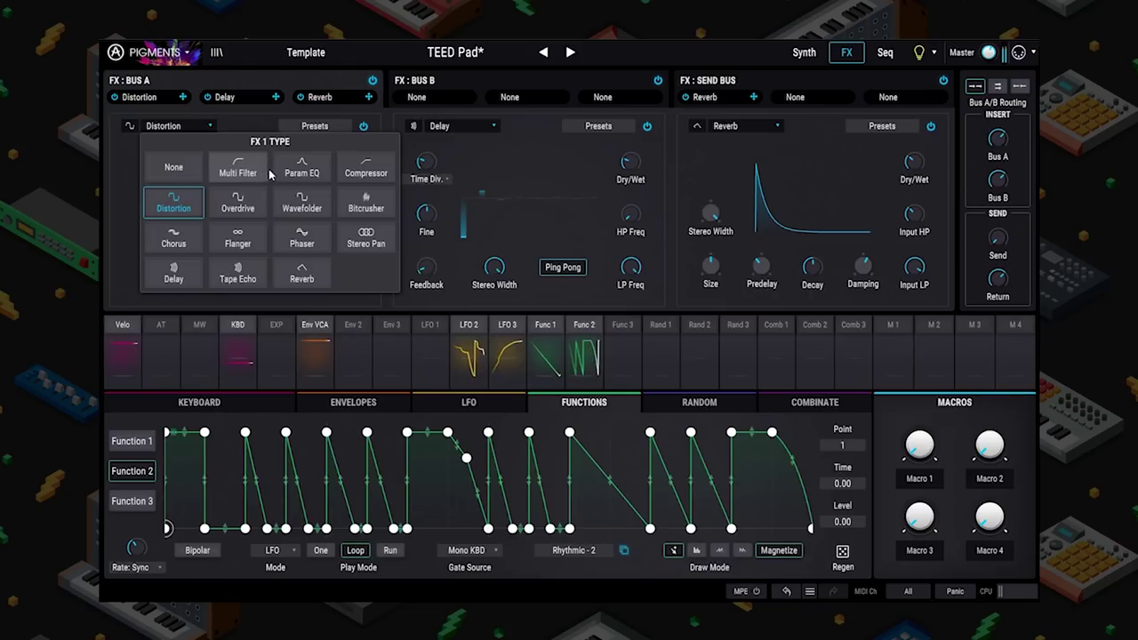
{"action": "left_click", "coordinate": [175, 238]}
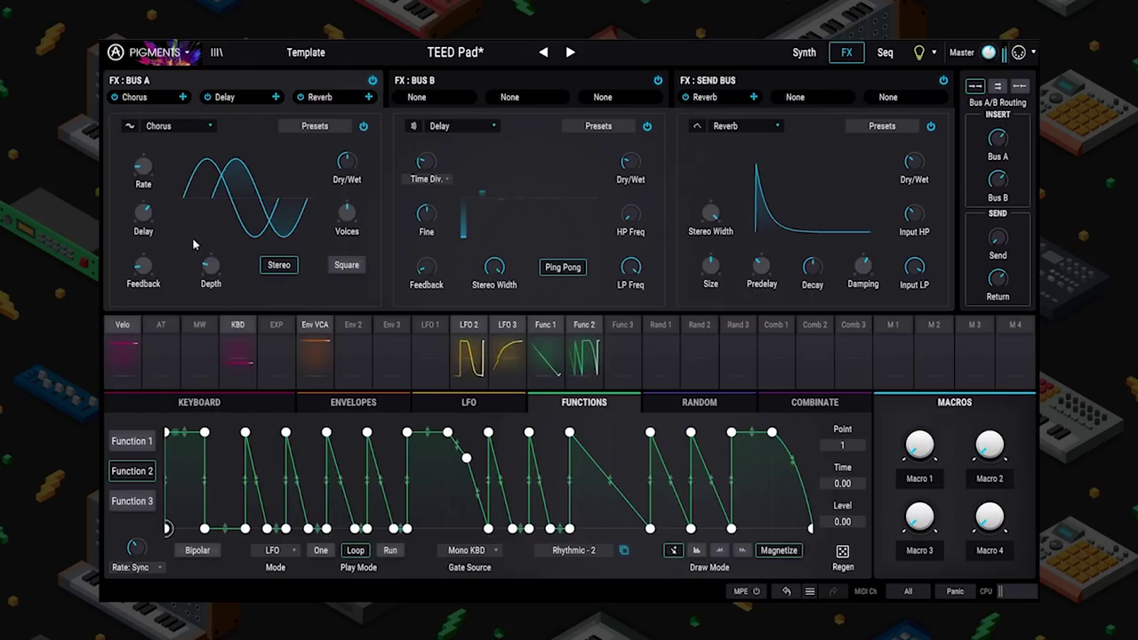
{"action": "mouse_move", "coordinate": [358, 154]}
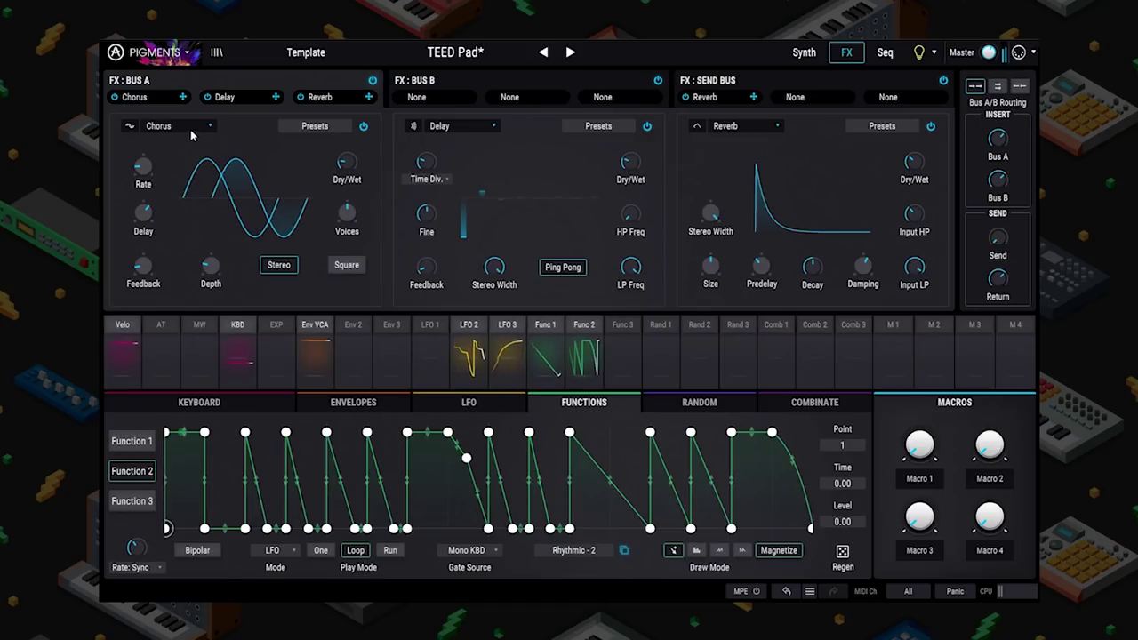
{"action": "left_click", "coordinate": [191, 134]}
{"action": "left_click", "coordinate": [355, 163]}
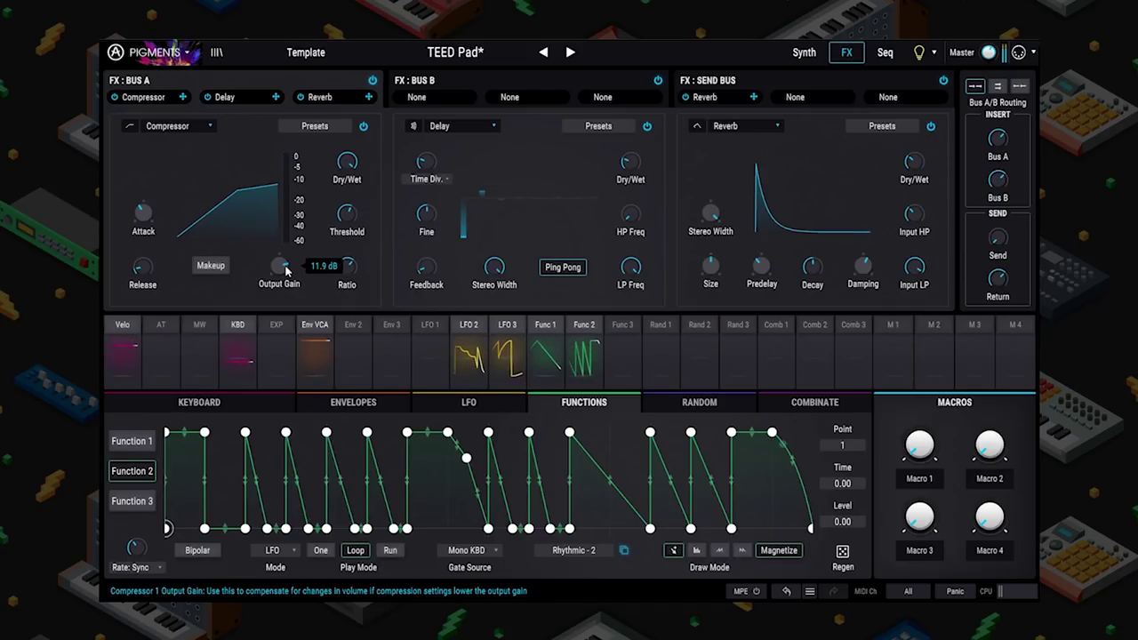
- Return to the synth page and start saving the sound as a new preset named Derp House Vibes
{"action": "left_click", "coordinate": [804, 51]}
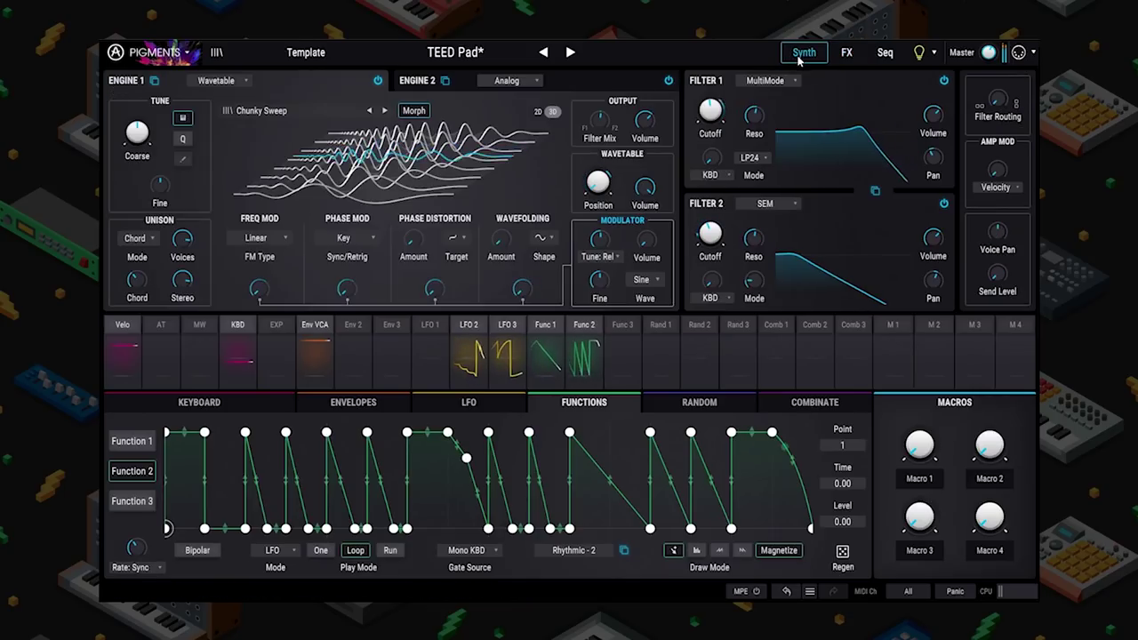
{"action": "key", "text": "ctrl+s"}
{"action": "type", "text": "D"}
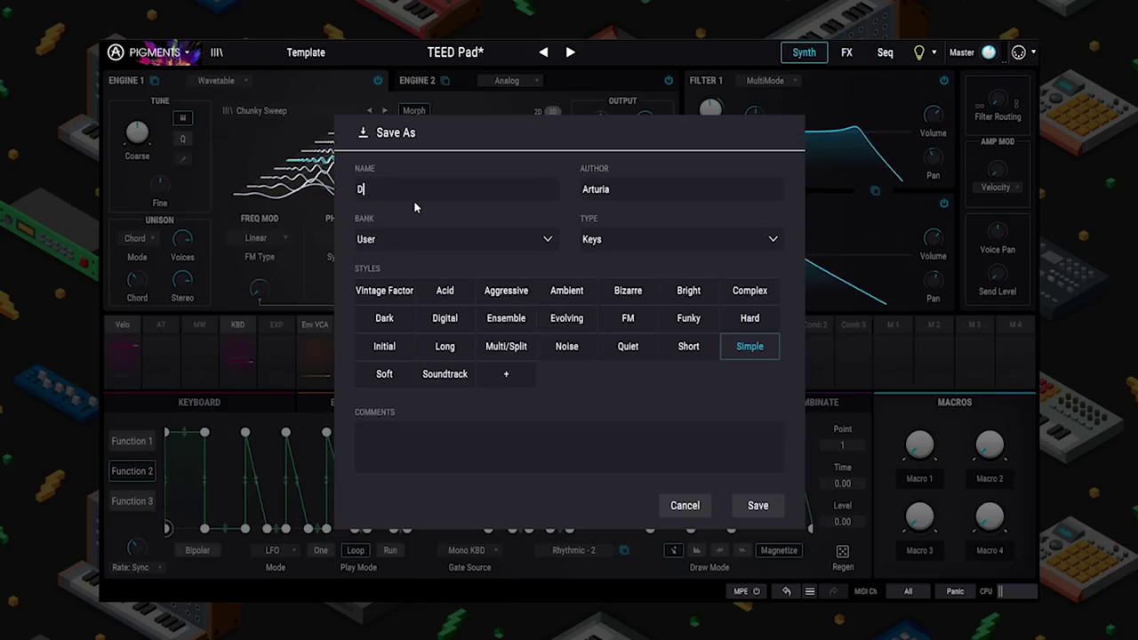
{"action": "type", "text": "erp House Vibes"}
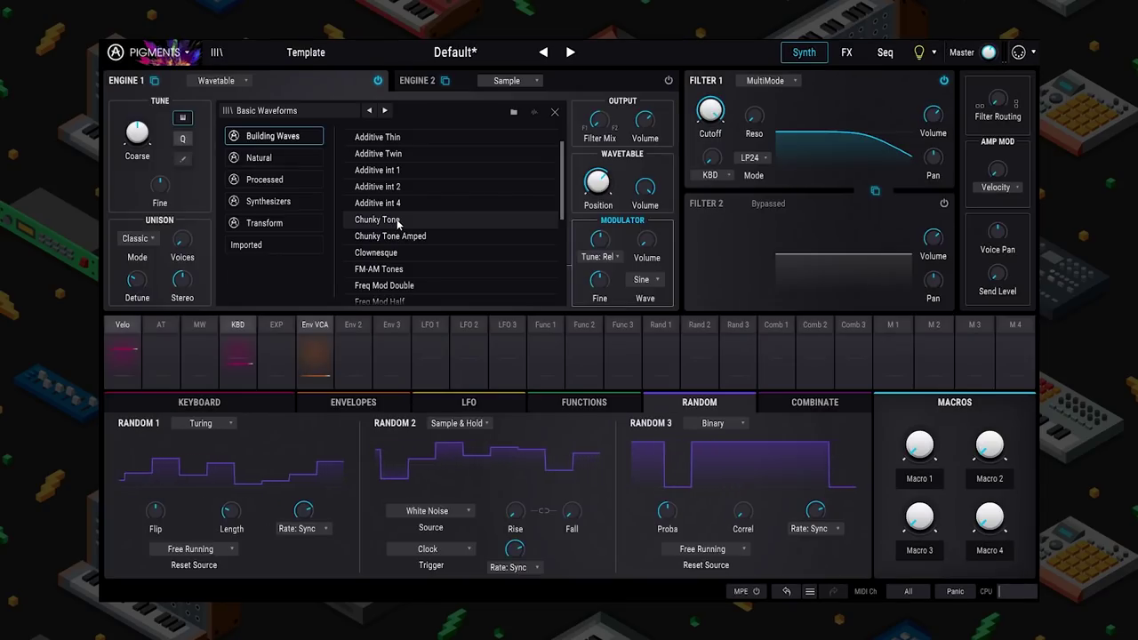
- Load the Chunky Tone wavetable from Building Waves into Engine 1
{"action": "left_click", "coordinate": [395, 223]}
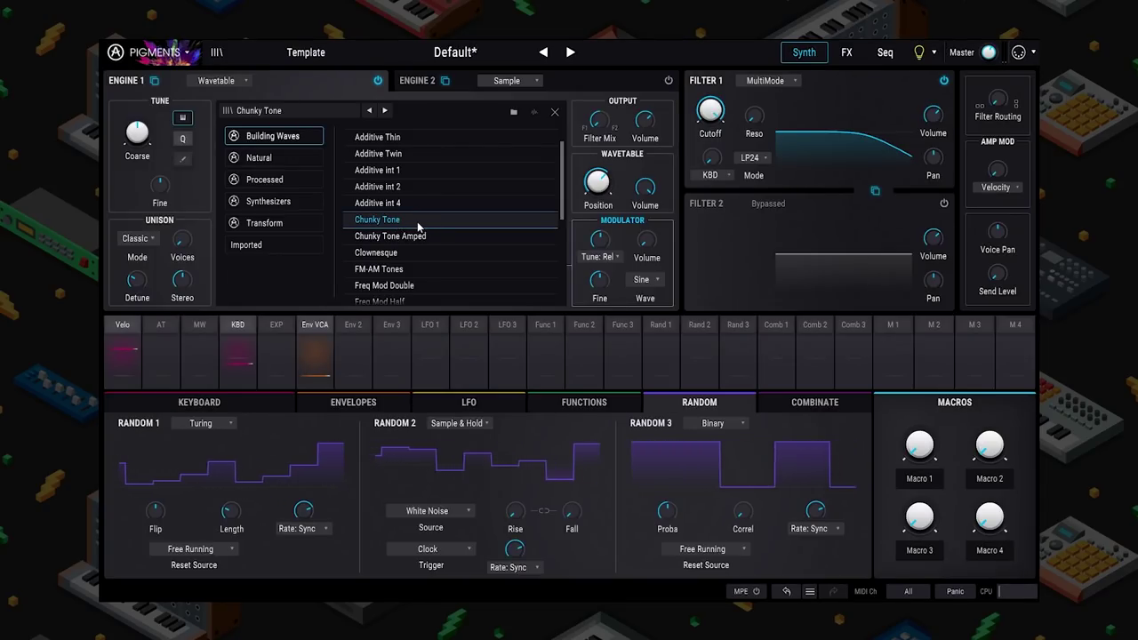
{"action": "double_click", "coordinate": [414, 223]}
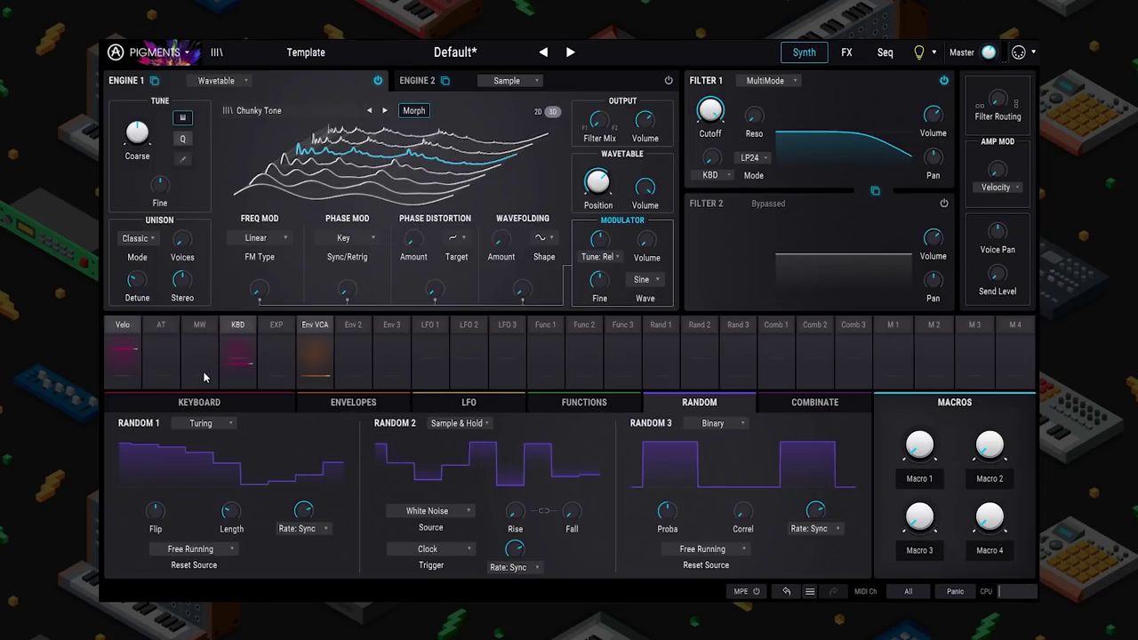
- Compare the LFO and Random modulators, and route Random 1 to Engine 1's wavetable Position
{"action": "left_click", "coordinate": [469, 325]}
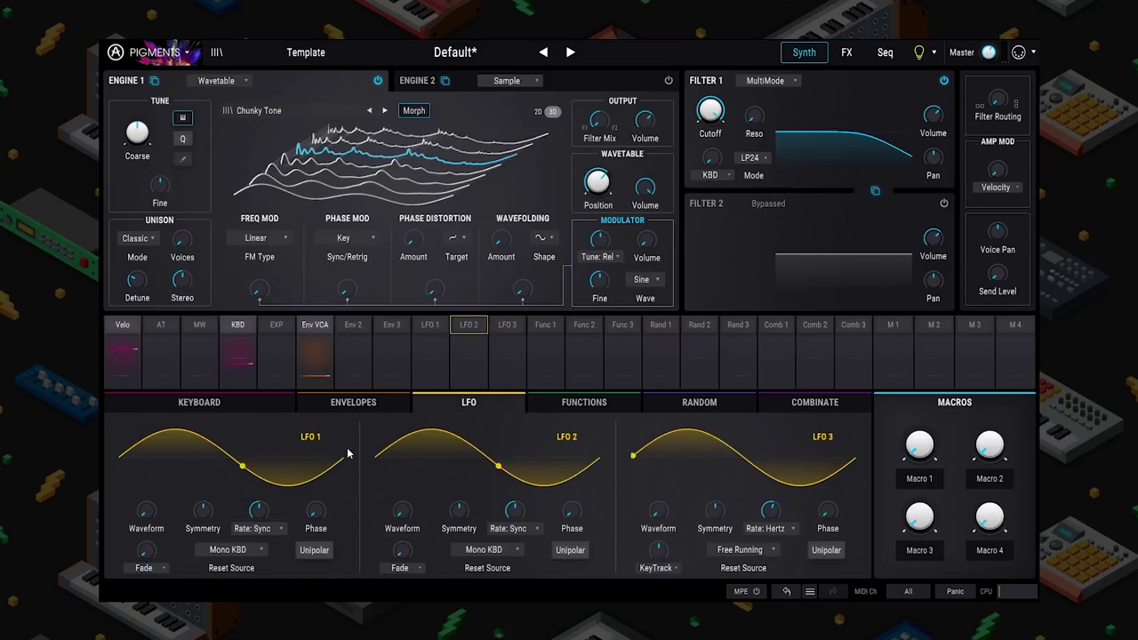
{"action": "left_click", "coordinate": [661, 364]}
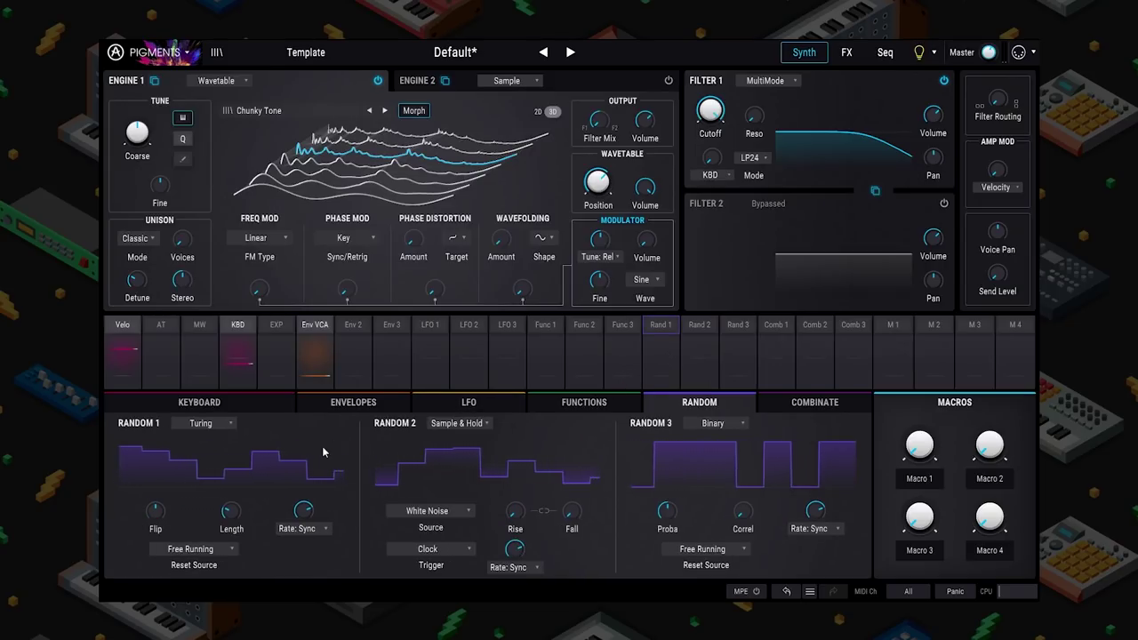
{"action": "left_click", "coordinate": [652, 423]}
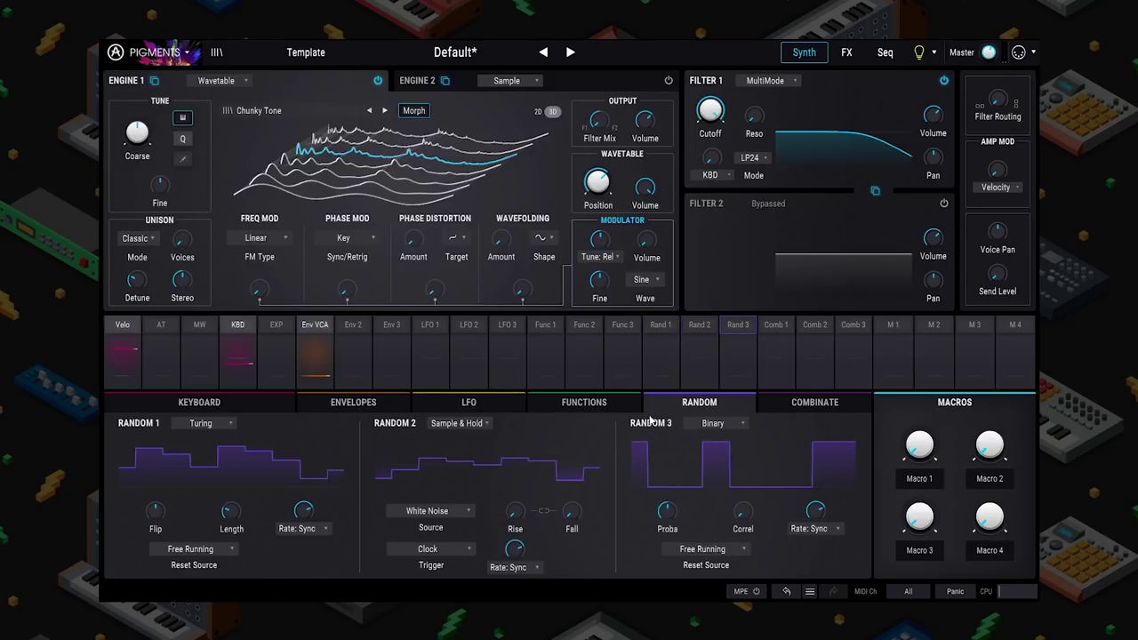
{"action": "left_click", "coordinate": [247, 481]}
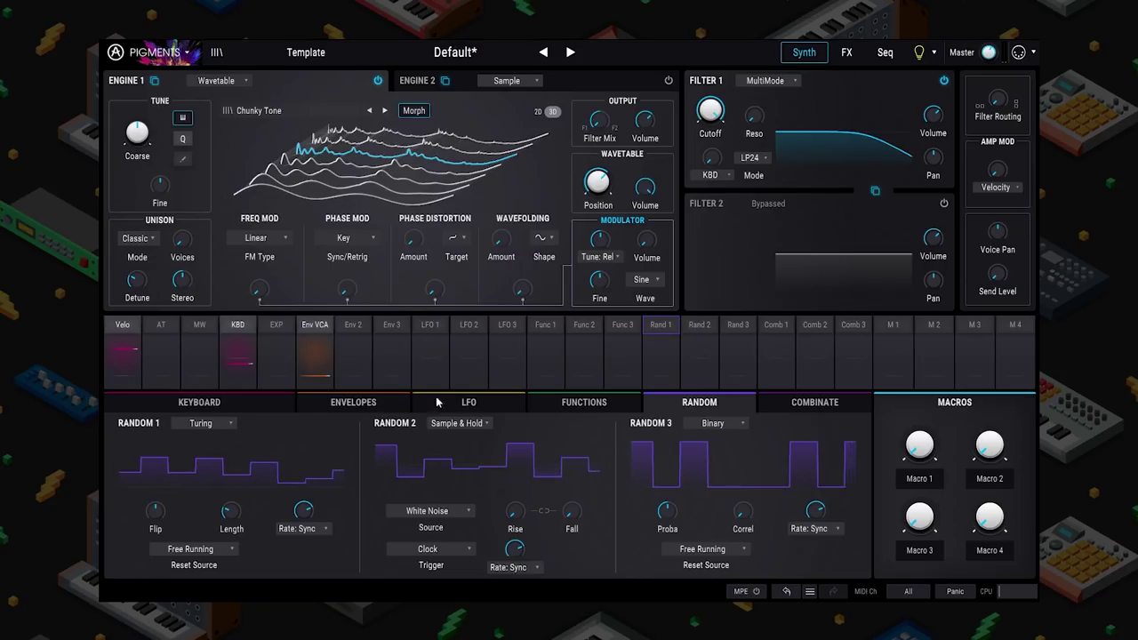
{"action": "left_click", "coordinate": [658, 333]}
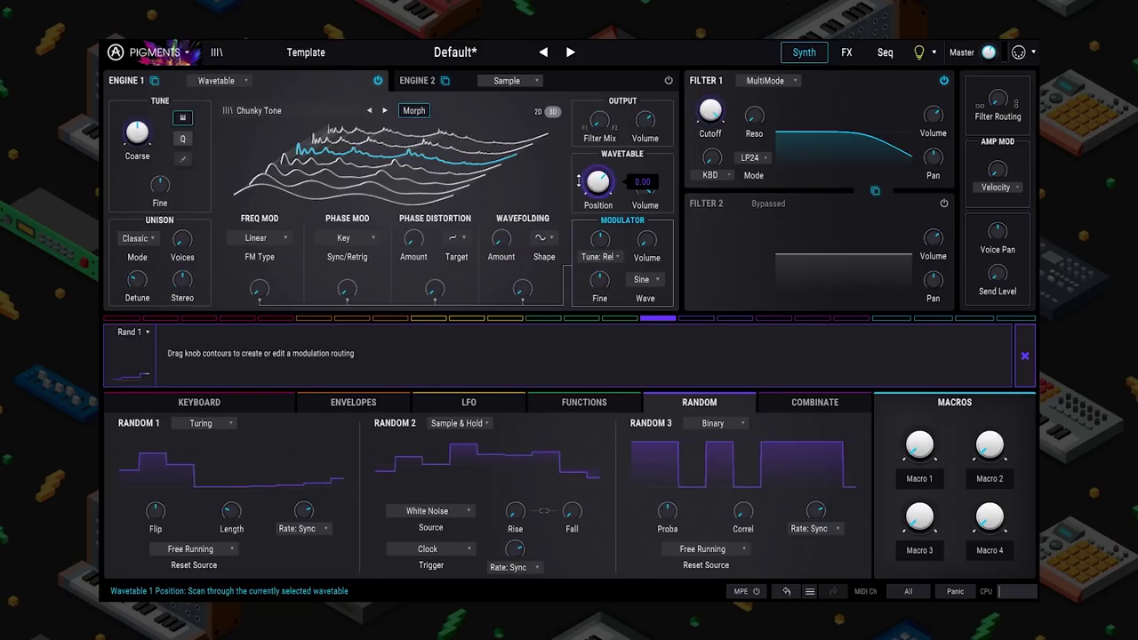
{"action": "left_click_drag", "start_coordinate": [579, 180], "coordinate": [580, 175]}
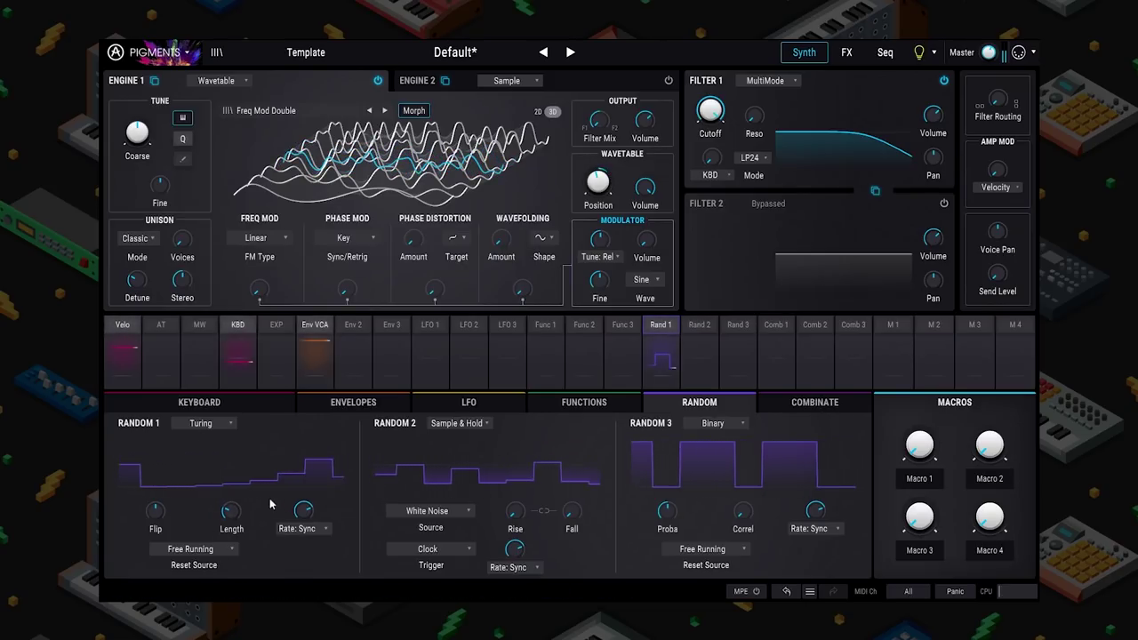
- Change Random 1 from Turing to Sample & Hold, keeping White Noise as its source
{"action": "left_click", "coordinate": [201, 423]}
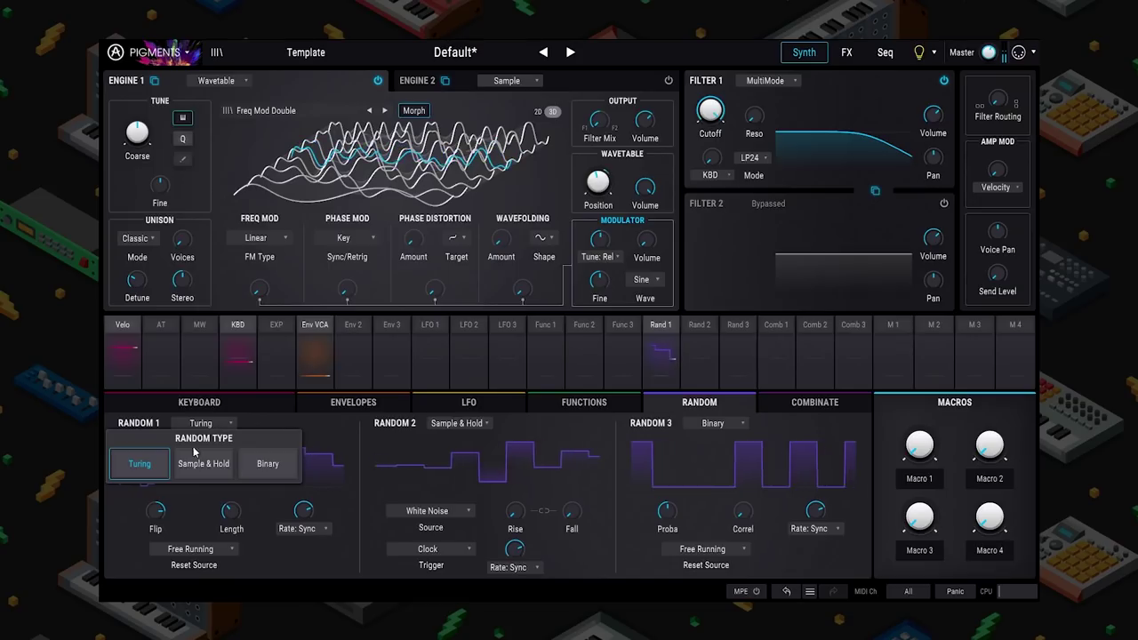
{"action": "left_click", "coordinate": [195, 458]}
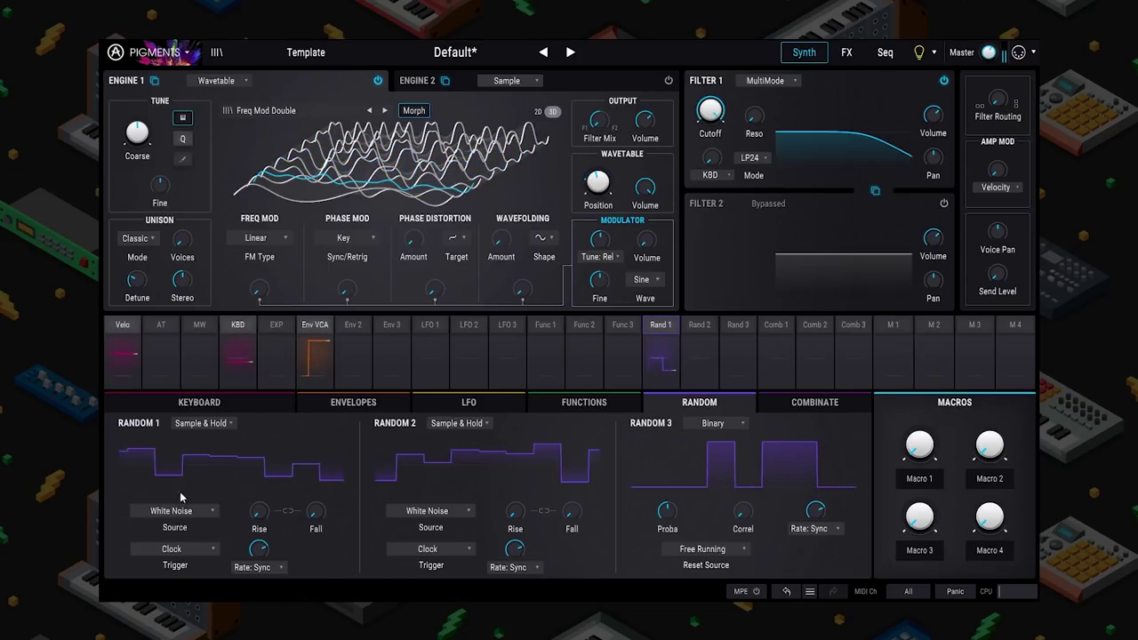
{"action": "left_click", "coordinate": [182, 513]}
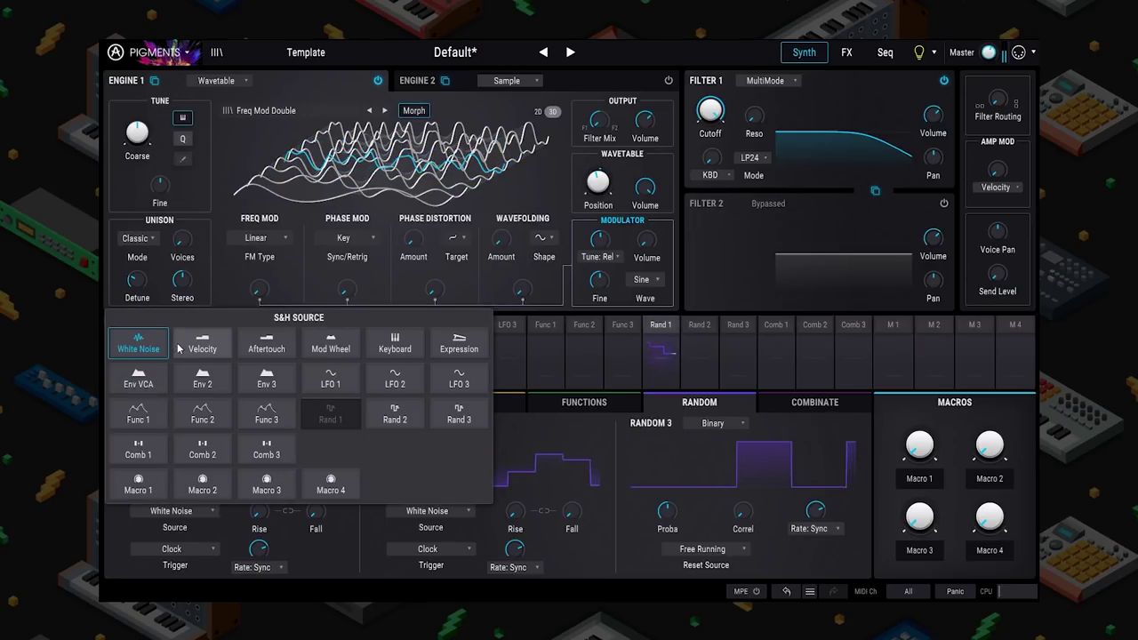
{"action": "left_click", "coordinate": [138, 349]}
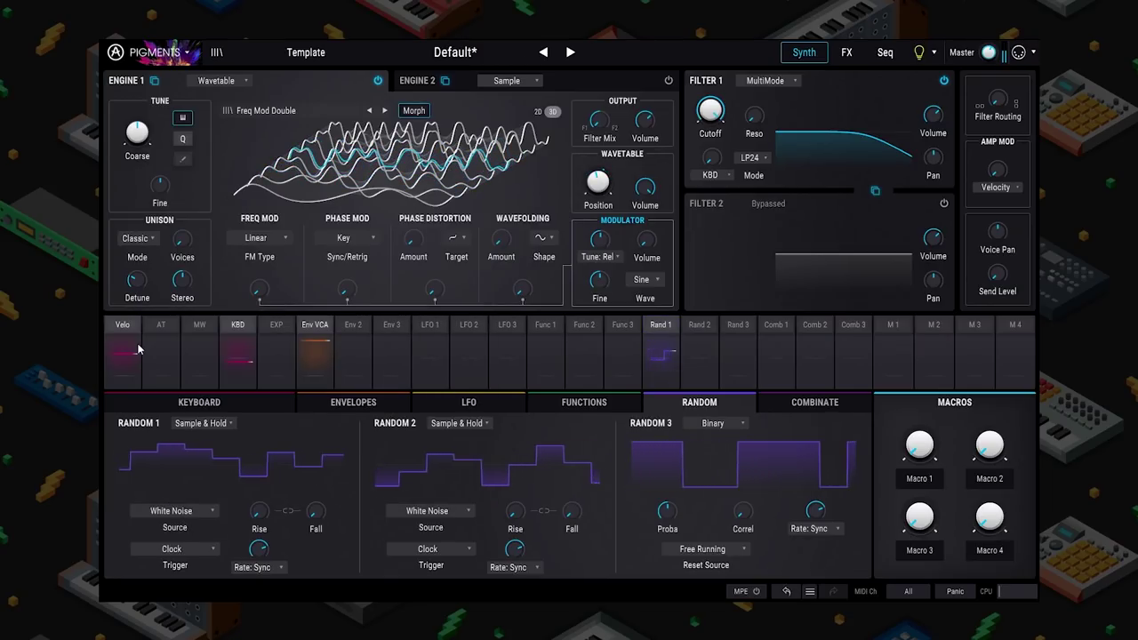
{"action": "left_click", "coordinate": [197, 505]}
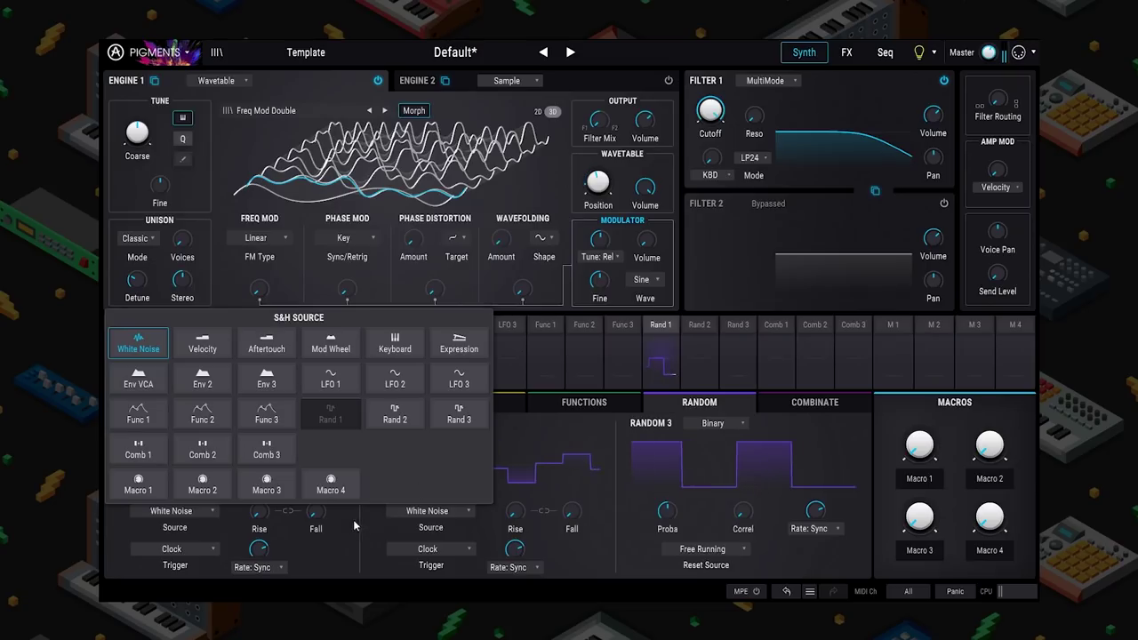
{"action": "left_click", "coordinate": [323, 572]}
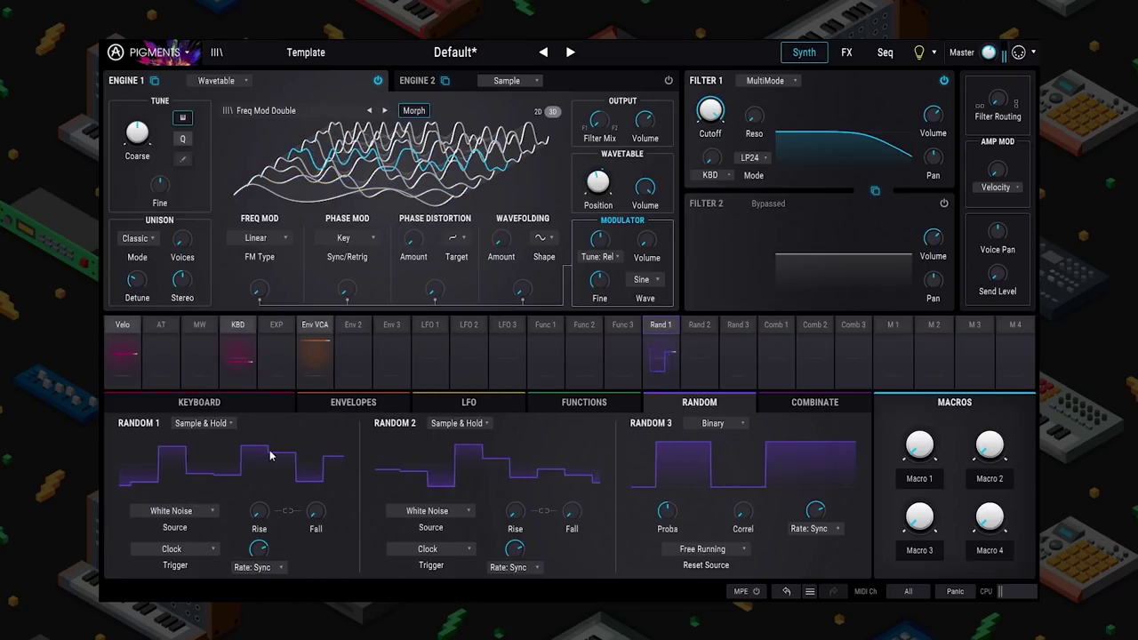
- Adjust Random 1's sync rate, trying the Hertz rate type before returning it to Sync Binary
{"action": "left_click_drag", "start_coordinate": [258, 548], "coordinate": [258, 589]}
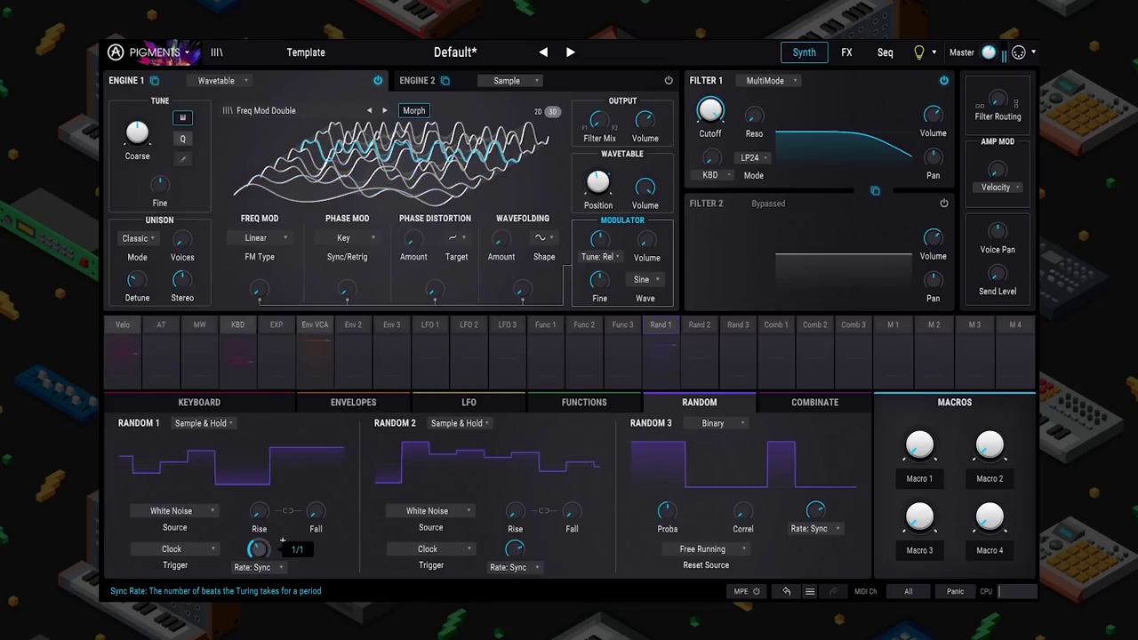
{"action": "scroll", "coordinate": [282, 540], "scroll_direction": "up", "scroll_amount": 5}
{"action": "left_click", "coordinate": [267, 568]}
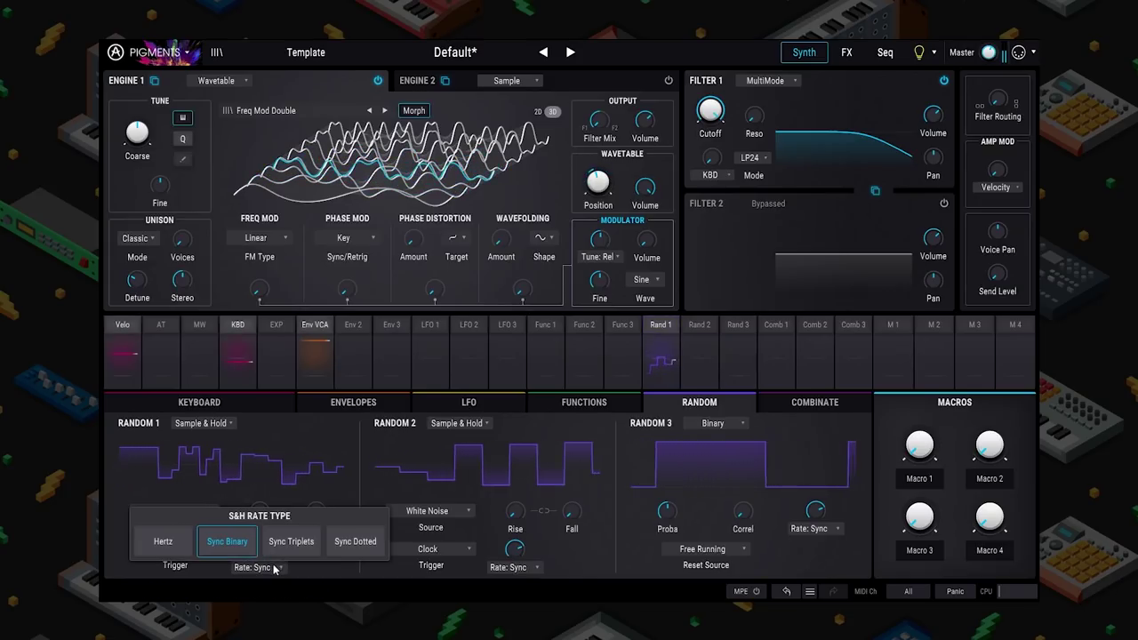
{"action": "left_click", "coordinate": [165, 542]}
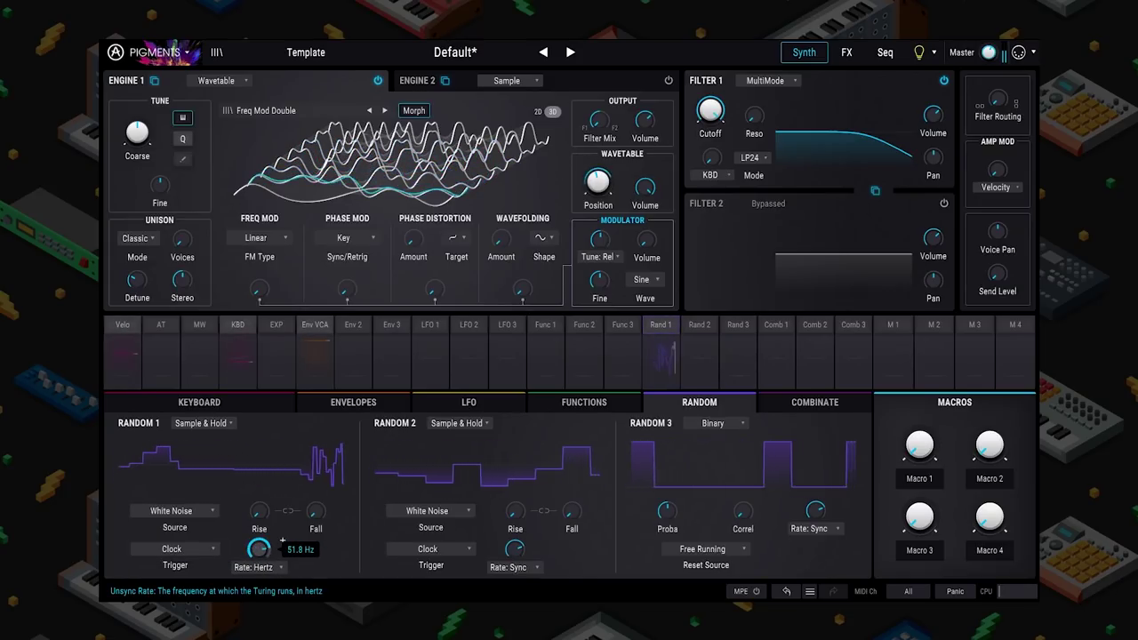
{"action": "left_click", "coordinate": [267, 568]}
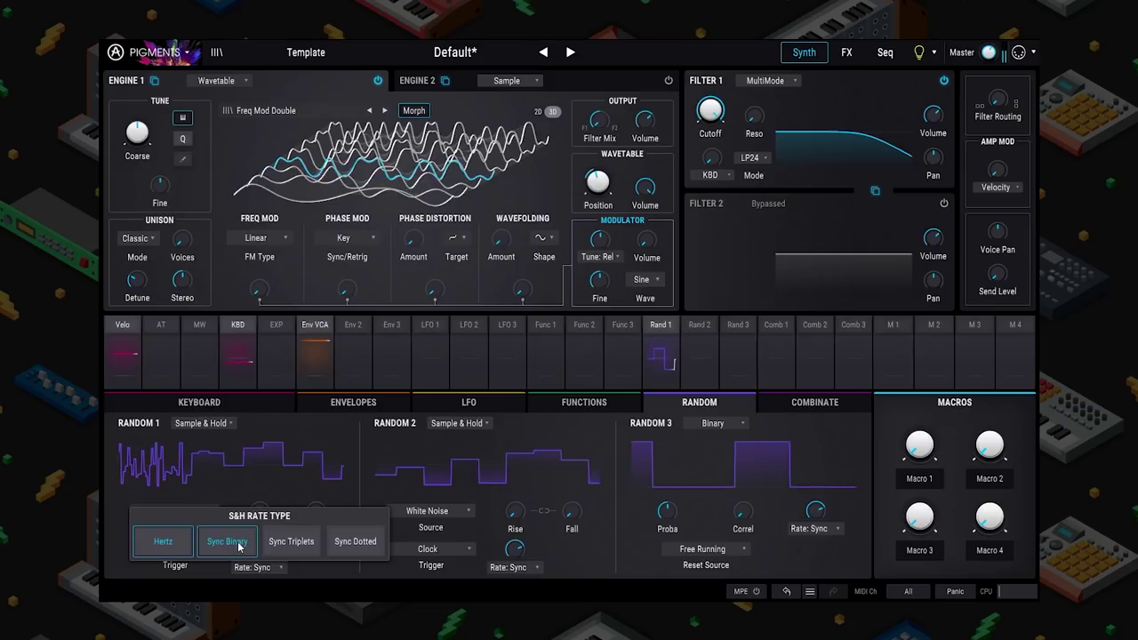
{"action": "left_click", "coordinate": [225, 542]}
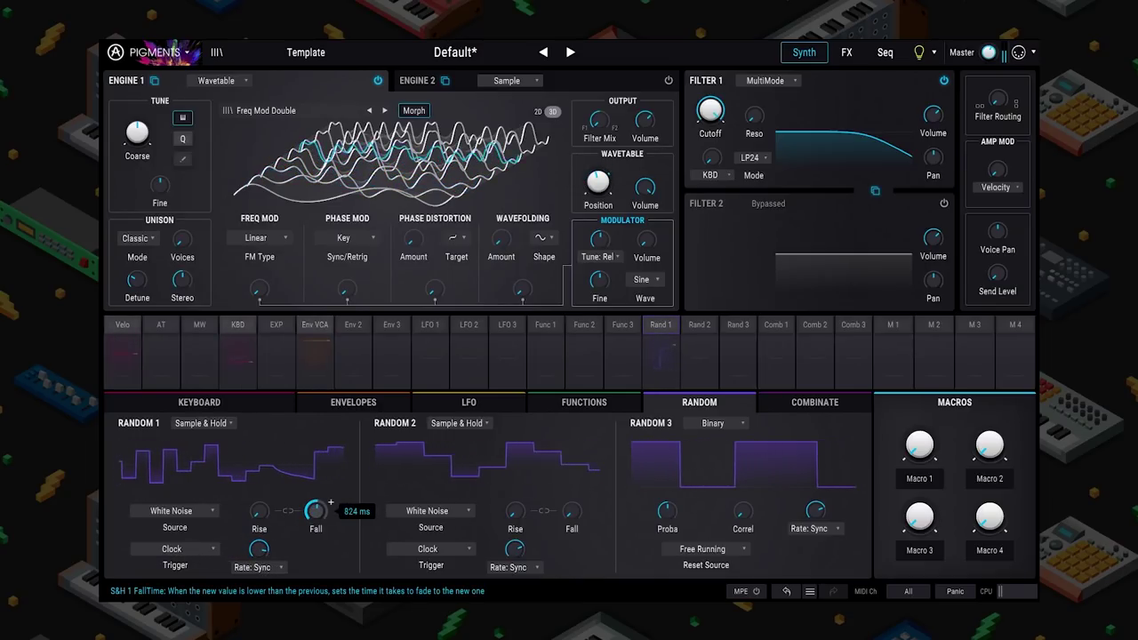
- Try smoothing Random 1's steps with a Rise time of about 325 ms, and bring it back down
{"action": "left_click_drag", "start_coordinate": [260, 511], "coordinate": [260, 491]}
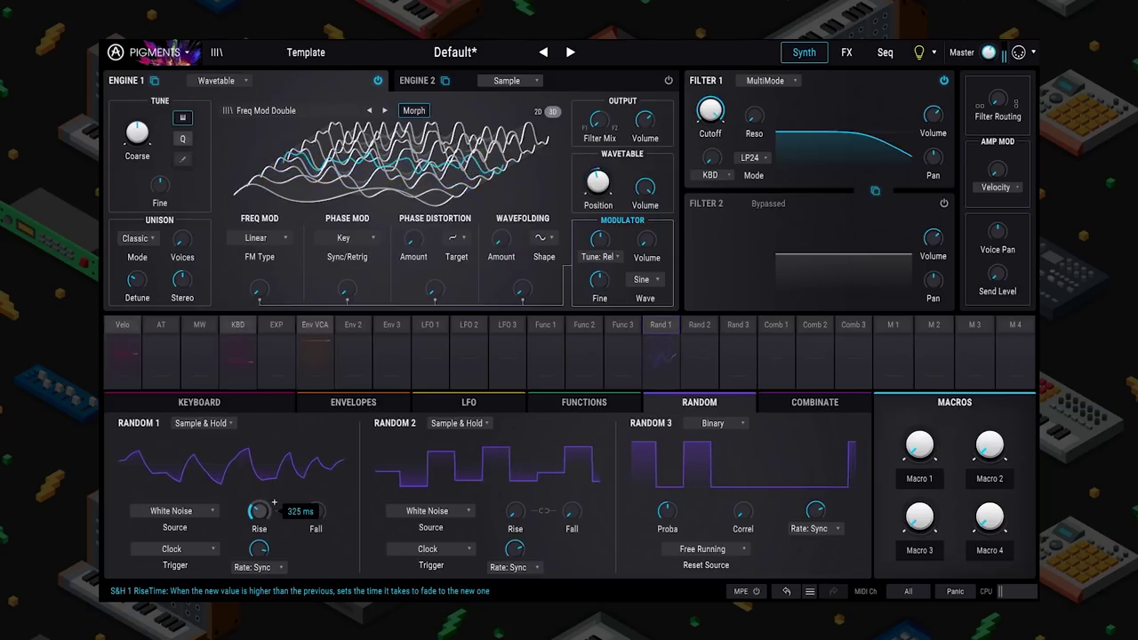
{"action": "scroll", "coordinate": [256, 514], "scroll_direction": "down", "scroll_amount": 4}
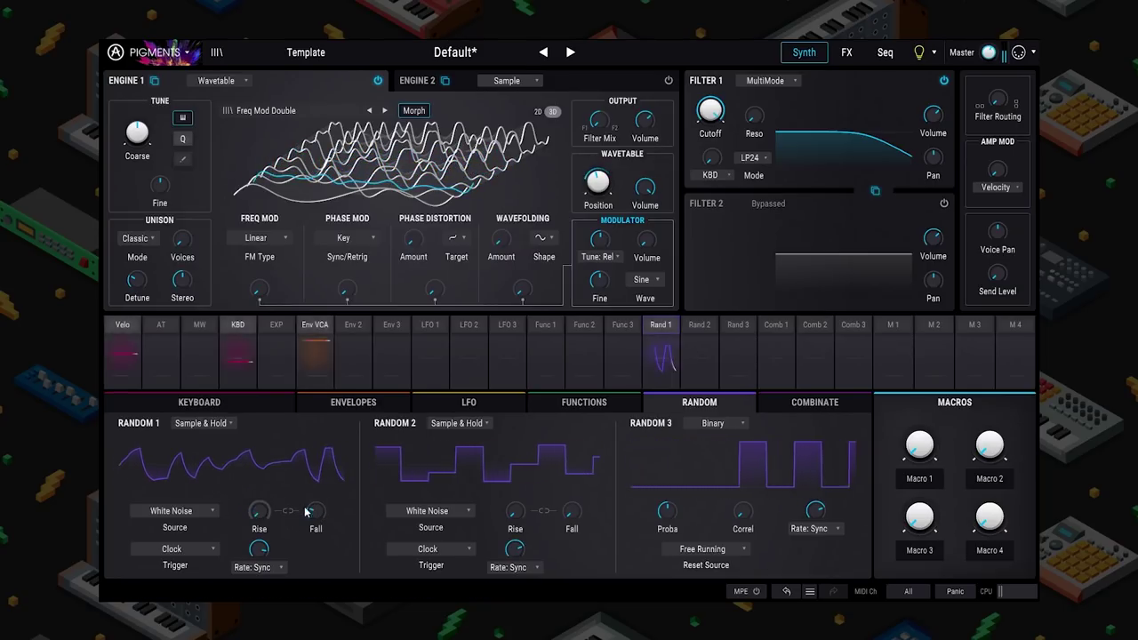
- Try Random 1 in Binary mode with a probability of about 0.328, and return it to Sample & Hold
{"action": "left_click", "coordinate": [228, 425]}
{"action": "left_click", "coordinate": [267, 463]}
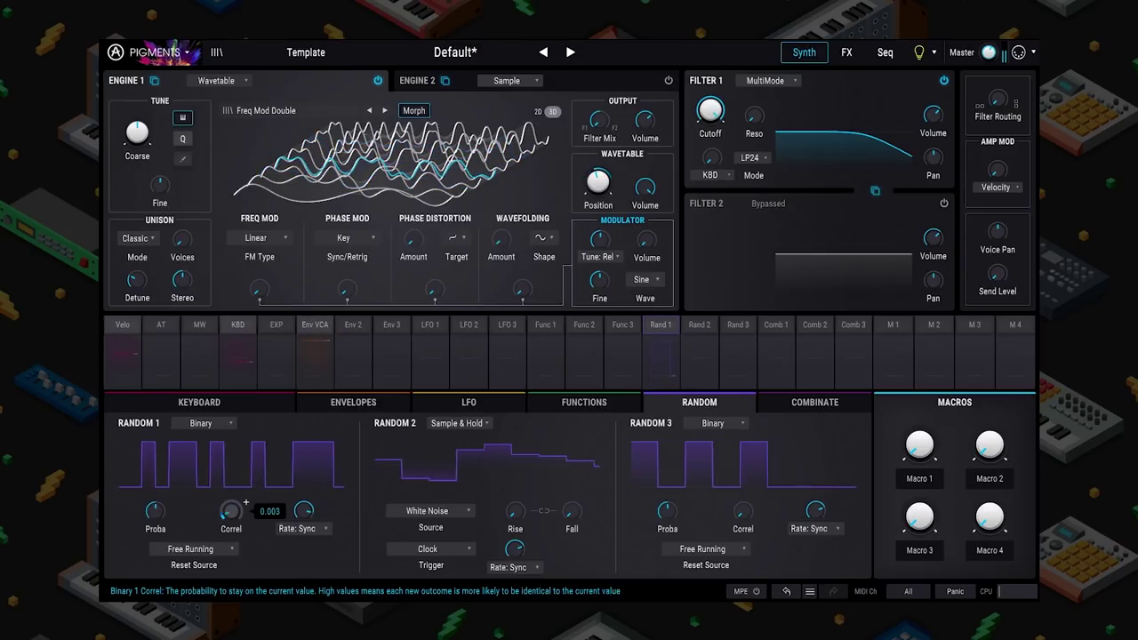
{"action": "left_click_drag", "start_coordinate": [155, 522], "coordinate": [156, 571]}
{"action": "scroll", "coordinate": [169, 503], "scroll_direction": "up", "scroll_amount": 2}
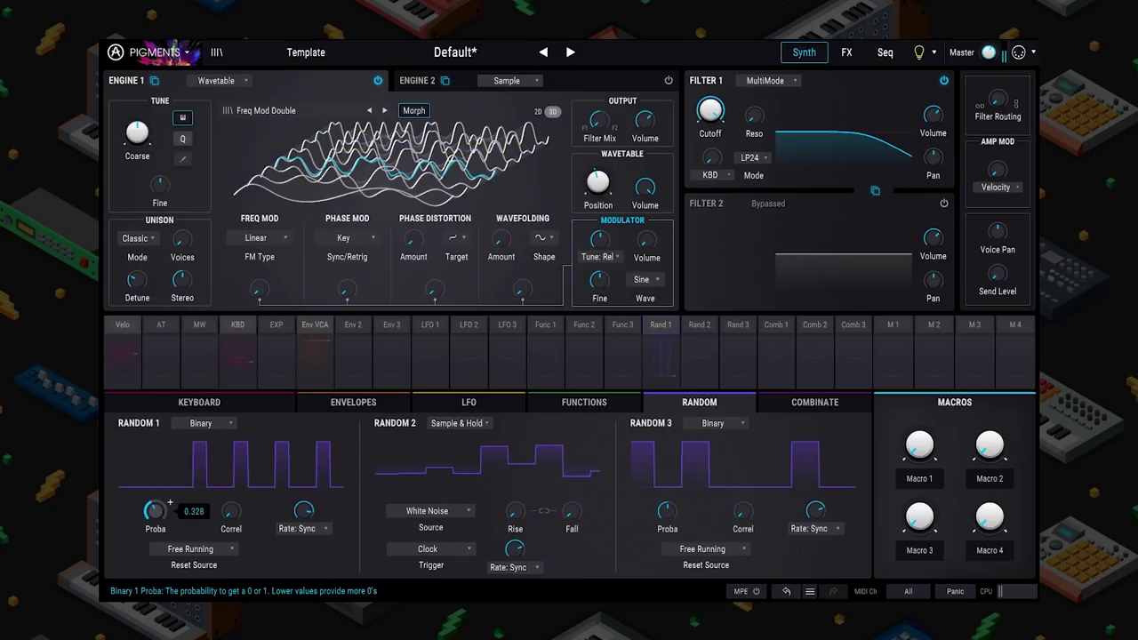
{"action": "left_click", "coordinate": [209, 424]}
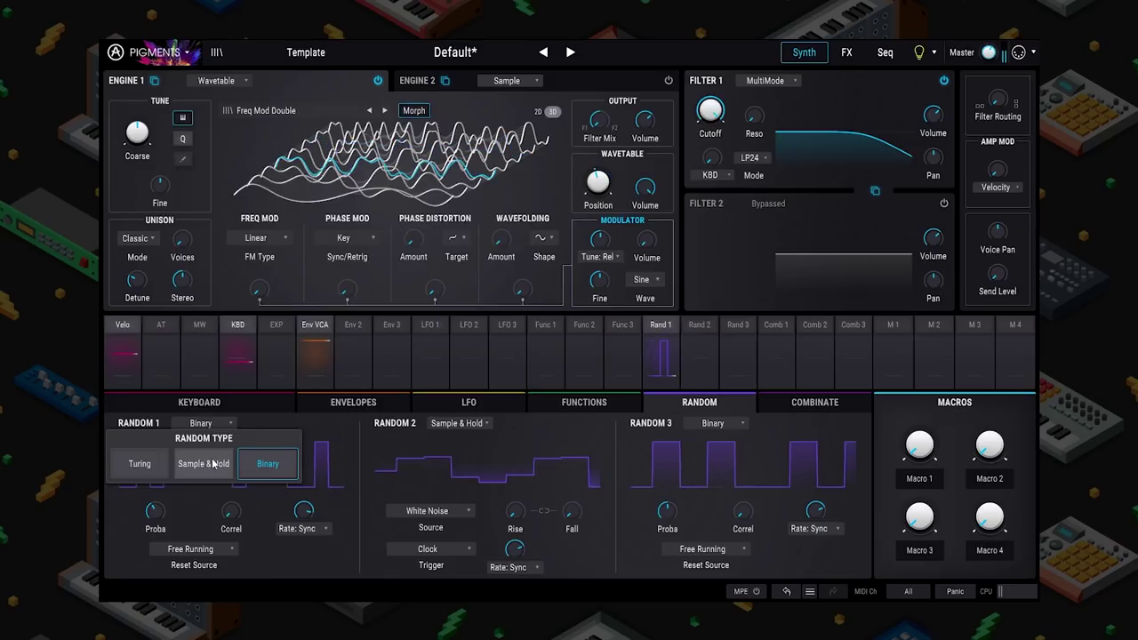
{"action": "left_click", "coordinate": [199, 469]}
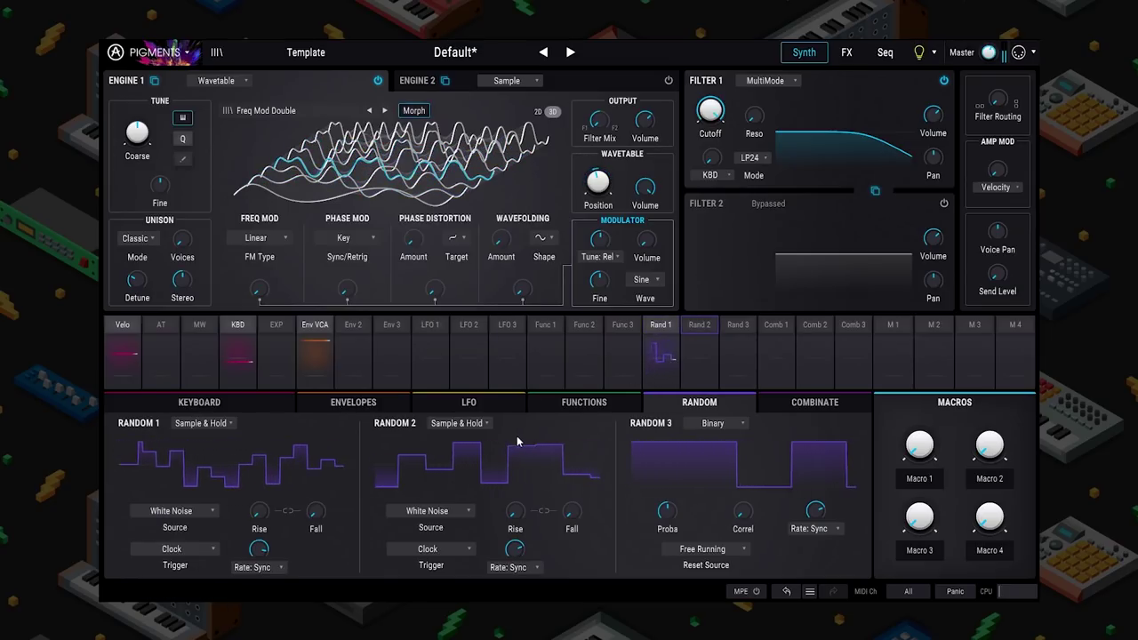
- Change Filter 1 to the Comb type and modulate its Freq with Random 2 by about 0.81
{"action": "left_click", "coordinate": [776, 81]}
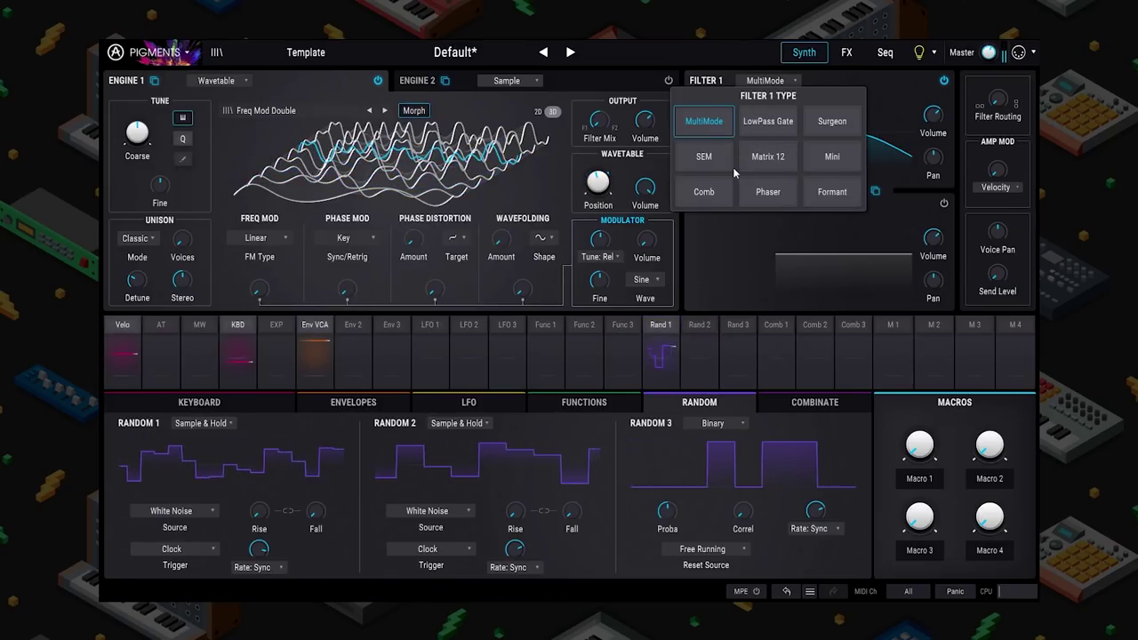
{"action": "left_click", "coordinate": [725, 192]}
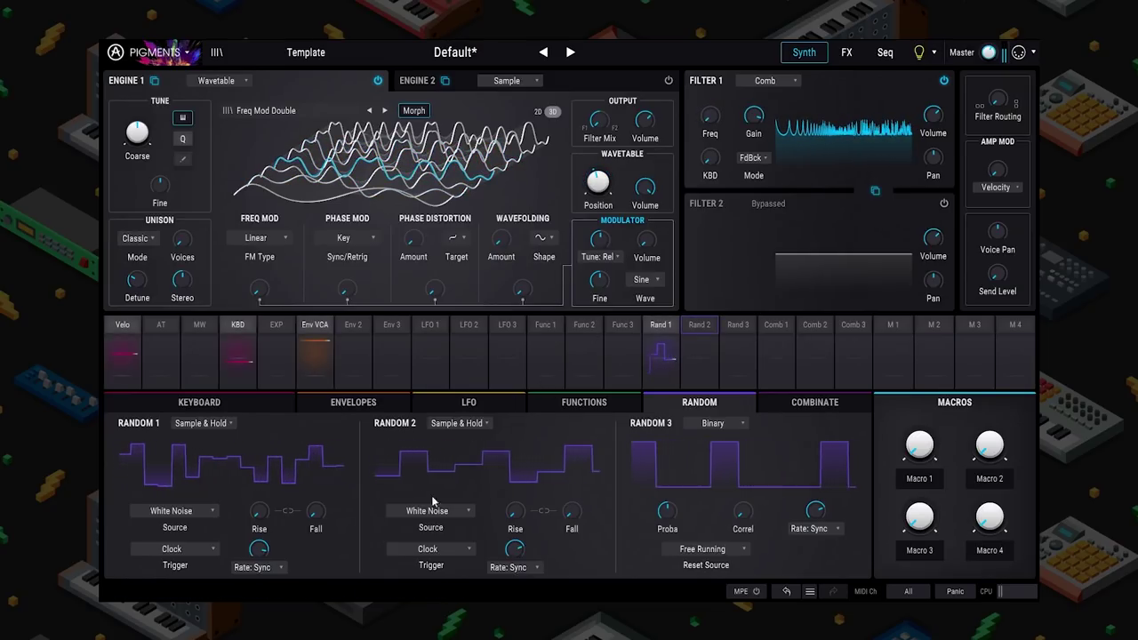
{"action": "left_click", "coordinate": [701, 323]}
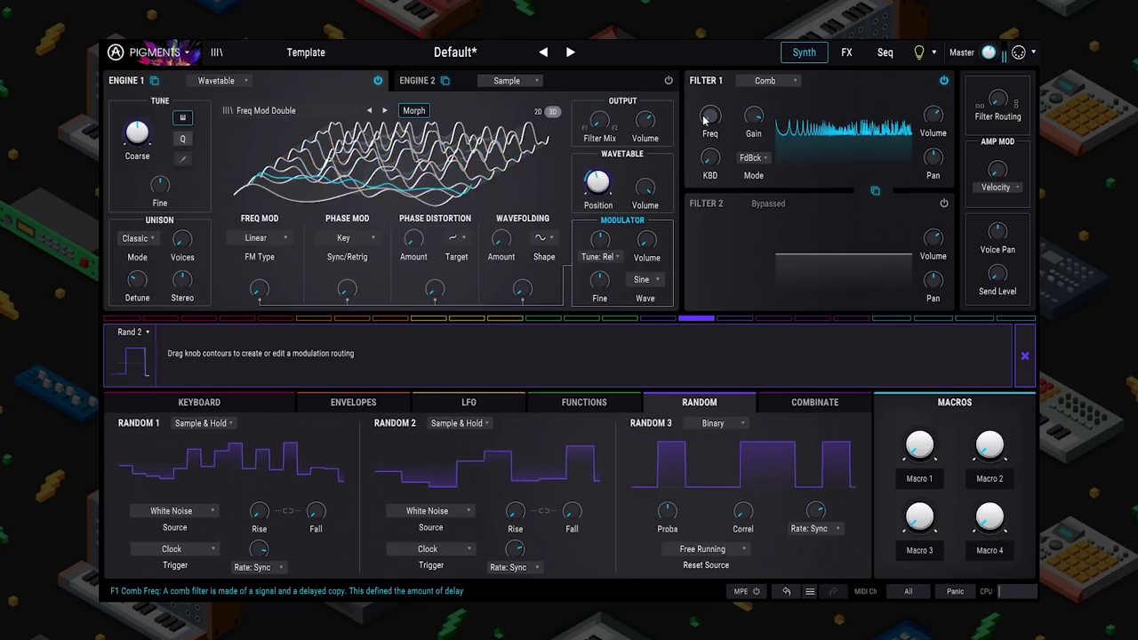
{"action": "left_click_drag", "start_coordinate": [710, 117], "coordinate": [710, 89]}
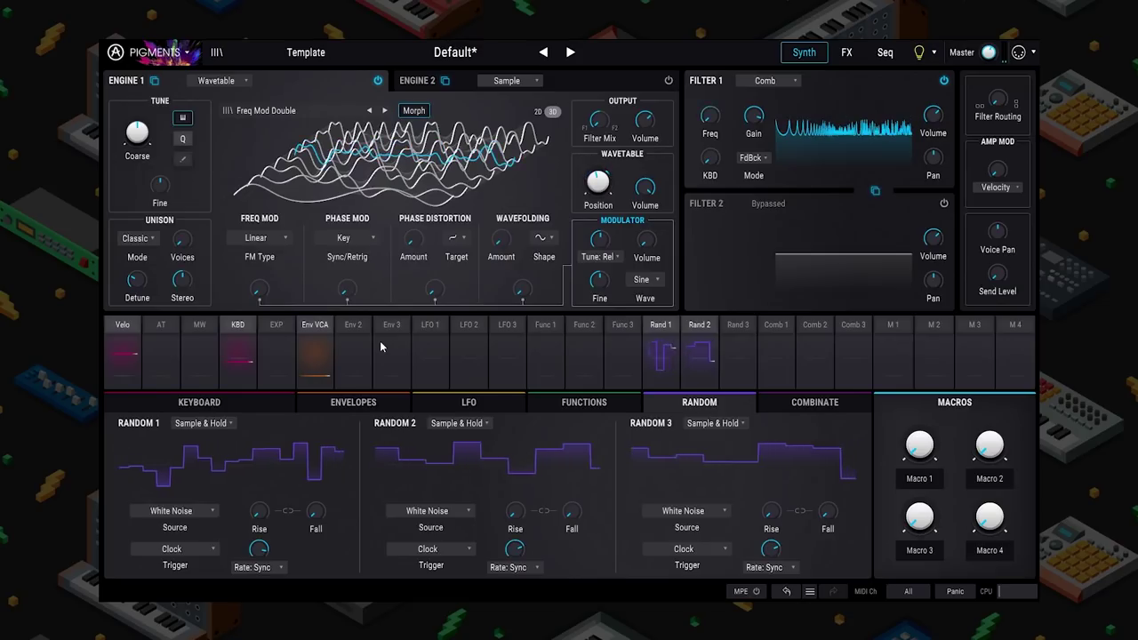
- Bring up the LFO 2 modulator and review Engine 1's phase modulation, modulator tuning and wavefolding controls
{"action": "left_click", "coordinate": [472, 329]}
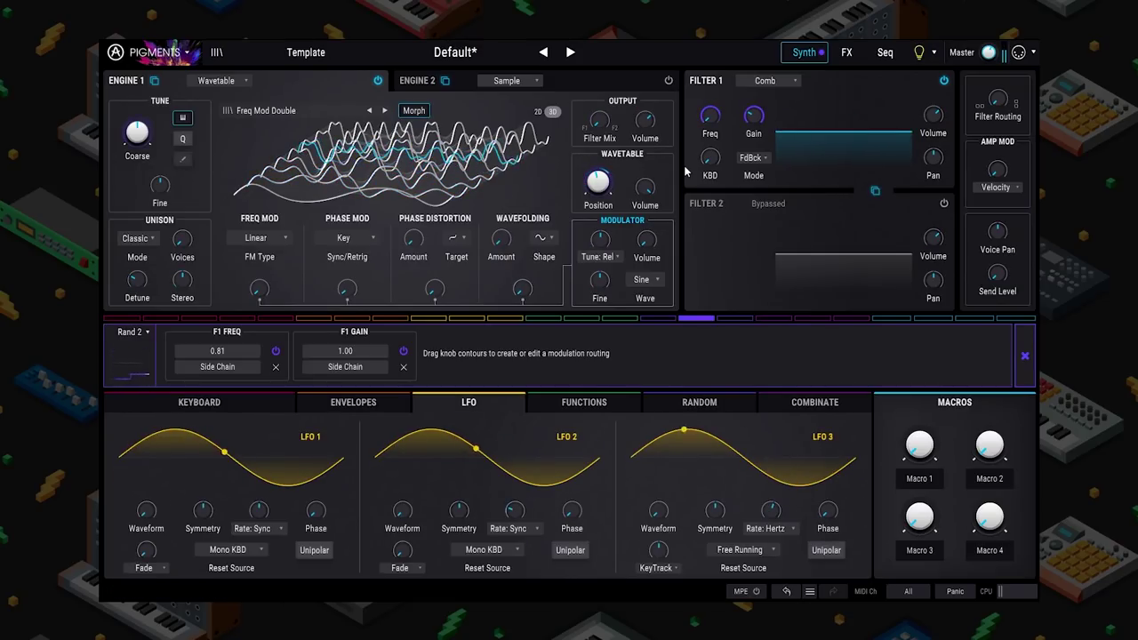
{"action": "mouse_move", "coordinate": [347, 288]}
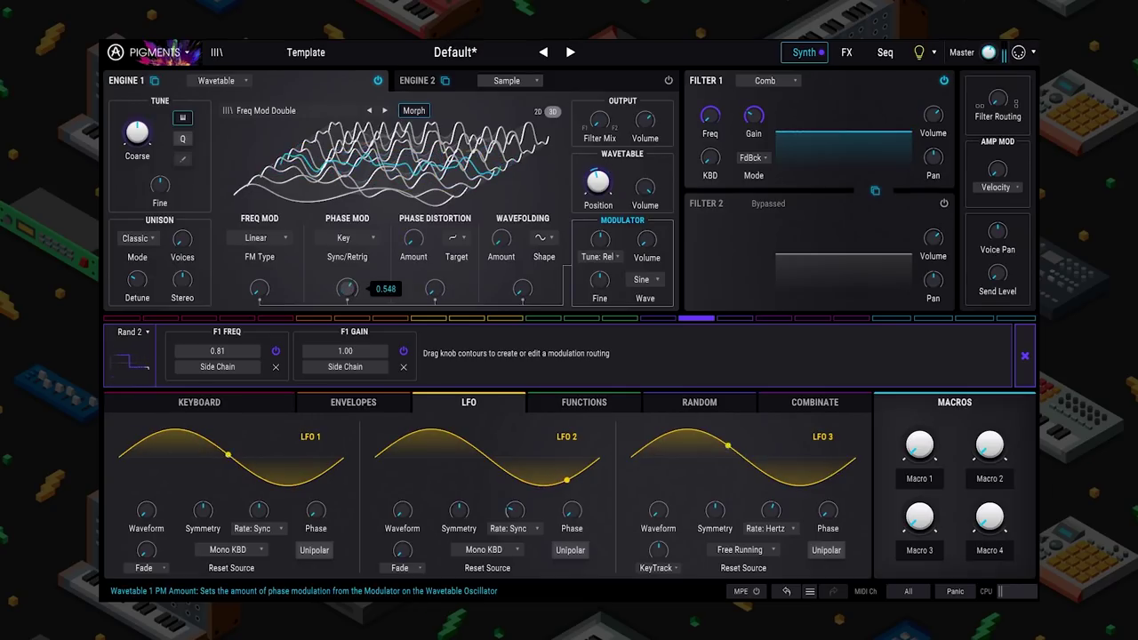
{"action": "mouse_move", "coordinate": [601, 239]}
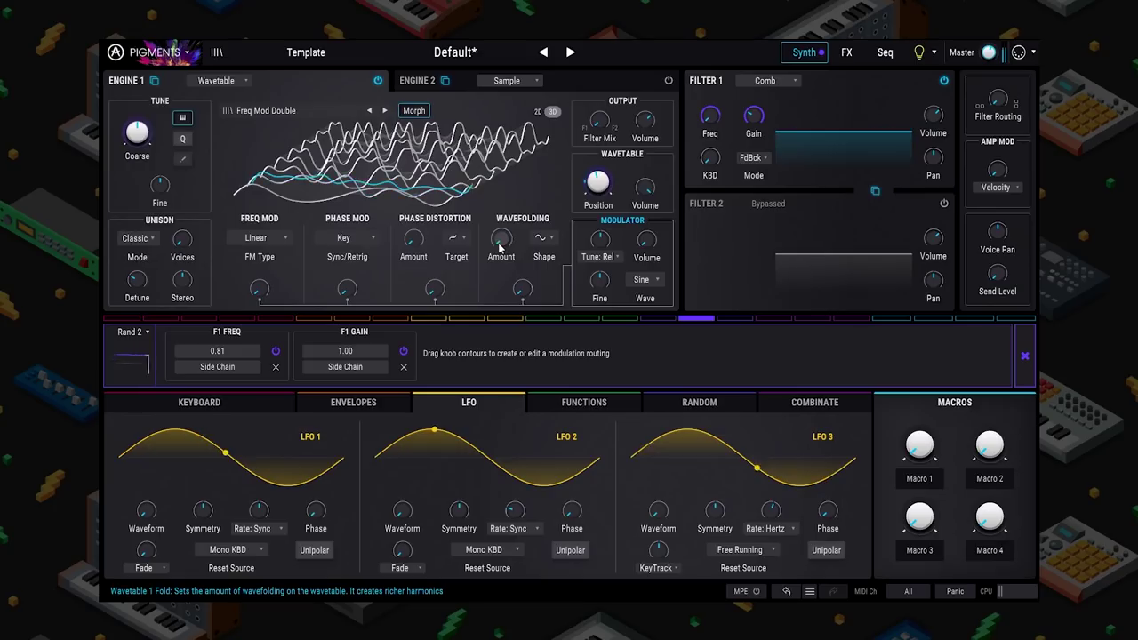
{"action": "mouse_move", "coordinate": [644, 370]}
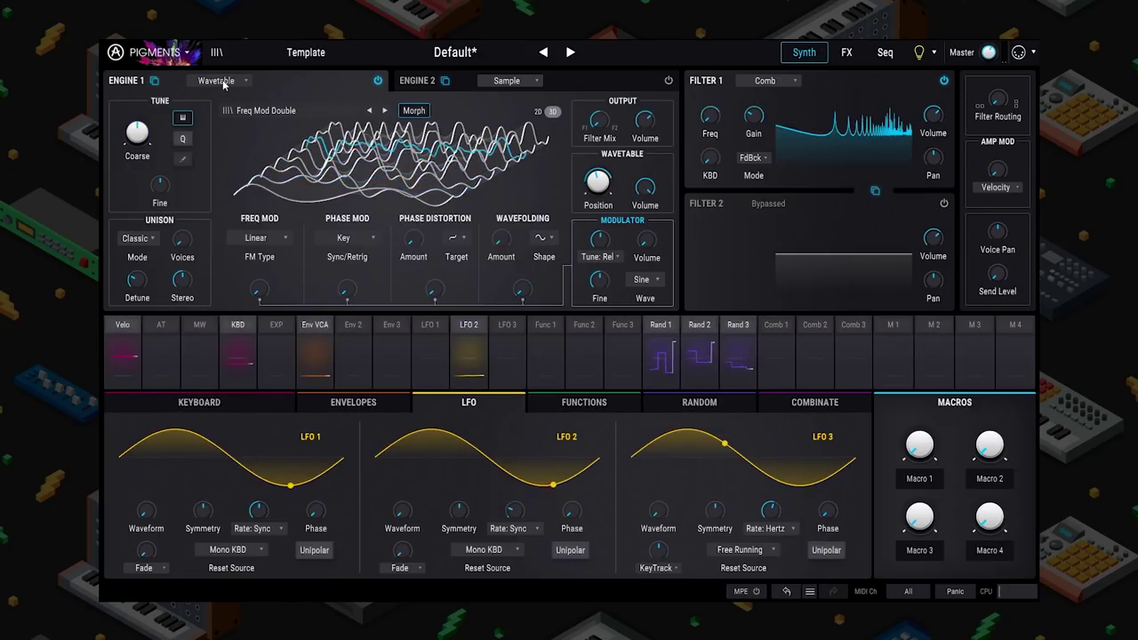
- Load the Default template preset and open Engine 1's wavetable browser
{"action": "left_click", "coordinate": [307, 55]}
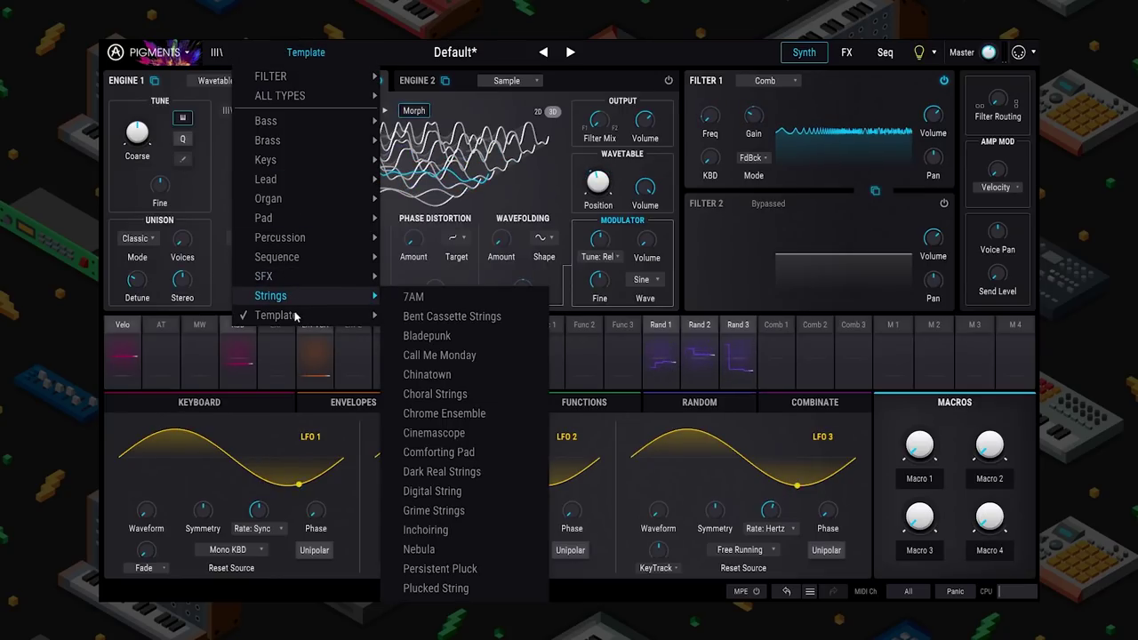
{"action": "mouse_move", "coordinate": [285, 315]}
{"action": "left_click", "coordinate": [414, 371]}
{"action": "left_click", "coordinate": [316, 111]}
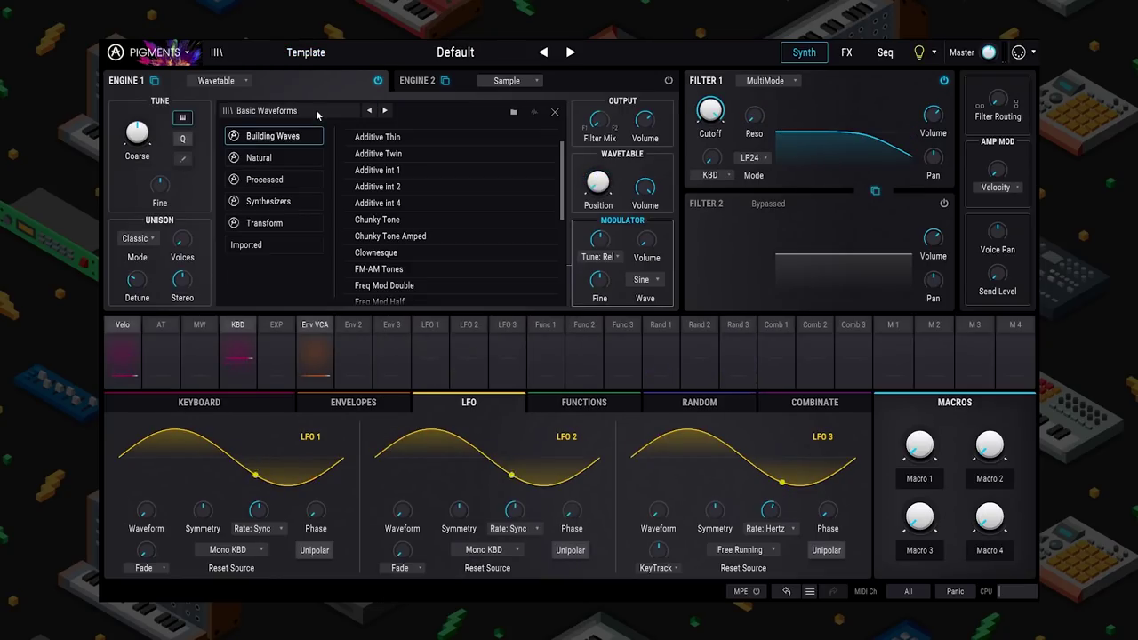
- Load the Fractal Mirror wavetable from the Transform category into Engine 1
{"action": "scroll", "coordinate": [391, 257], "scroll_direction": "down", "scroll_amount": 1}
{"action": "left_click", "coordinate": [287, 225]}
{"action": "scroll", "coordinate": [391, 249], "scroll_direction": "down", "scroll_amount": 3}
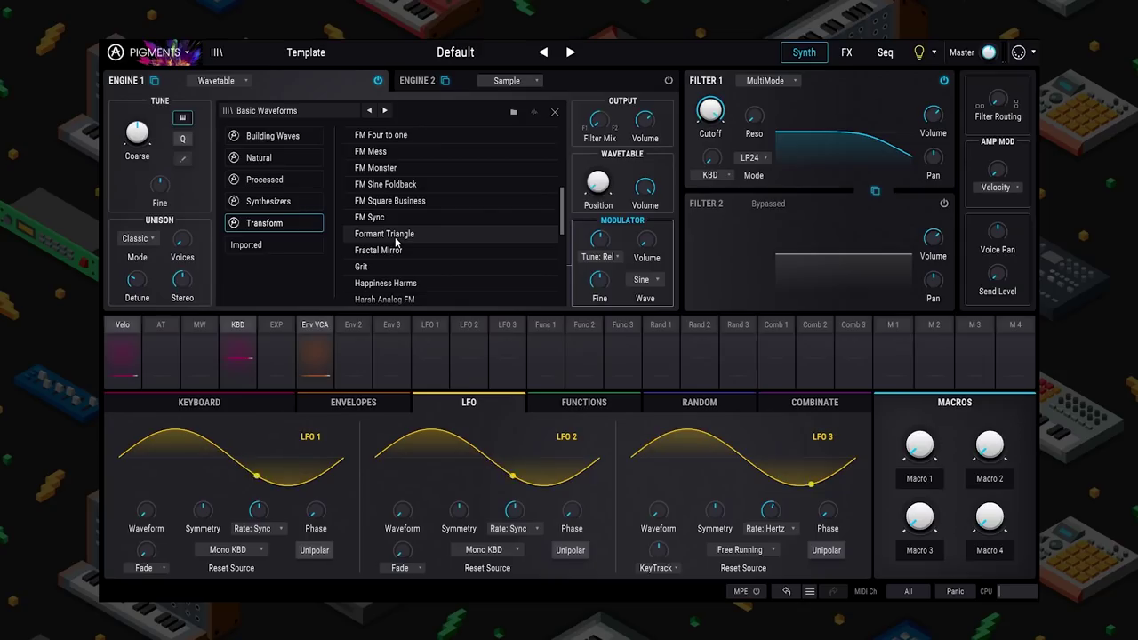
{"action": "double_click", "coordinate": [398, 249]}
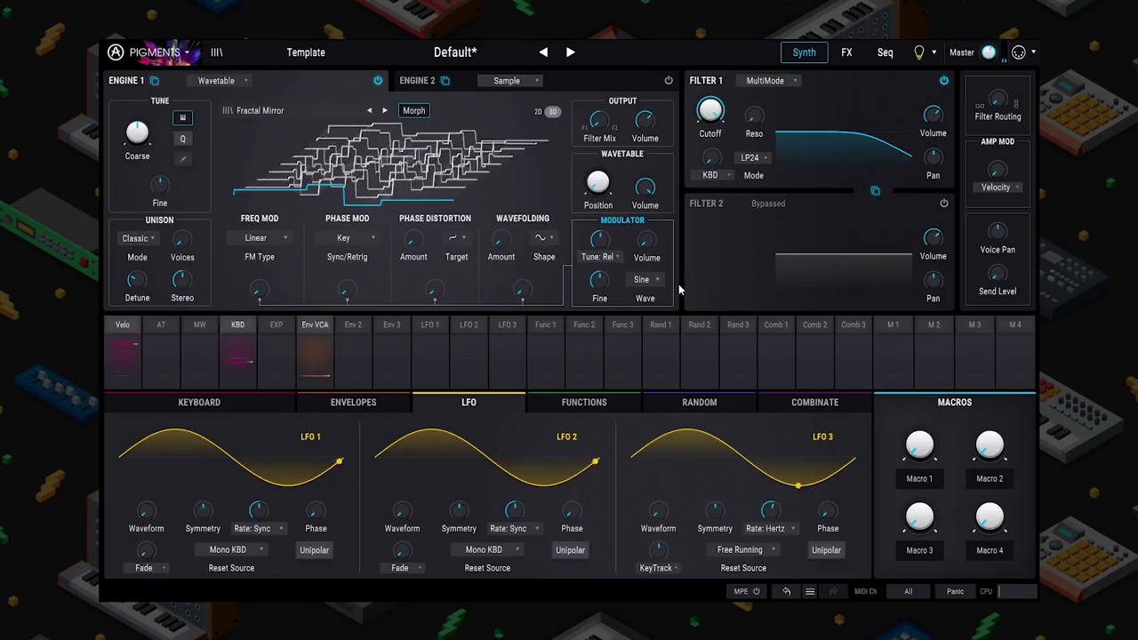
- Bring up the Combinate modulators and set Combinate 1's source to LFO 2 and its mod to LFO 3
{"action": "left_click", "coordinate": [778, 347]}
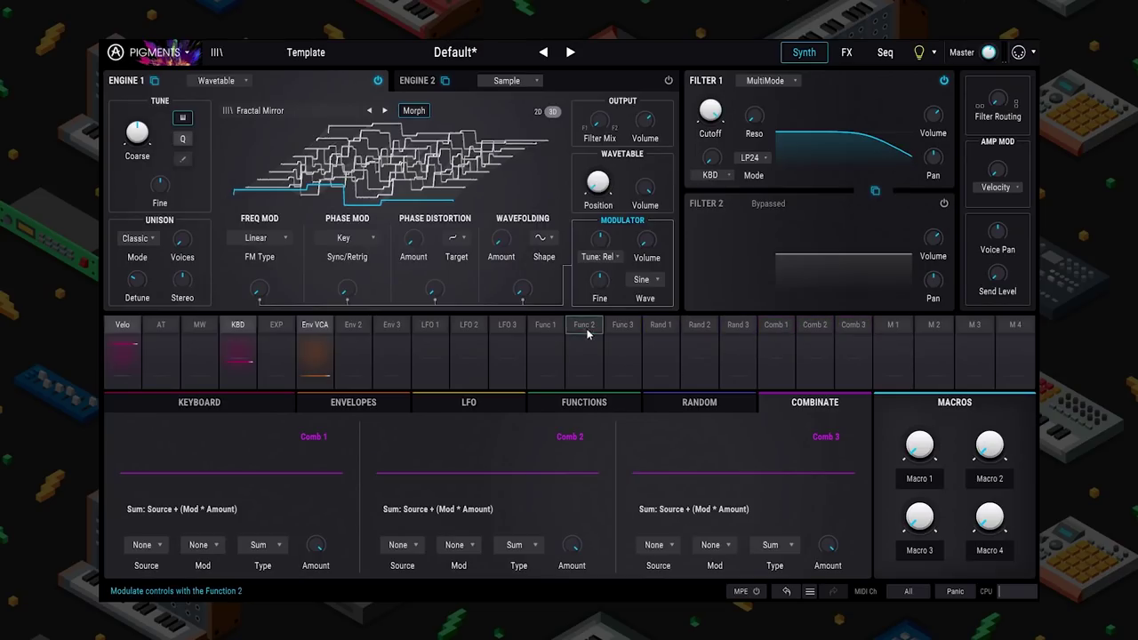
{"action": "left_click", "coordinate": [766, 328]}
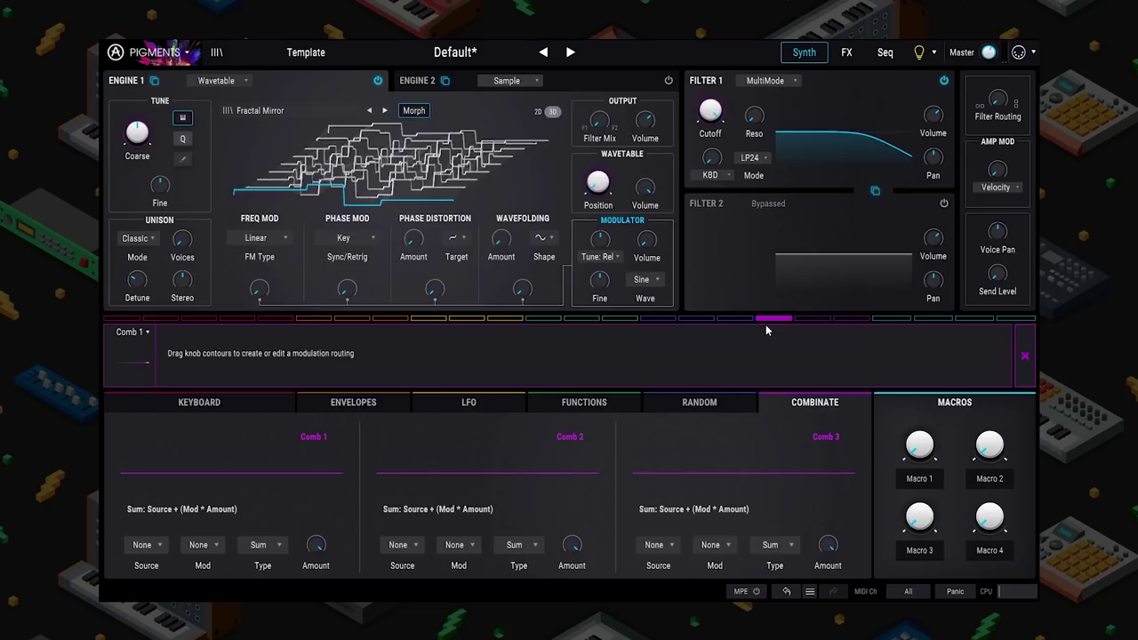
{"action": "left_click", "coordinate": [1023, 355]}
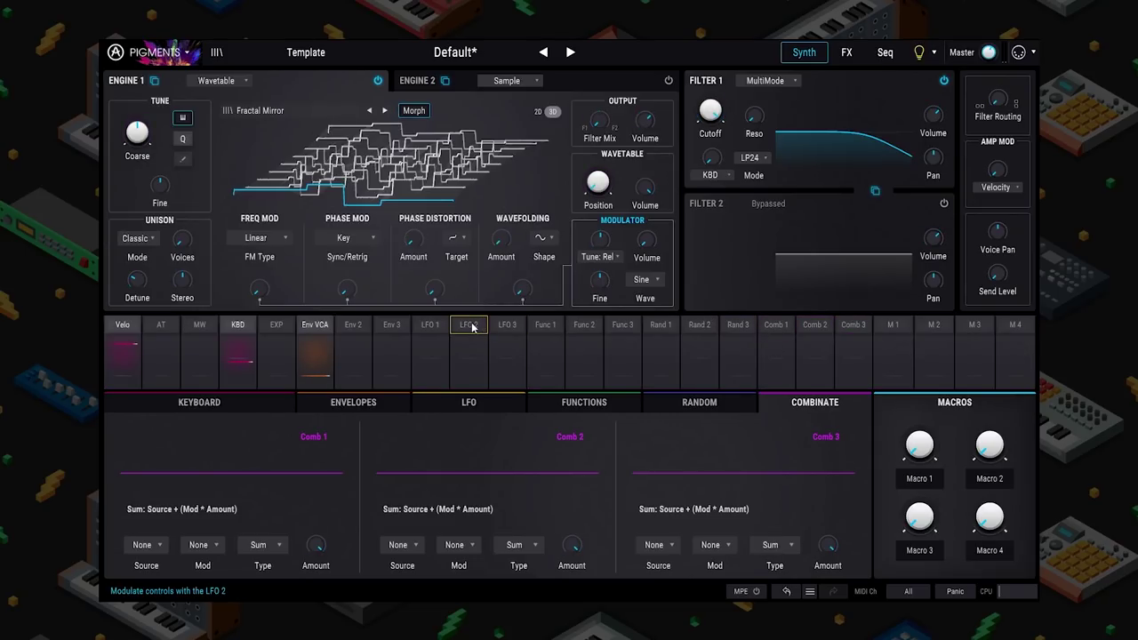
{"action": "left_click", "coordinate": [146, 545]}
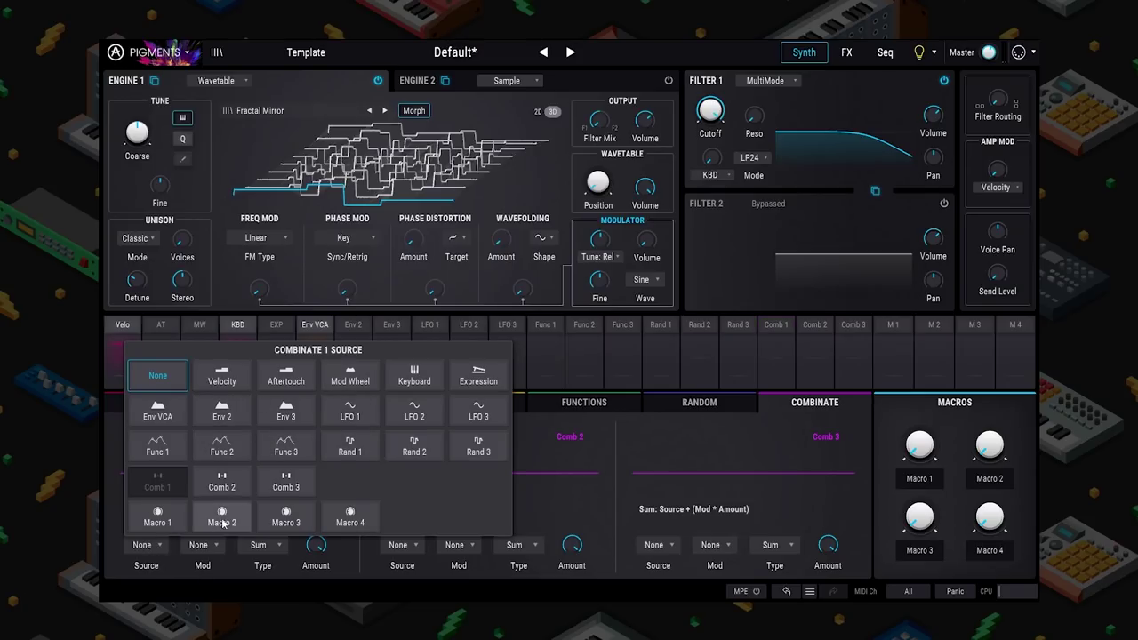
{"action": "left_click", "coordinate": [413, 410]}
{"action": "left_click", "coordinate": [201, 545]}
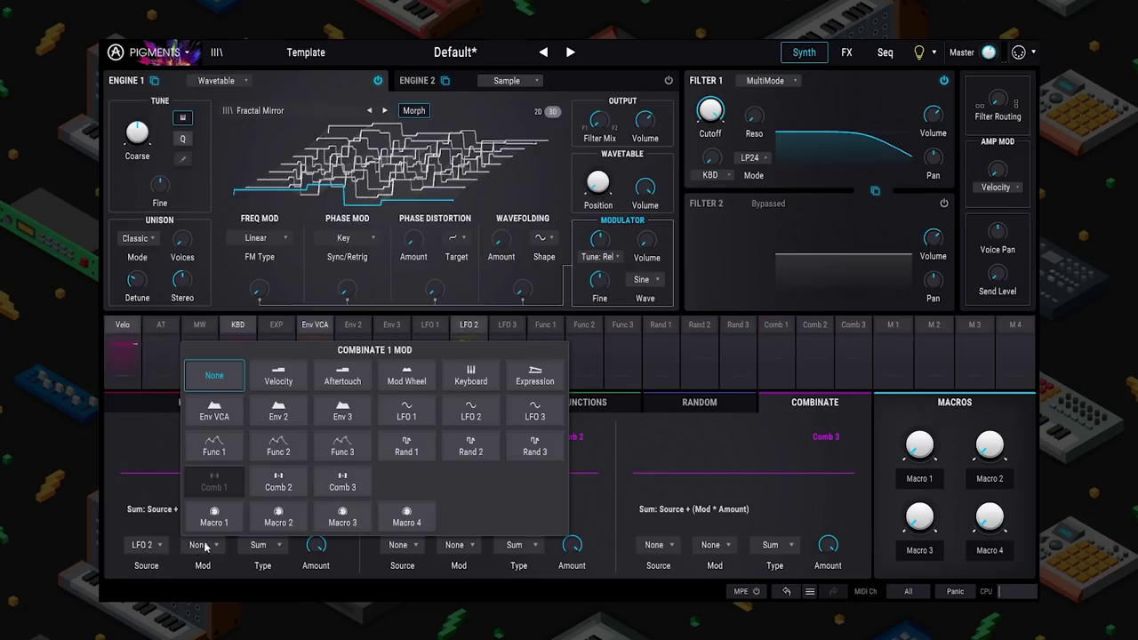
{"action": "left_click", "coordinate": [531, 412]}
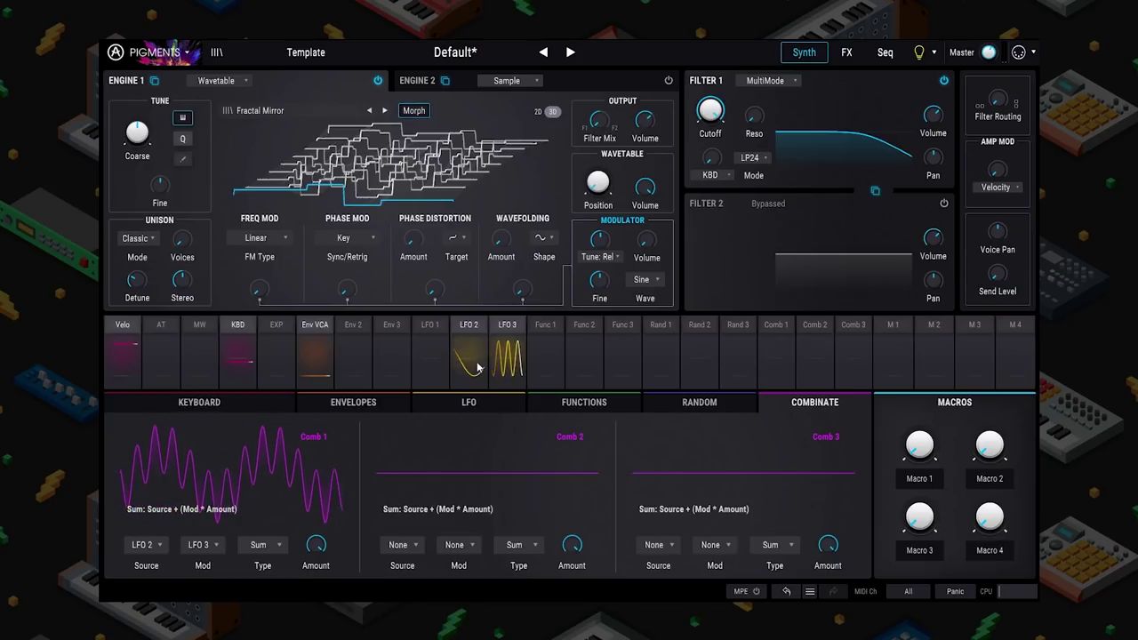
- Clear Combinate 1's mod and source back to None
{"action": "left_click", "coordinate": [217, 542]}
{"action": "left_click", "coordinate": [211, 373]}
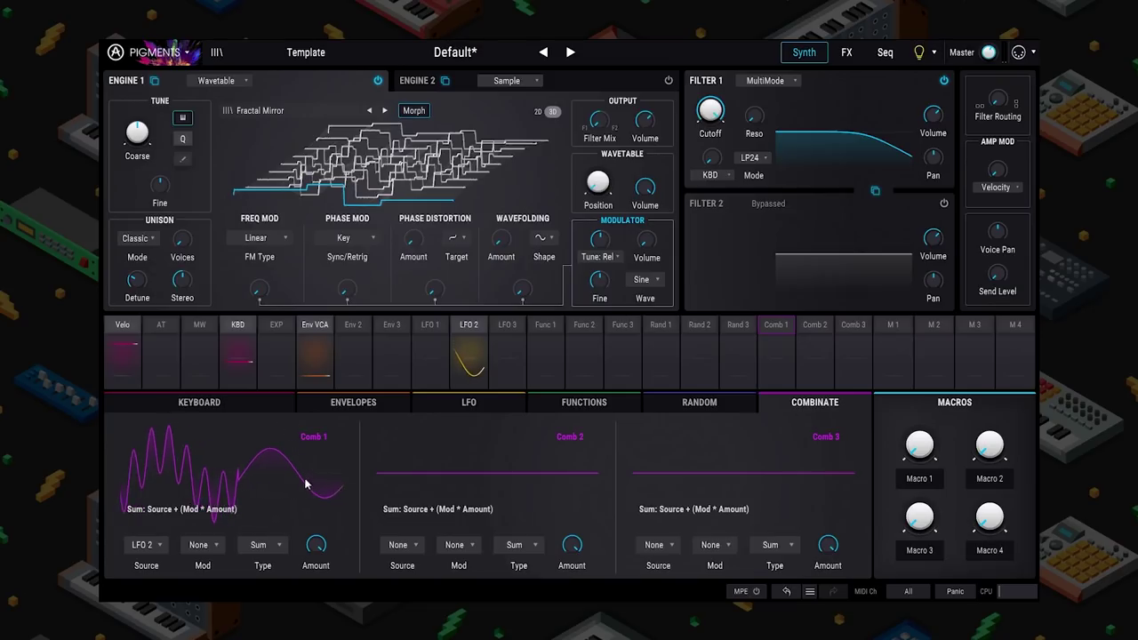
{"action": "left_click", "coordinate": [166, 547]}
{"action": "left_click", "coordinate": [159, 377]}
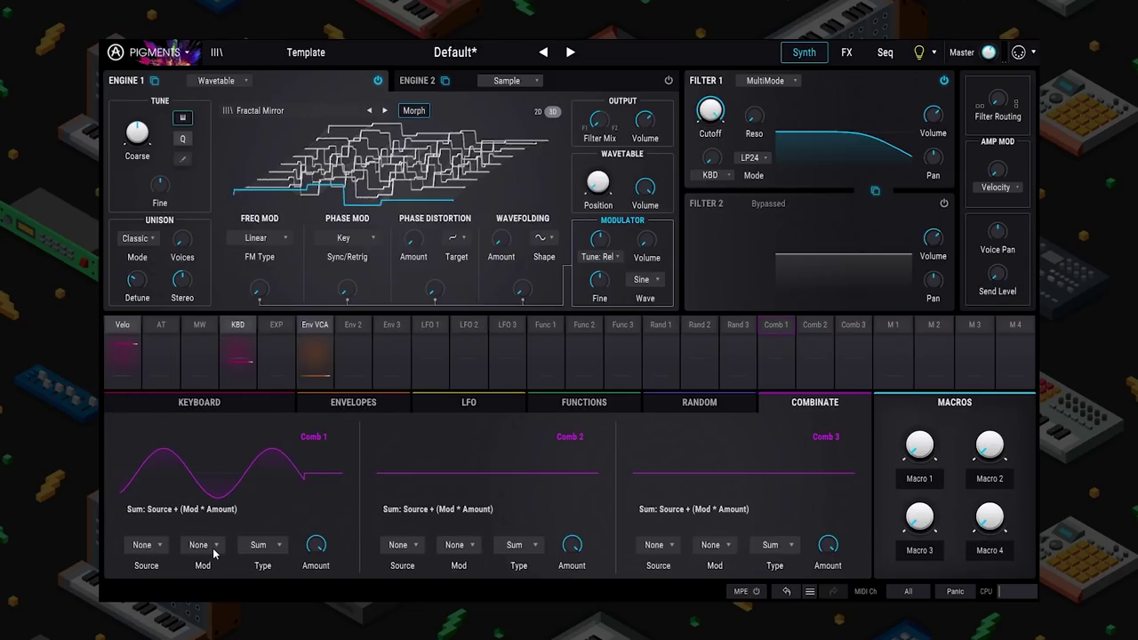
- Assign LFO 3 as the mod and LFO 2 as the source of Combinate 1, and change its type to Diff
{"action": "left_click", "coordinate": [212, 547]}
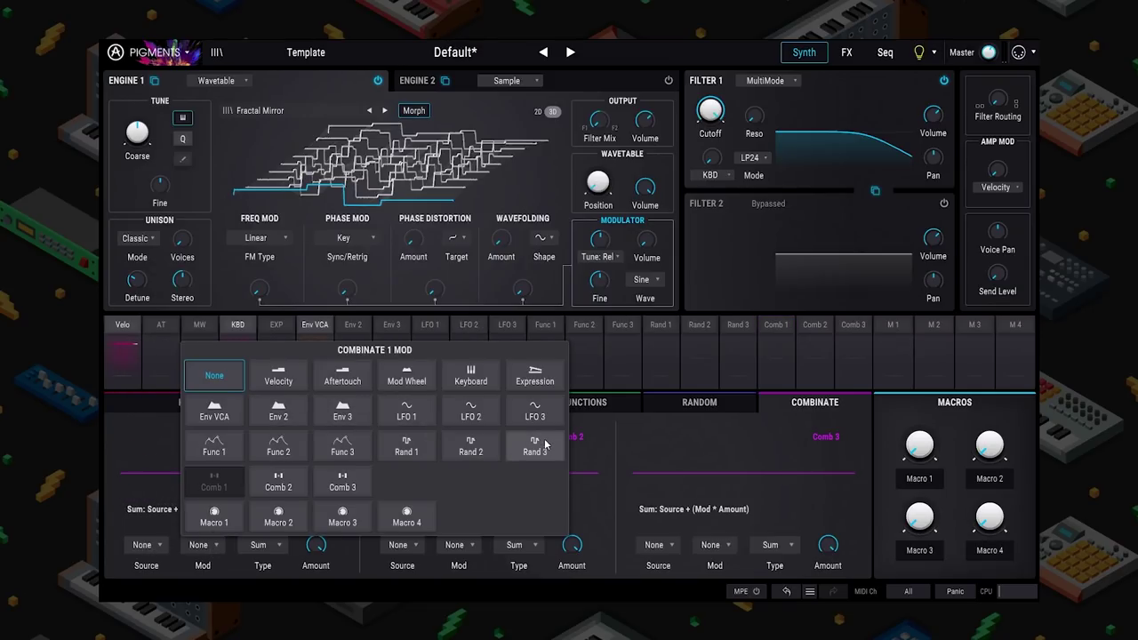
{"action": "left_click", "coordinate": [535, 411]}
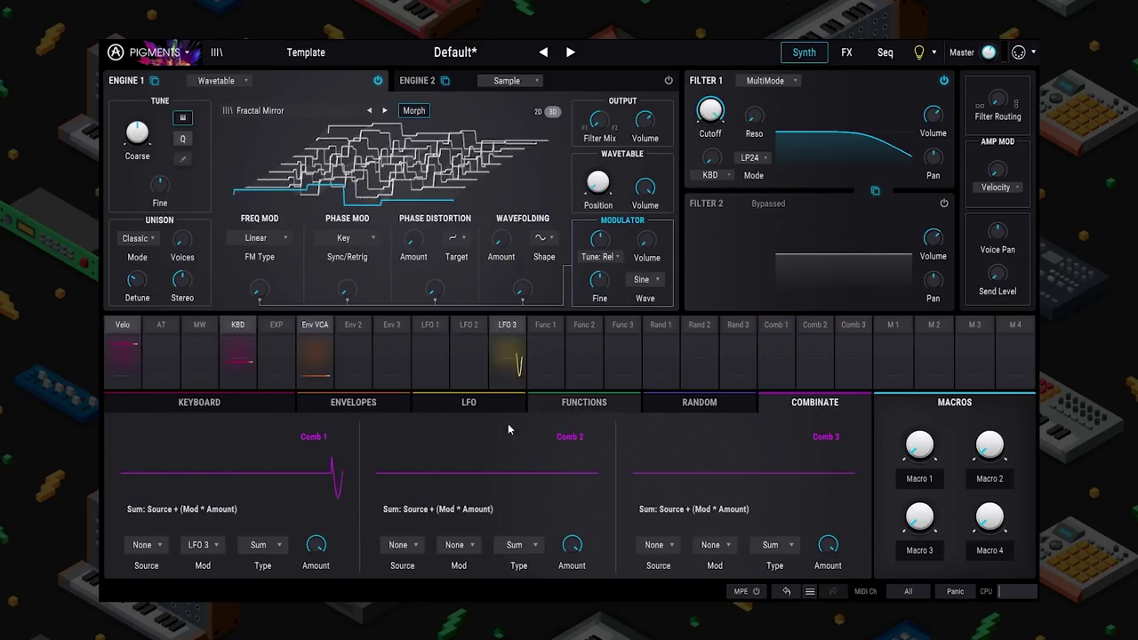
{"action": "left_click", "coordinate": [145, 545]}
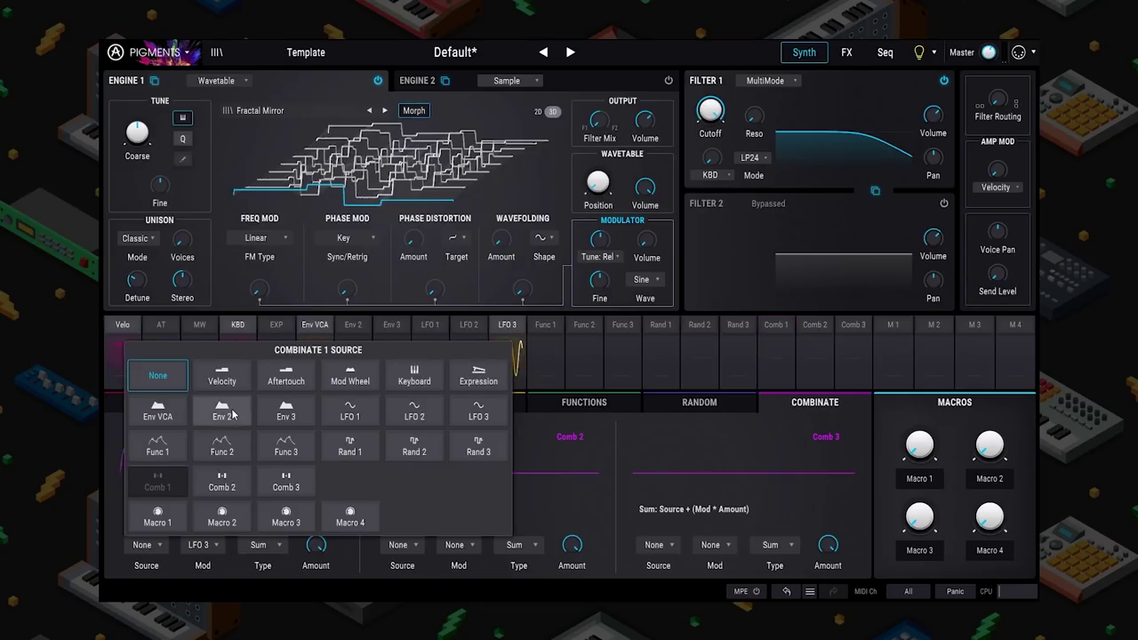
{"action": "left_click", "coordinate": [414, 411]}
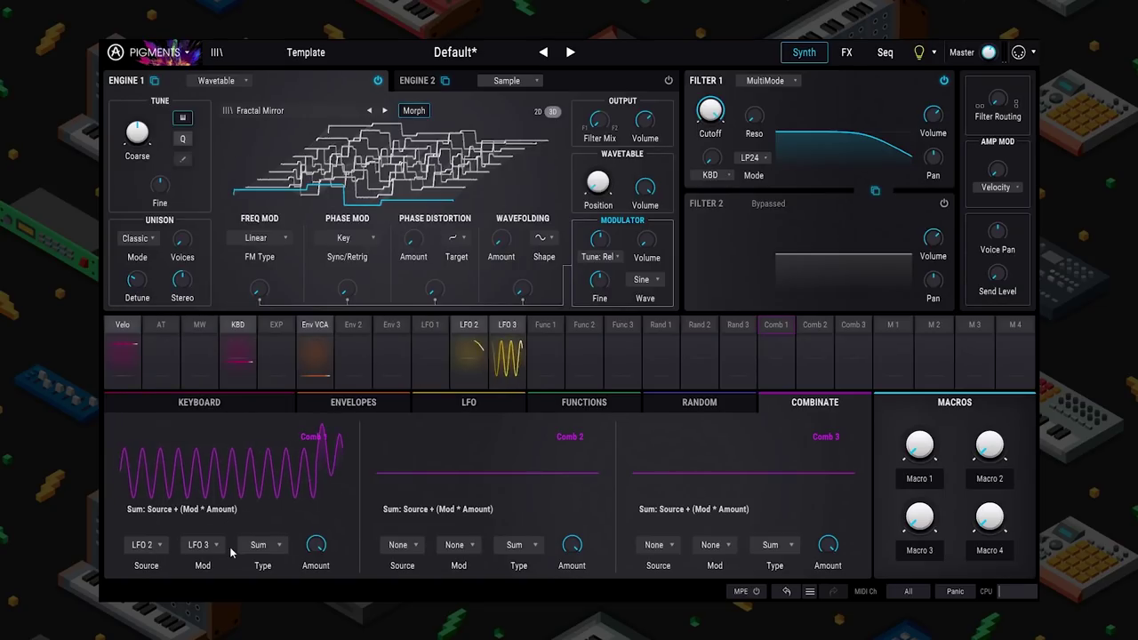
{"action": "left_click", "coordinate": [282, 552]}
{"action": "left_click", "coordinate": [267, 450]}
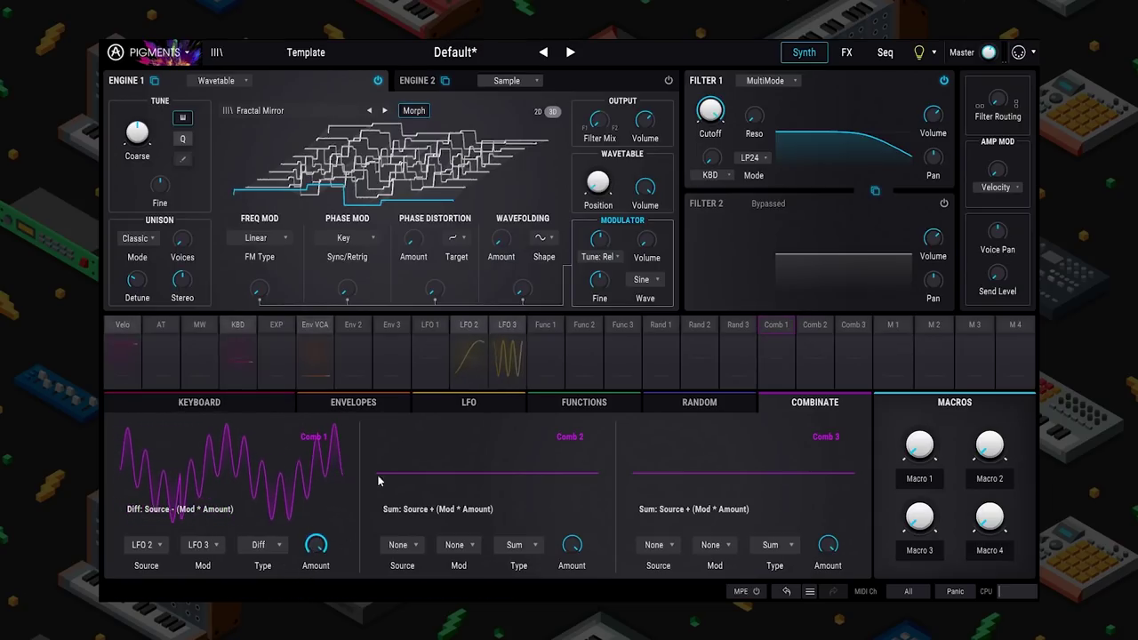
- Slow down LFO 3's rate and switch LFO 2's rate type to Hertz
{"action": "left_click", "coordinate": [503, 336]}
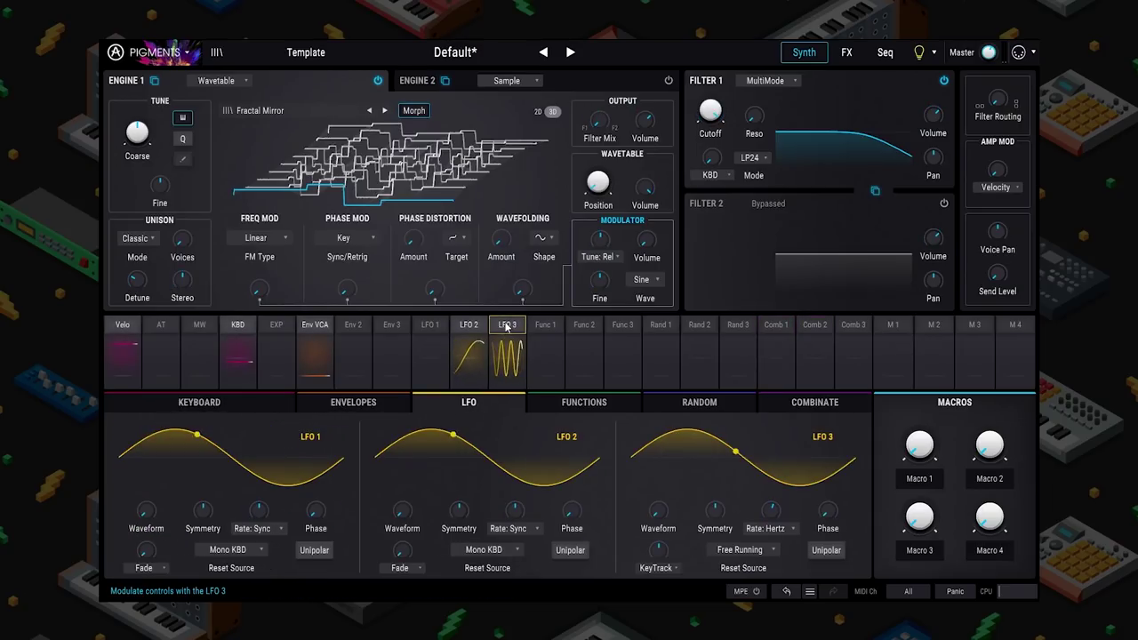
{"action": "left_click", "coordinate": [1025, 356]}
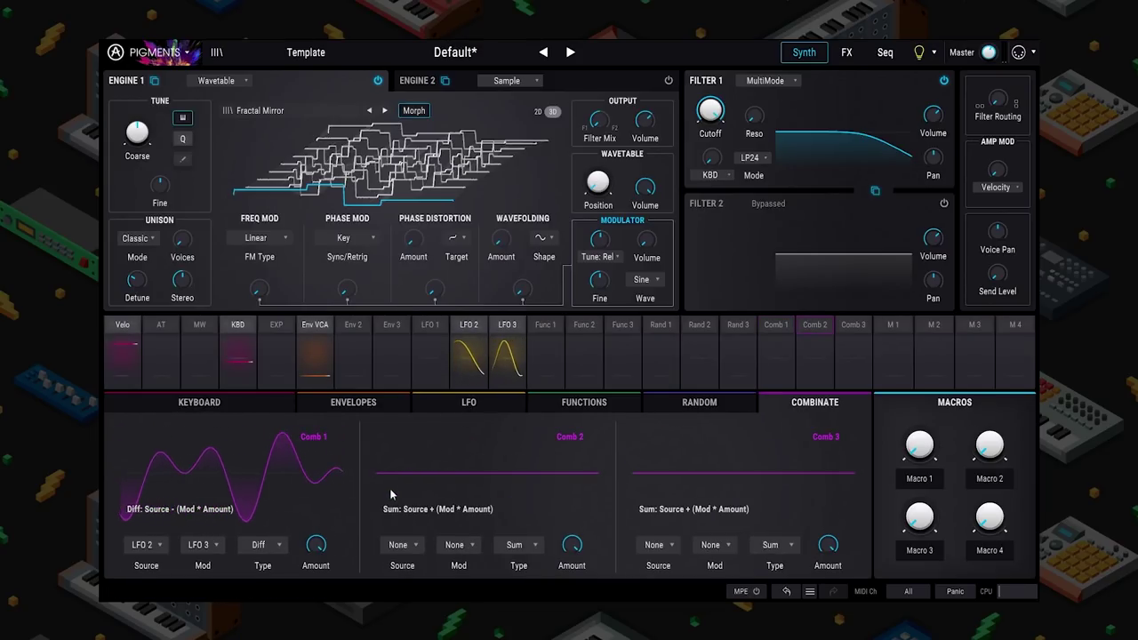
{"action": "left_click", "coordinate": [472, 342]}
{"action": "left_click", "coordinate": [1026, 357]}
{"action": "left_click", "coordinate": [460, 360]}
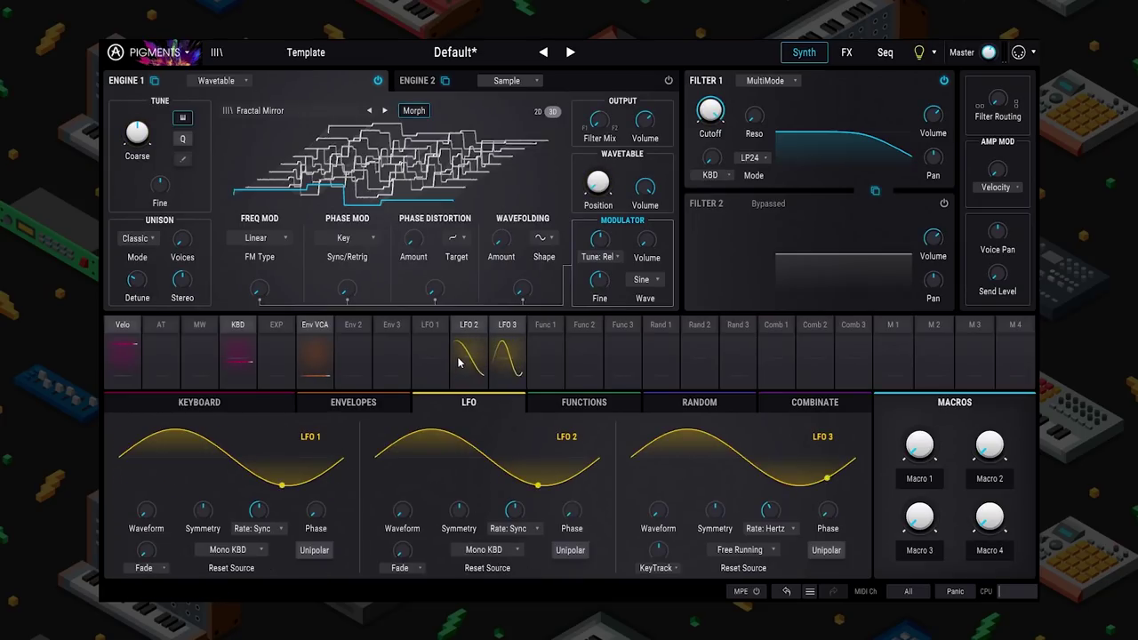
{"action": "left_click", "coordinate": [511, 528]}
{"action": "left_click", "coordinate": [415, 503]}
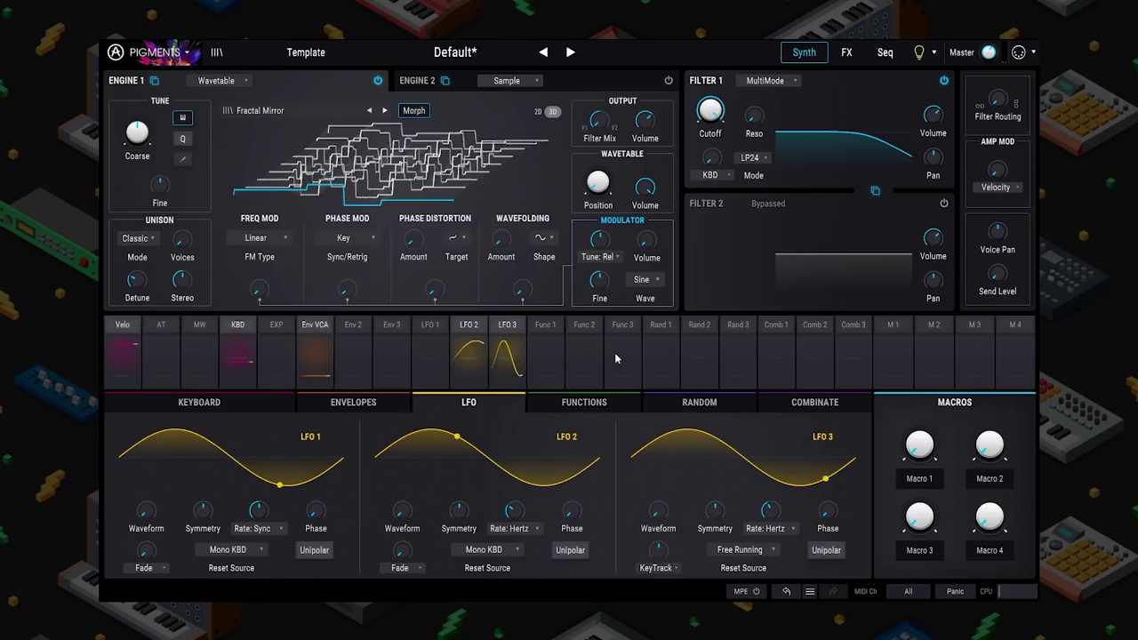
- Change Combinate 1's type to Multiply
{"action": "left_click", "coordinate": [790, 356]}
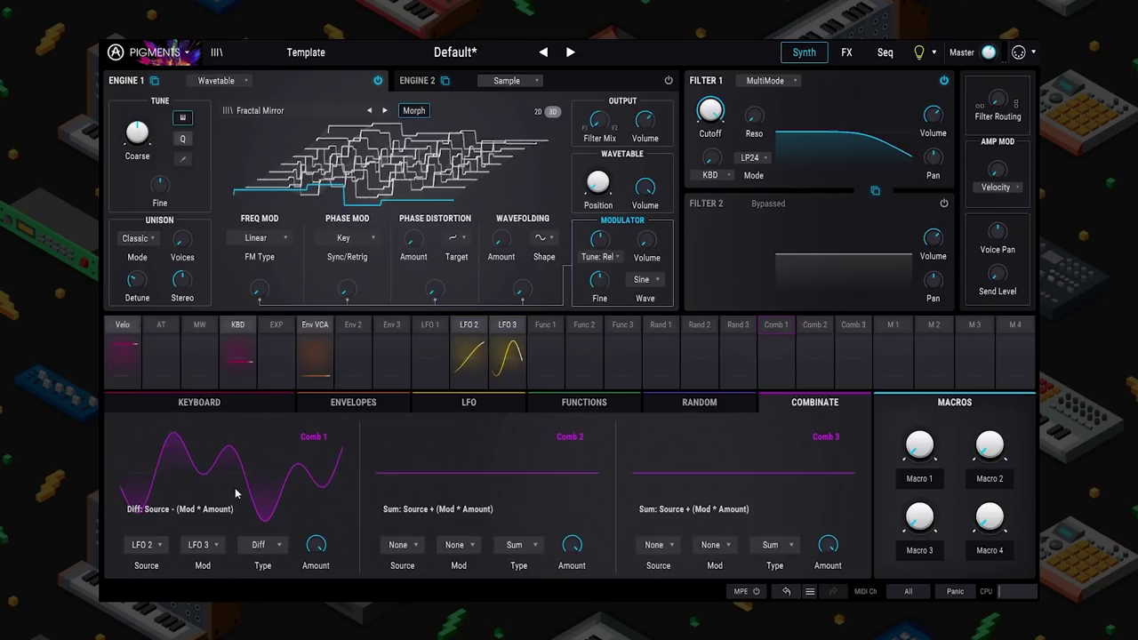
{"action": "left_click", "coordinate": [260, 544]}
{"action": "left_click", "coordinate": [326, 451]}
{"action": "left_click", "coordinate": [263, 544]}
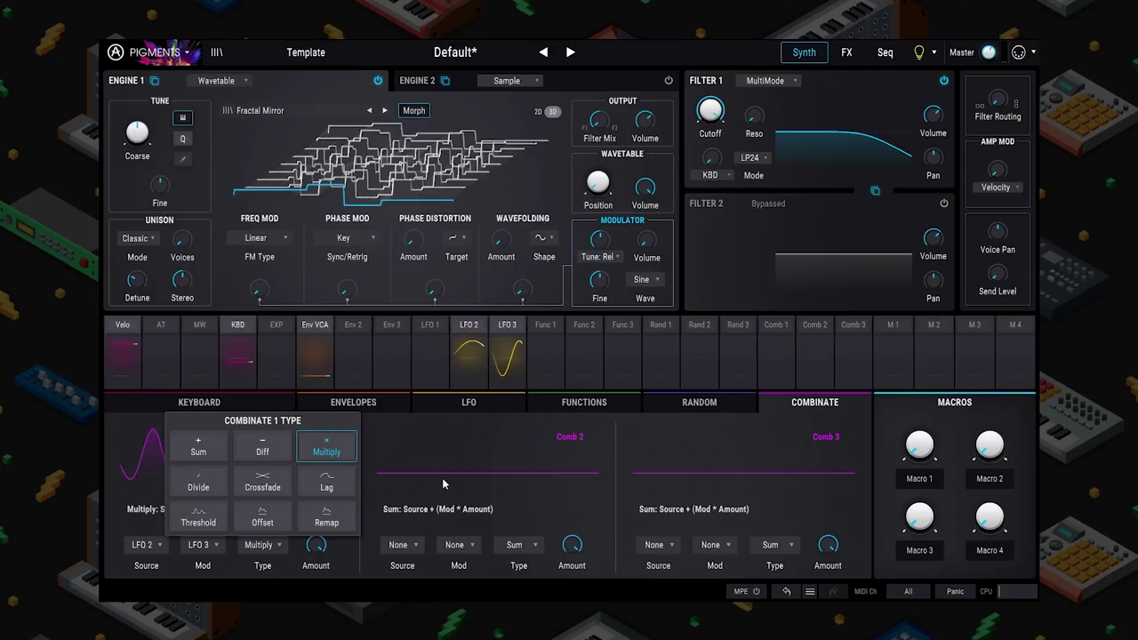
{"action": "left_click", "coordinate": [445, 483]}
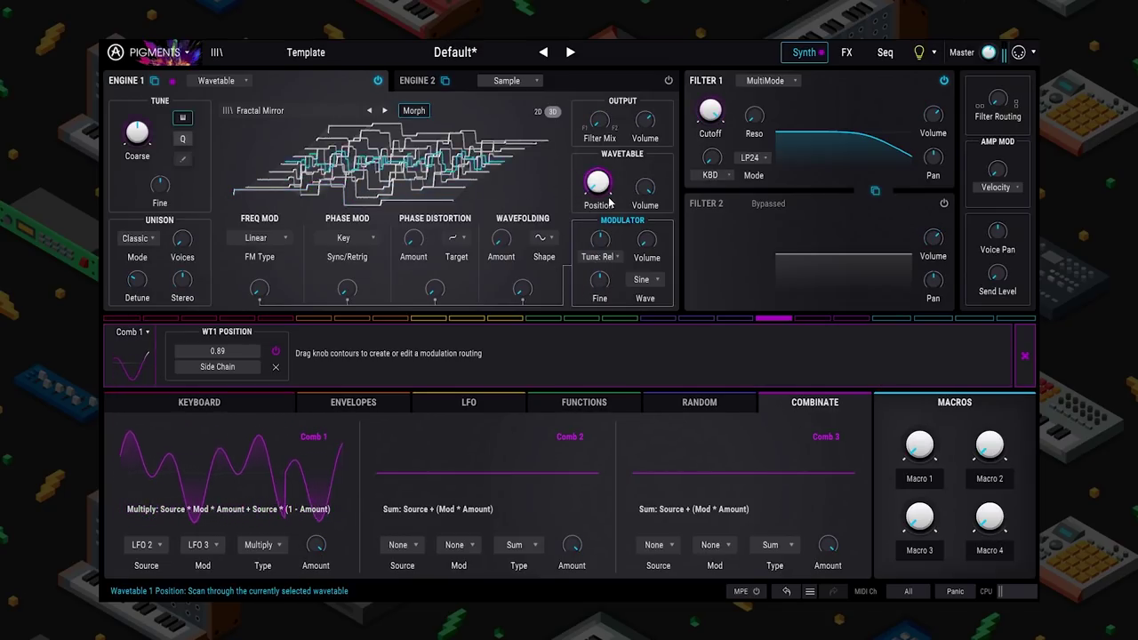
- Modulate Engine 1's wavetable Position with Combinate 1 by about 0.89, and set Combinate 1's type to Sum
{"action": "left_click_drag", "start_coordinate": [600, 185], "coordinate": [600, 158]}
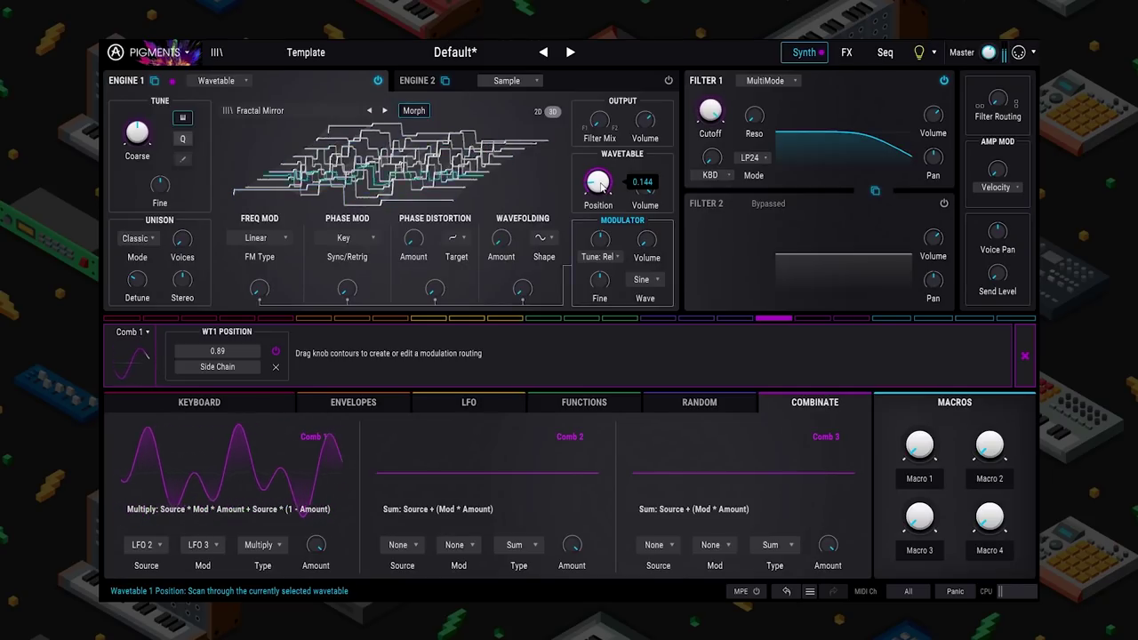
{"action": "left_click", "coordinate": [259, 544]}
{"action": "left_click", "coordinate": [198, 445]}
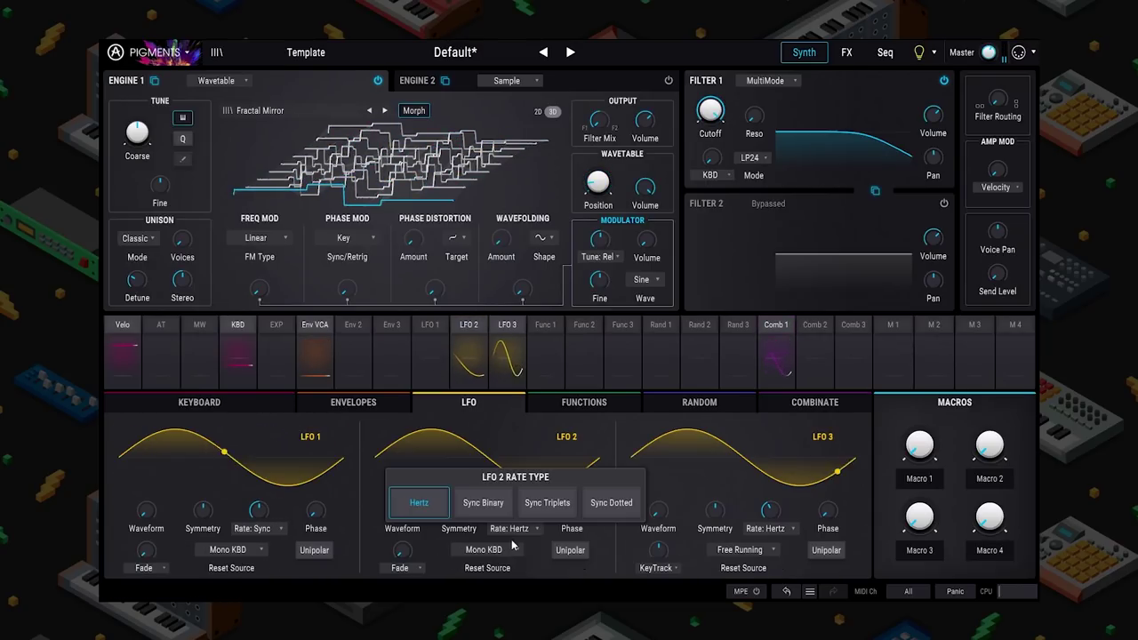
- Switch LFO 2 and LFO 3 to Sync Binary rates and adjust their tempo divisions
{"action": "left_click", "coordinate": [483, 504]}
{"action": "left_click", "coordinate": [765, 528]}
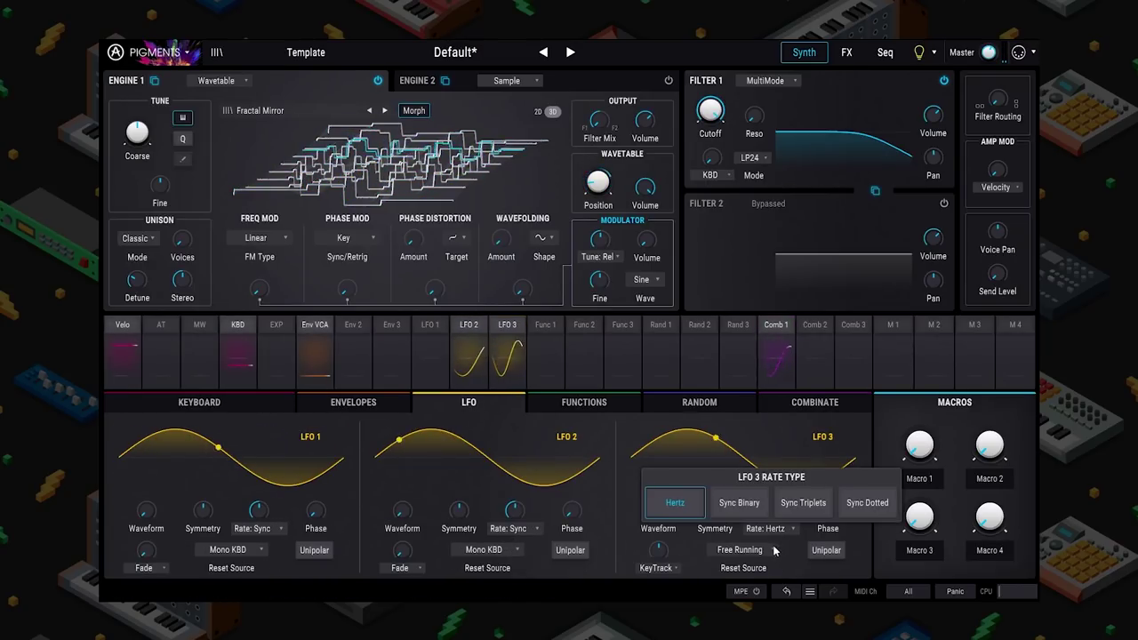
{"action": "left_click", "coordinate": [741, 503]}
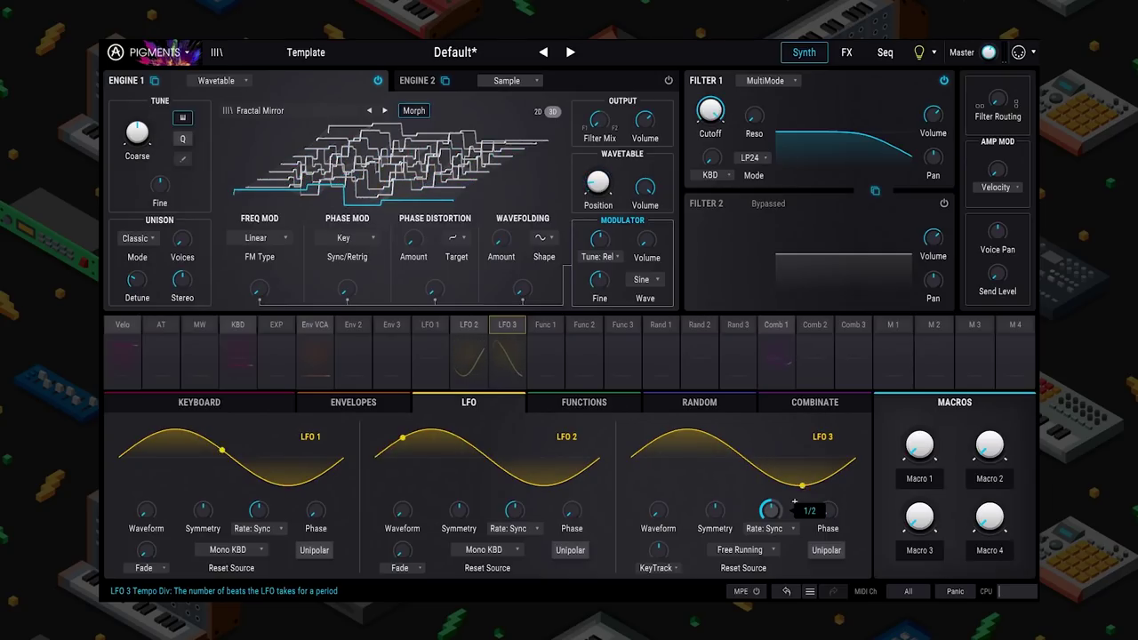
{"action": "left_click_drag", "start_coordinate": [516, 510], "coordinate": [516, 496]}
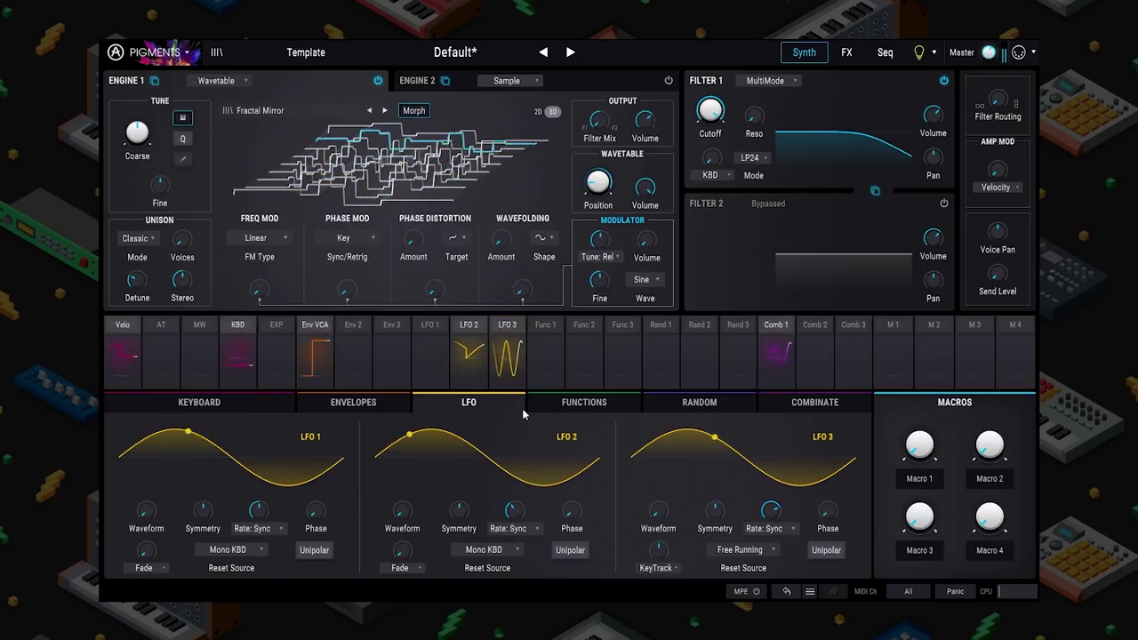
- Sweep Engine 1's wavetable Position and try the Divide type on Combinate 1
{"action": "left_click", "coordinate": [800, 402]}
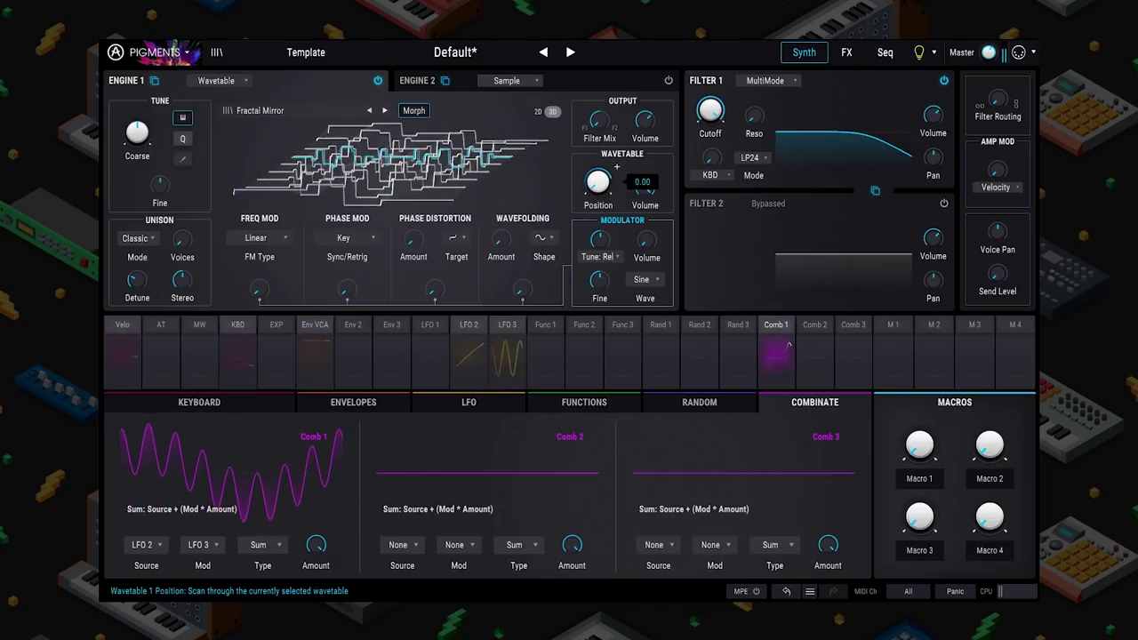
{"action": "left_click_drag", "start_coordinate": [598, 182], "coordinate": [598, 115]}
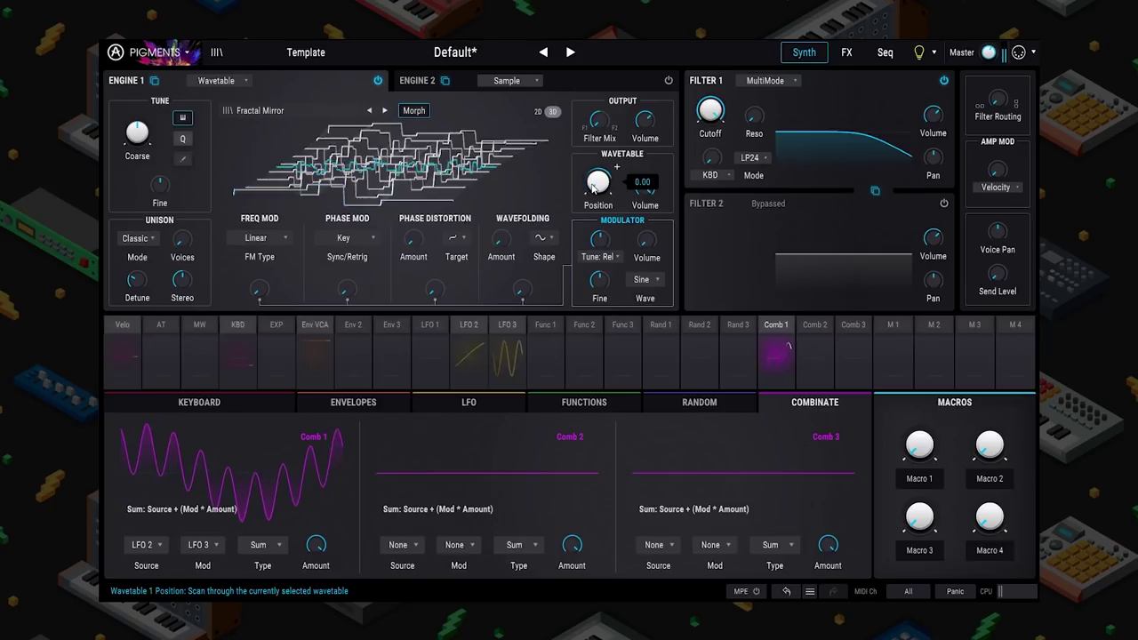
{"action": "left_click", "coordinate": [264, 545]}
{"action": "left_click", "coordinate": [271, 573]}
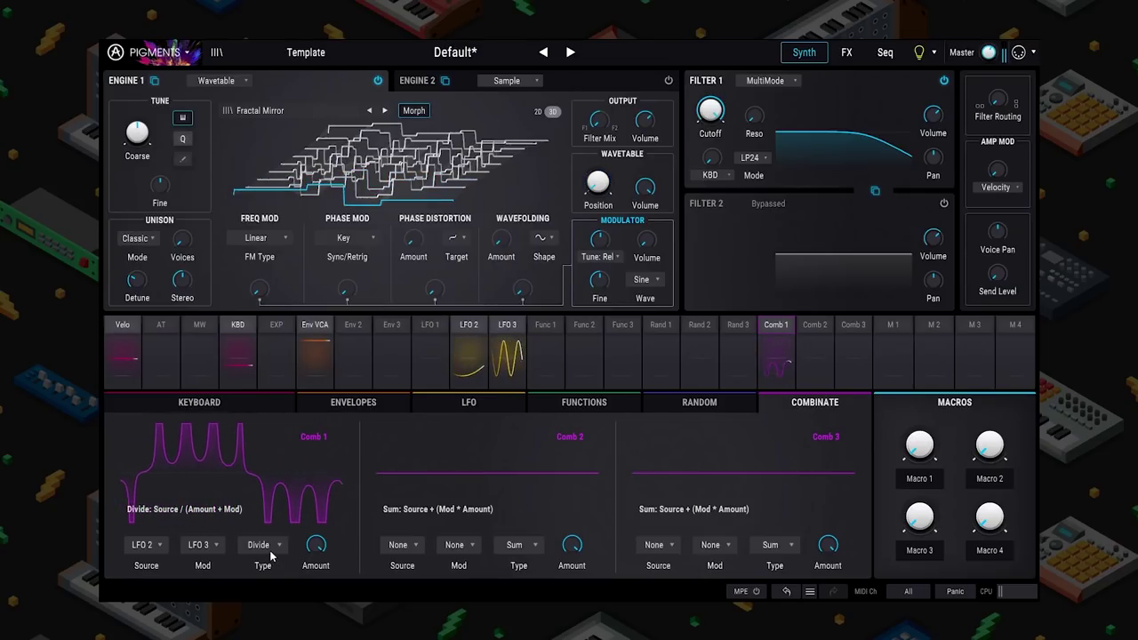
- Change Combinate 1's type to Crossfade and sweep its Amount through about 0.932
{"action": "left_click", "coordinate": [269, 548]}
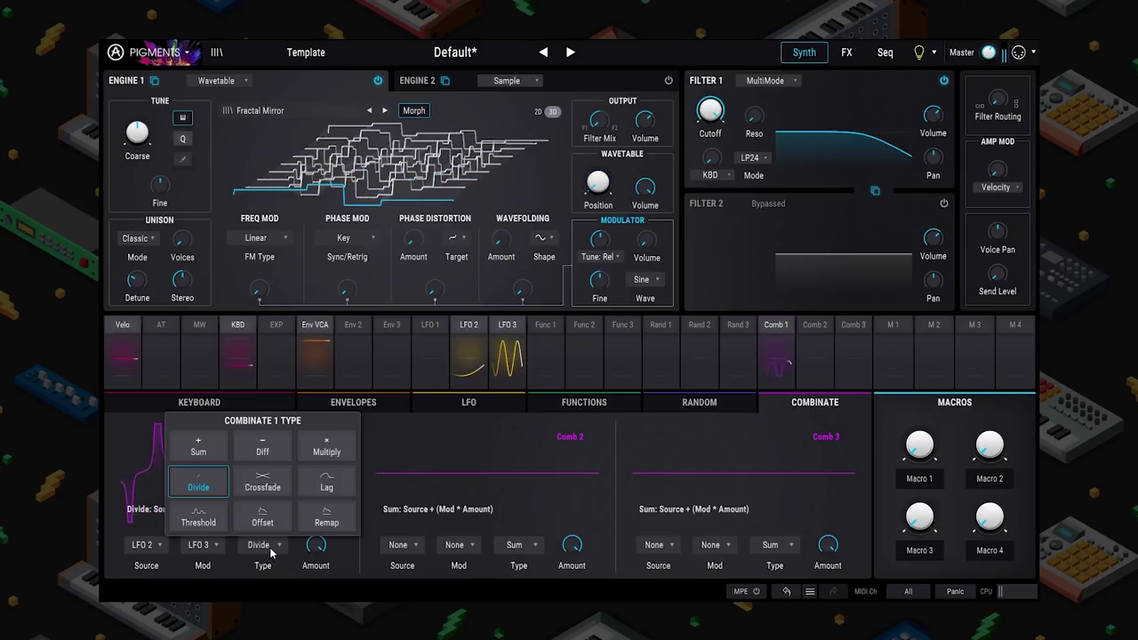
{"action": "left_click", "coordinate": [262, 483]}
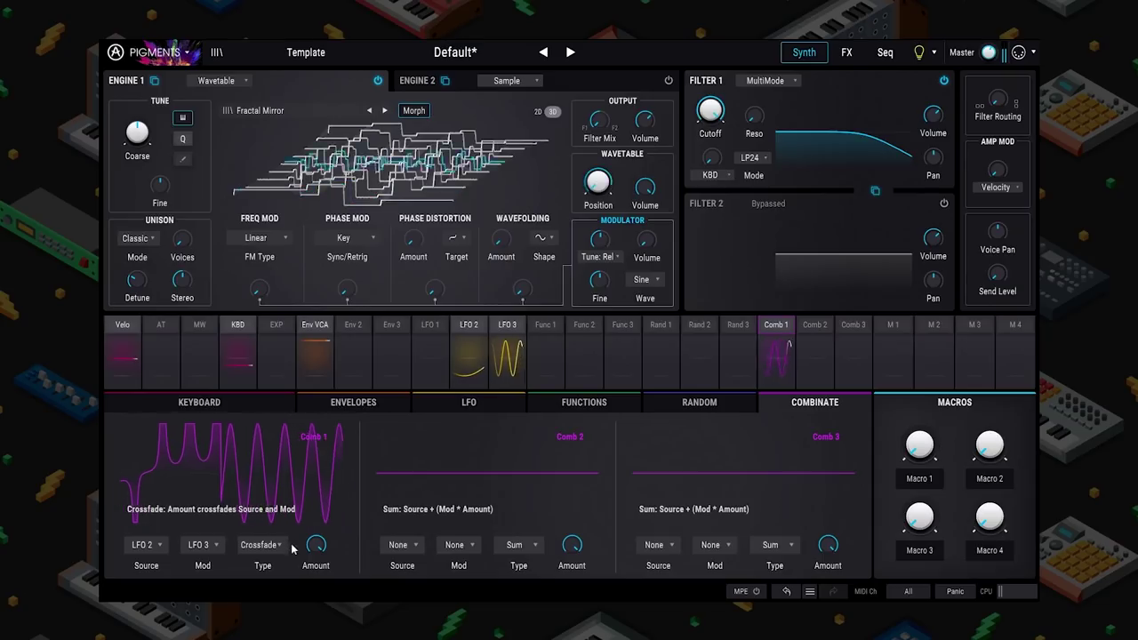
{"action": "mouse_move", "coordinate": [327, 539]}
{"action": "mouse_move", "coordinate": [316, 544]}
{"action": "left_mouse_down"}
{"action": "mouse_move", "coordinate": [315, 494]}
{"action": "mouse_move", "coordinate": [315, 617]}
{"action": "mouse_move", "coordinate": [316, 523]}
{"action": "left_mouse_up"}
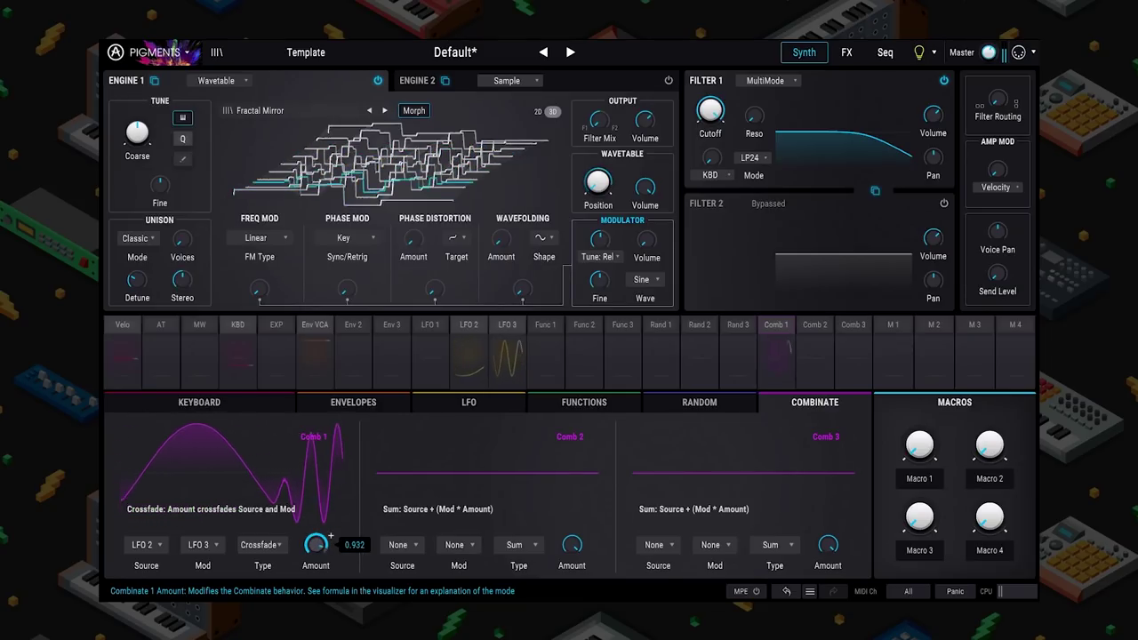
{"action": "scroll", "coordinate": [329, 537], "scroll_direction": "up", "scroll_amount": 7}
- Try Combinate 1's Threshold type, and change it to Offset with a lowered Amount
{"action": "left_click", "coordinate": [259, 544]}
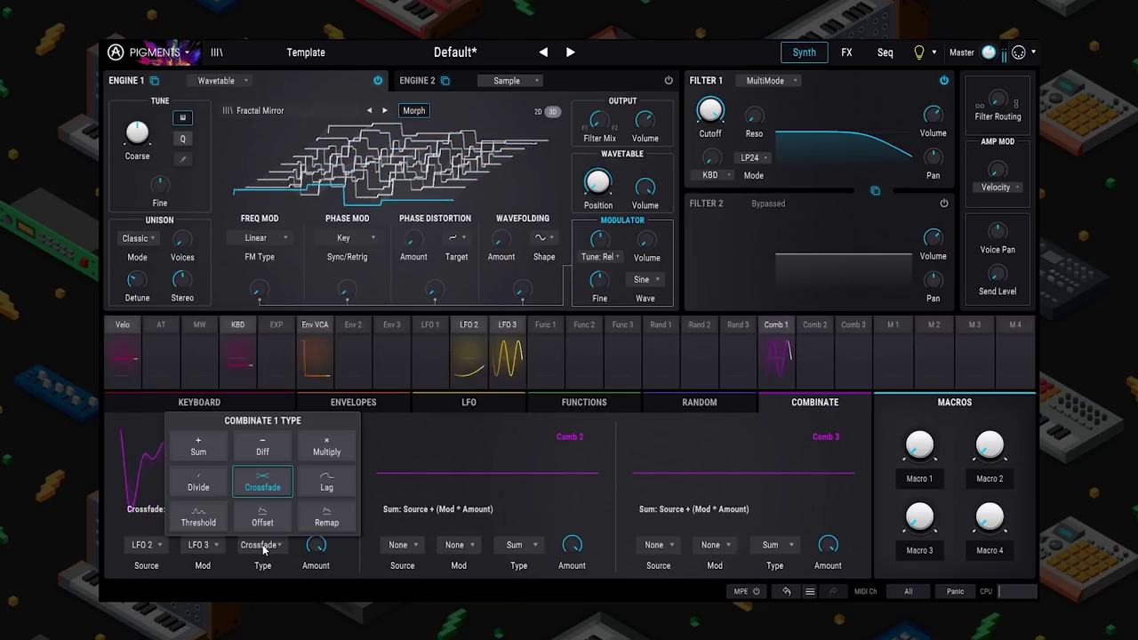
{"action": "left_click", "coordinate": [193, 521]}
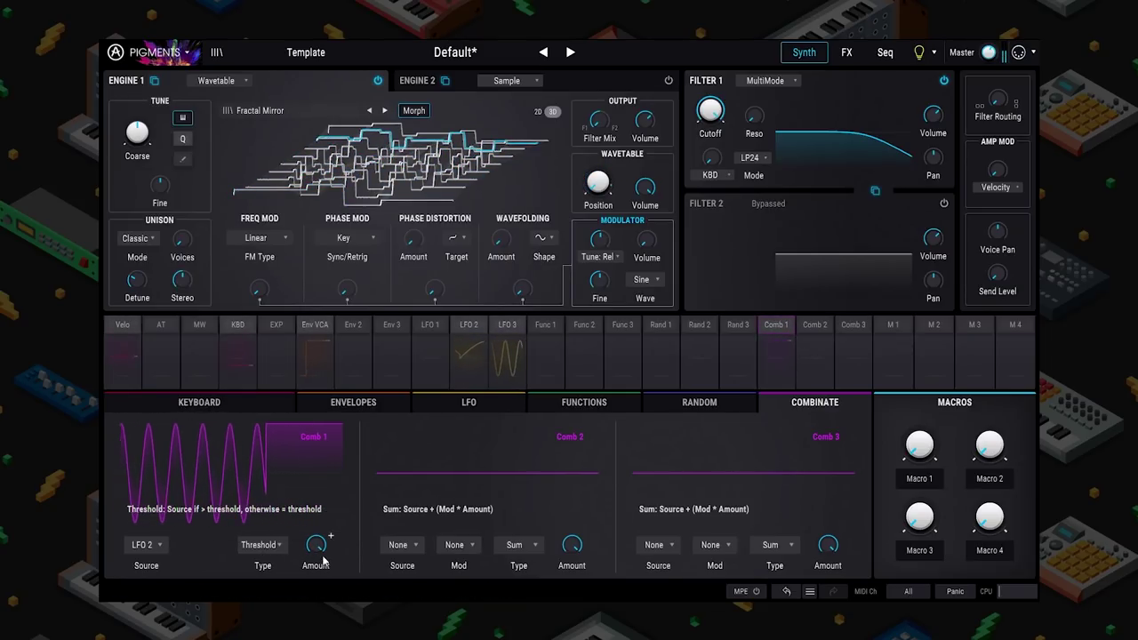
{"action": "left_click_drag", "start_coordinate": [317, 546], "coordinate": [317, 632]}
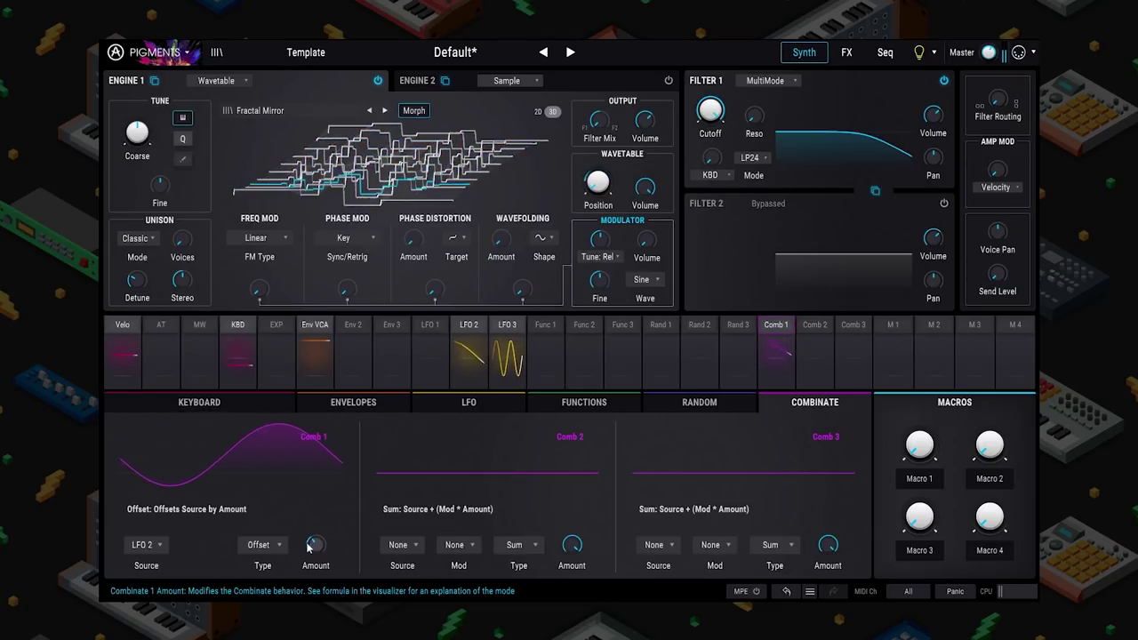
- Raise Combinate 1's Offset Amount, and try its Remap type with an Amount of about 0.708
{"action": "left_click_drag", "start_coordinate": [316, 544], "coordinate": [316, 525]}
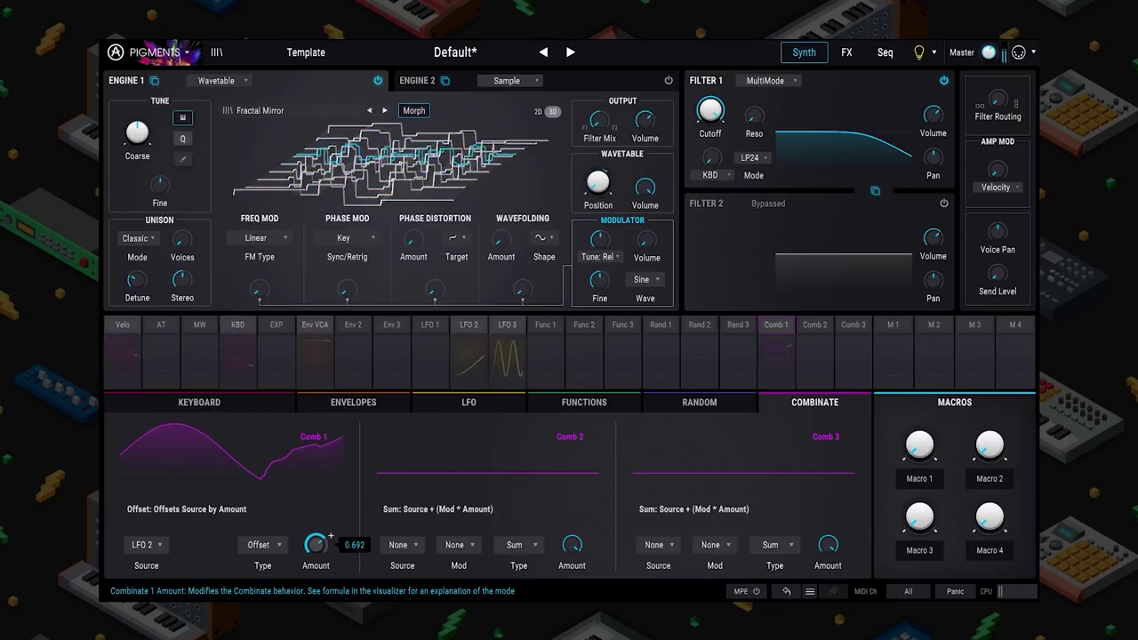
{"action": "left_click", "coordinate": [262, 544]}
{"action": "left_click", "coordinate": [326, 519]}
{"action": "left_click_drag", "start_coordinate": [315, 545], "coordinate": [315, 534]}
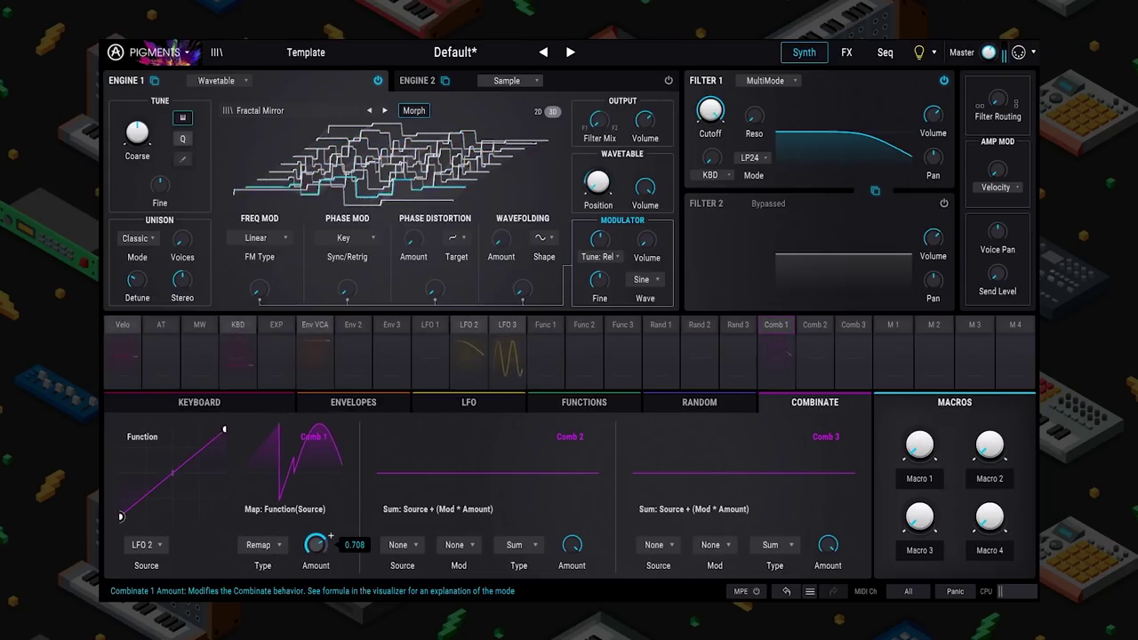
- Try reshaping Combinate 1's Remap function by moving its start point and adding several breakpoints that form peaks and dips
{"action": "left_click_drag", "start_coordinate": [173, 500], "coordinate": [178, 441]}
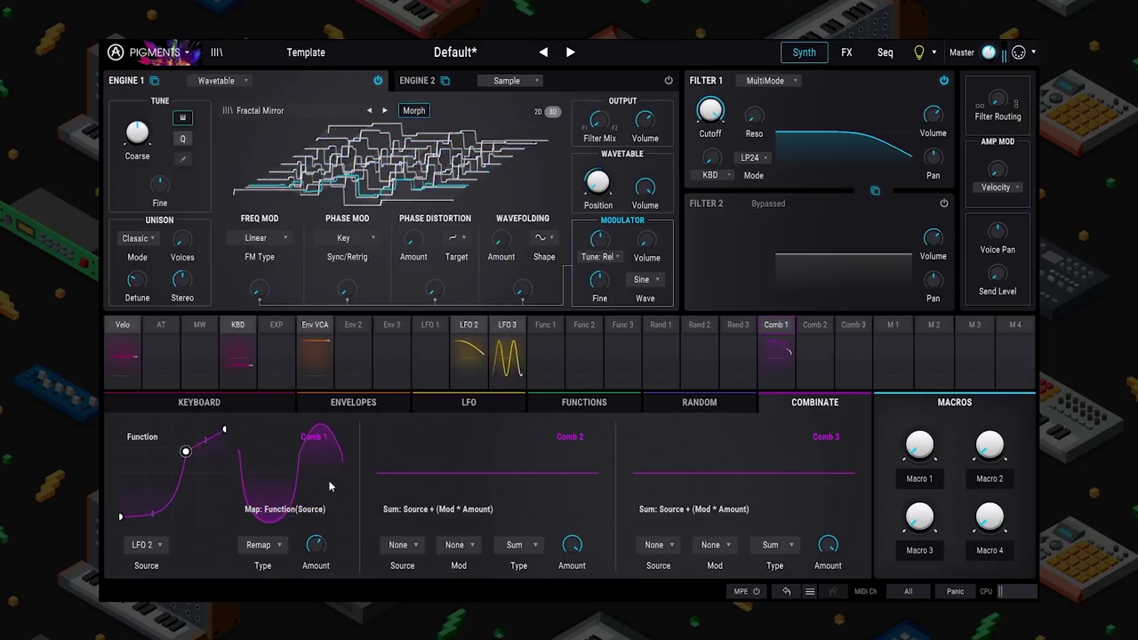
{"action": "left_click_drag", "start_coordinate": [122, 517], "coordinate": [123, 435]}
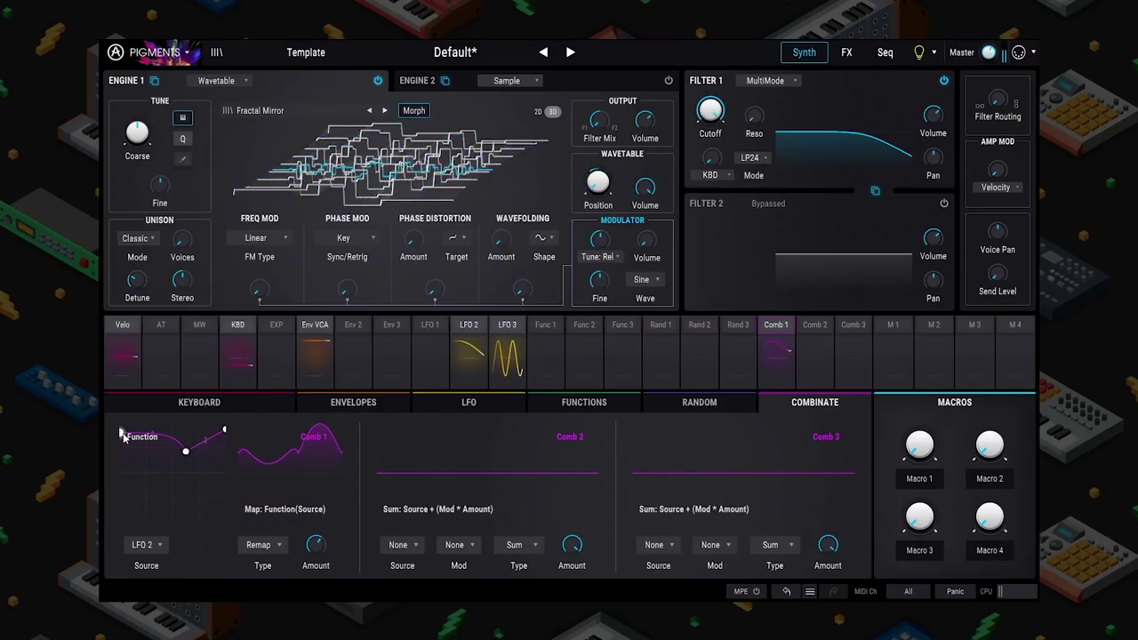
{"action": "left_click_drag", "start_coordinate": [121, 434], "coordinate": [121, 475]}
{"action": "left_click_drag", "start_coordinate": [186, 452], "coordinate": [150, 438]}
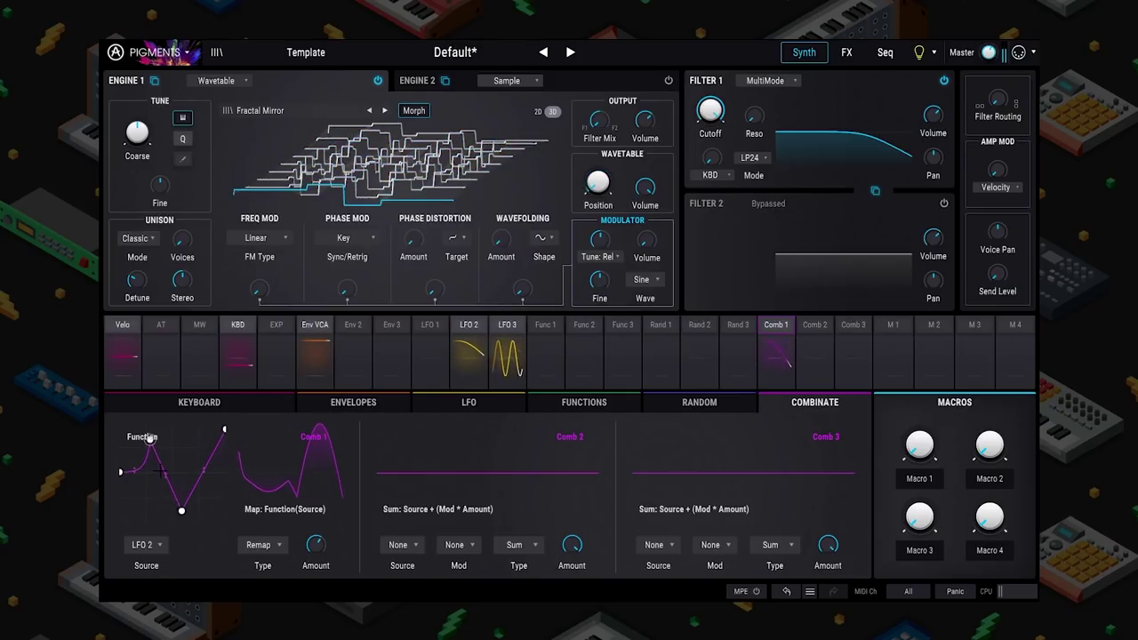
{"action": "left_click", "coordinate": [208, 470]}
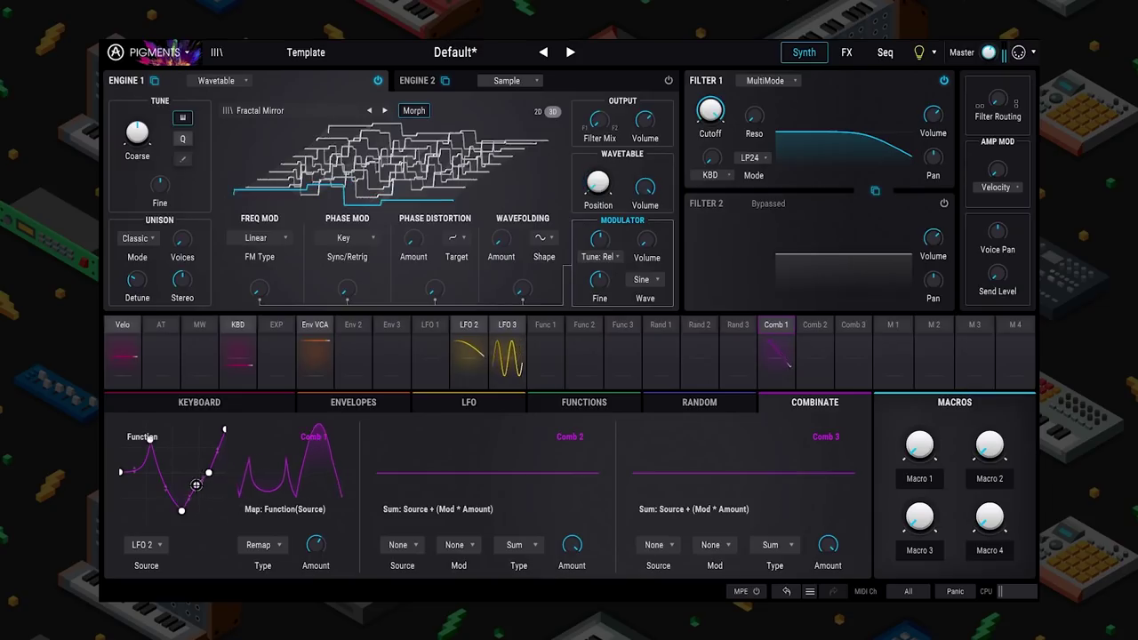
{"action": "mouse_move", "coordinate": [196, 485]}
{"action": "left_mouse_down"}
{"action": "mouse_move", "coordinate": [181, 460]}
{"action": "mouse_move", "coordinate": [206, 498]}
{"action": "left_mouse_up"}
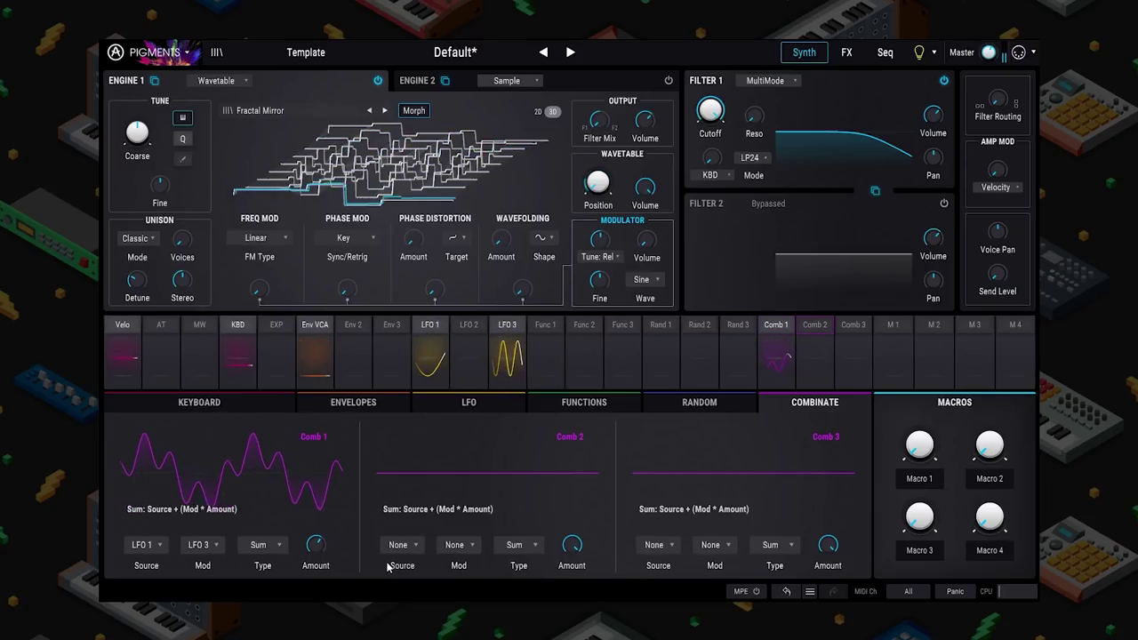
- Set Combinate 2's source to Comb 1 with Rand 2 as its Mod, and route Combinate 2 to Engine 1's wavetable Position
{"action": "left_click", "coordinate": [400, 545]}
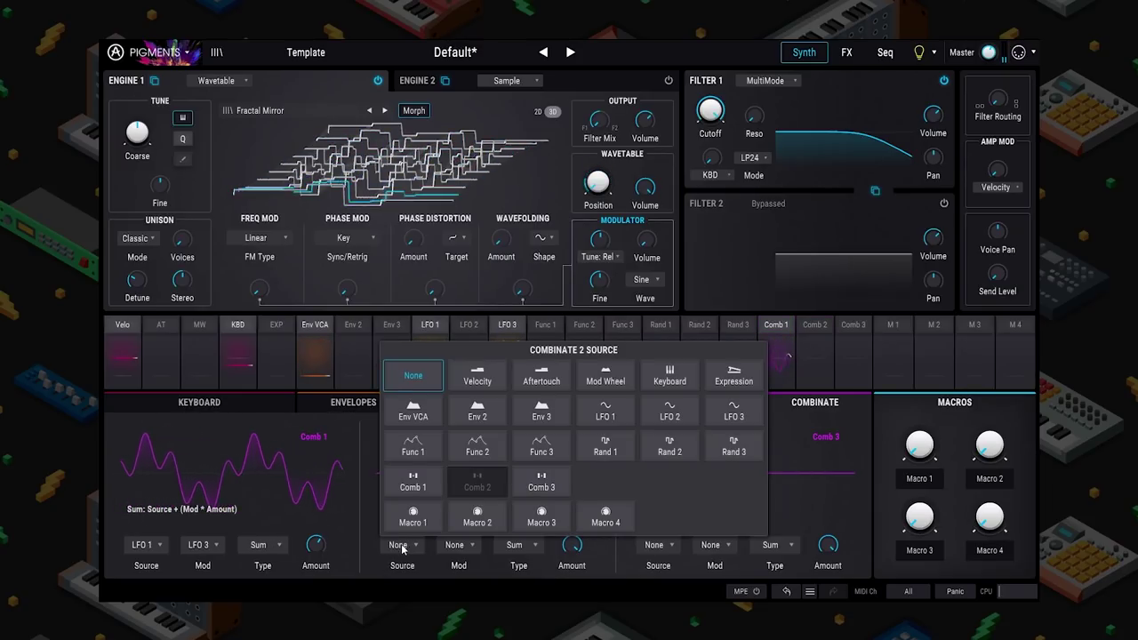
{"action": "left_click", "coordinate": [413, 483]}
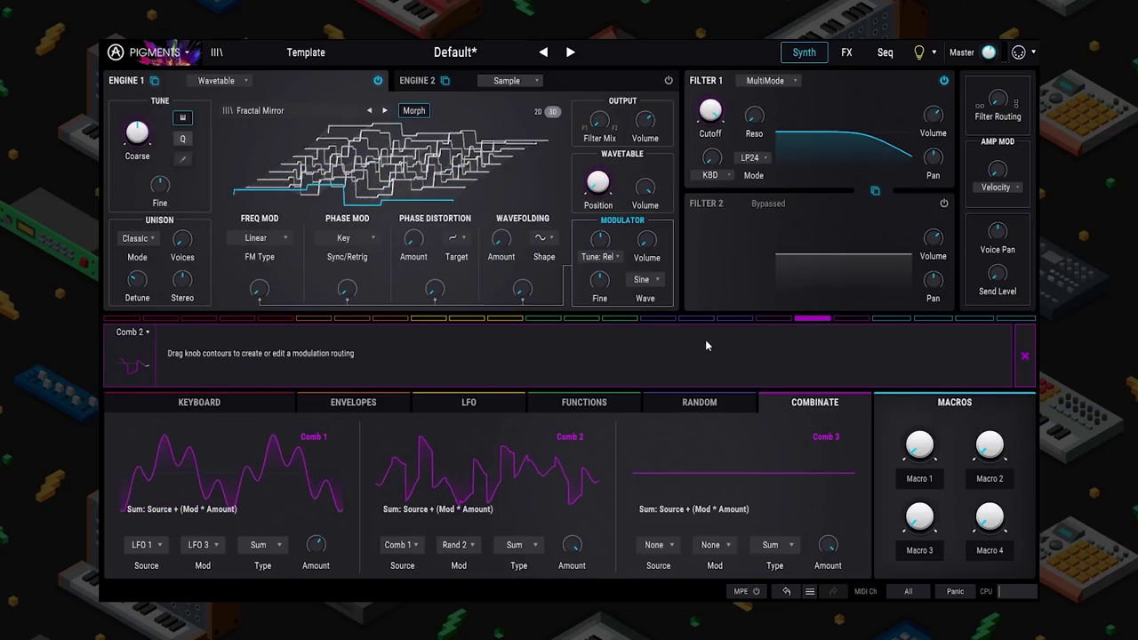
{"action": "left_click_drag", "start_coordinate": [585, 183], "coordinate": [585, 115]}
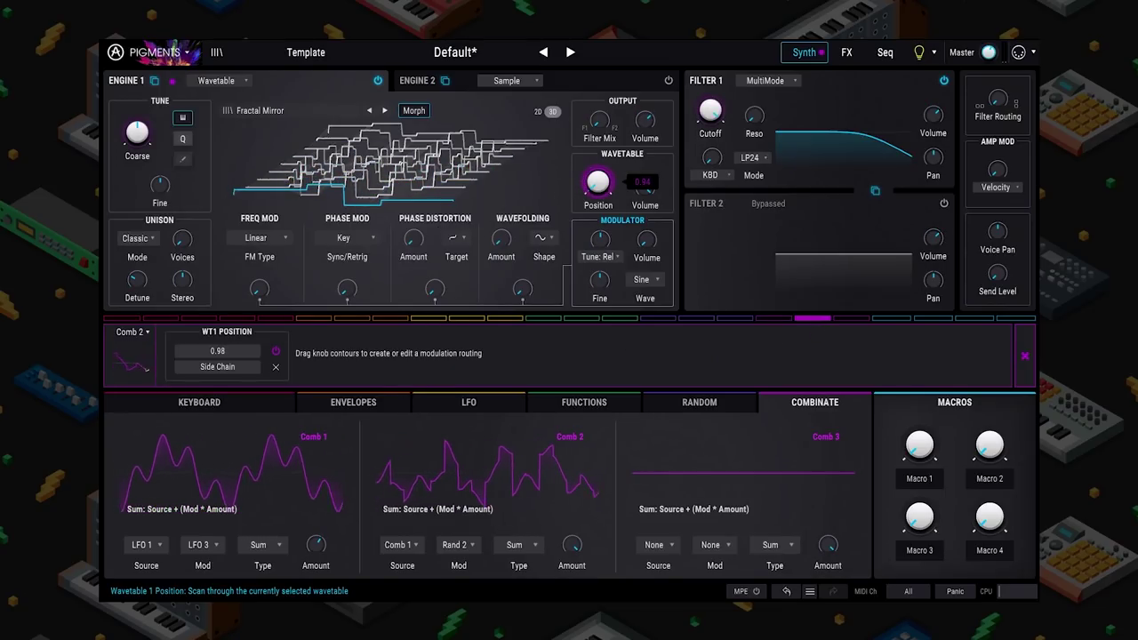
{"action": "left_click", "coordinate": [1025, 356]}
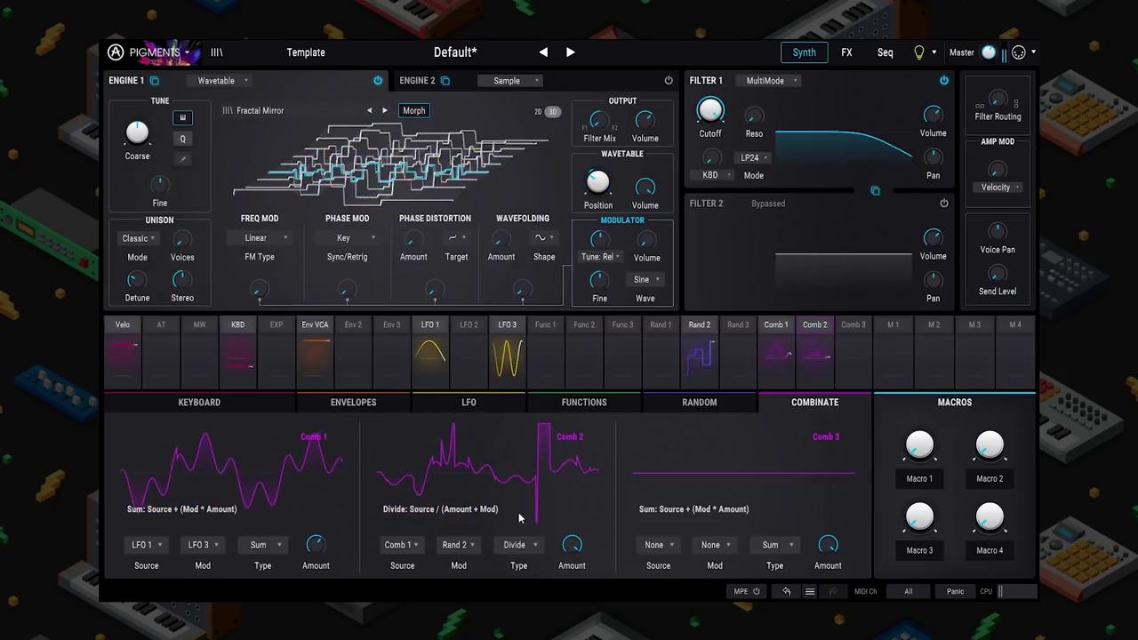
- Enable Filter 2 and set its type to Comb
{"action": "left_click", "coordinate": [520, 402]}
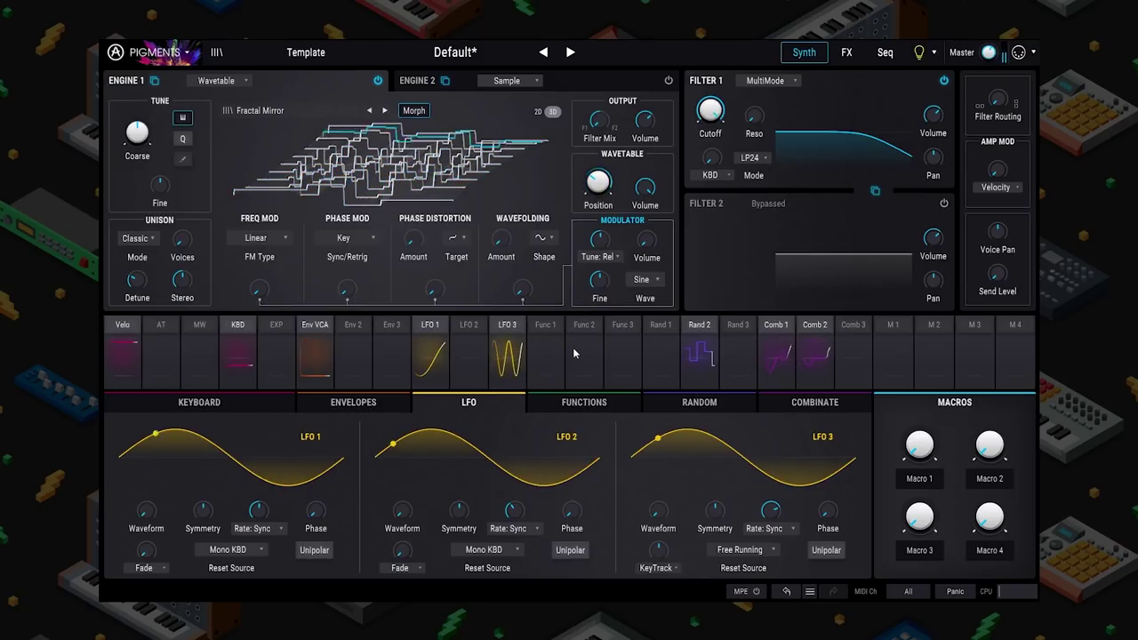
{"action": "left_click", "coordinate": [768, 203]}
{"action": "left_click", "coordinate": [765, 203]}
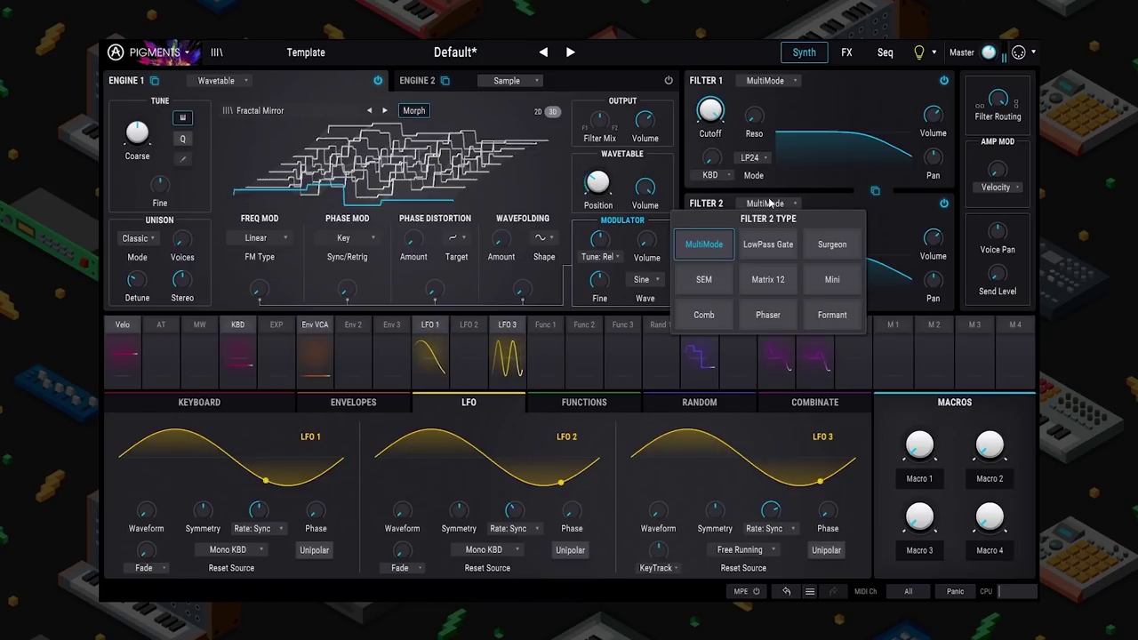
{"action": "left_click", "coordinate": [701, 315]}
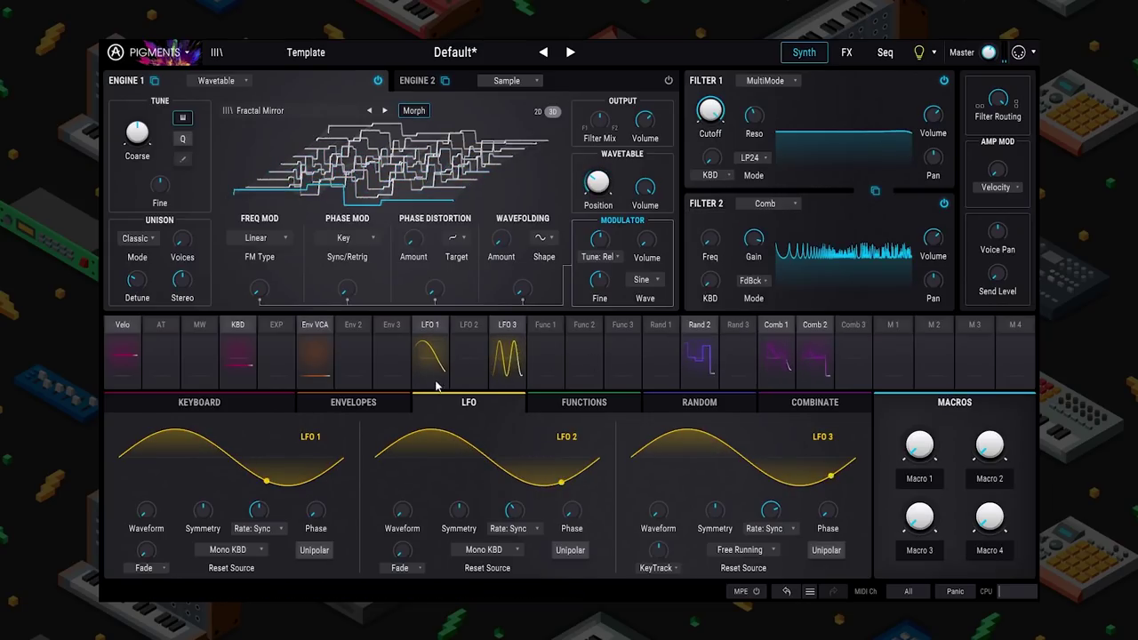
- Route Function 1 to Filter 1's Cutoff with an amount of about 0.57 and adjust Function 1's tempo division
{"action": "left_click", "coordinate": [545, 324]}
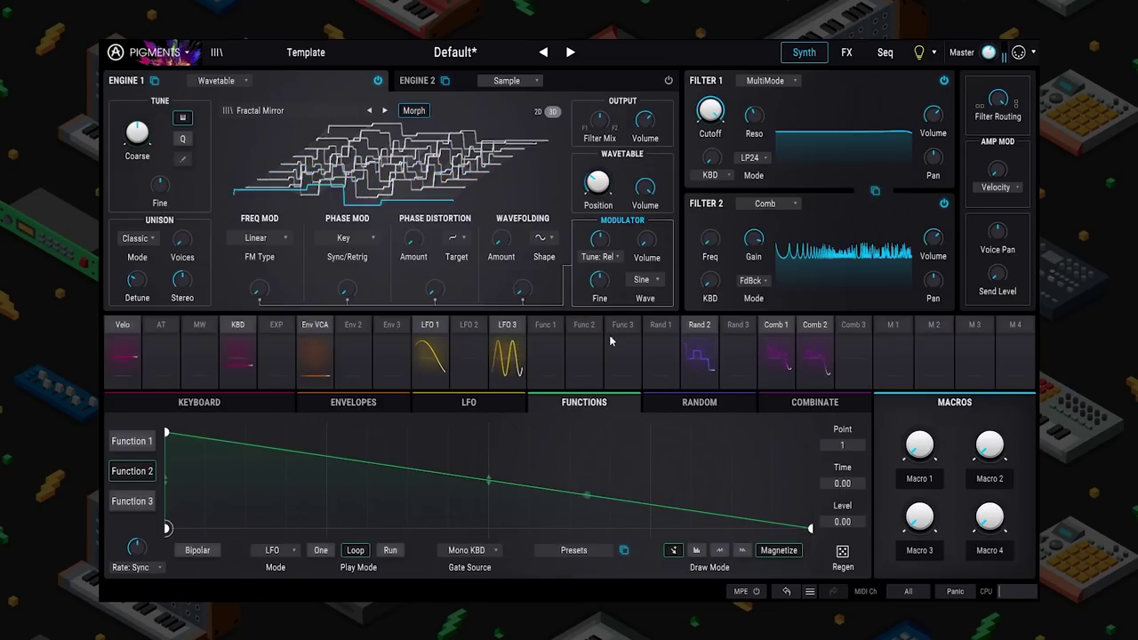
{"action": "left_click_drag", "start_coordinate": [710, 110], "coordinate": [697, 130]}
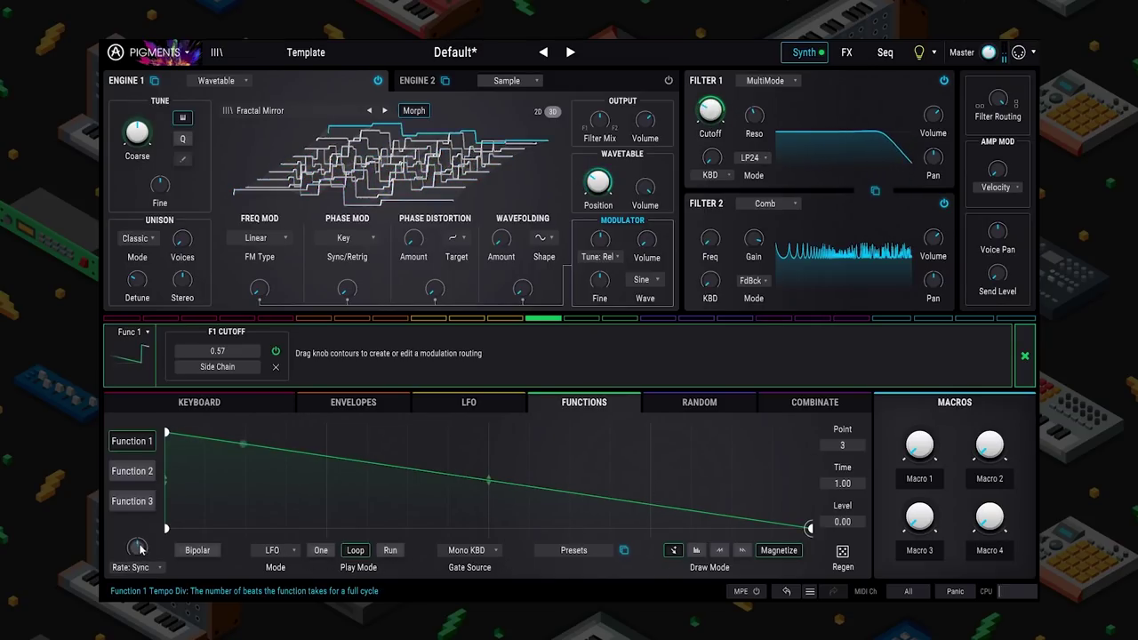
{"action": "mouse_move", "coordinate": [137, 548]}
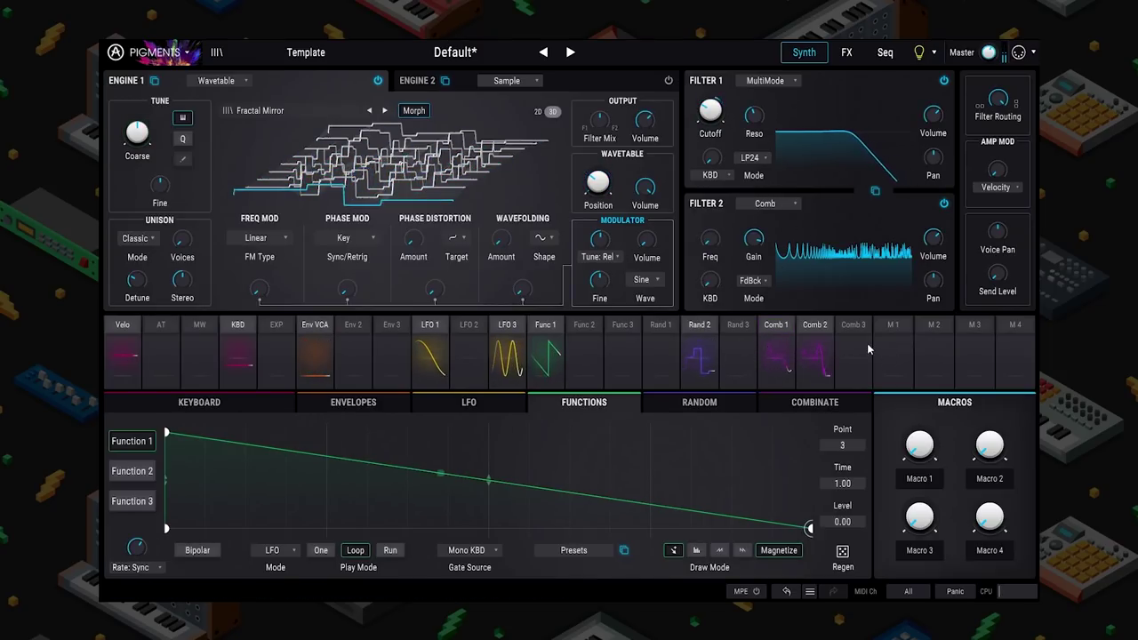
- Change Random 3's type to Sample & Hold and open its modulation routing
{"action": "left_click", "coordinate": [735, 327]}
{"action": "left_click", "coordinate": [714, 424]}
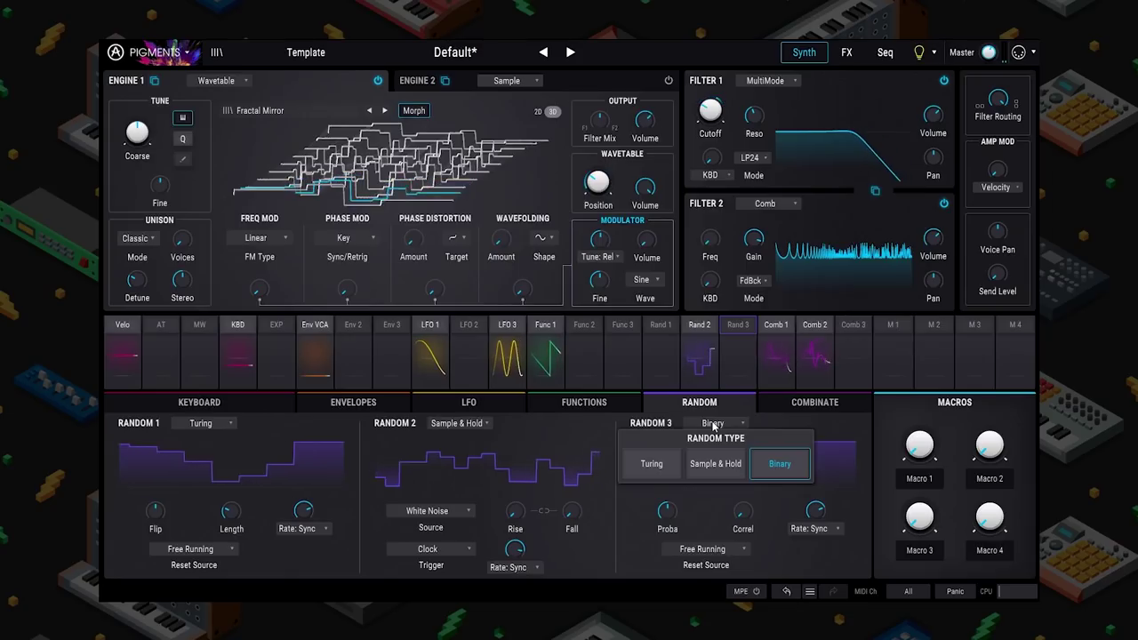
{"action": "left_click", "coordinate": [714, 464]}
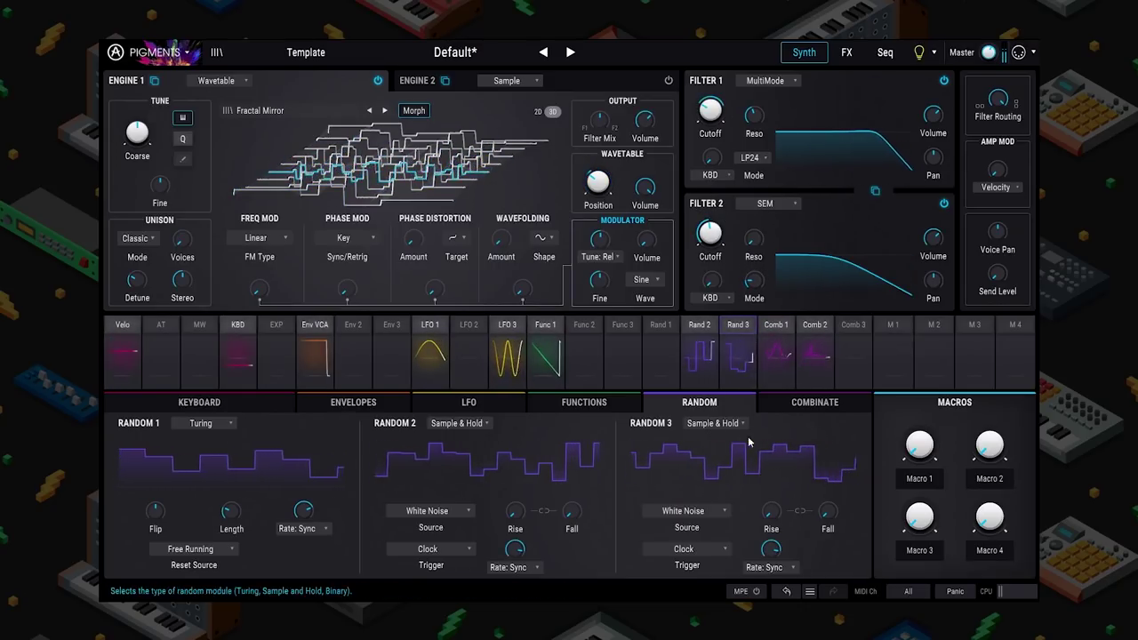
{"action": "left_click", "coordinate": [745, 328]}
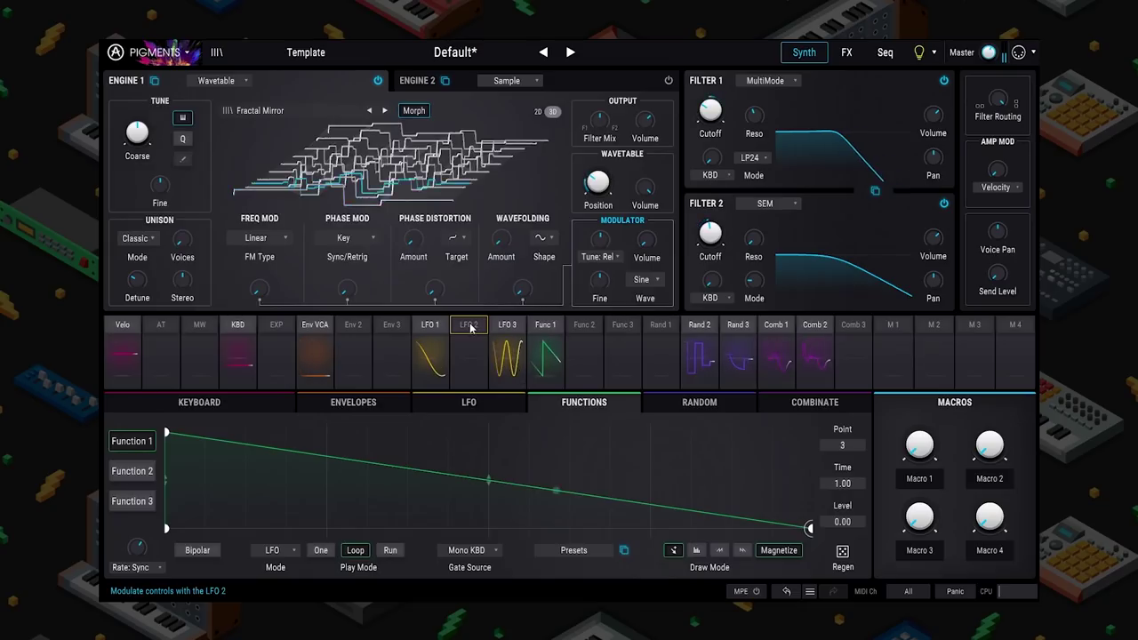
- Route Random 1 to Function 1's Rate with an amount of about 0.17
{"action": "left_click", "coordinate": [656, 328]}
{"action": "left_click_drag", "start_coordinate": [137, 544], "coordinate": [137, 534]}
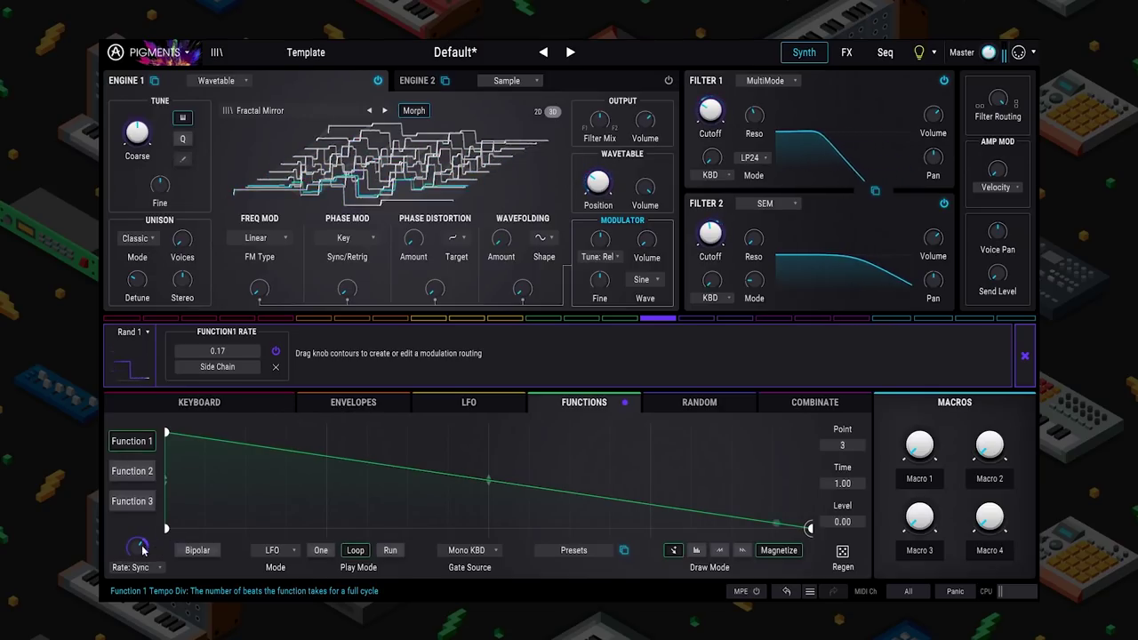
{"action": "left_click", "coordinate": [1024, 356]}
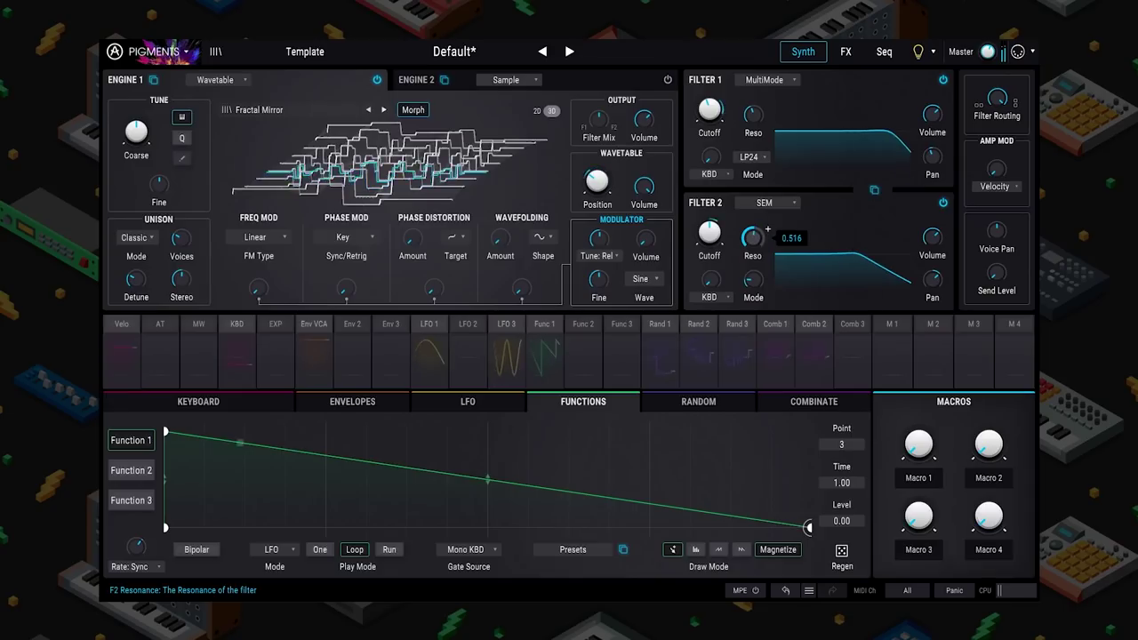
- Lower Filter 2's SEM Mode and route Function 2 to it with an amount of about 0.61
{"action": "left_click_drag", "start_coordinate": [753, 281], "coordinate": [756, 286]}
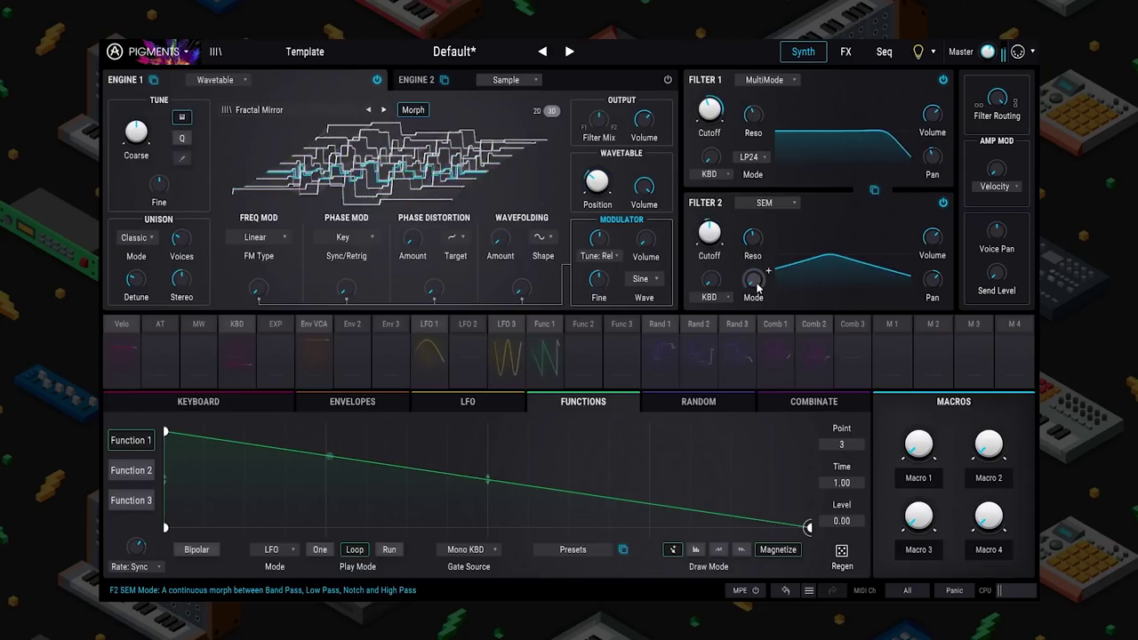
{"action": "left_click", "coordinate": [587, 328]}
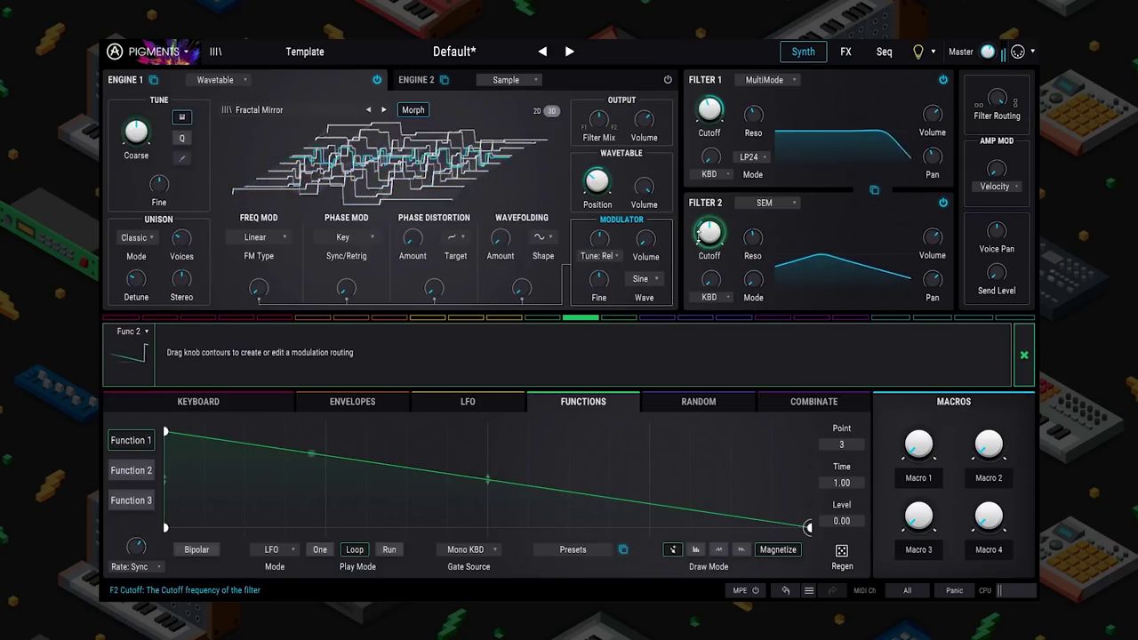
{"action": "left_click_drag", "start_coordinate": [753, 283], "coordinate": [753, 278]}
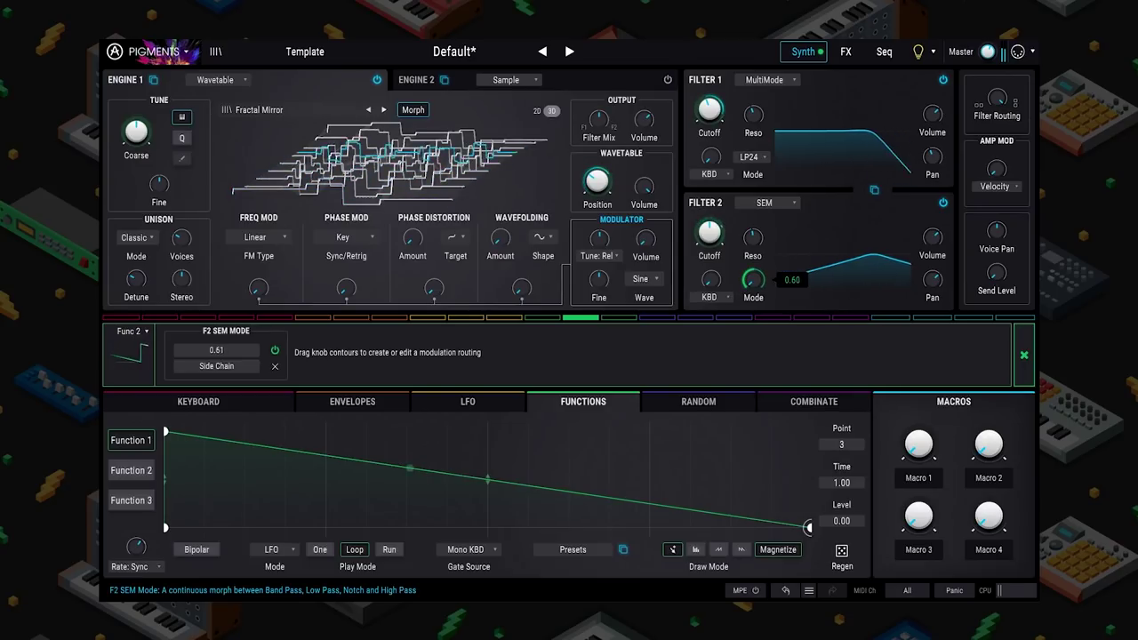
{"action": "left_click", "coordinate": [1024, 356]}
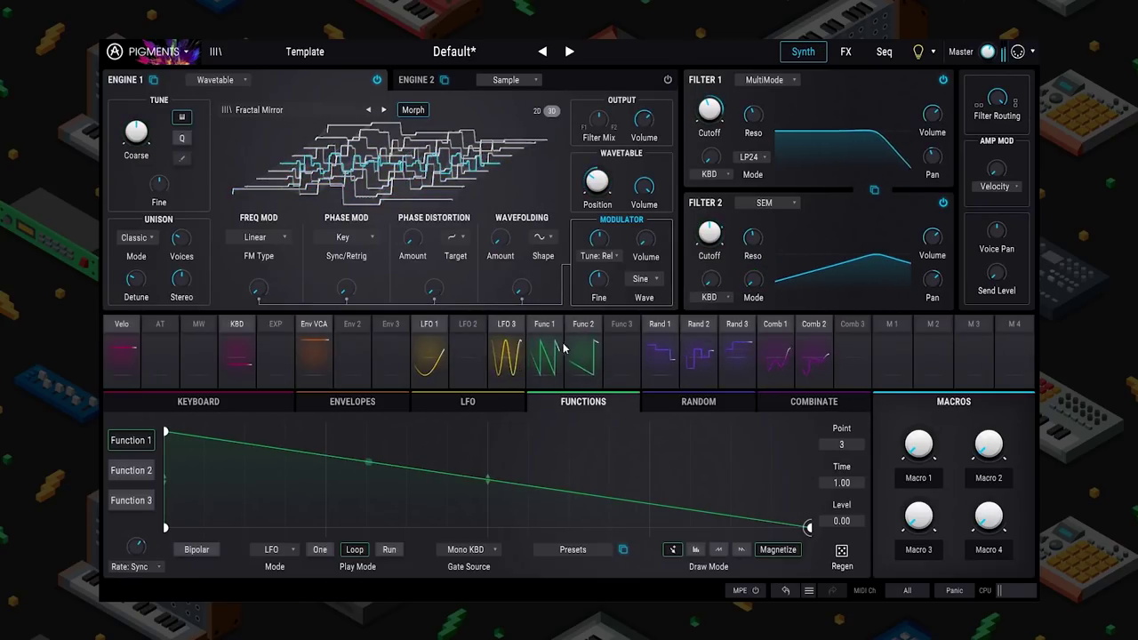
- Load the Rhythmic - 5 preset into Function 2 and adjust the Dry/Wet of Bus A's Delay
{"action": "left_click", "coordinate": [581, 375]}
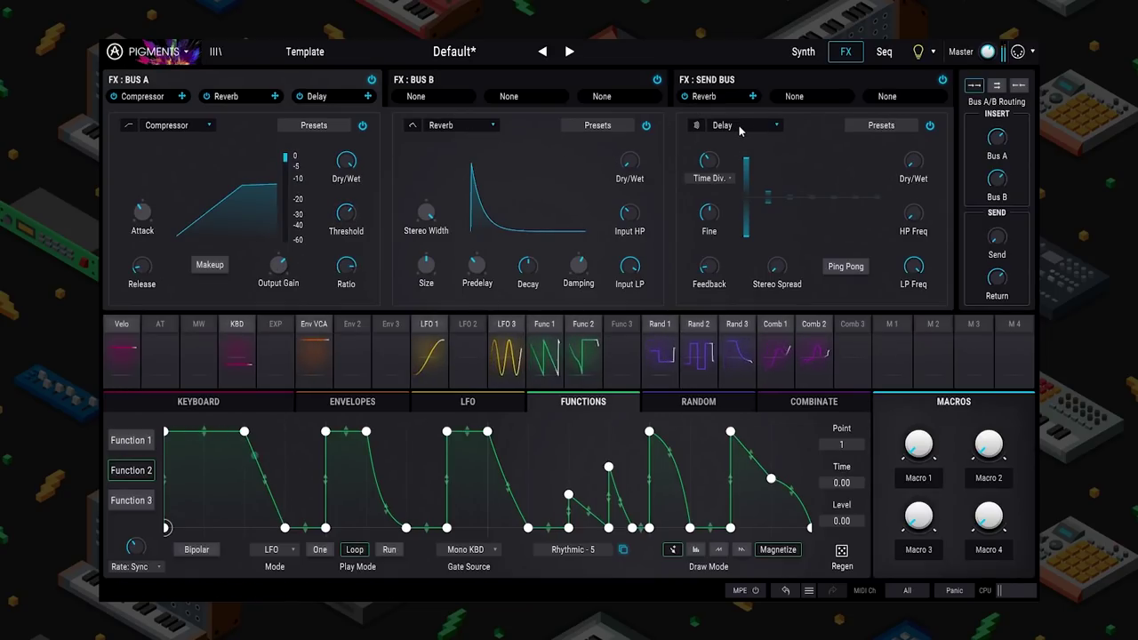
{"action": "mouse_move", "coordinate": [914, 160]}
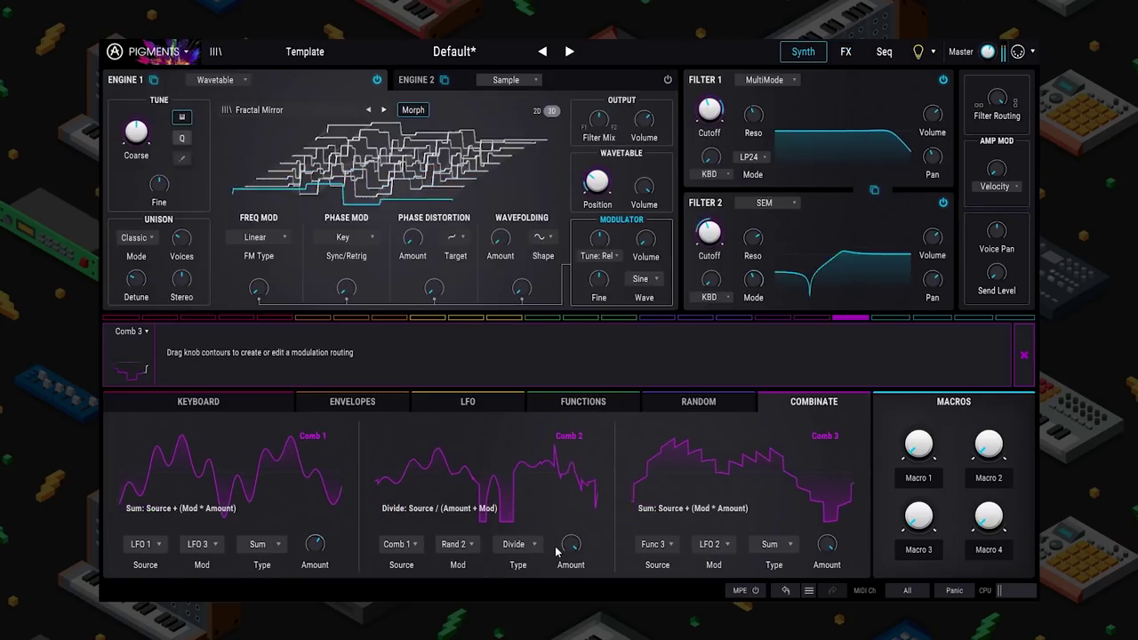
- Lower Combinate 2's Amount for its Divide type
{"action": "left_click", "coordinate": [571, 543]}
{"action": "left_click_drag", "start_coordinate": [571, 544], "coordinate": [571, 556]}
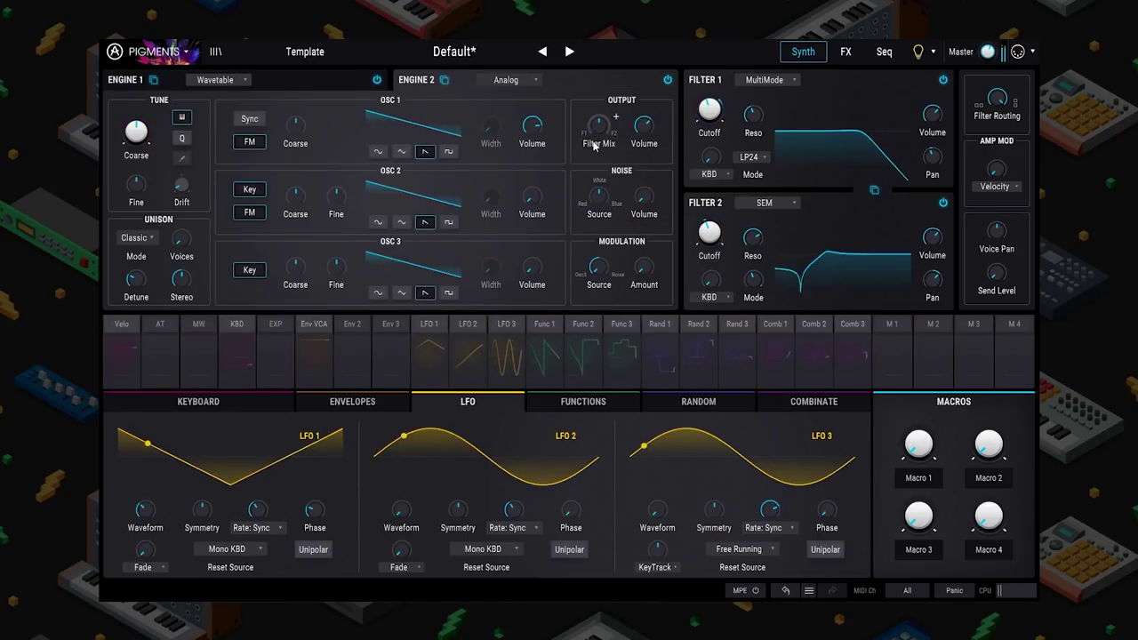
- Set Engine 2's Unison to Chord mode, tune its Coarse pitch to 10 semitones and choose the m7 chord
{"action": "left_click", "coordinate": [135, 238]}
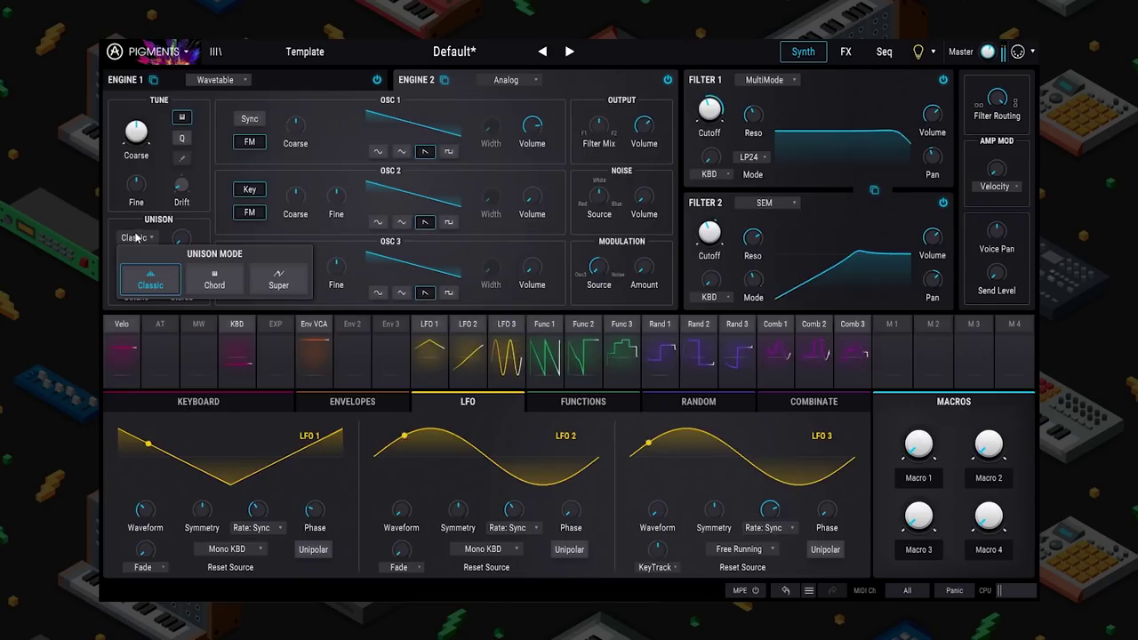
{"action": "left_click", "coordinate": [214, 276]}
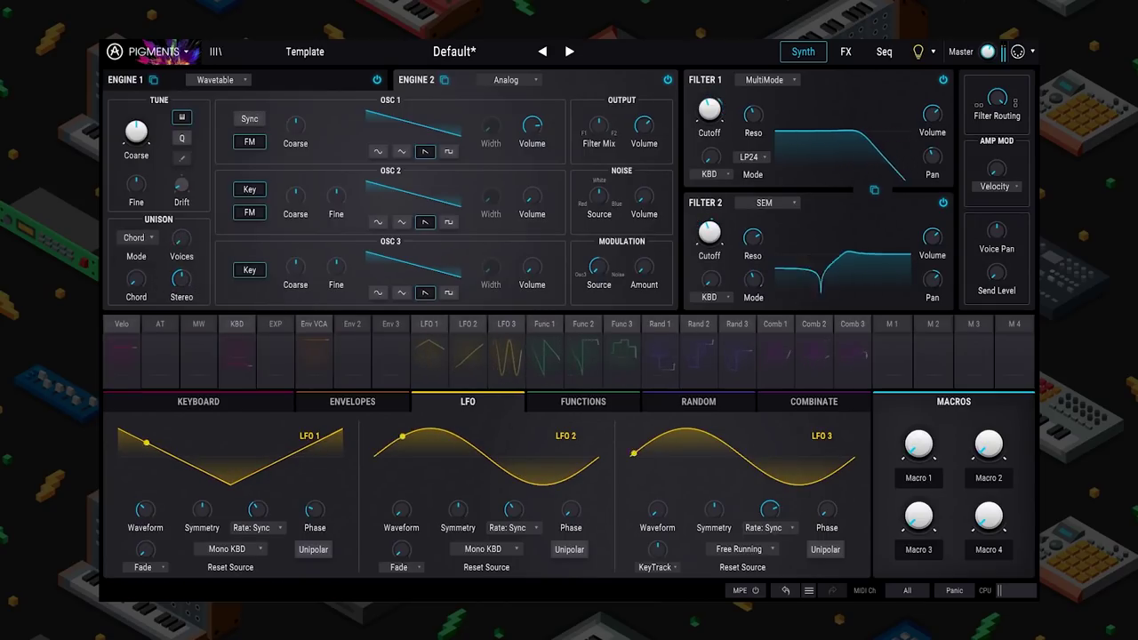
{"action": "left_click_drag", "start_coordinate": [131, 280], "coordinate": [131, 271]}
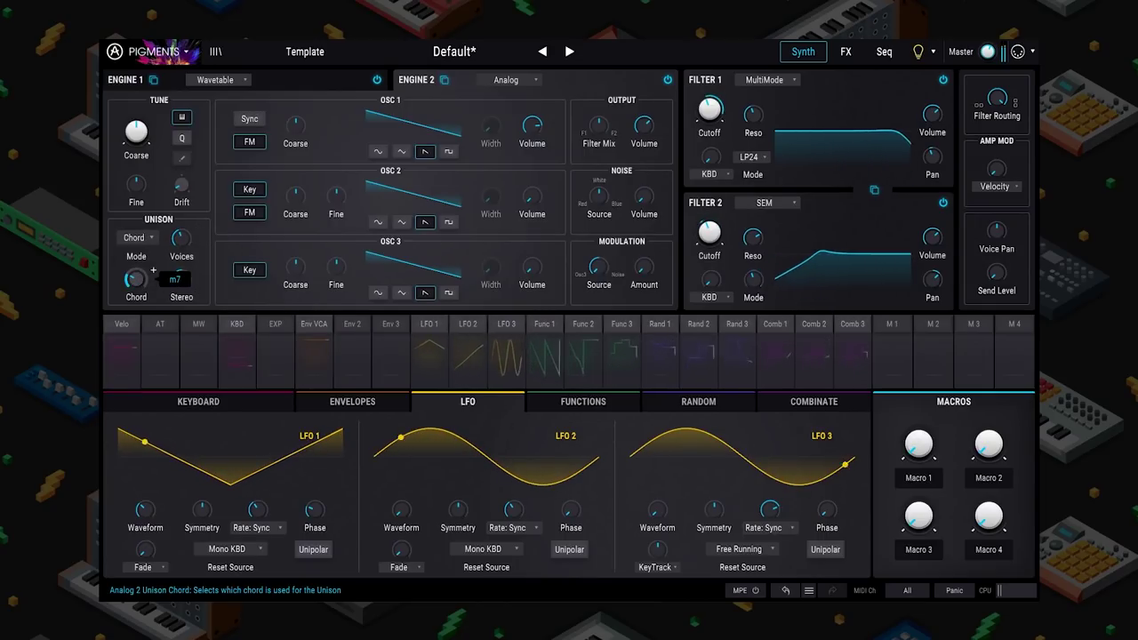
{"action": "scroll", "coordinate": [153, 270], "scroll_direction": "up", "scroll_amount": 2}
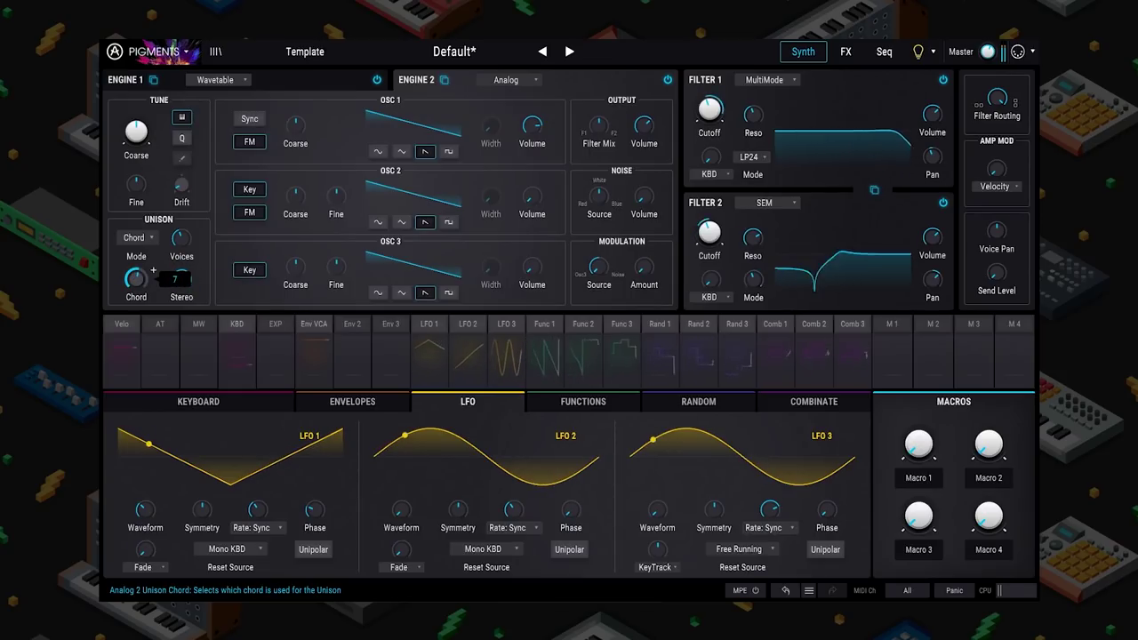
{"action": "mouse_move", "coordinate": [153, 117]}
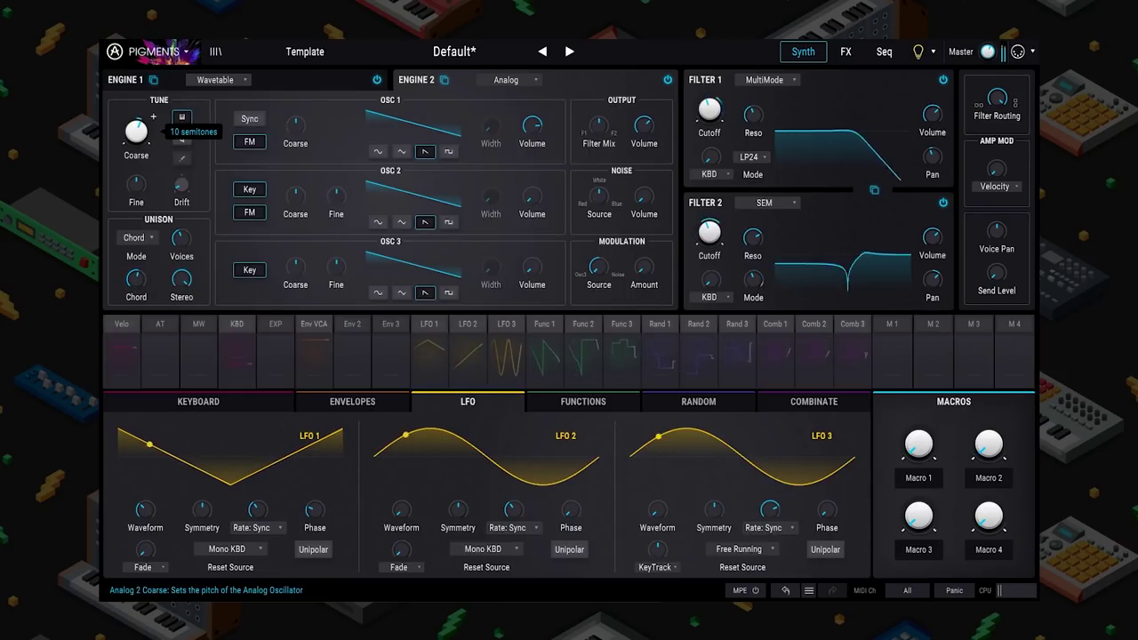
{"action": "mouse_move", "coordinate": [153, 269]}
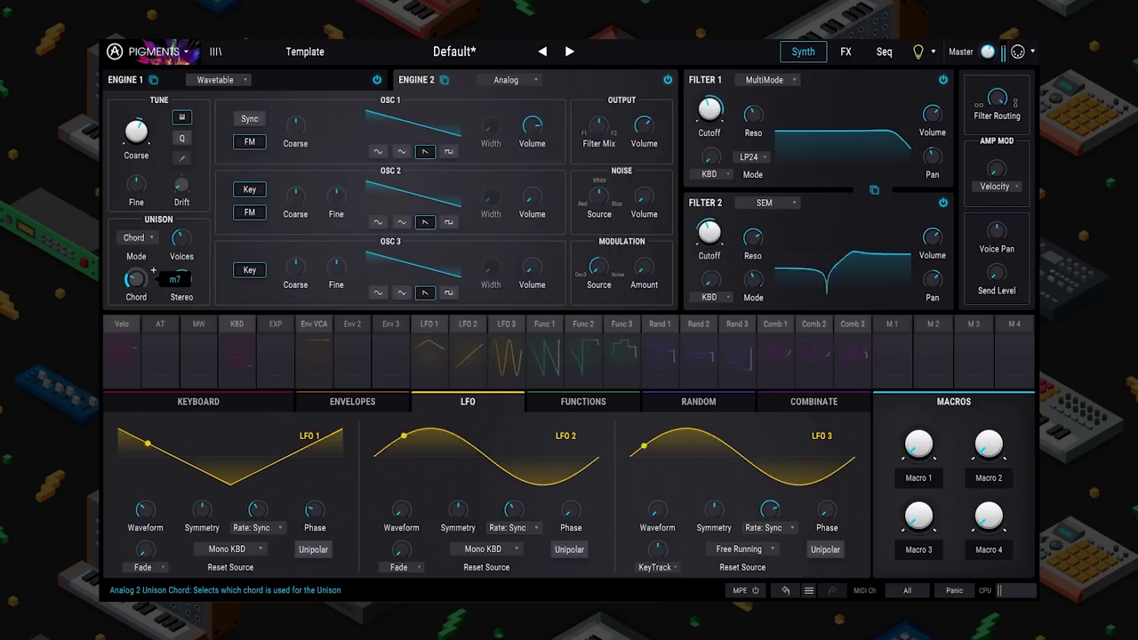
- Reshape the envelopes by lengthening Env VCA's decay and raising Env 2's sustain level
{"action": "left_click", "coordinate": [338, 402]}
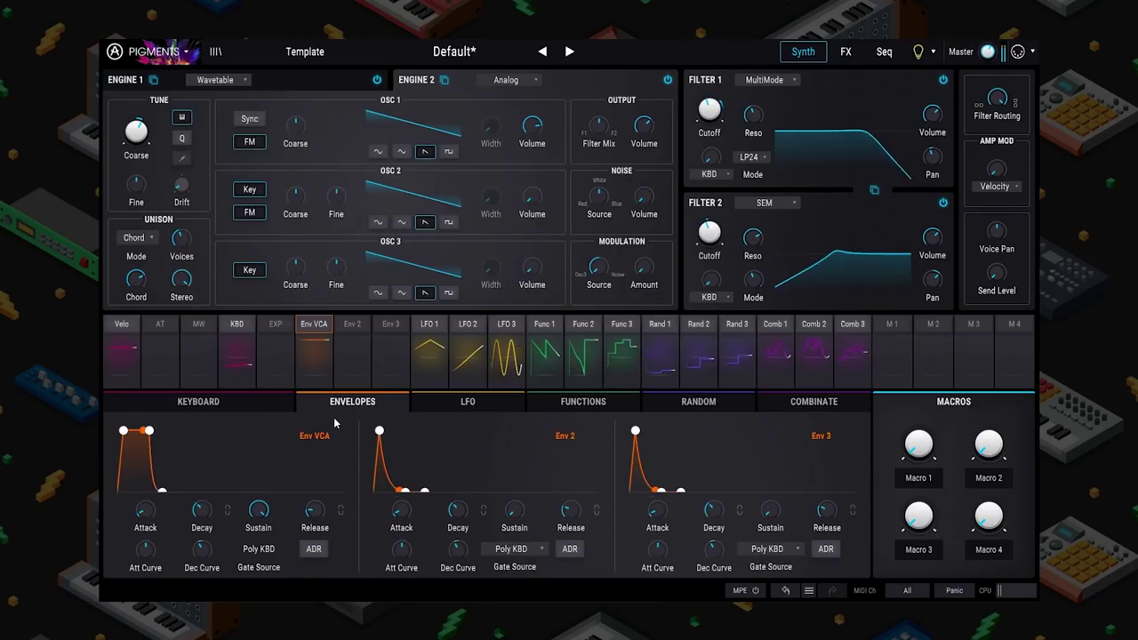
{"action": "left_click_drag", "start_coordinate": [150, 432], "coordinate": [160, 411]}
{"action": "left_click_drag", "start_coordinate": [406, 489], "coordinate": [399, 474]}
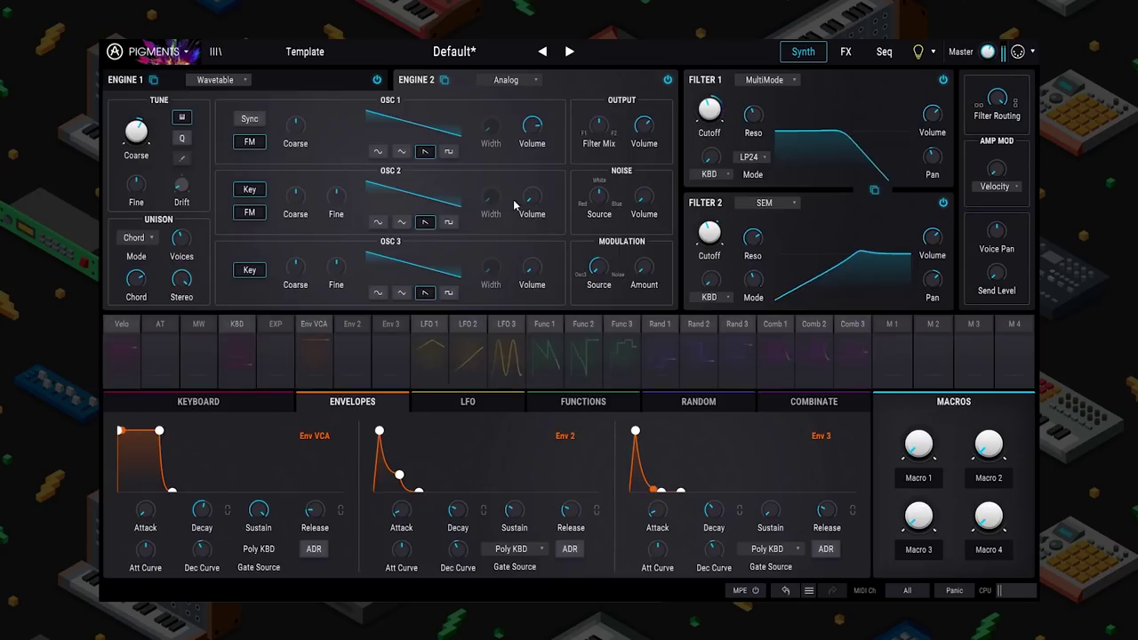
- Try a square wave on Engine 2's Osc 1, undo it and set Osc 2 to the square wave
{"action": "left_click", "coordinate": [449, 152]}
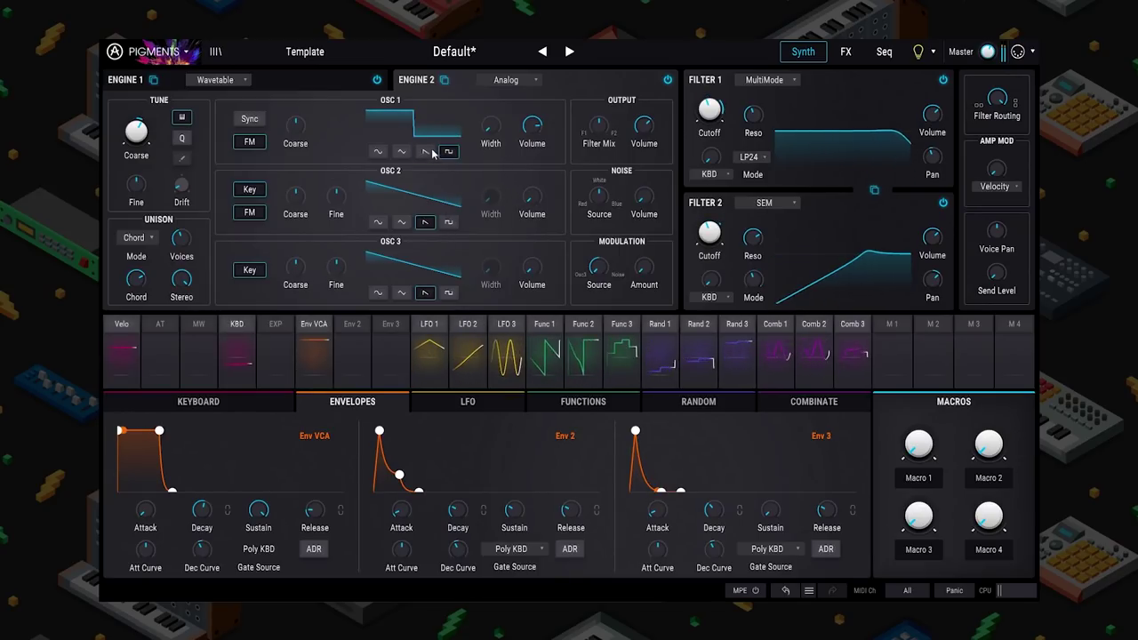
{"action": "key", "text": "ctrl+z"}
{"action": "left_click", "coordinate": [449, 222]}
{"action": "mouse_move", "coordinate": [503, 189]}
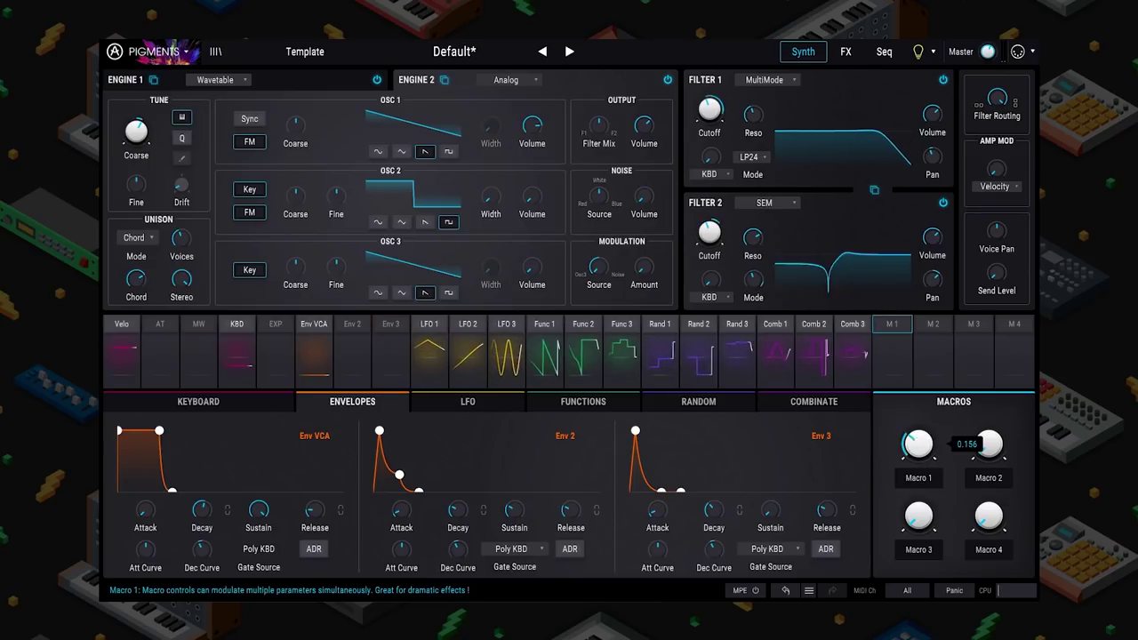
- Route Macro 1 to Filter 1's cutoff at 1.00 and Filter 2's cutoff at -0.42, and name it filter open
{"action": "mouse_move", "coordinate": [916, 448]}
{"action": "left_mouse_down"}
{"action": "mouse_move", "coordinate": [916, 426]}
{"action": "mouse_move", "coordinate": [916, 458]}
{"action": "left_mouse_up"}
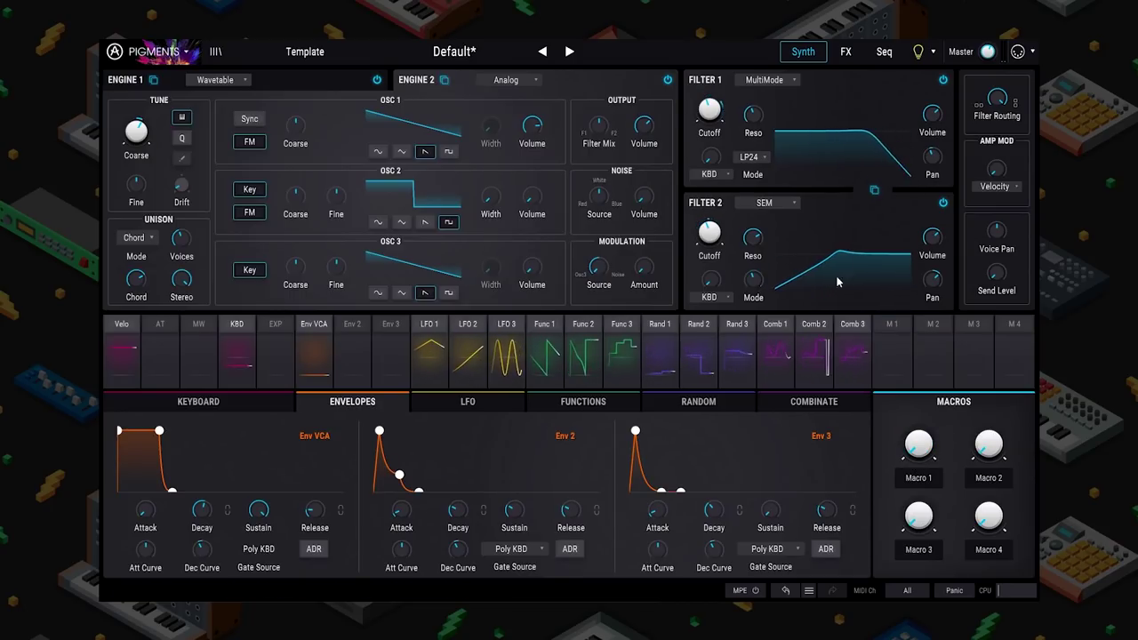
{"action": "left_click", "coordinate": [890, 325]}
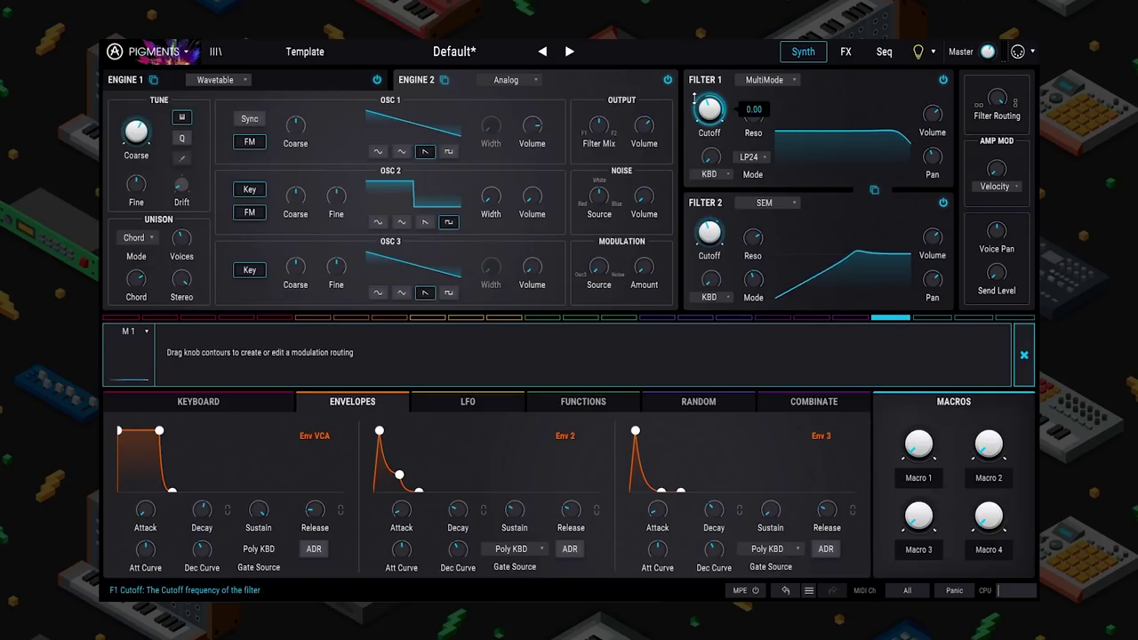
{"action": "left_click_drag", "start_coordinate": [694, 100], "coordinate": [694, 96]}
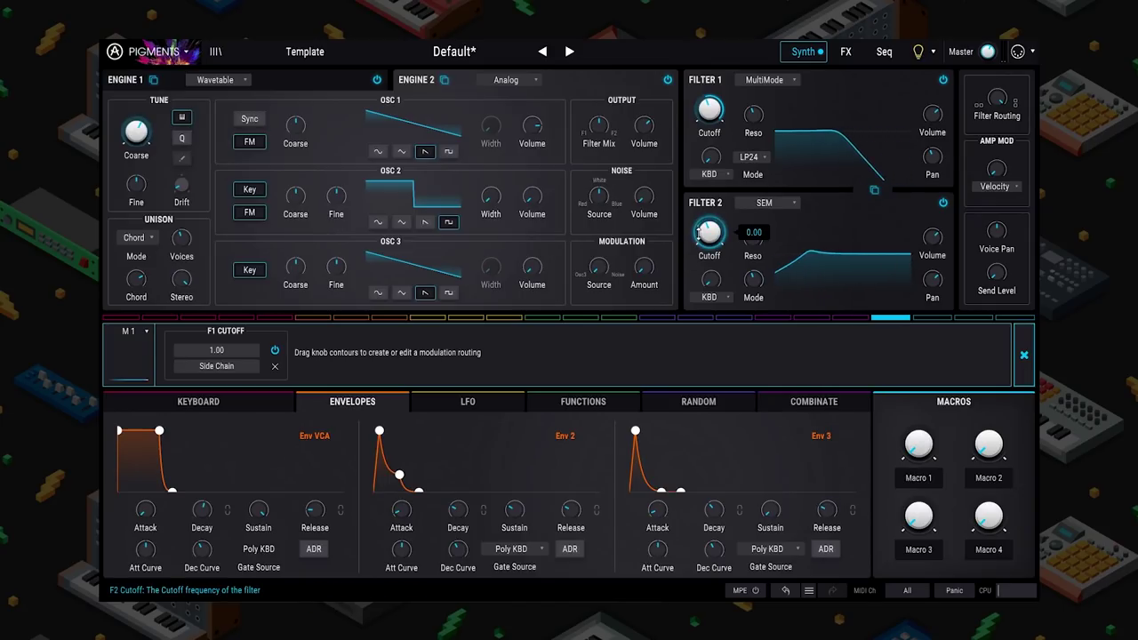
{"action": "left_click_drag", "start_coordinate": [699, 234], "coordinate": [699, 240]}
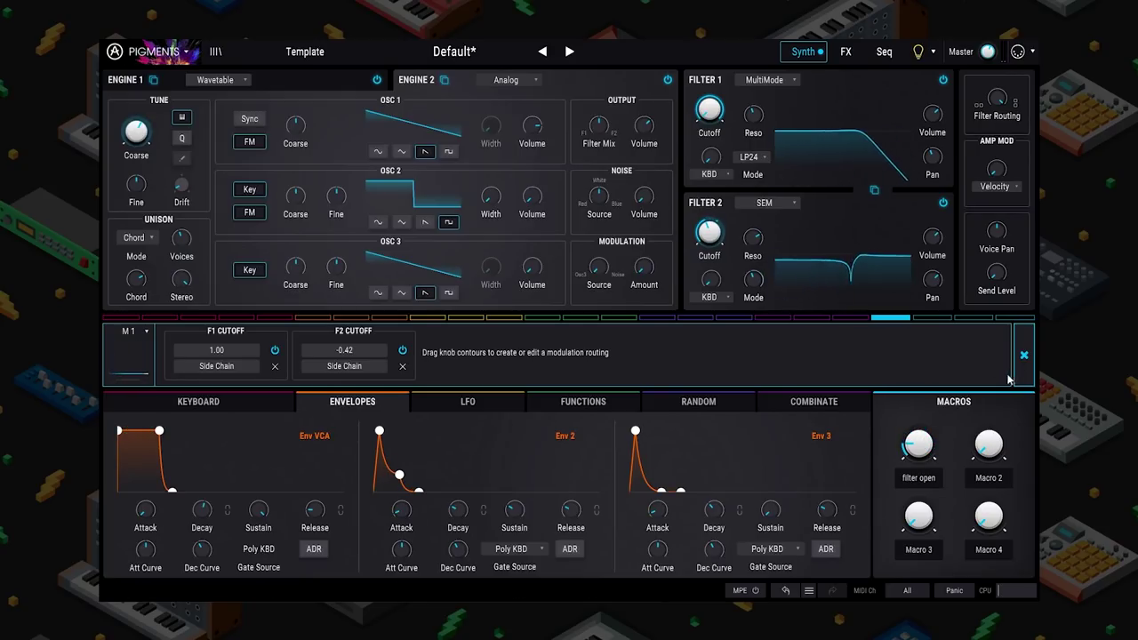
{"action": "left_click", "coordinate": [1024, 355]}
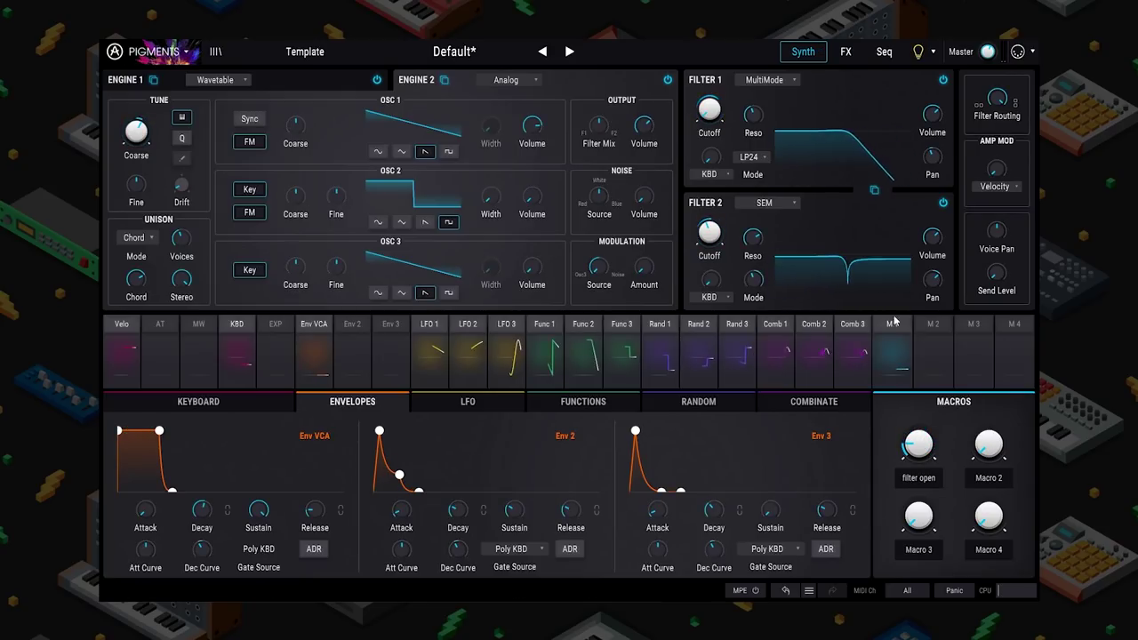
- Route Macro 2 to Engine 1's modulator coarse, phase modulation, phase distortion and wavefolding, choose the Sawtooth modulator wave and raise Macro 2
{"action": "left_click", "coordinate": [323, 76]}
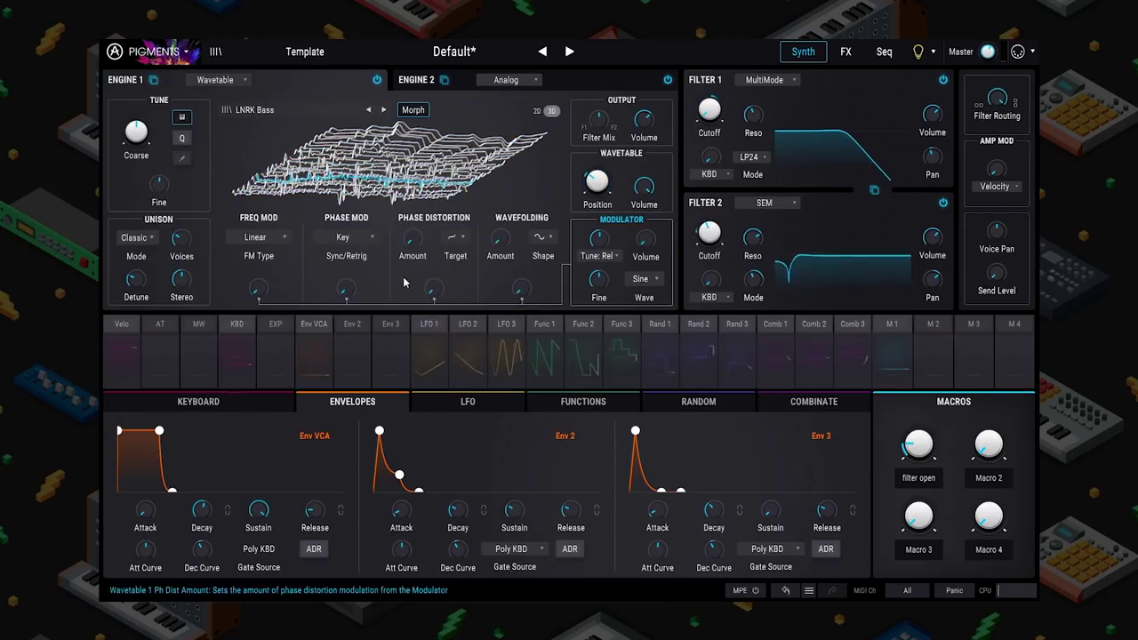
{"action": "left_click", "coordinate": [933, 326]}
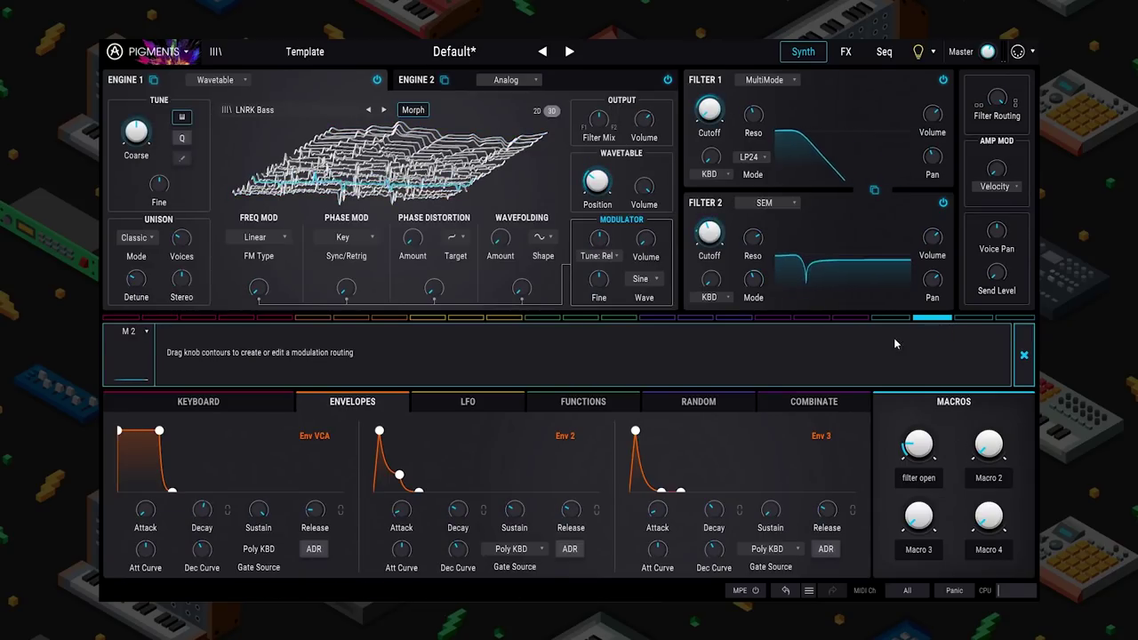
{"action": "left_click", "coordinate": [640, 278]}
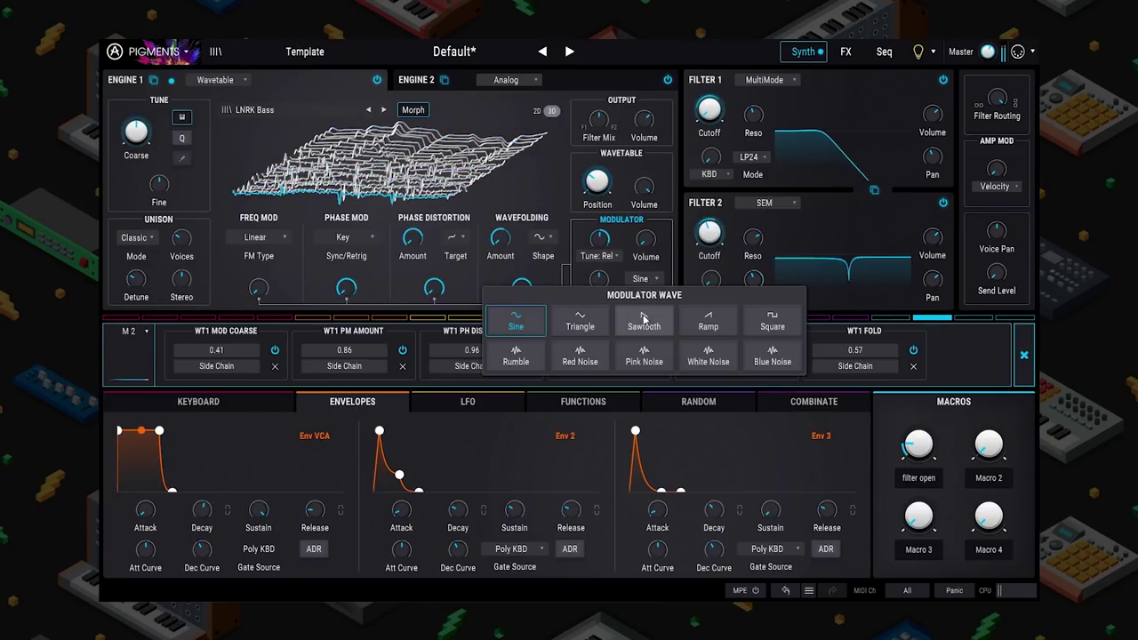
{"action": "left_click", "coordinate": [646, 321]}
{"action": "left_click_drag", "start_coordinate": [989, 444], "coordinate": [989, 400]}
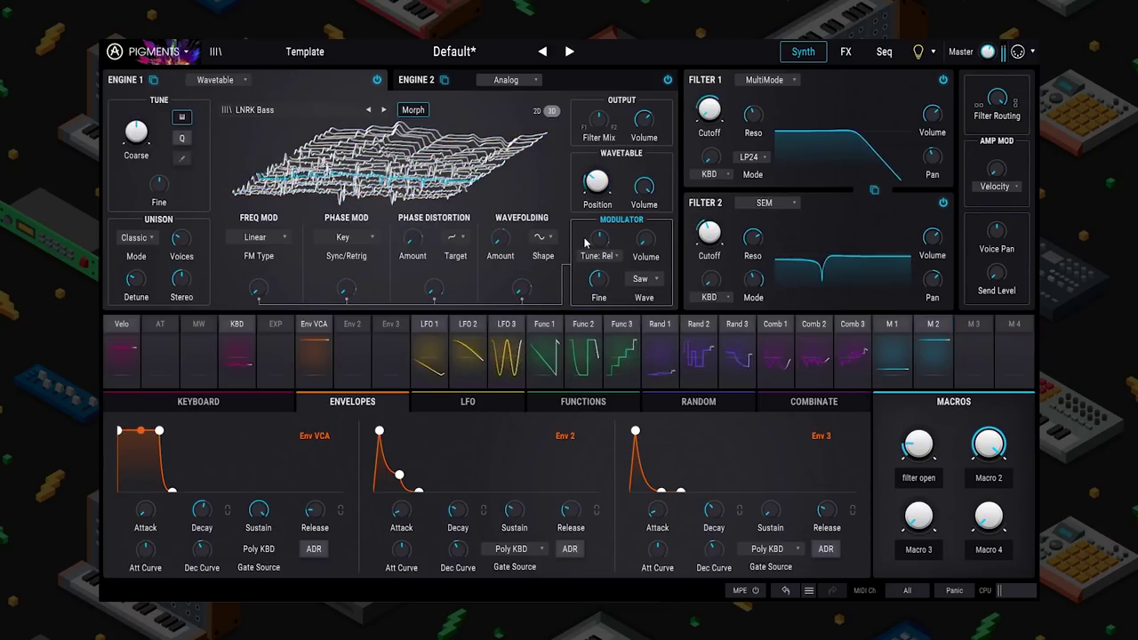
- Remove the WT1 Mod Coarse routing from Macro 2 and turn Macro 2 down
{"action": "mouse_move", "coordinate": [610, 241]}
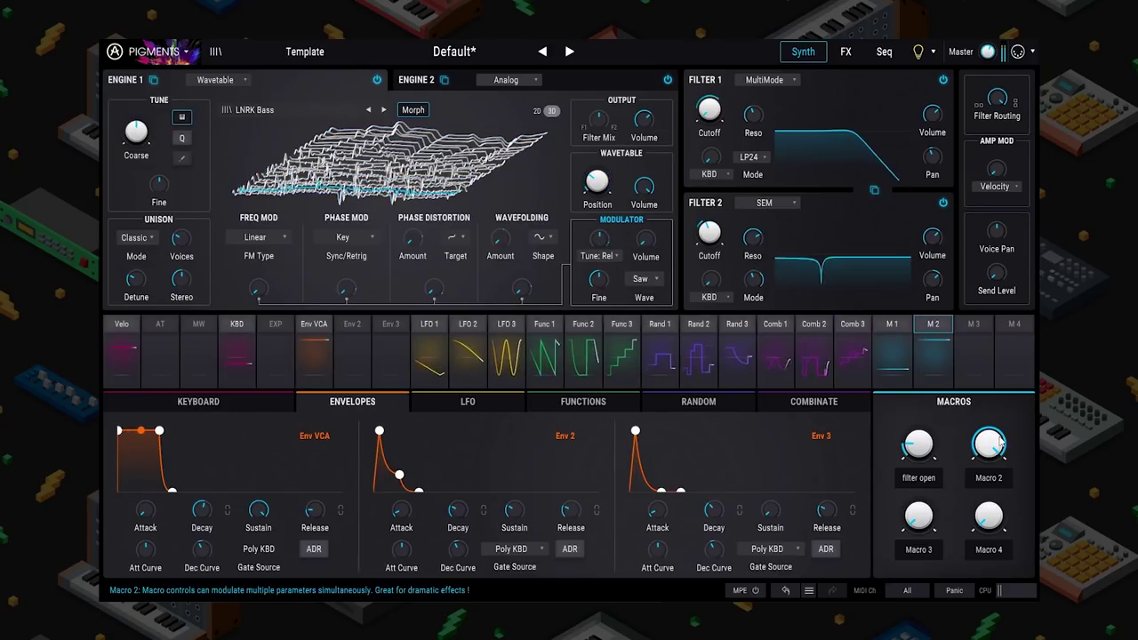
{"action": "left_click", "coordinate": [933, 331]}
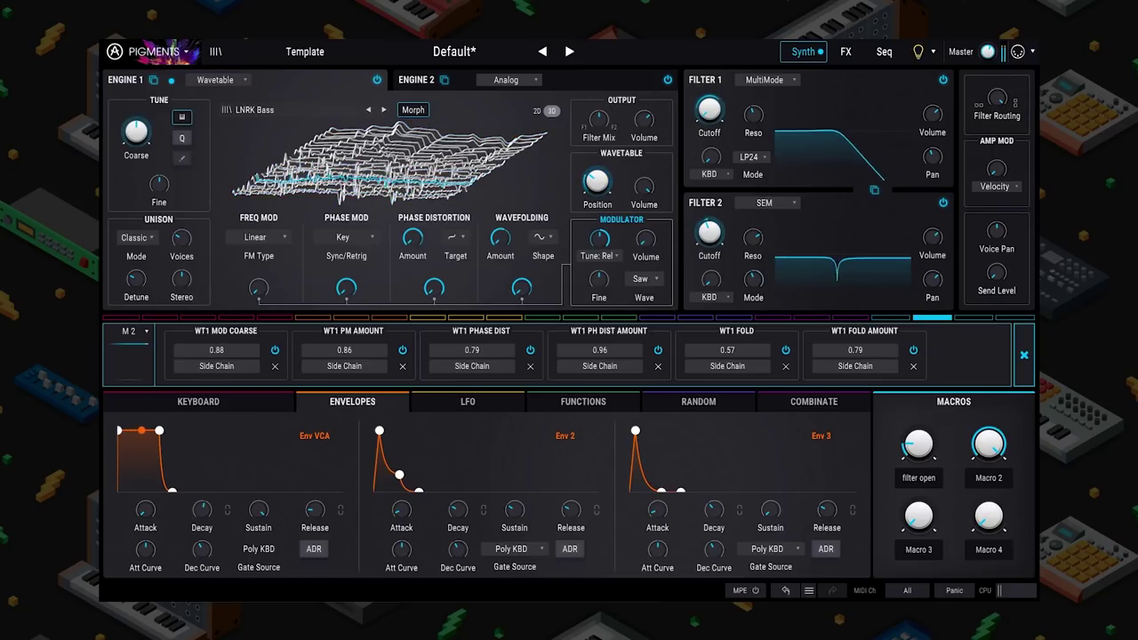
{"action": "left_click", "coordinate": [275, 366]}
{"action": "left_click_drag", "start_coordinate": [988, 444], "coordinate": [988, 498]}
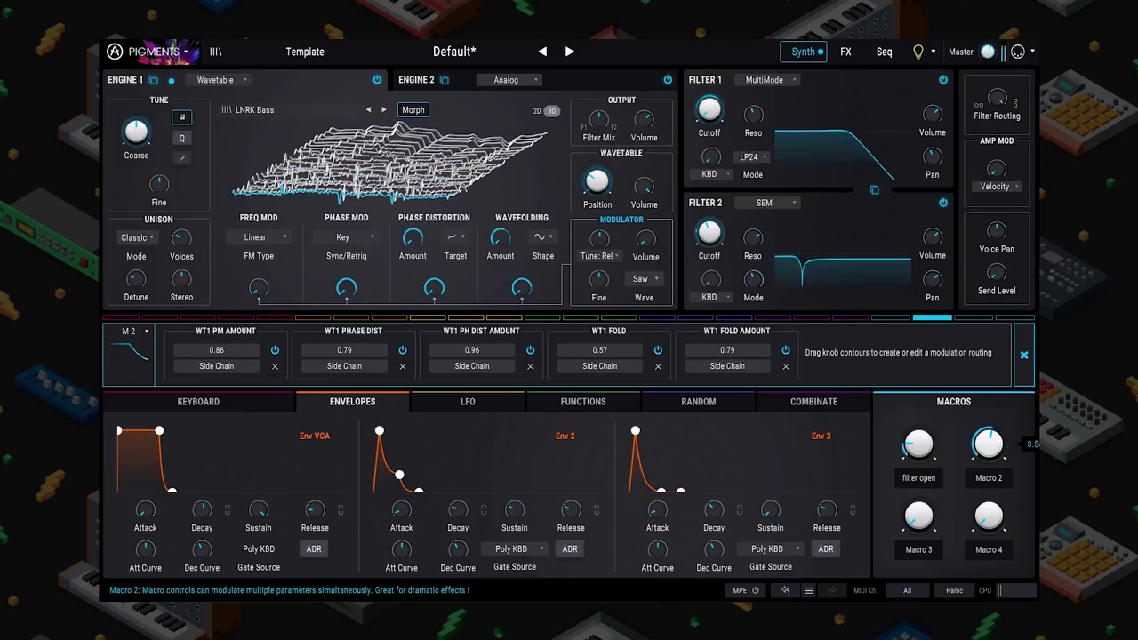
{"action": "left_click", "coordinate": [1025, 355]}
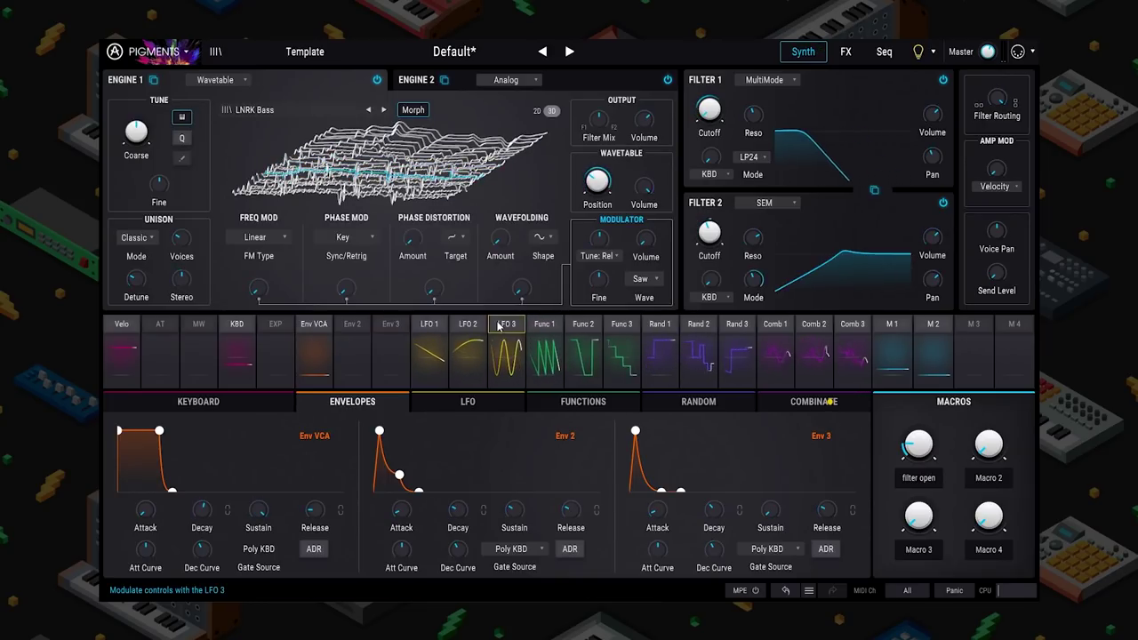
- Set Macro 3 as the side chain of LFO 1's routing to Engine 1's FM amount
{"action": "left_click", "coordinate": [432, 325]}
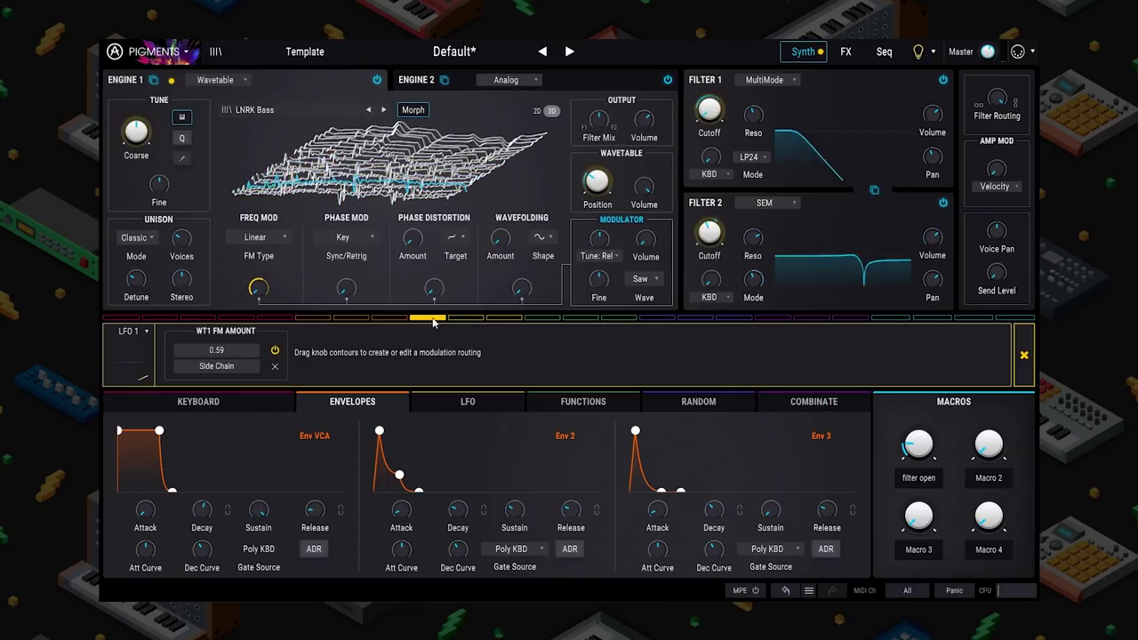
{"action": "left_click", "coordinate": [220, 371]}
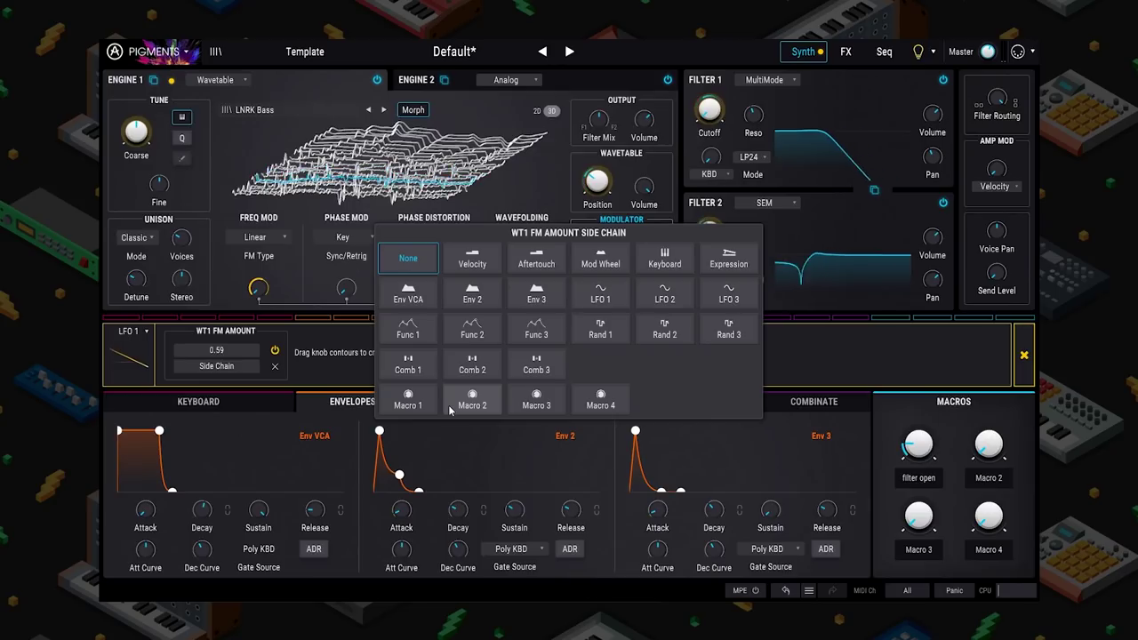
{"action": "left_click", "coordinate": [534, 401]}
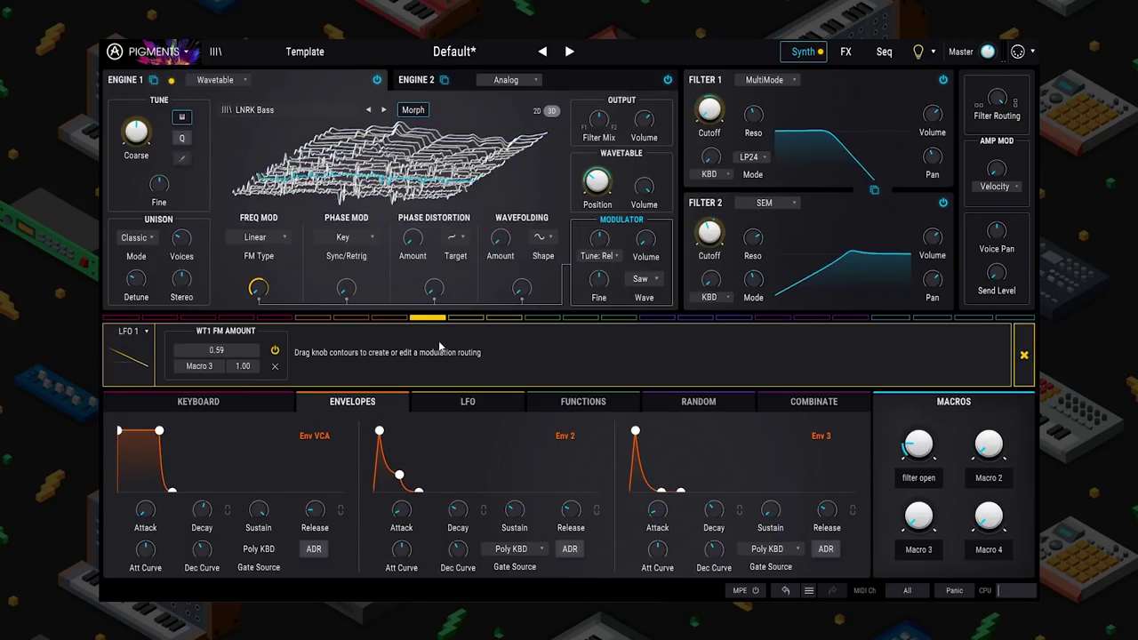
{"action": "left_click", "coordinate": [1026, 359]}
- Side-chain Random 1's modulation of Function 1's rate with Macro 3 at an amount of 0.53
{"action": "left_click", "coordinate": [582, 401]}
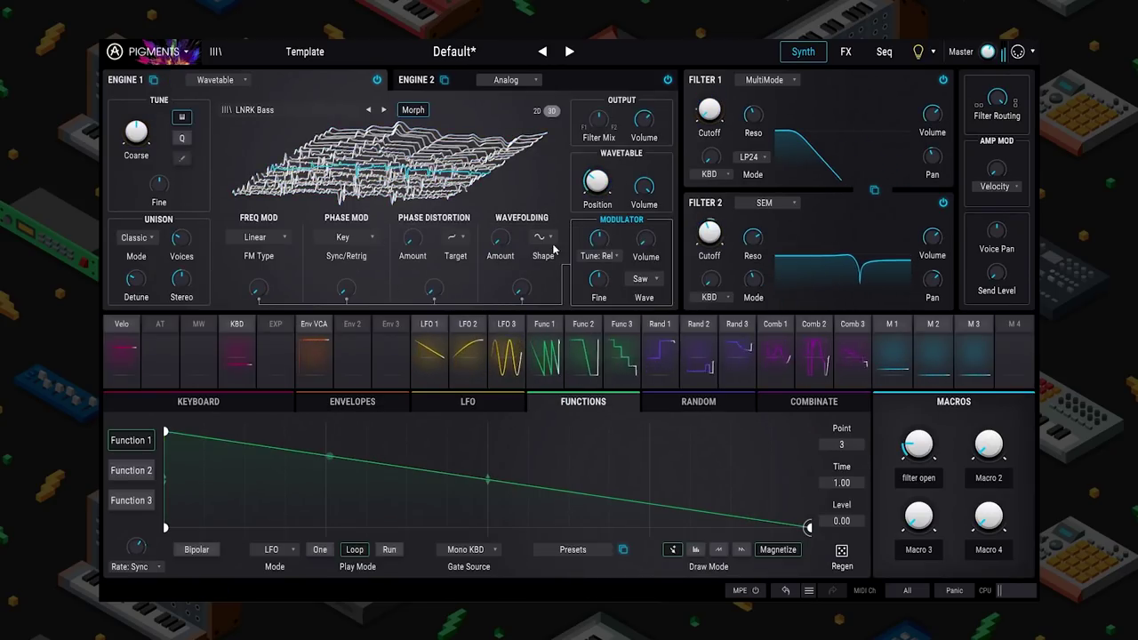
{"action": "left_click", "coordinate": [652, 330]}
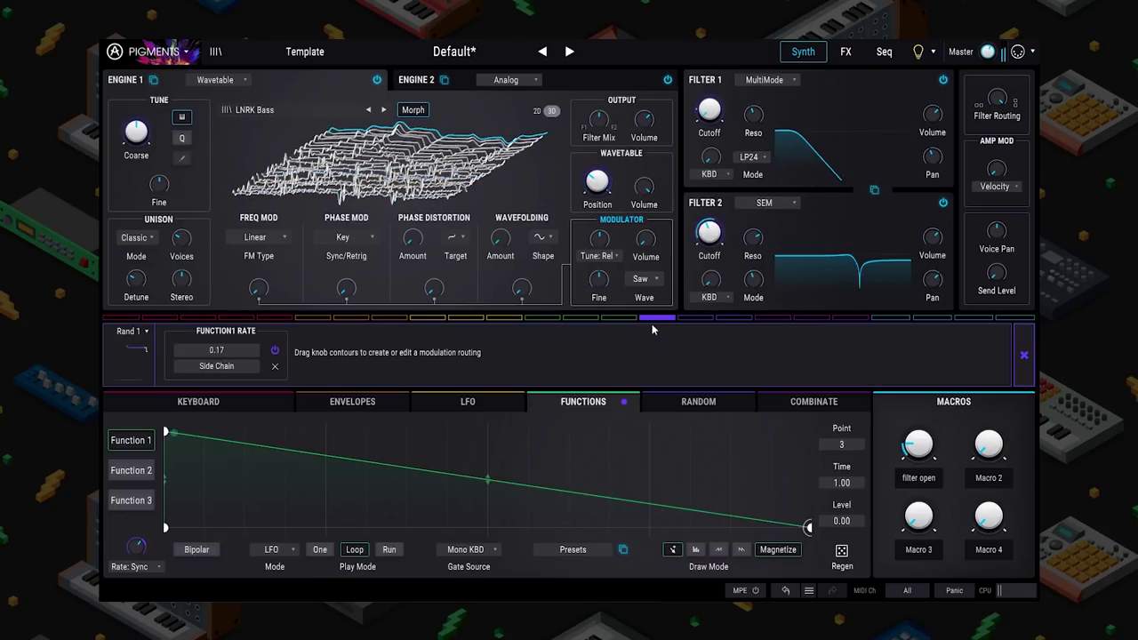
{"action": "left_click", "coordinate": [241, 368]}
{"action": "left_click", "coordinate": [537, 400]}
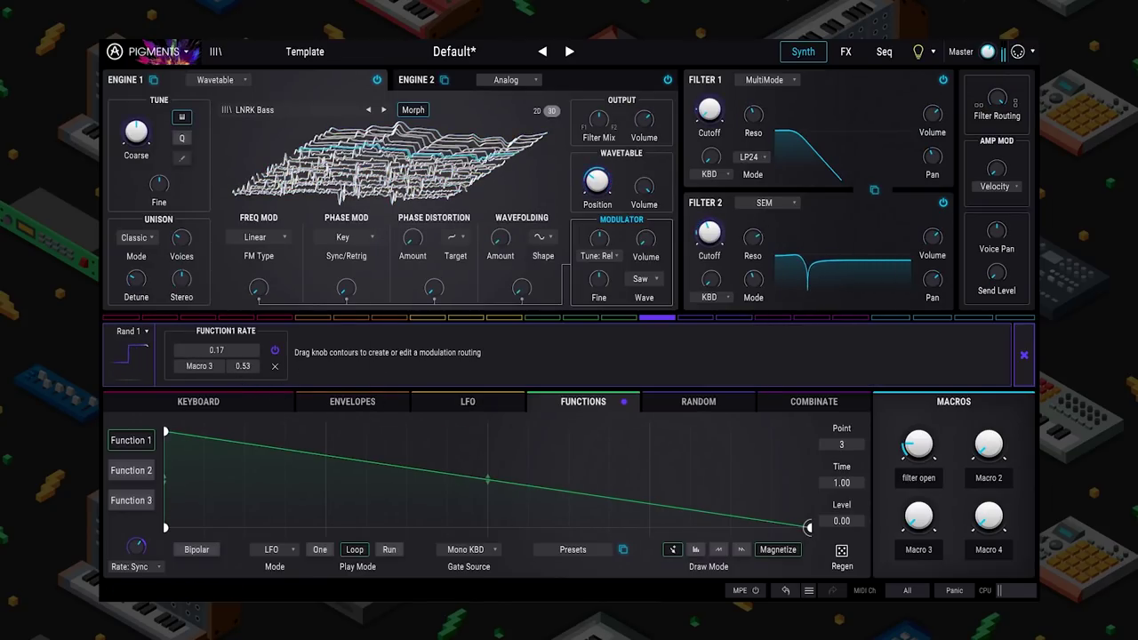
- Find Combinate 3's routing to Combinate 2's amount and assign Macro 3 as its side chain
{"action": "mouse_move", "coordinate": [658, 318]}
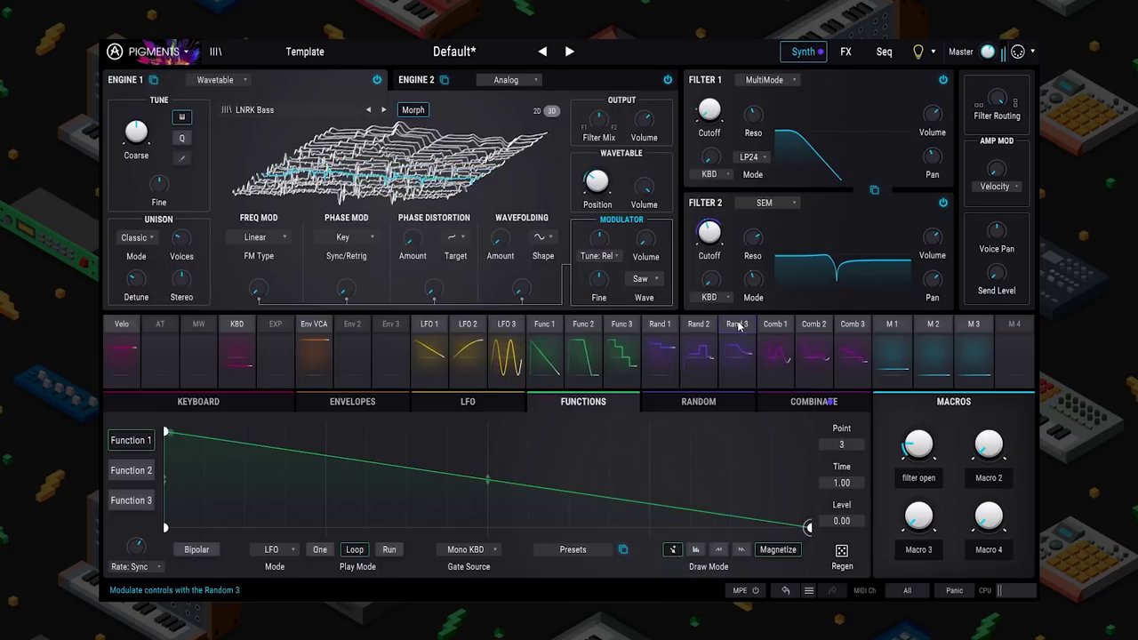
{"action": "left_click", "coordinate": [703, 324]}
{"action": "mouse_move", "coordinate": [765, 320]}
{"action": "left_click", "coordinate": [800, 333]}
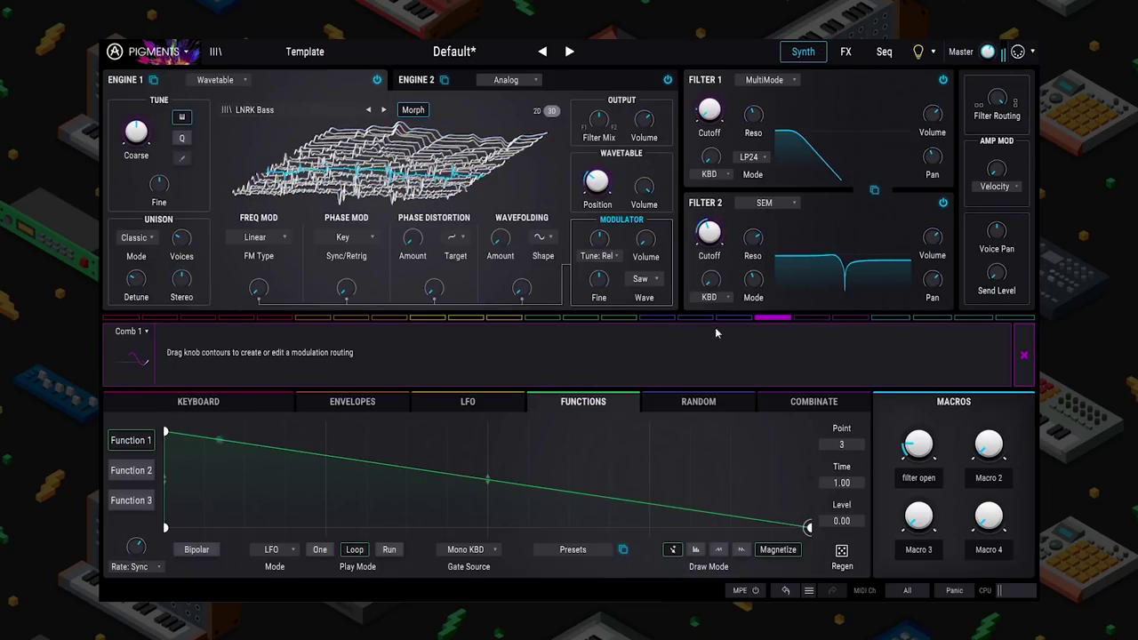
{"action": "mouse_move", "coordinate": [801, 331]}
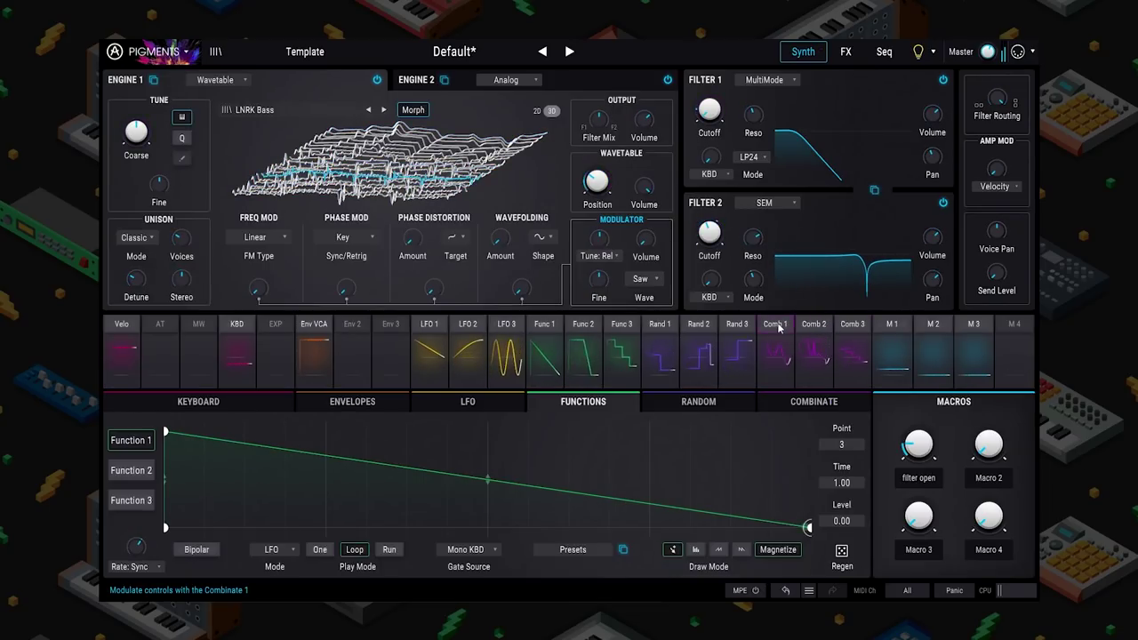
{"action": "left_click", "coordinate": [854, 329]}
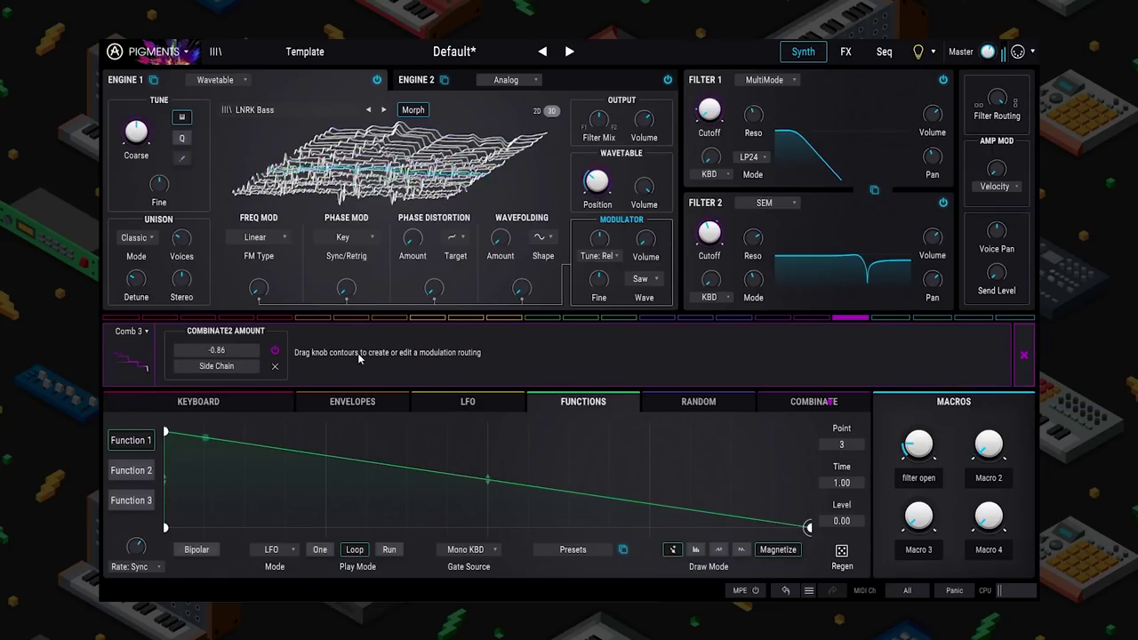
{"action": "left_click", "coordinate": [230, 365]}
{"action": "left_click", "coordinate": [535, 403]}
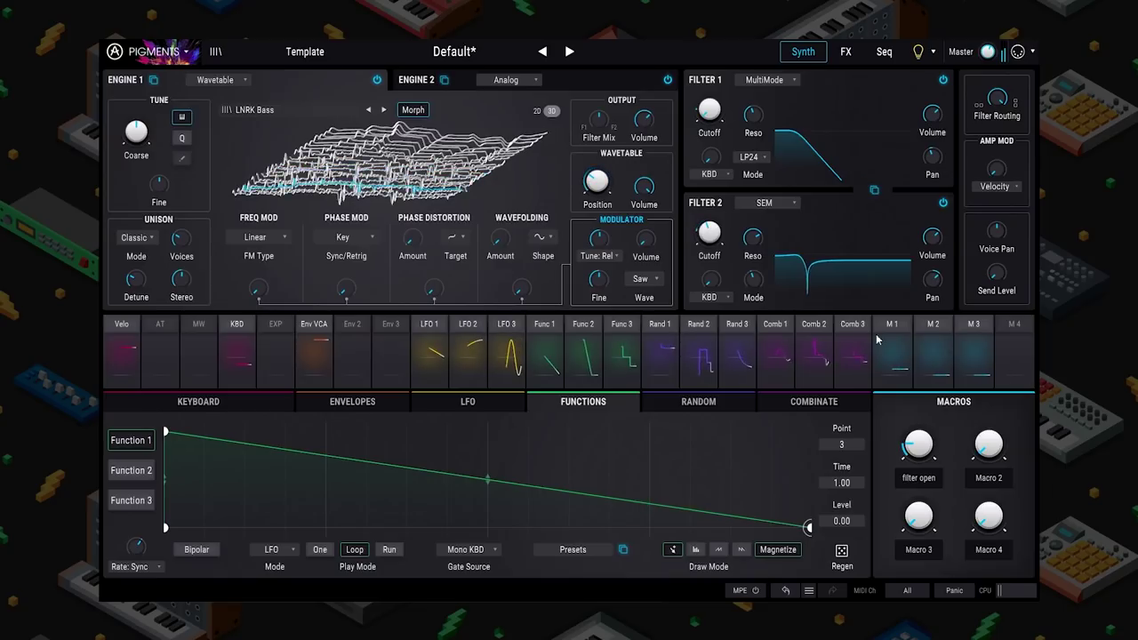
- Side-chain Combinate 2's modulation of Engine 1's wavetable position with Macro 3 at an amount of 0.63
{"action": "left_click", "coordinate": [823, 332]}
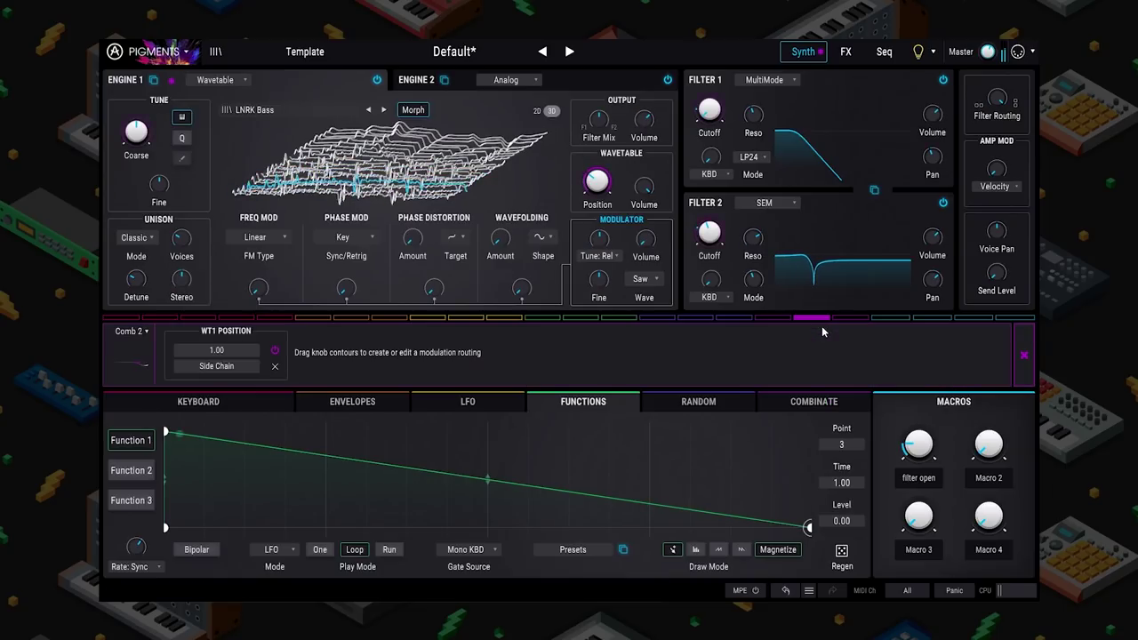
{"action": "left_click", "coordinate": [206, 365]}
{"action": "left_click", "coordinate": [534, 401]}
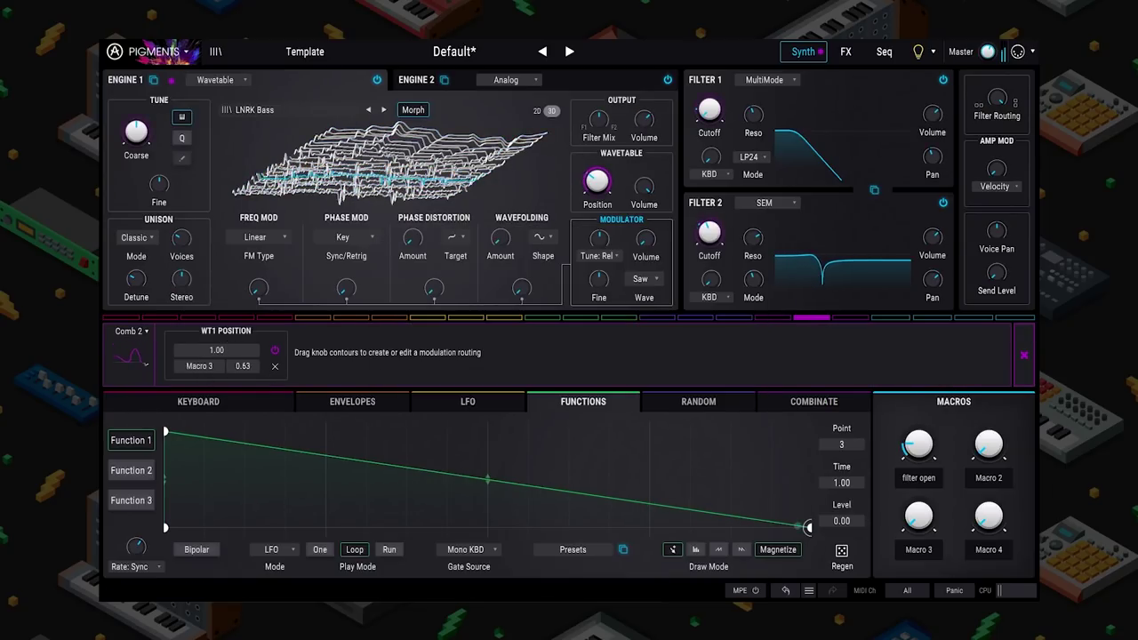
{"action": "left_click", "coordinate": [1024, 357]}
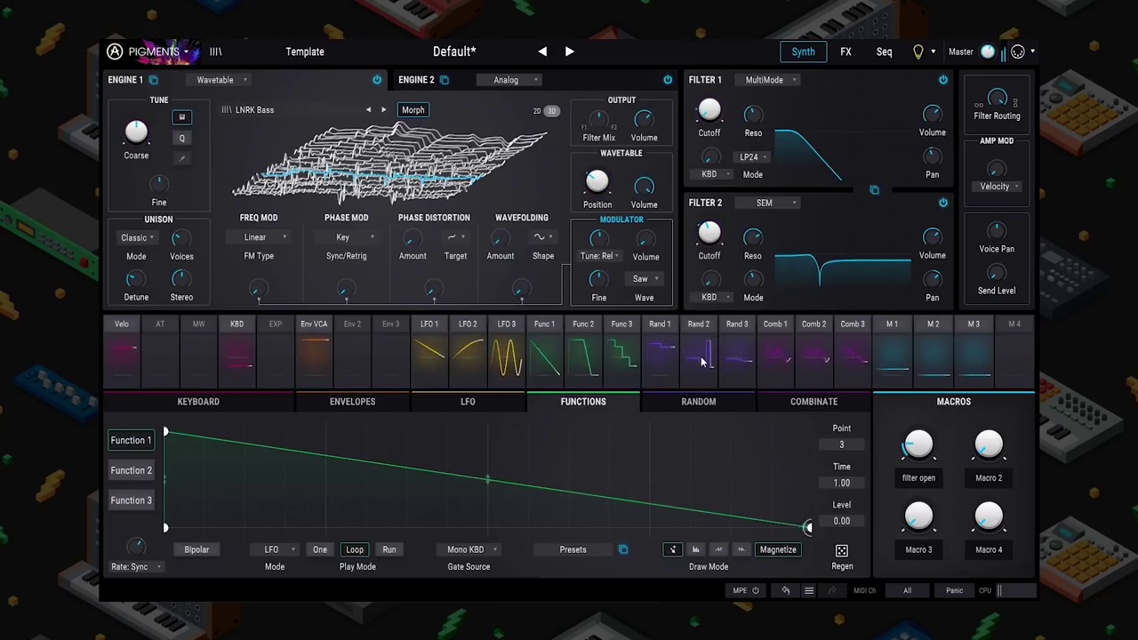
- Raise the filter open macro, and sweep Macro 3 up to 1.00 and back down to test its effect
{"action": "left_click_drag", "start_coordinate": [919, 444], "coordinate": [918, 418]}
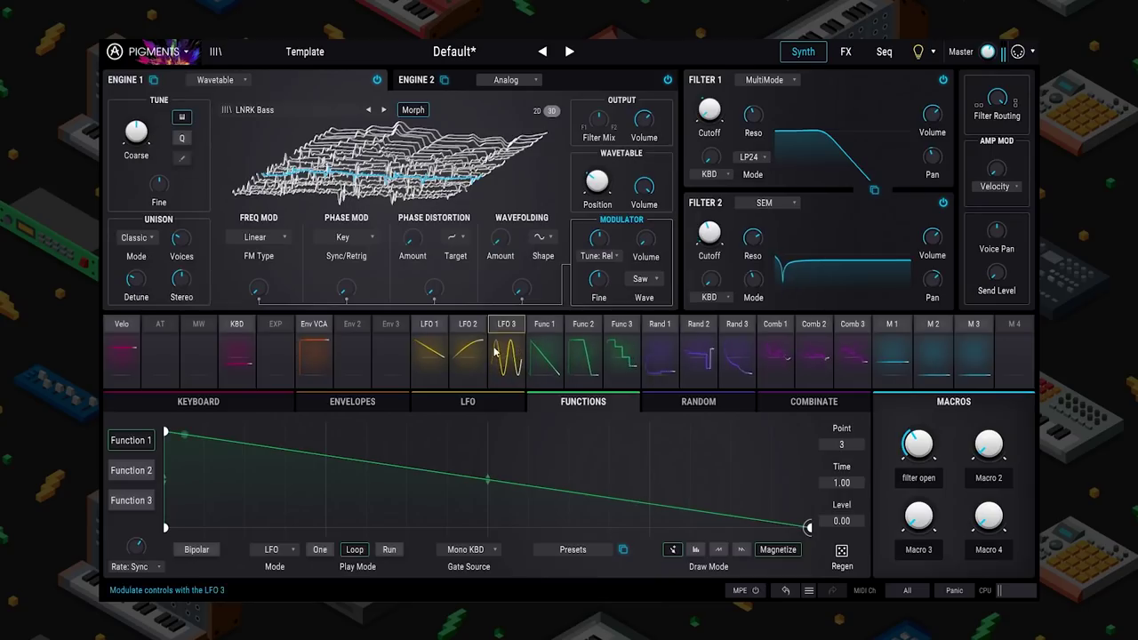
{"action": "mouse_move", "coordinate": [907, 513]}
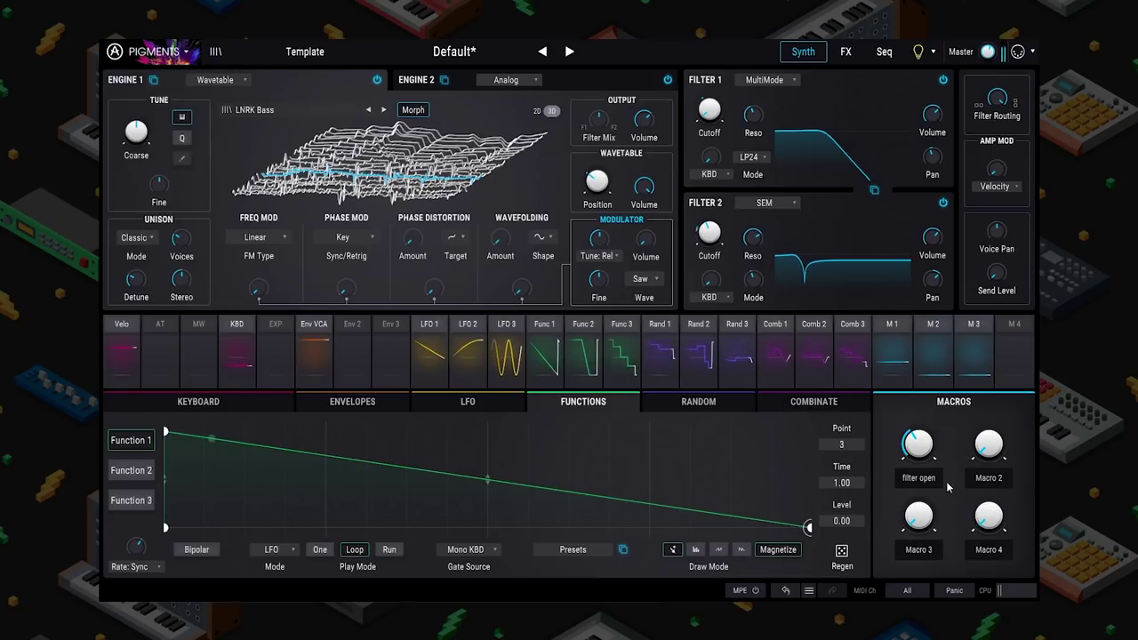
{"action": "left_click_drag", "start_coordinate": [928, 524], "coordinate": [919, 455]}
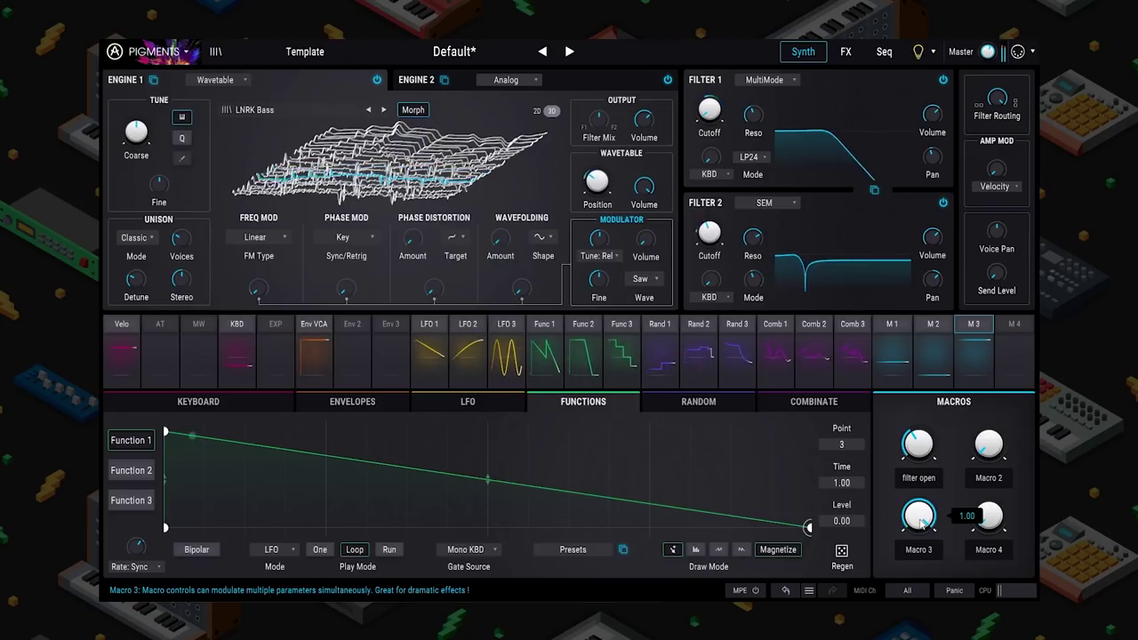
{"action": "left_click_drag", "start_coordinate": [919, 445], "coordinate": [937, 565]}
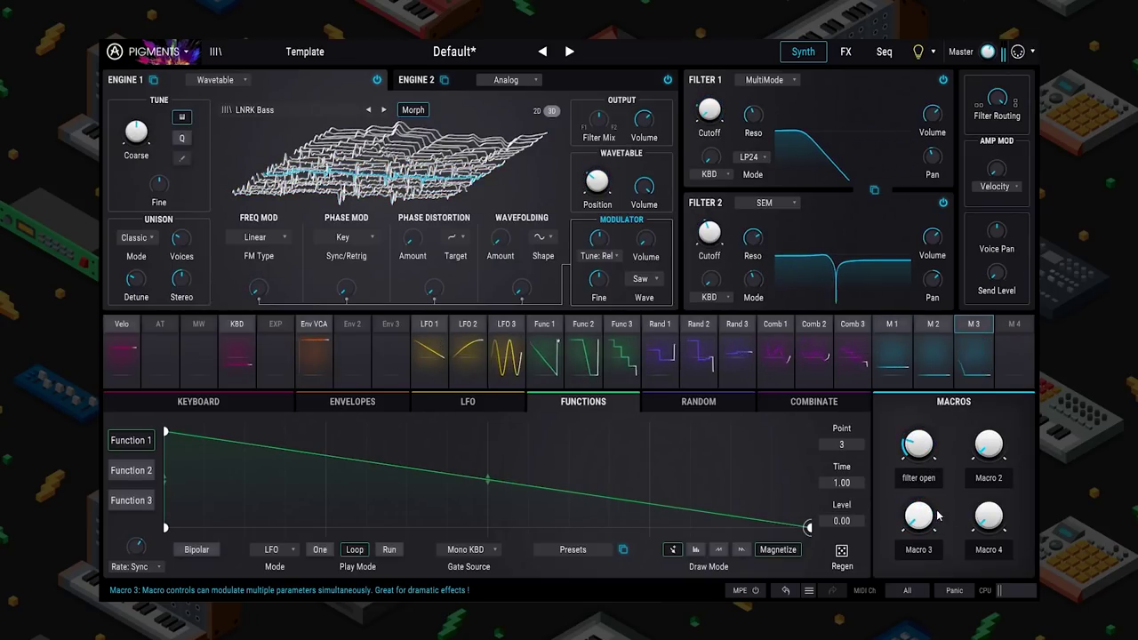
- Turn Macro 2 down to its minimum and raise Macro 3 in stages through 0.476 and 0.616 to 1.00
{"action": "left_click", "coordinate": [996, 455]}
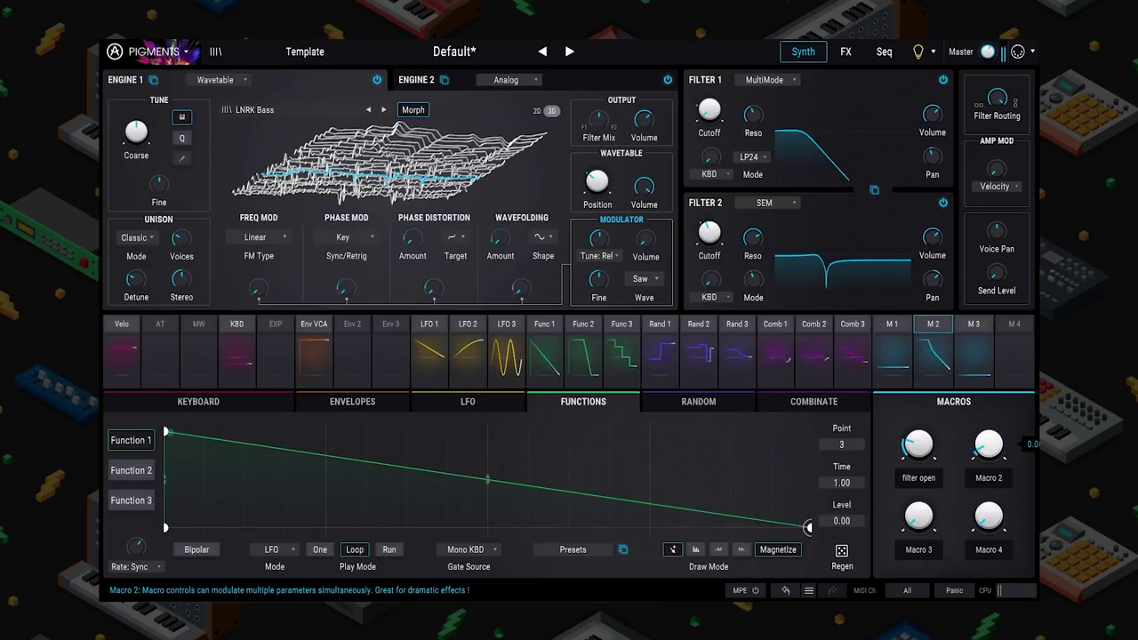
{"action": "left_click", "coordinate": [918, 517]}
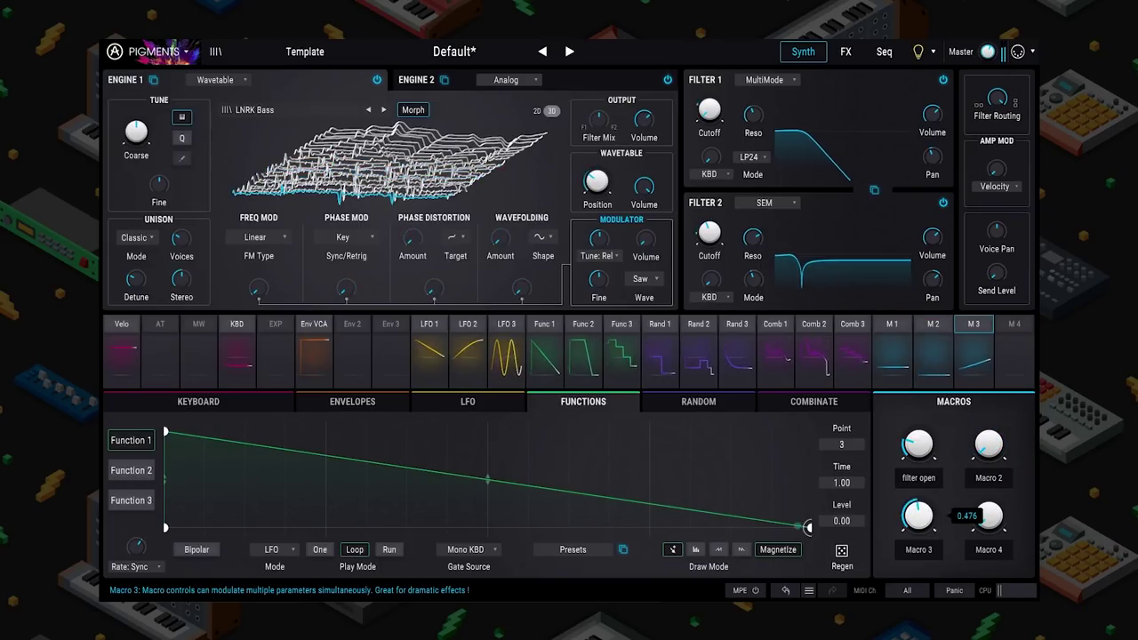
{"action": "left_click_drag", "start_coordinate": [918, 516], "coordinate": [919, 503]}
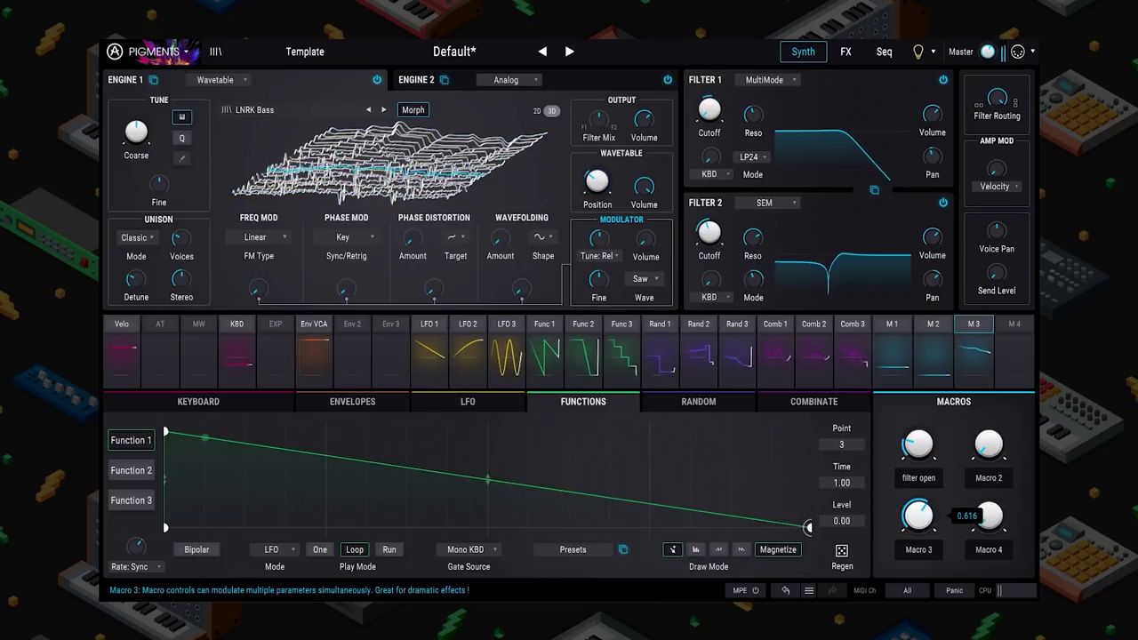
{"action": "left_click_drag", "start_coordinate": [919, 516], "coordinate": [919, 498]}
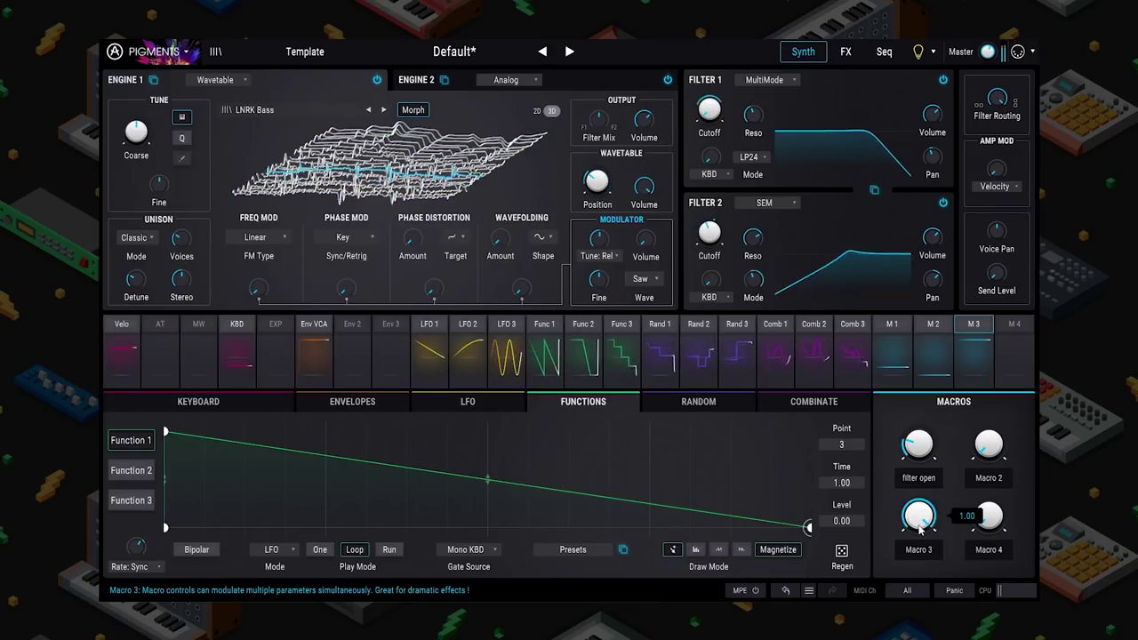
{"action": "left_click_drag", "start_coordinate": [919, 516], "coordinate": [919, 523]}
- Lower the filter open macro through 0.124 to its minimum to close the filter
{"action": "left_click", "coordinate": [909, 444]}
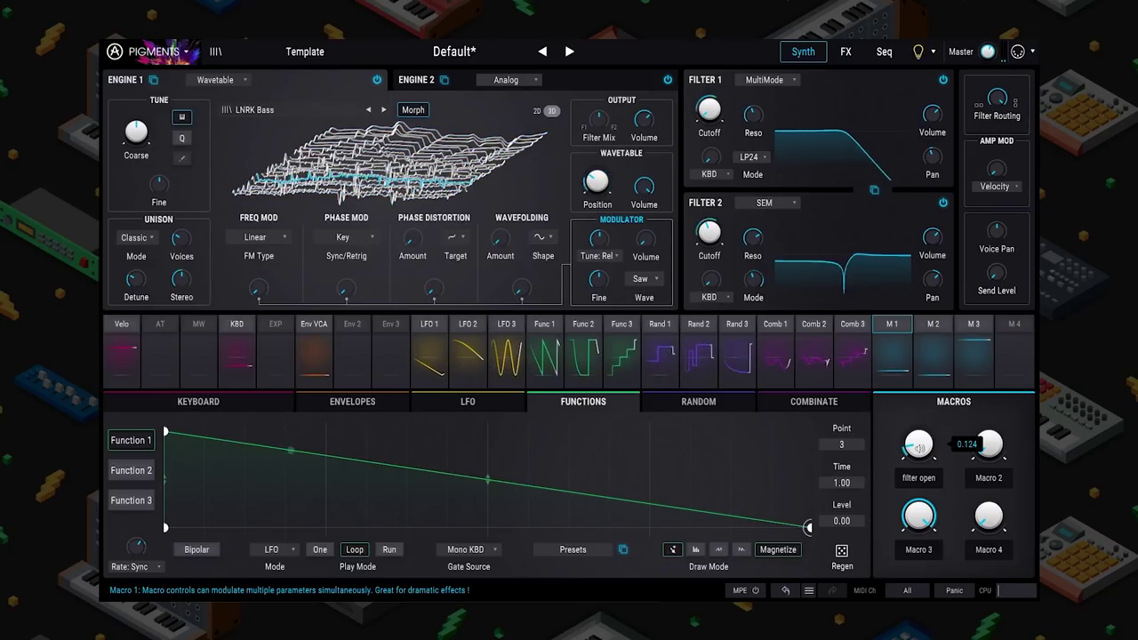
{"action": "mouse_move", "coordinate": [909, 445]}
{"action": "left_mouse_down"}
{"action": "mouse_move", "coordinate": [909, 356]}
{"action": "mouse_move", "coordinate": [909, 458]}
{"action": "left_mouse_up"}
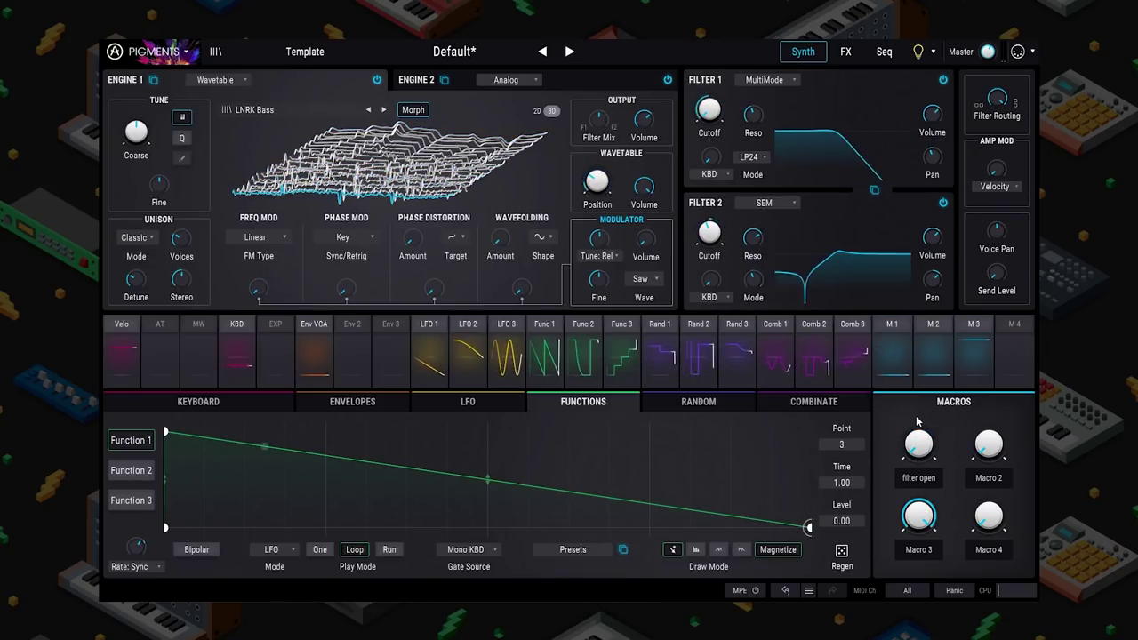
{"action": "mouse_move", "coordinate": [916, 438]}
{"action": "left_mouse_down"}
{"action": "mouse_move", "coordinate": [916, 374]}
{"action": "mouse_move", "coordinate": [916, 457]}
{"action": "left_mouse_up"}
- Audition the patch with Macro 2 at its maximum while gradually raising the filter open macro from its minimum
{"action": "left_click_drag", "start_coordinate": [989, 445], "coordinate": [989, 374]}
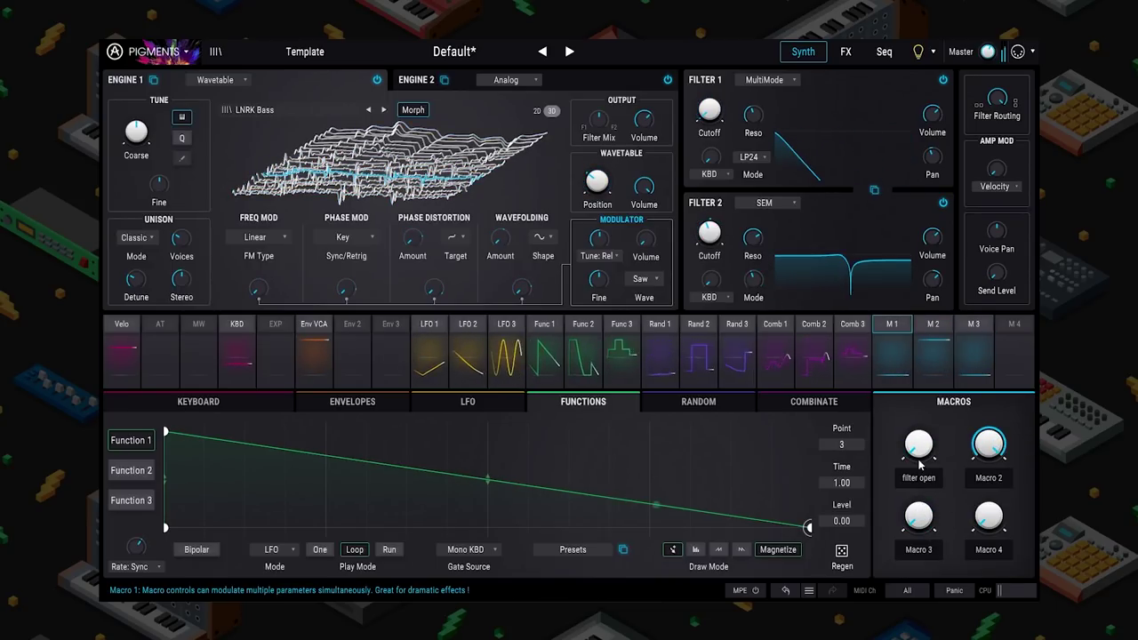
{"action": "mouse_move", "coordinate": [919, 459]}
{"action": "left_mouse_down"}
{"action": "mouse_move", "coordinate": [918, 401]}
{"action": "mouse_move", "coordinate": [919, 458]}
{"action": "left_mouse_up"}
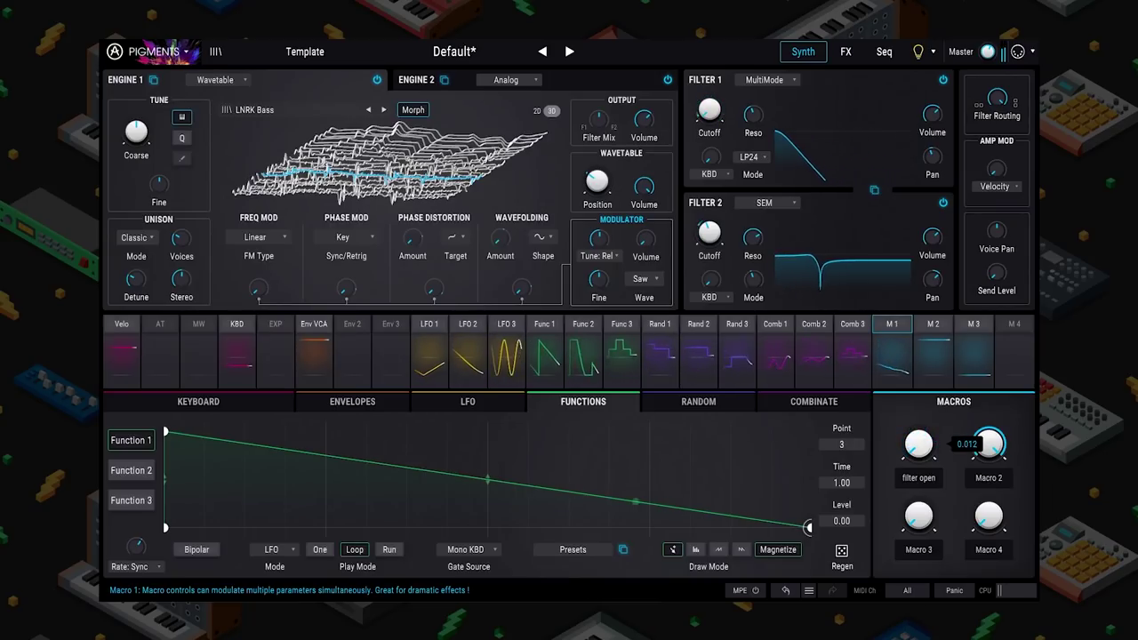
{"action": "left_click_drag", "start_coordinate": [919, 408], "coordinate": [919, 426]}
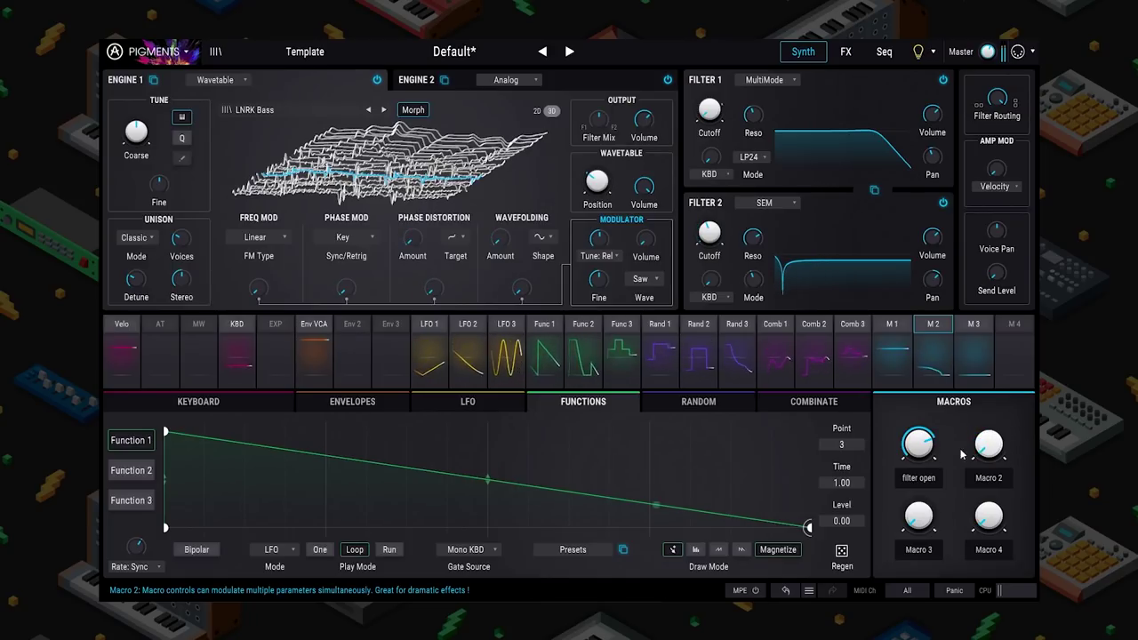
- Set Macro 3 to maximum and the filter open macro to minimum, and save the preset as Macronomics
{"action": "left_click_drag", "start_coordinate": [919, 518], "coordinate": [918, 487]}
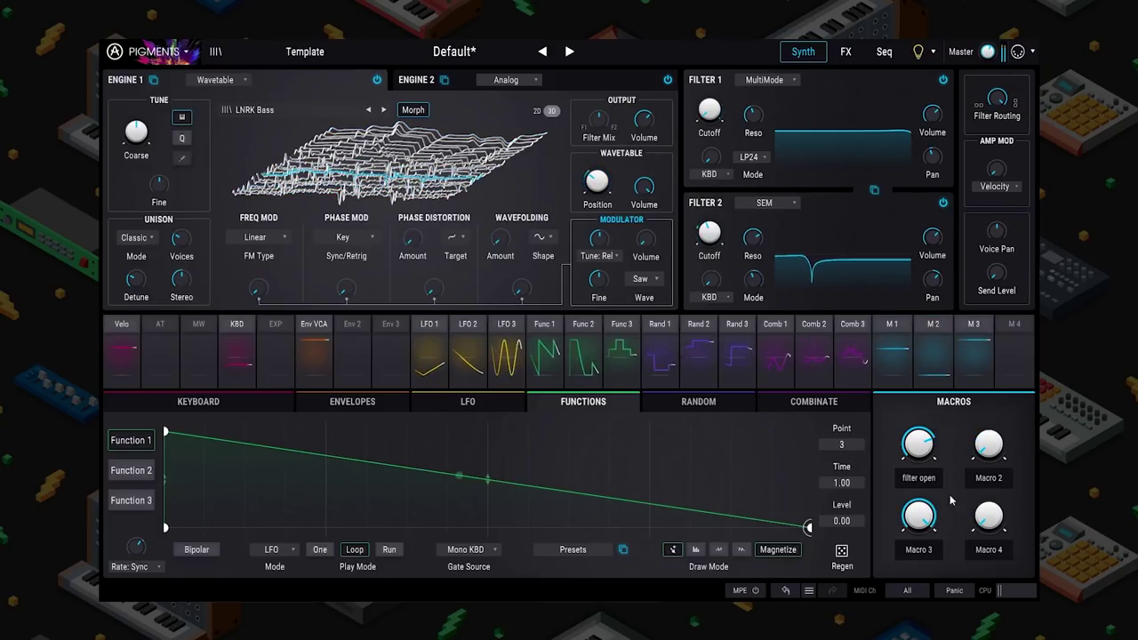
{"action": "left_click_drag", "start_coordinate": [919, 444], "coordinate": [919, 530]}
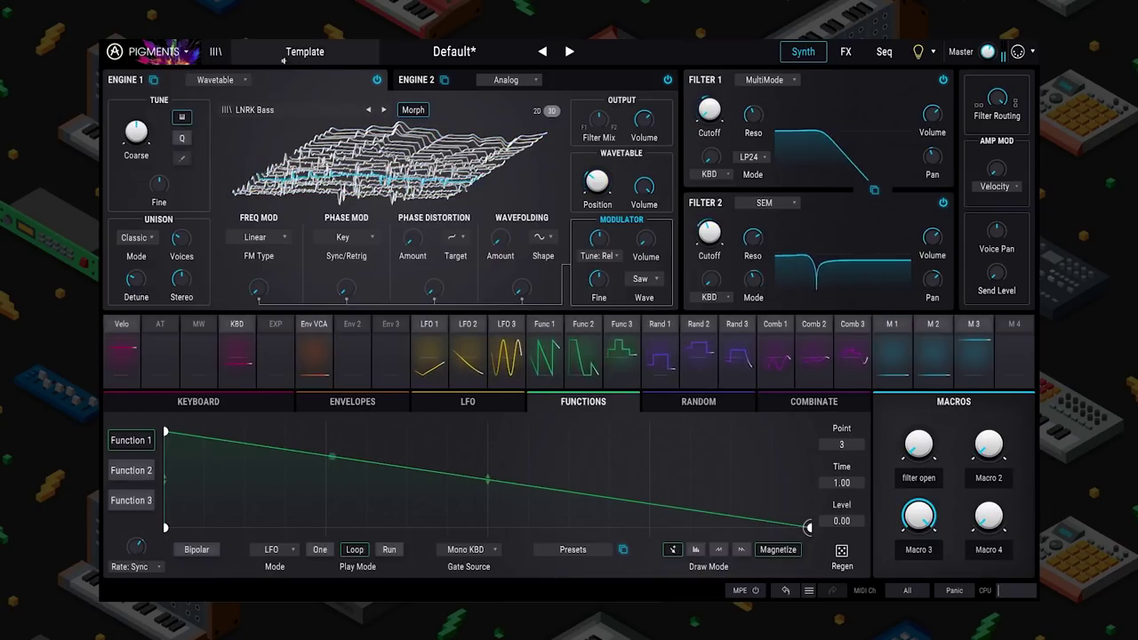
{"action": "left_click", "coordinate": [175, 52]}
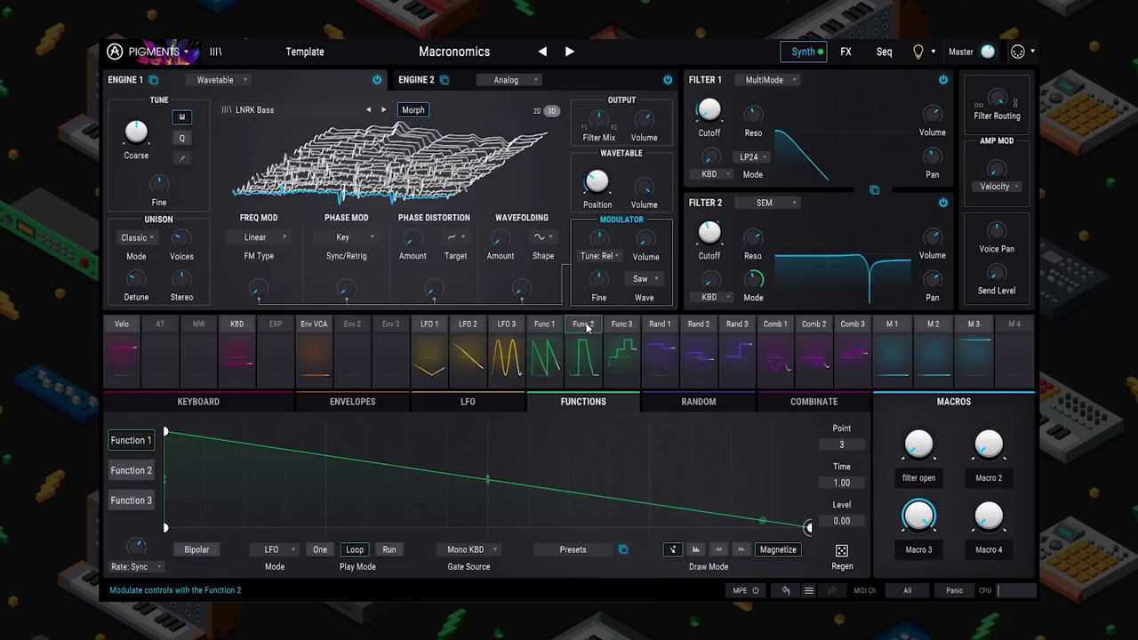